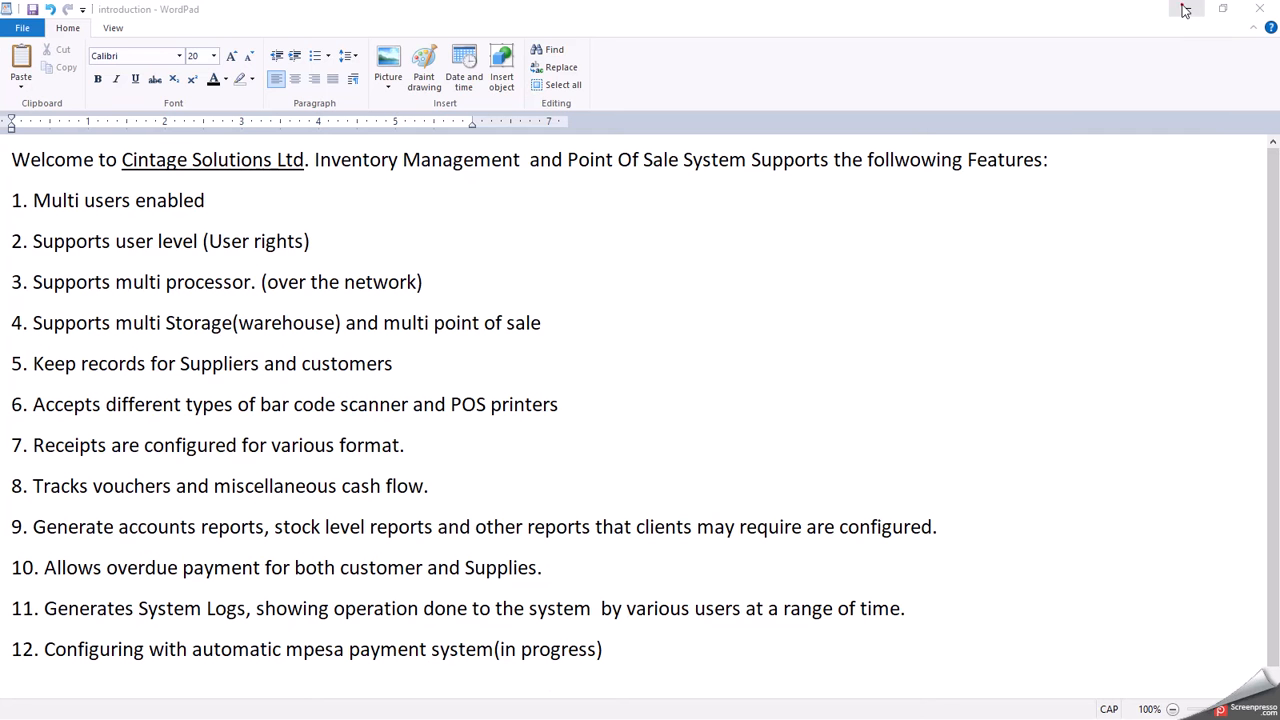
- Minimise the WordPad window holding the introduction document
click(1185, 10)
- Minimise the contacts document and submit the cashier login with the account password
click(1185, 10)
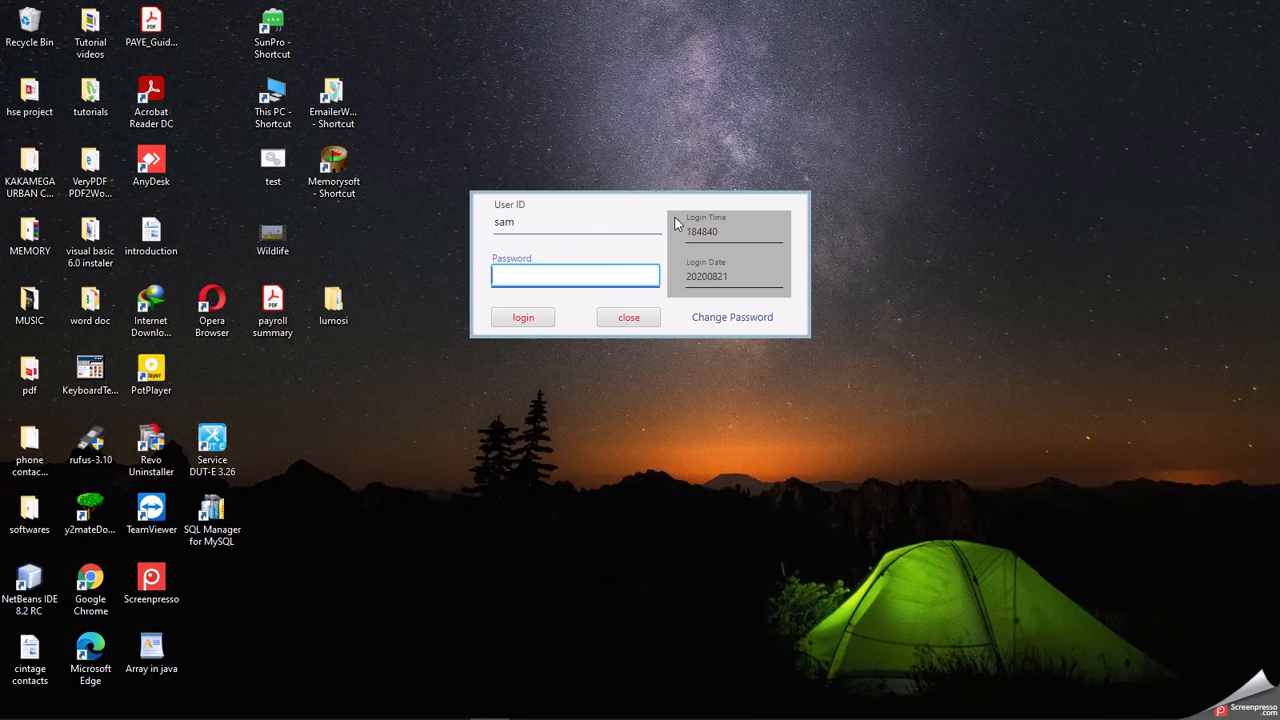
click(555, 278)
double_click(537, 212)
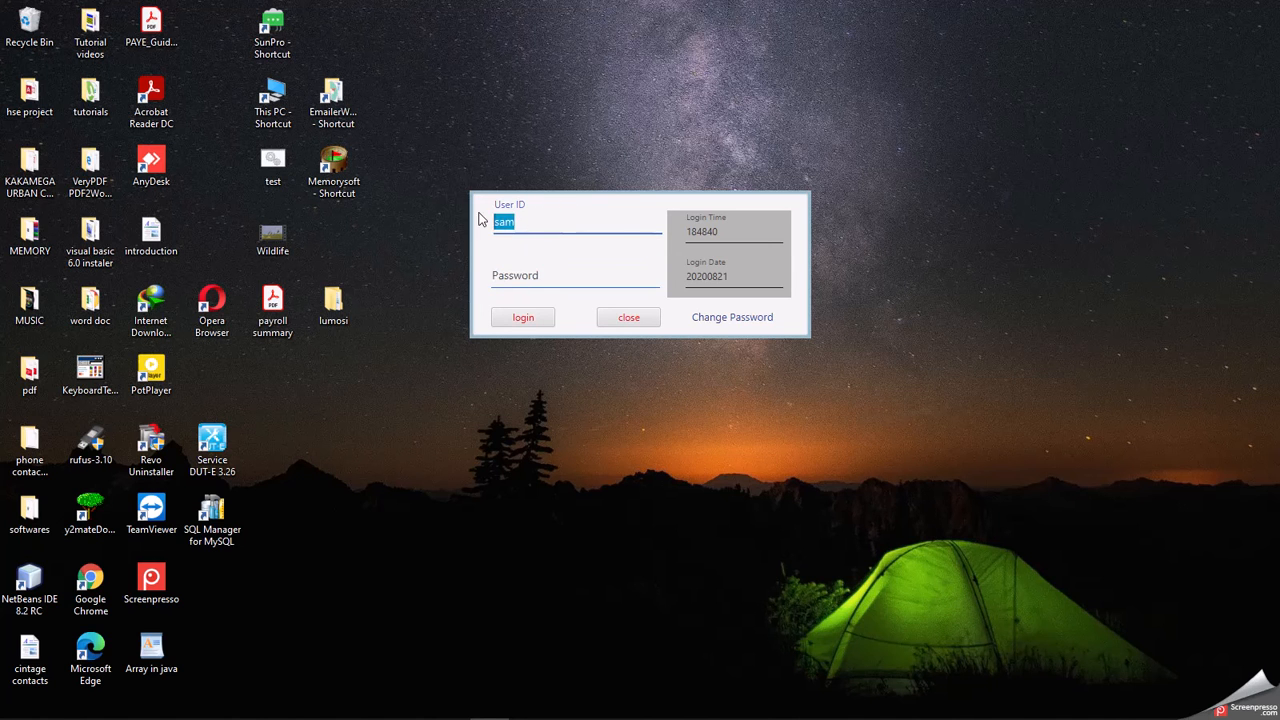
click(530, 268)
text(123)
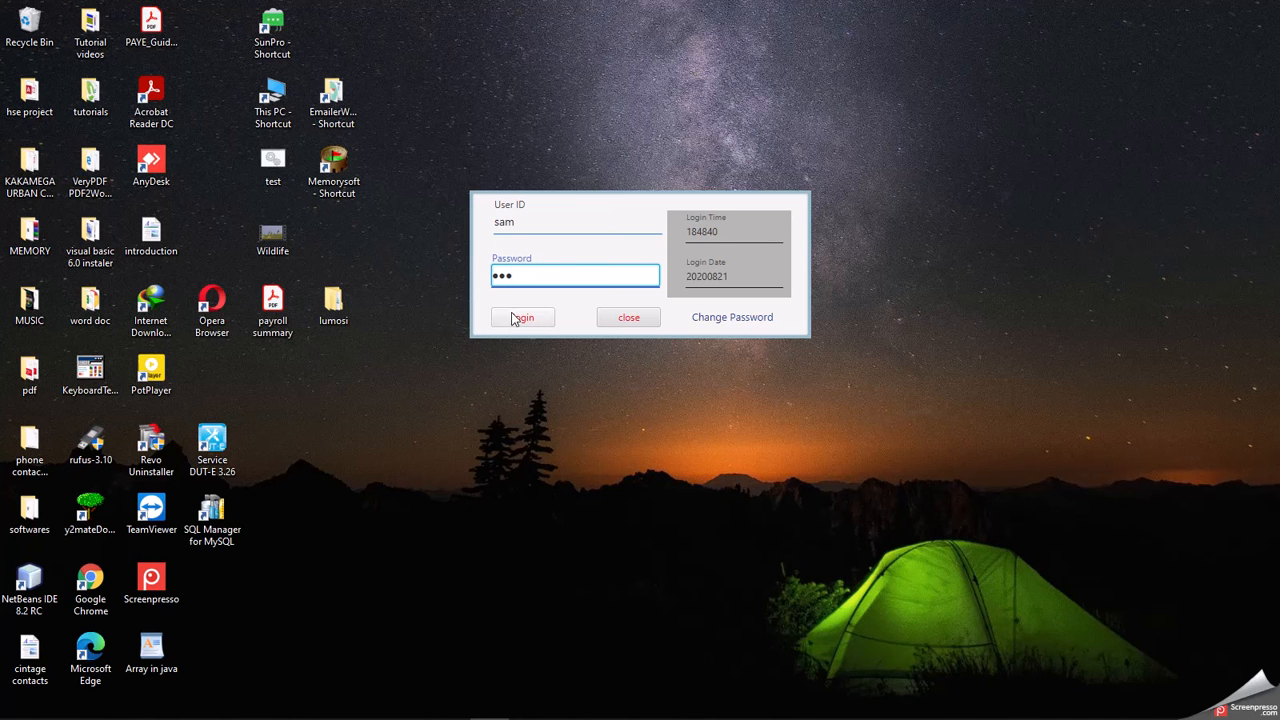
click(516, 320)
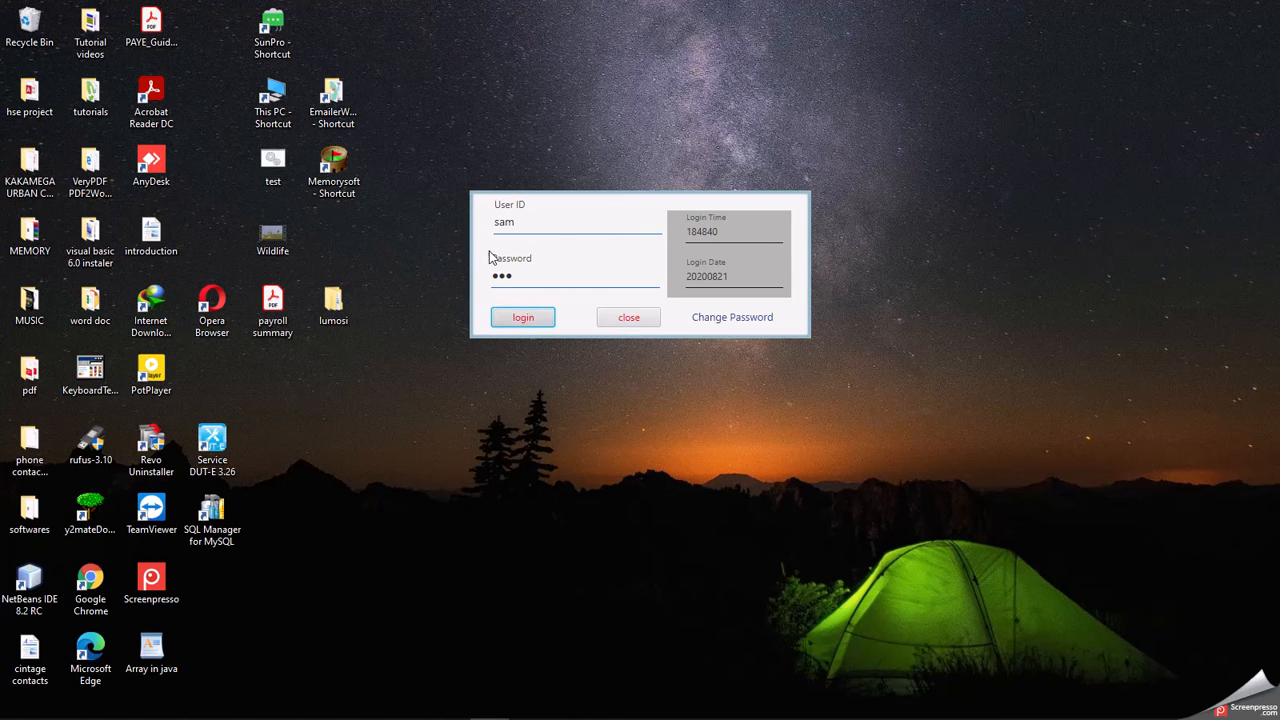
- Dismiss the authentication-failed message and log in again with the re-entered password
click(639, 268)
click(565, 277)
text(123)
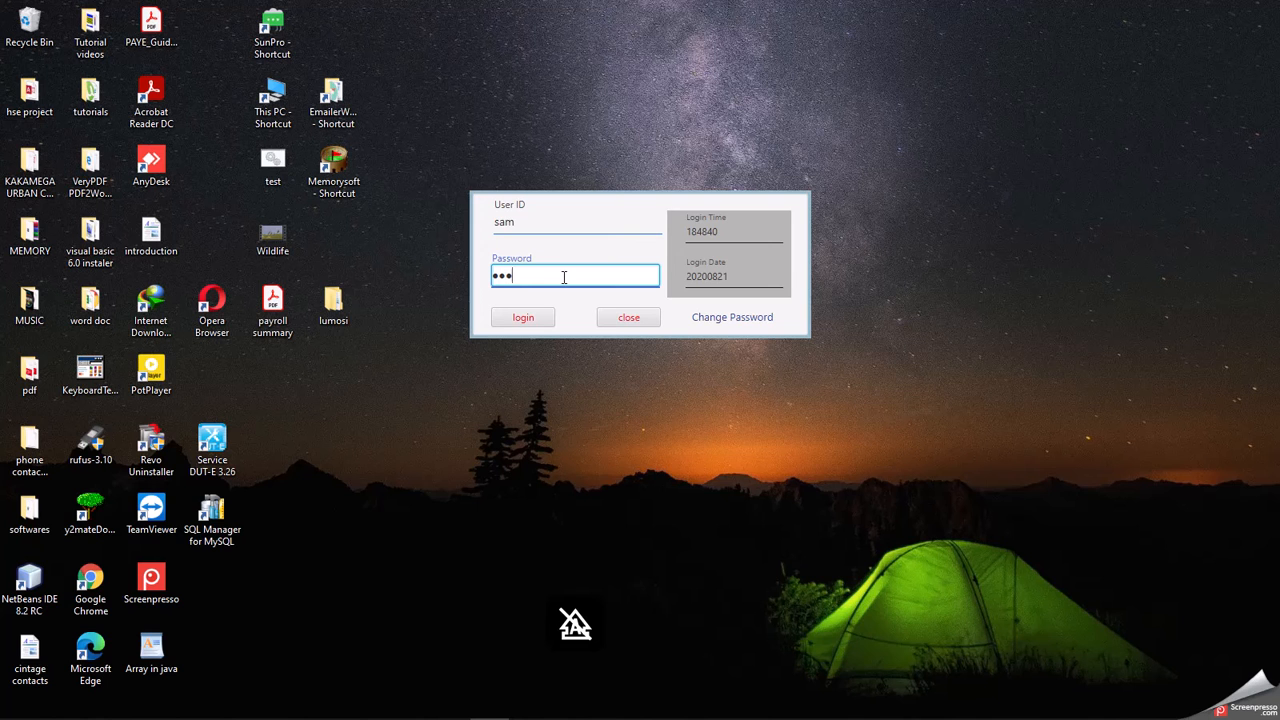
click(523, 318)
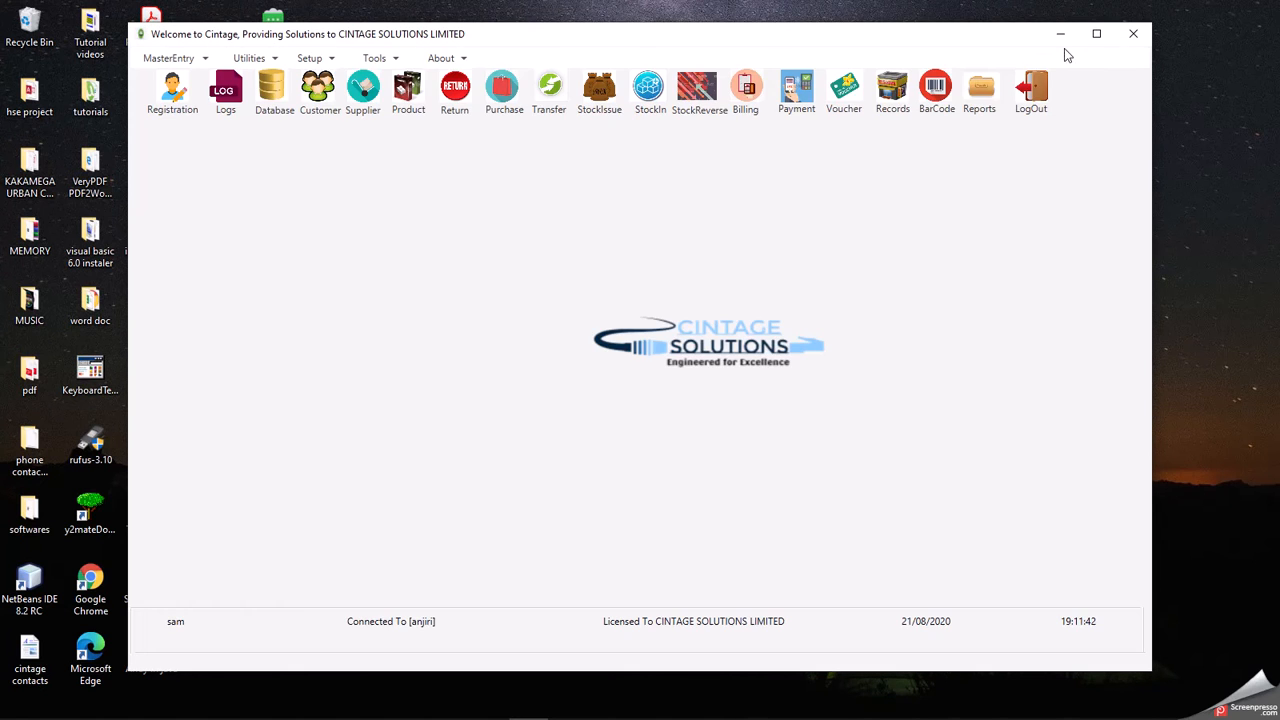
- Maximise the main window and open the List of Registered Users from Registration
click(1095, 36)
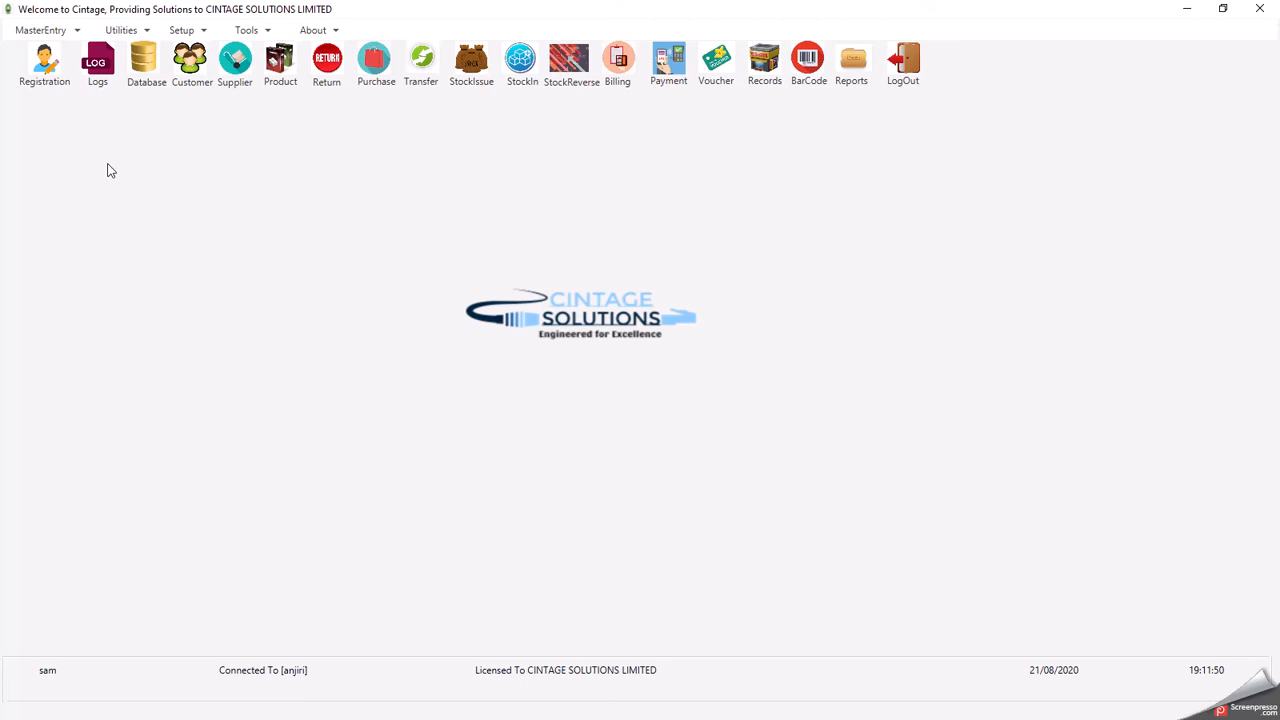
click(47, 70)
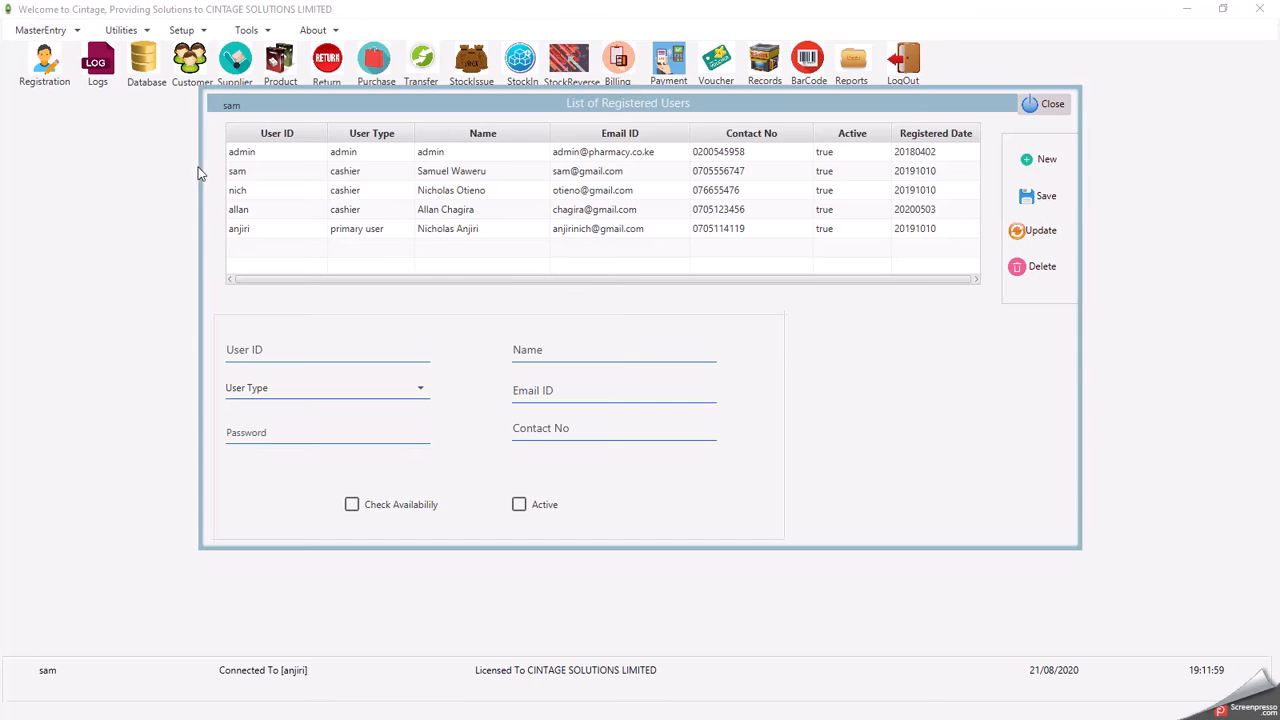
- Step through each registered user's details from the first row down, then close the list
click(413, 156)
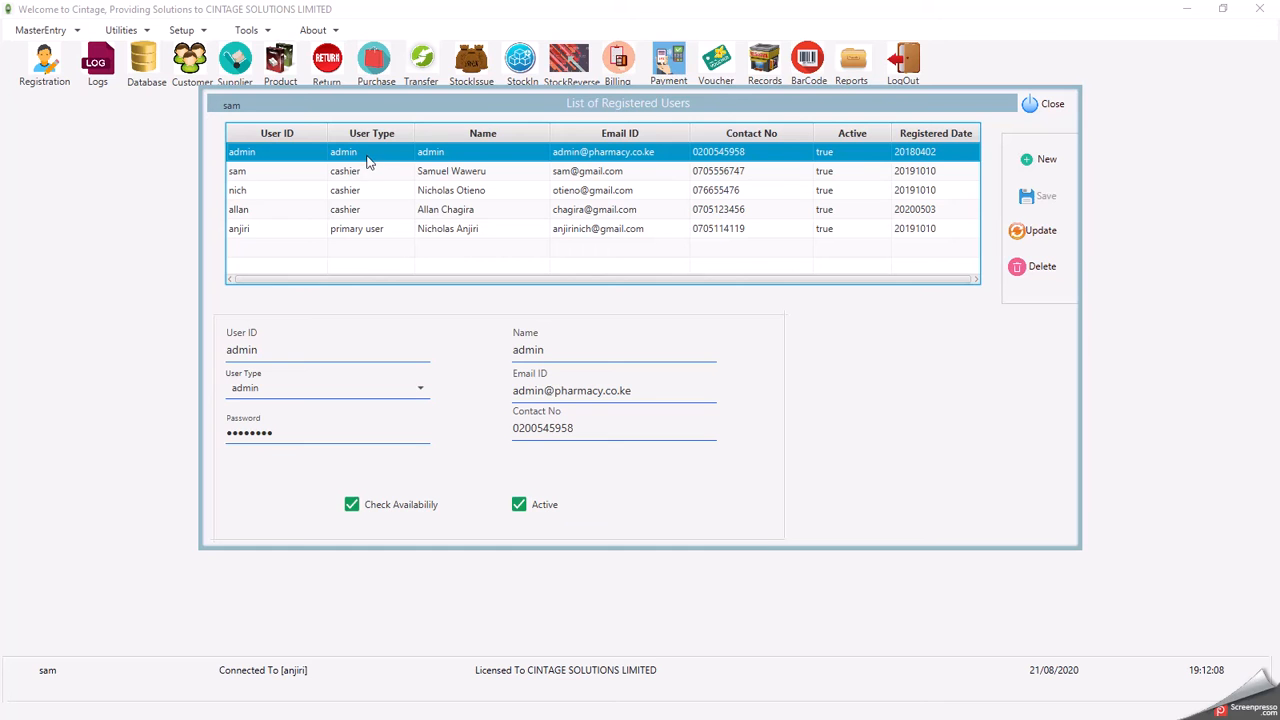
key(Down)
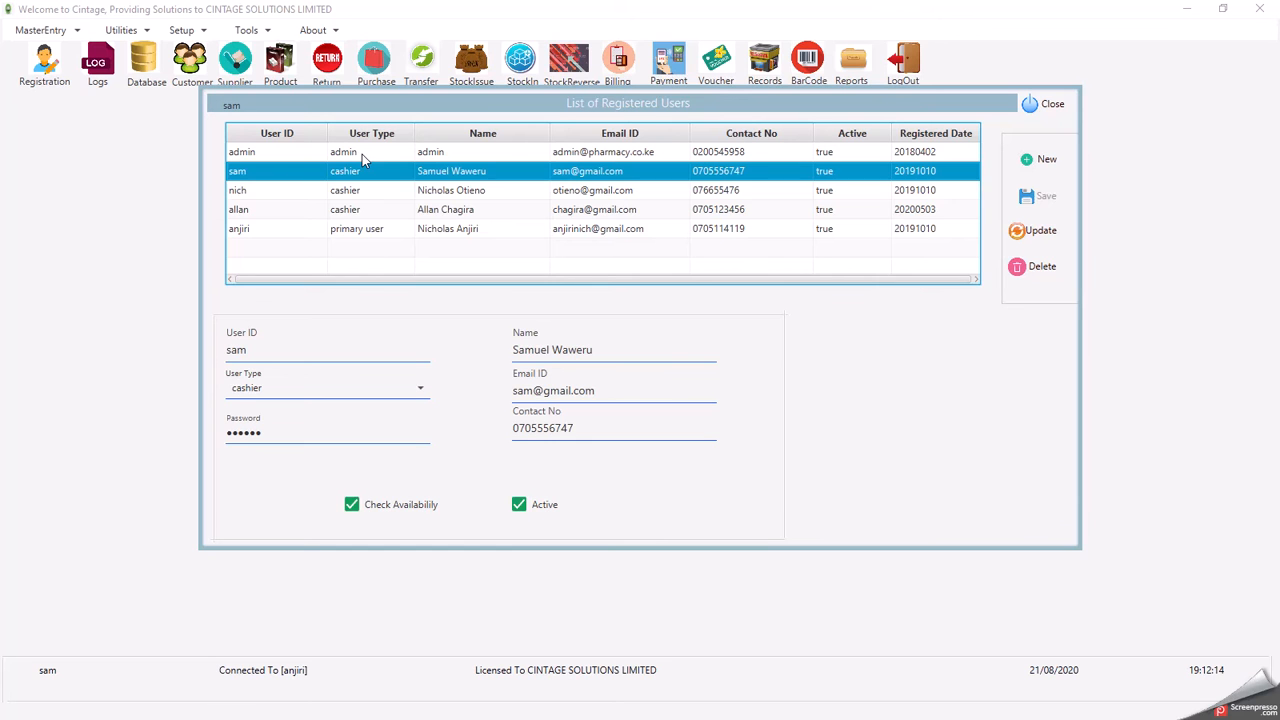
key(Down)
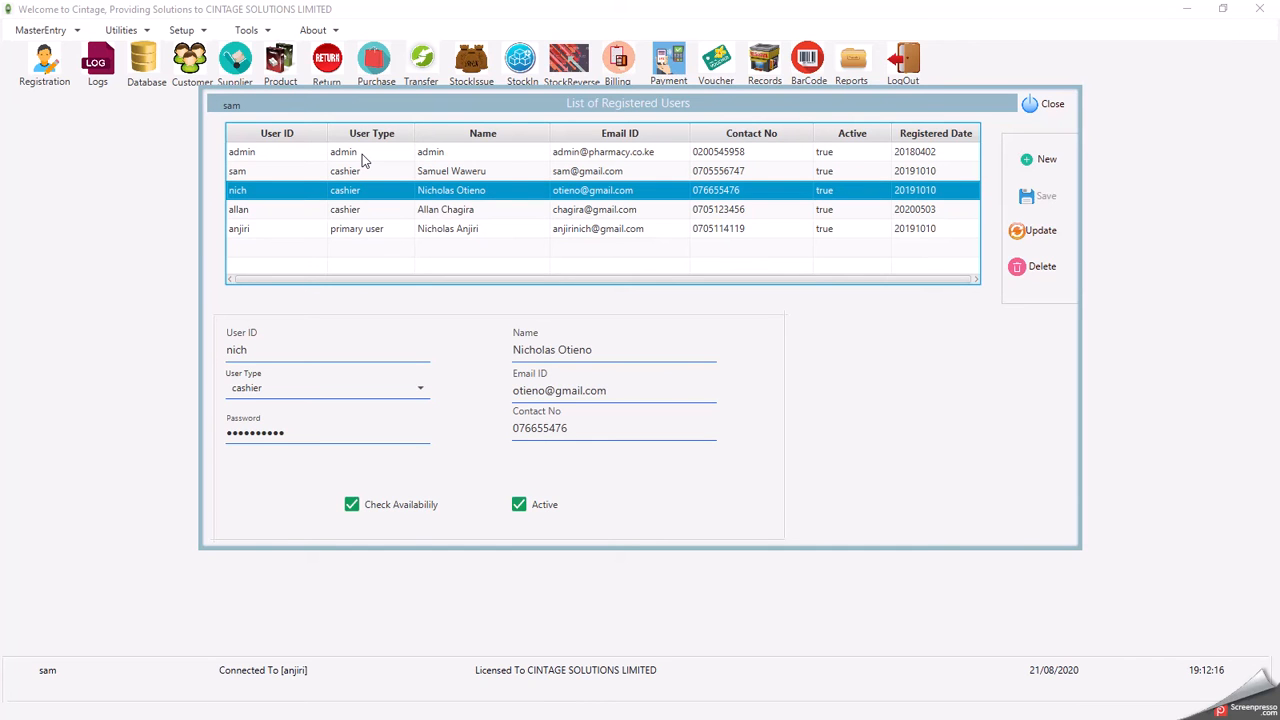
key(Down)
key(Down)
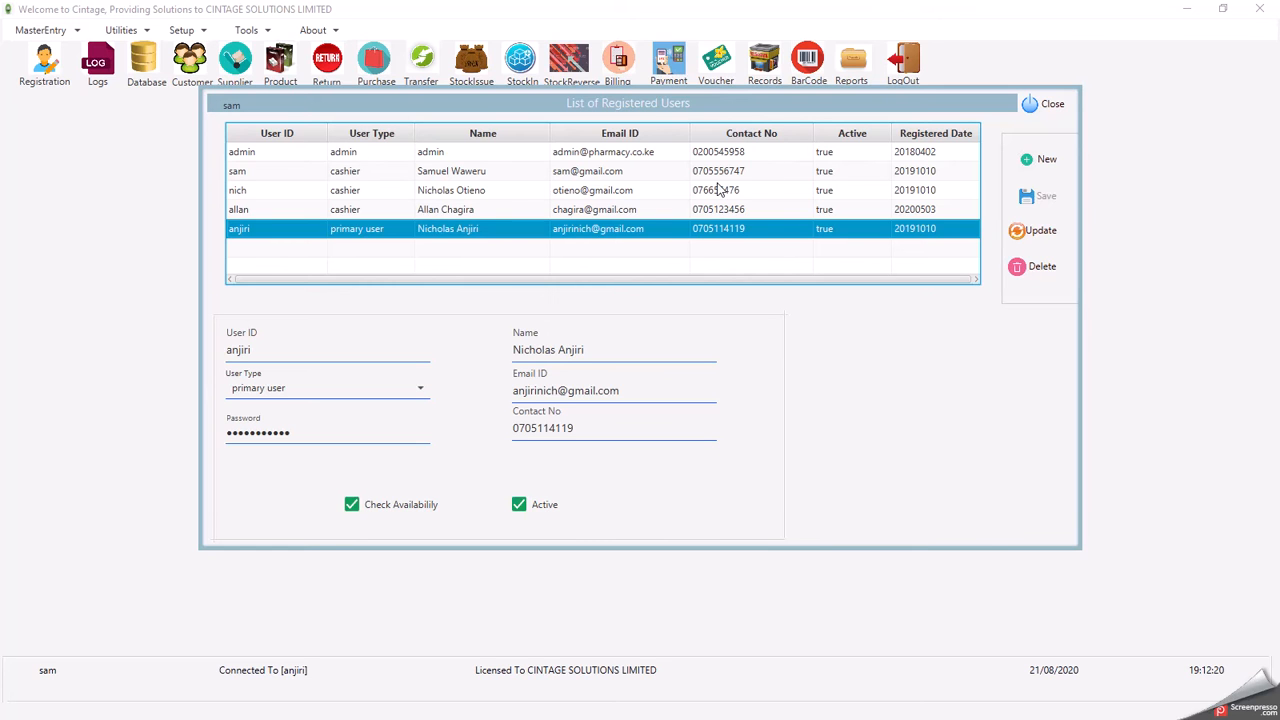
click(1048, 105)
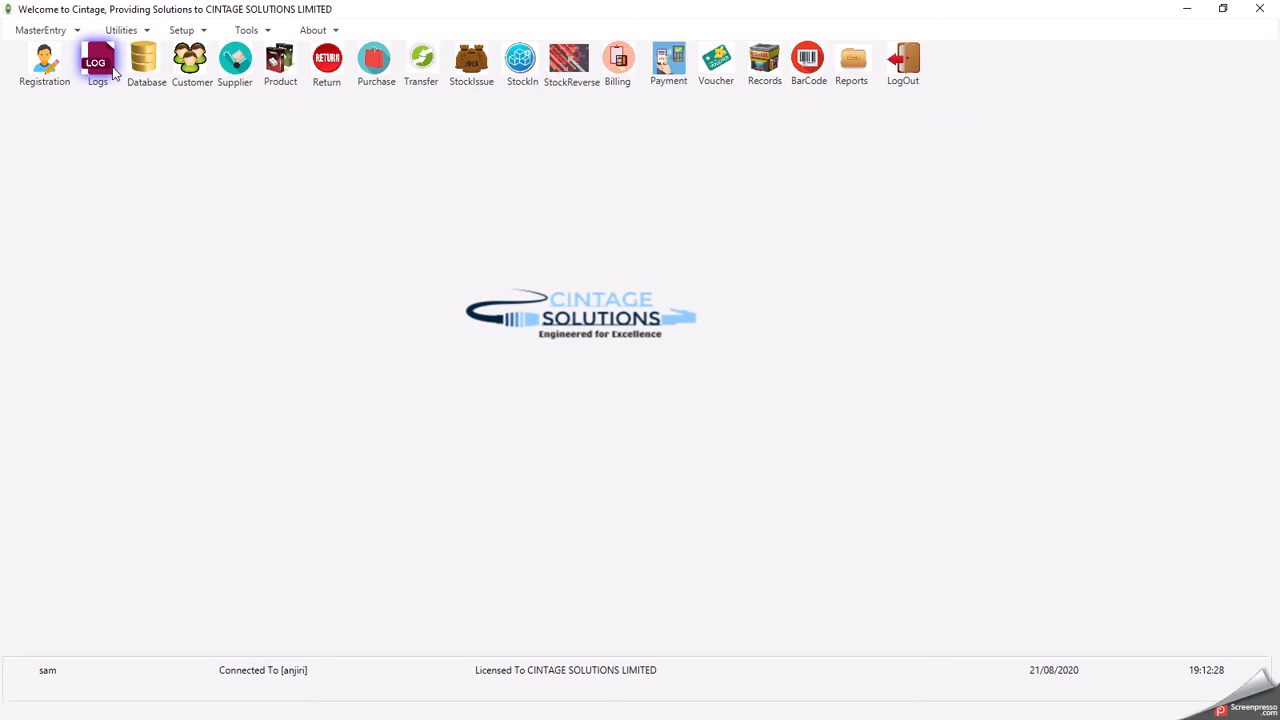
- Open Customer Entry, load the one existing customer, then begin a new record with a fresh ID
click(190, 62)
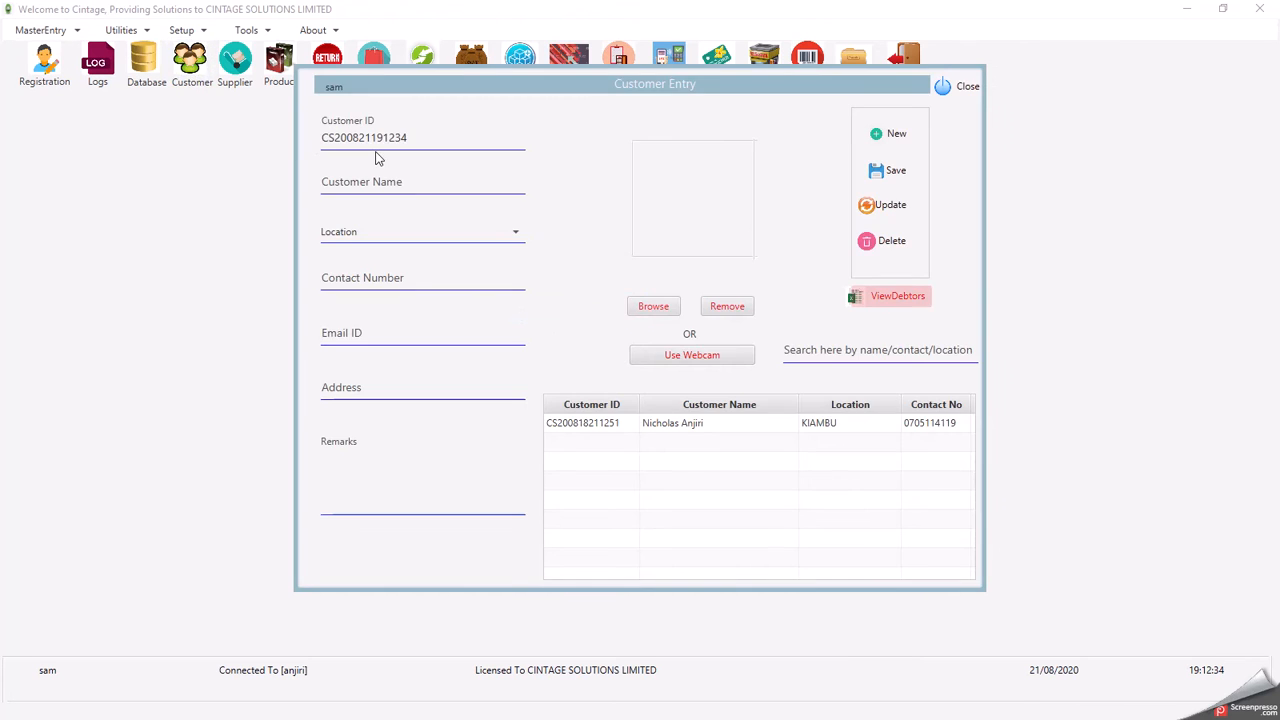
click(375, 182)
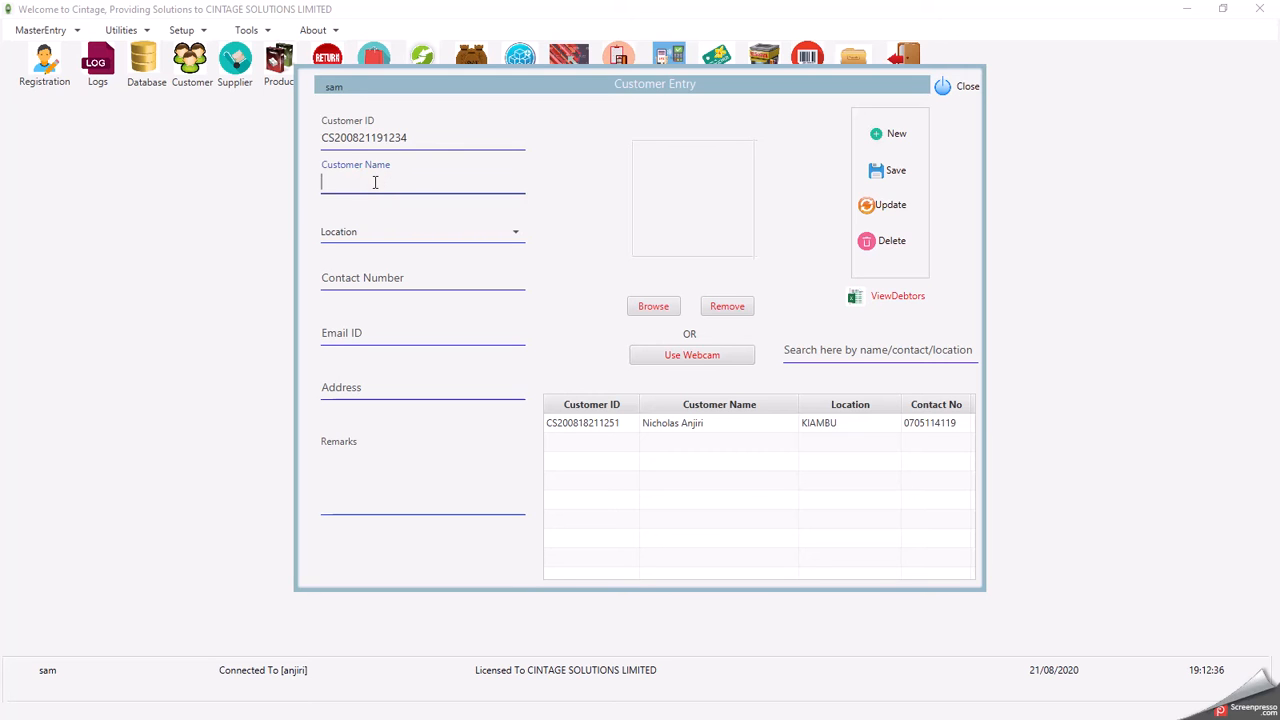
click(392, 140)
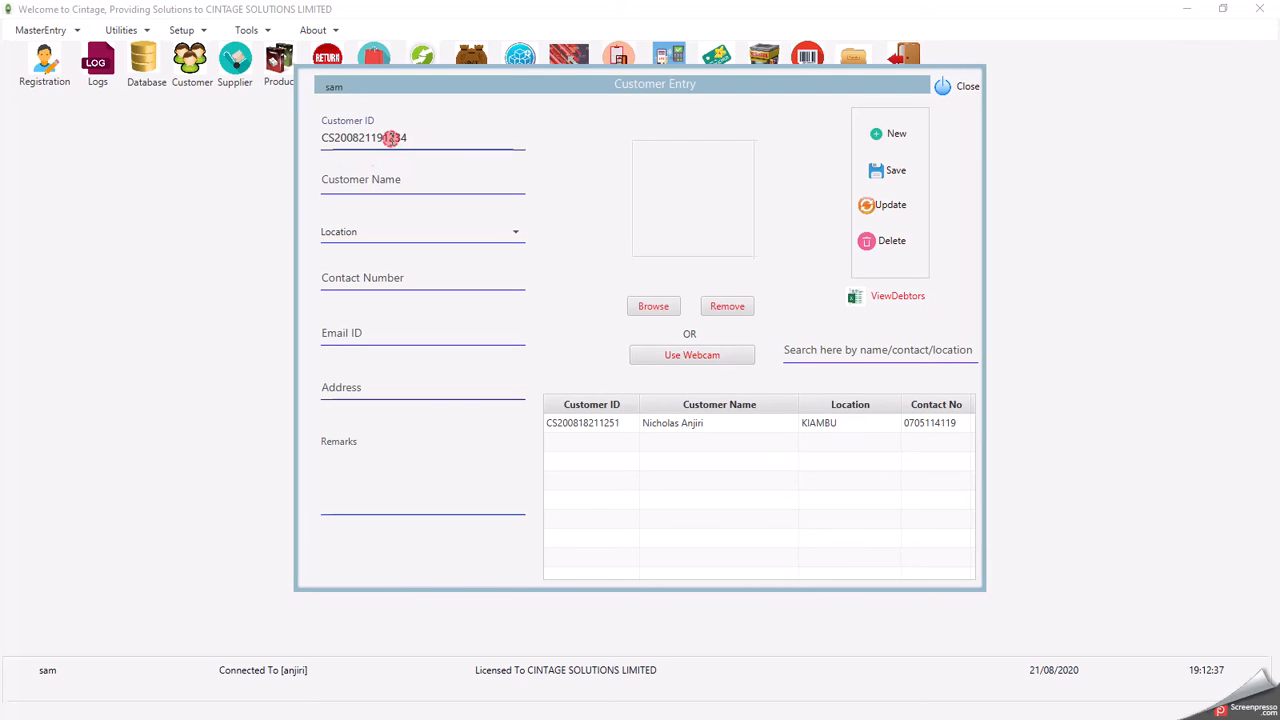
click(615, 425)
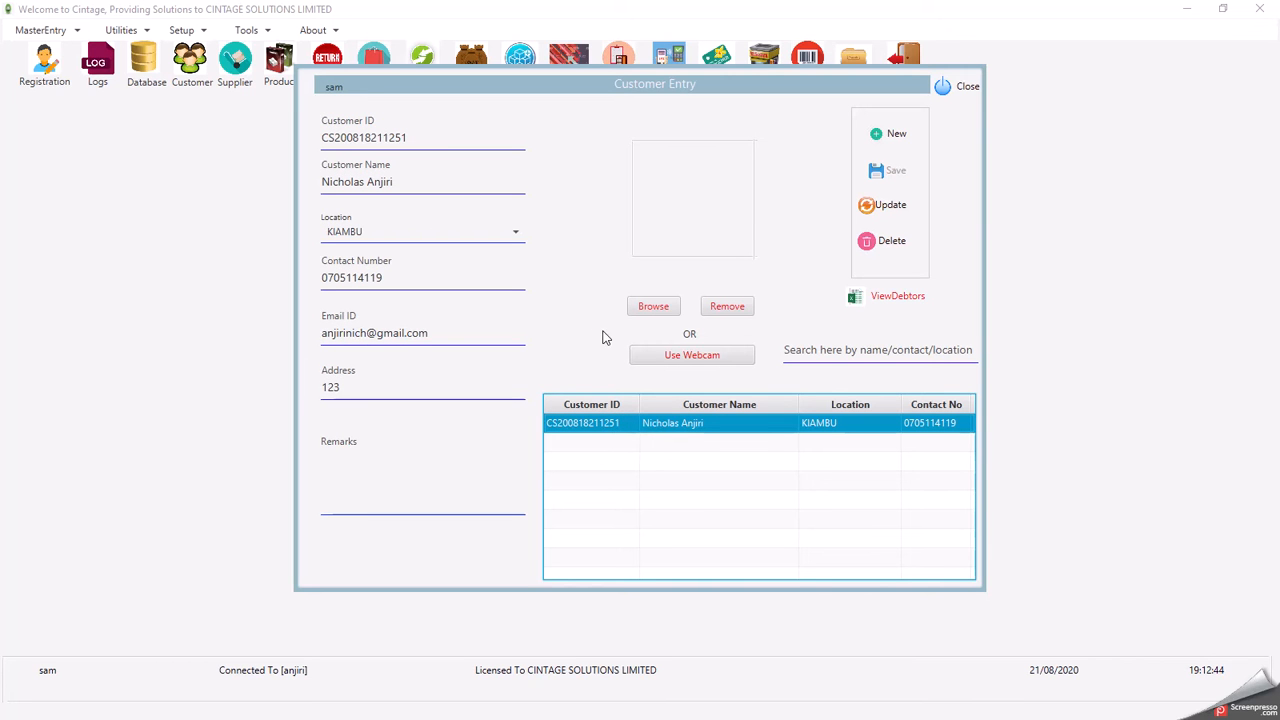
click(889, 139)
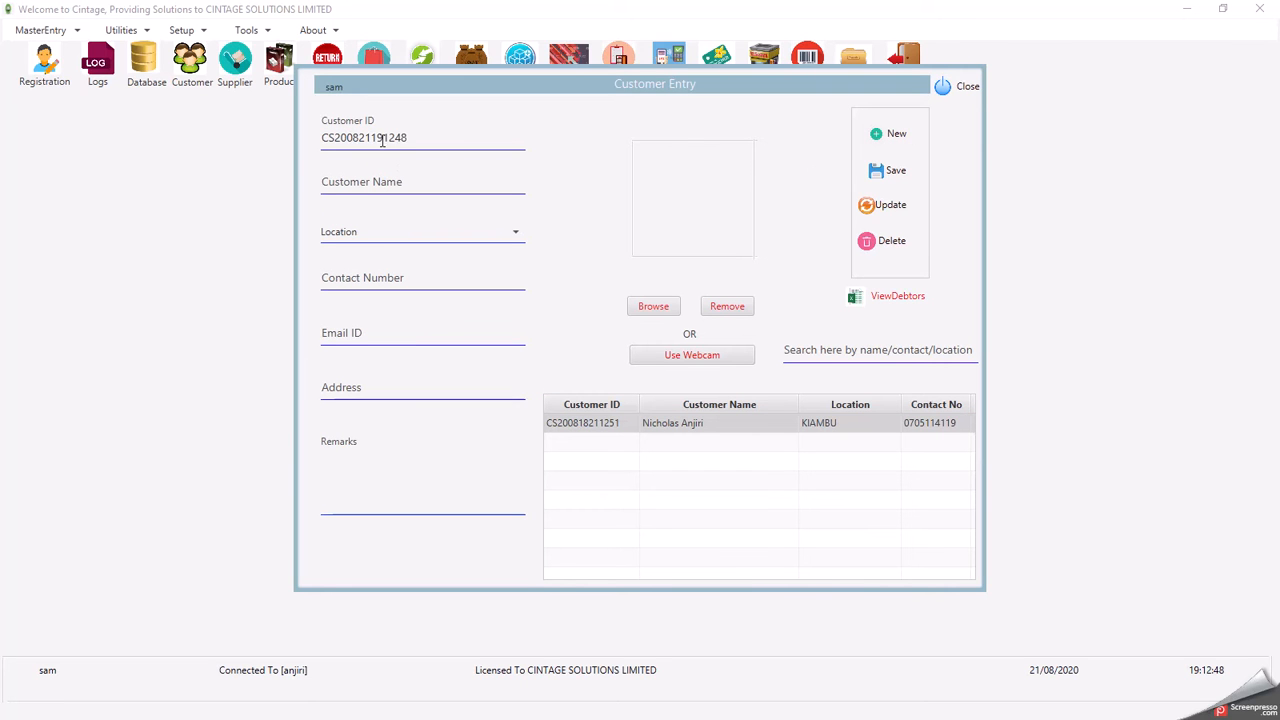
- Enter the new customer's full name, location NAIROBI and contact number, and save
double_click(414, 134)
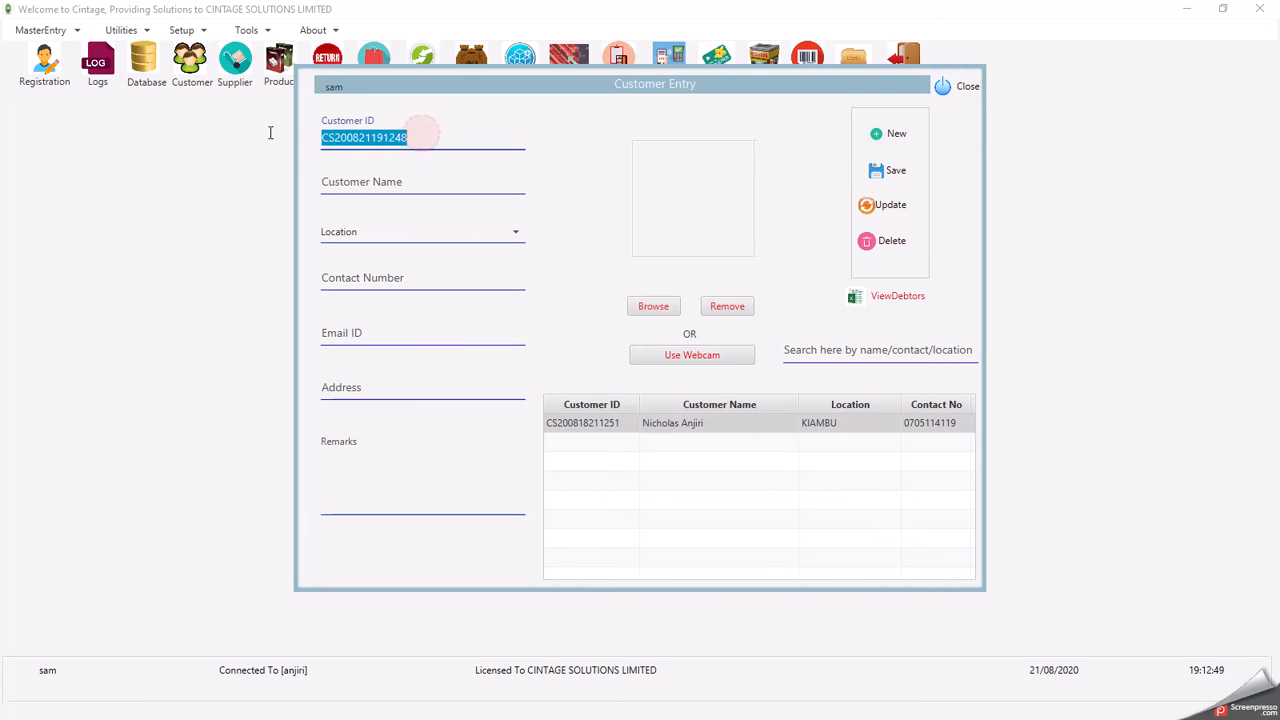
click(383, 181)
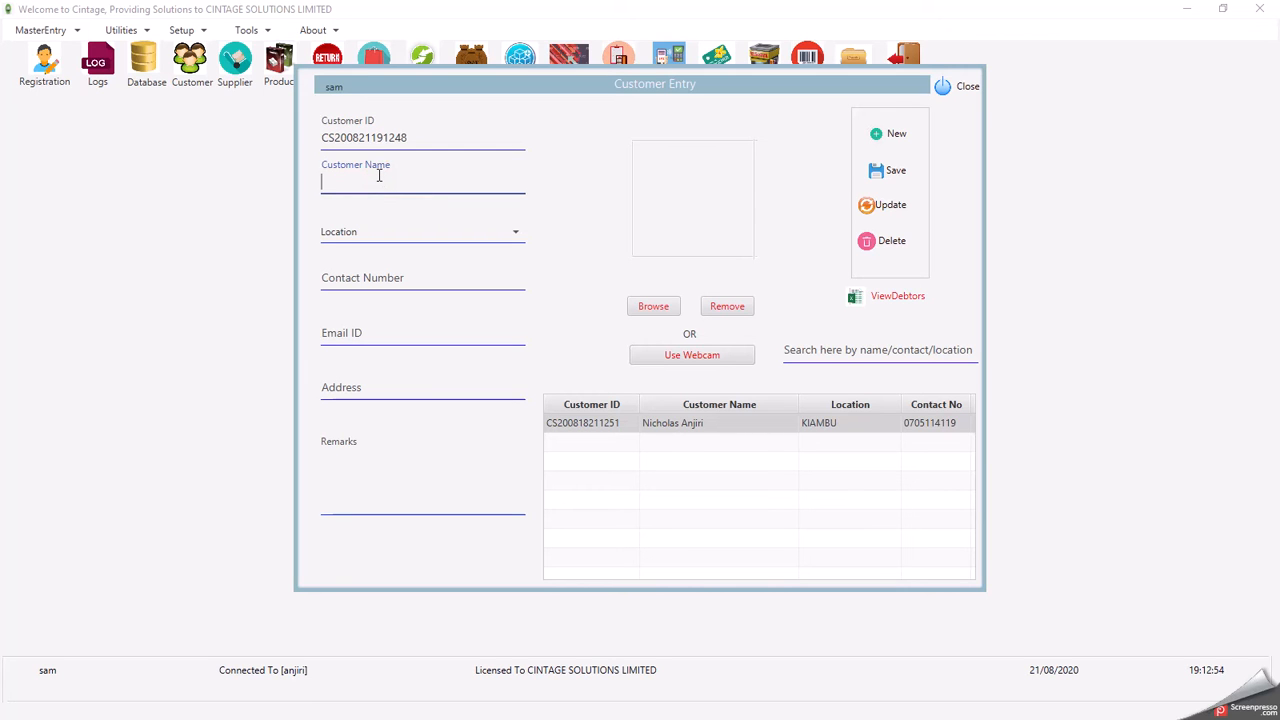
click(375, 236)
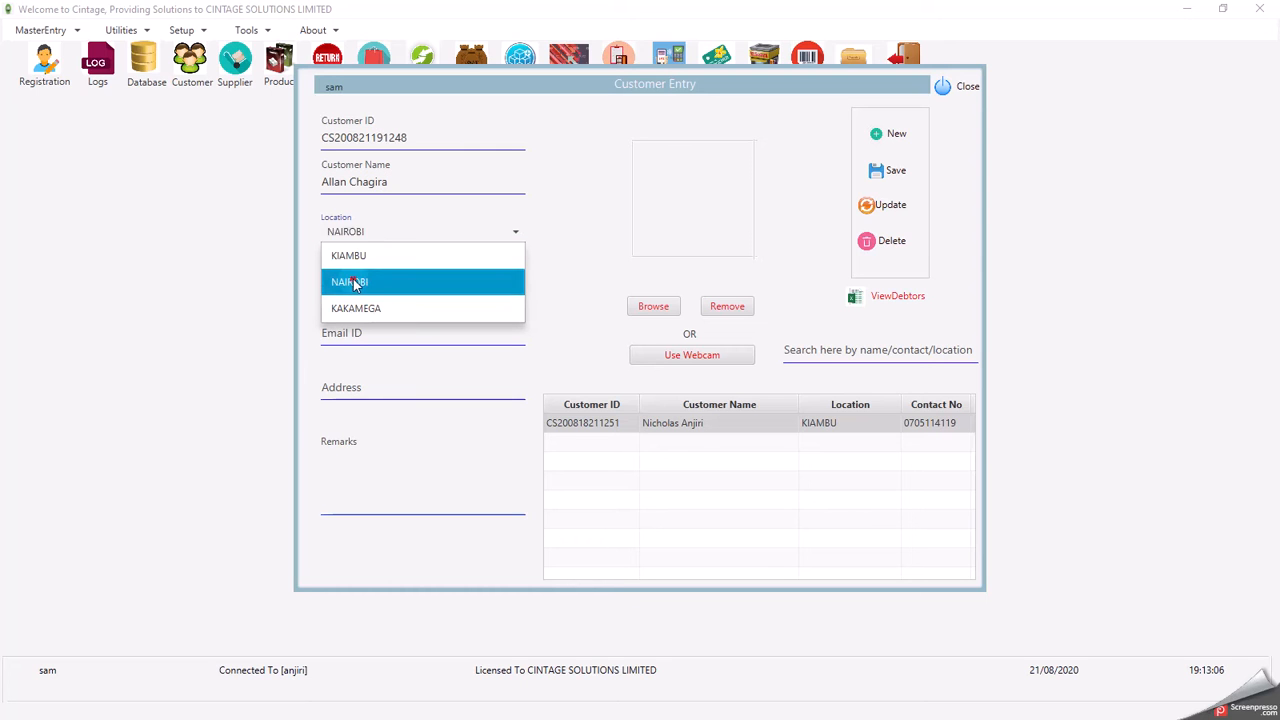
click(355, 285)
click(358, 278)
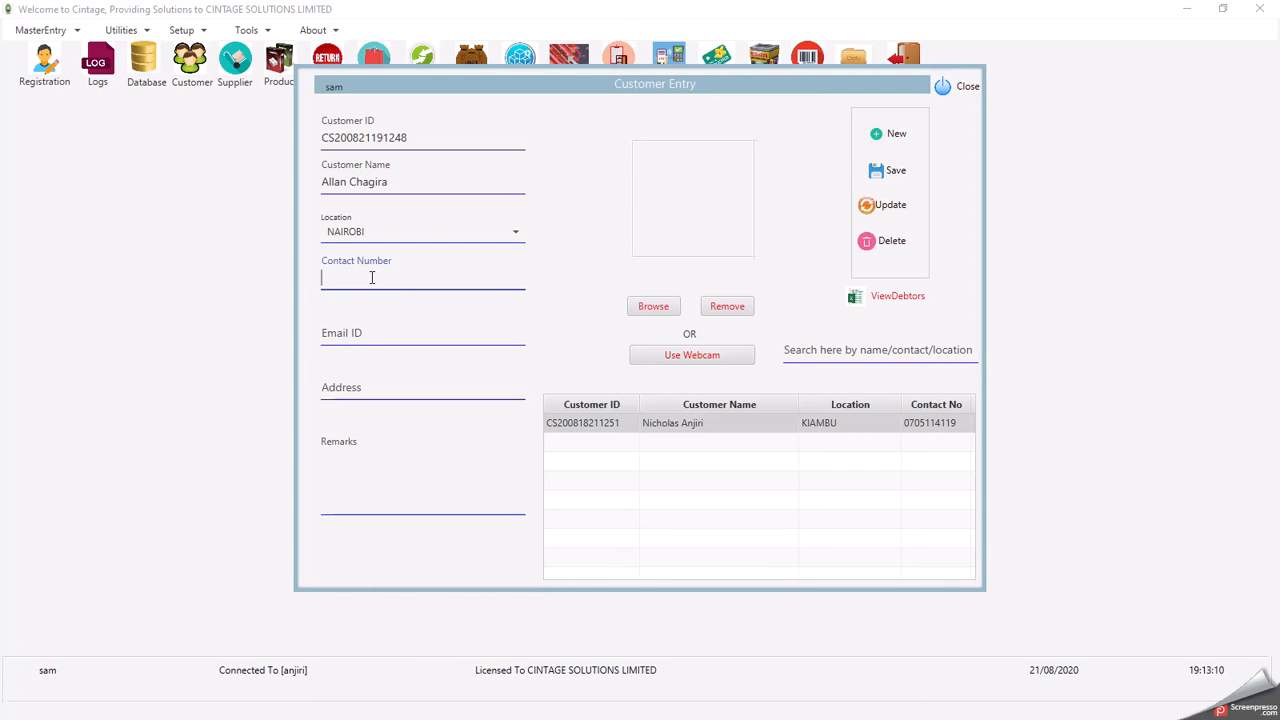
click(366, 329)
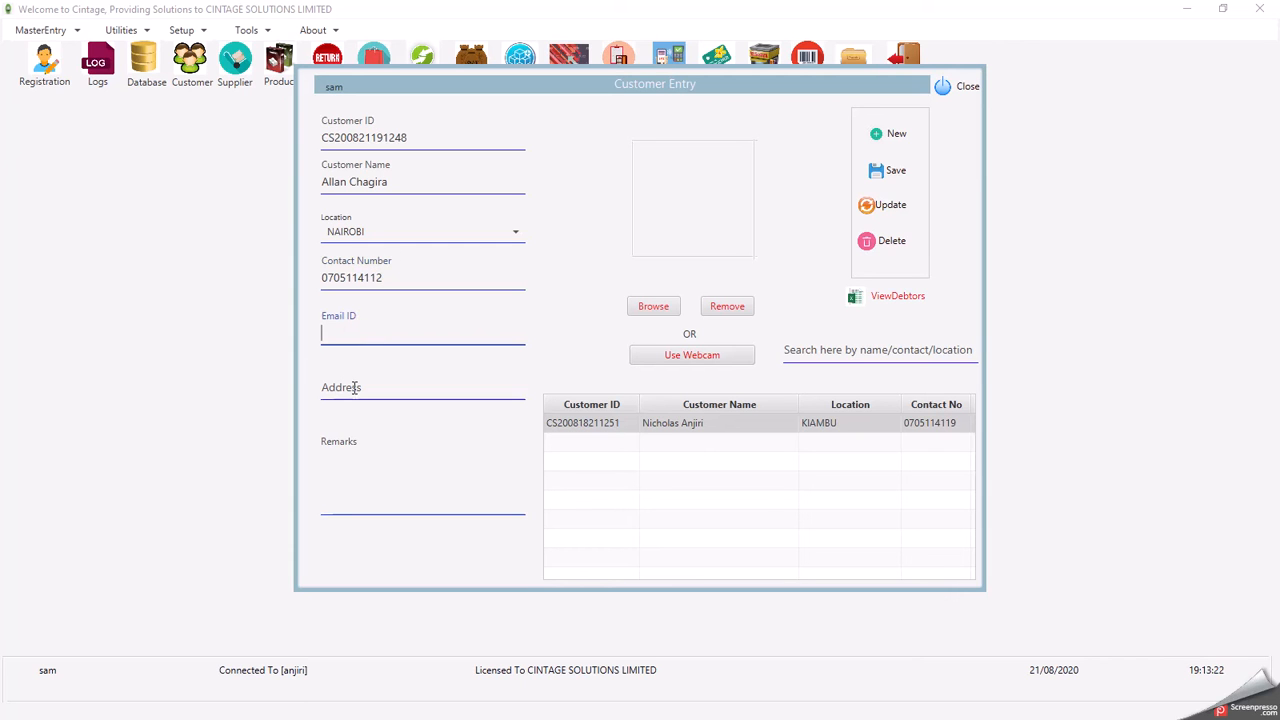
click(354, 385)
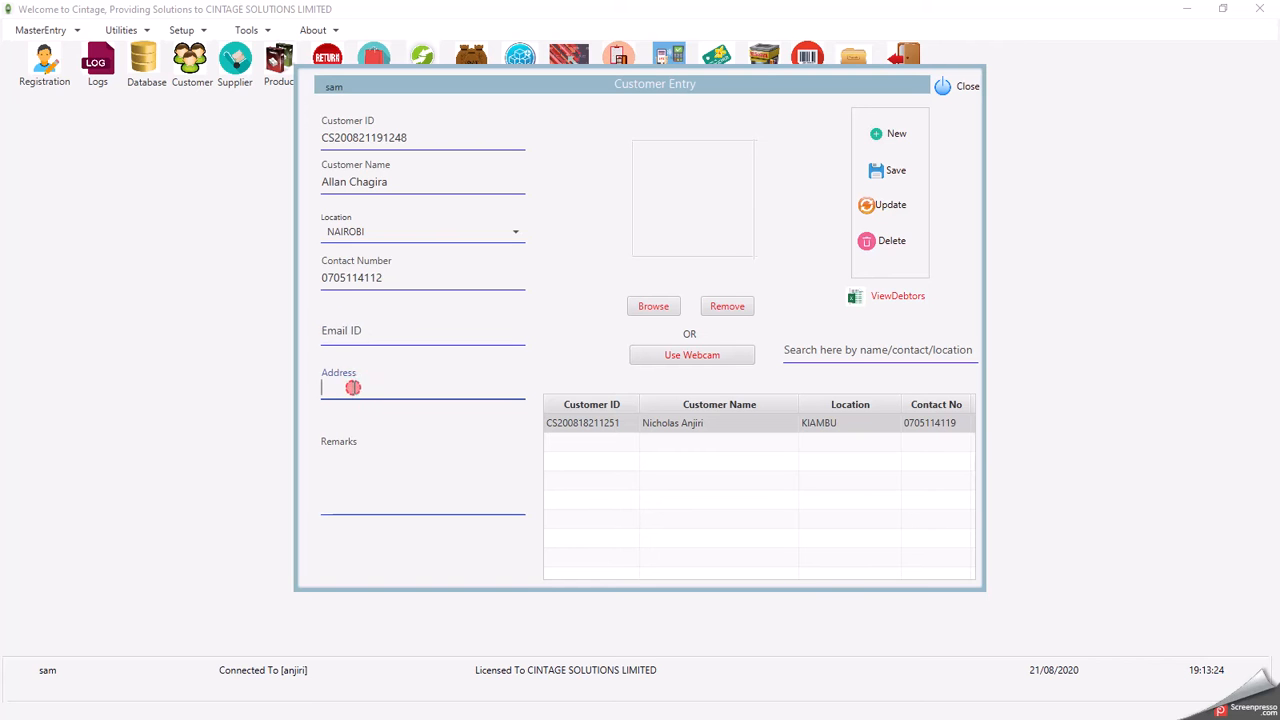
click(331, 457)
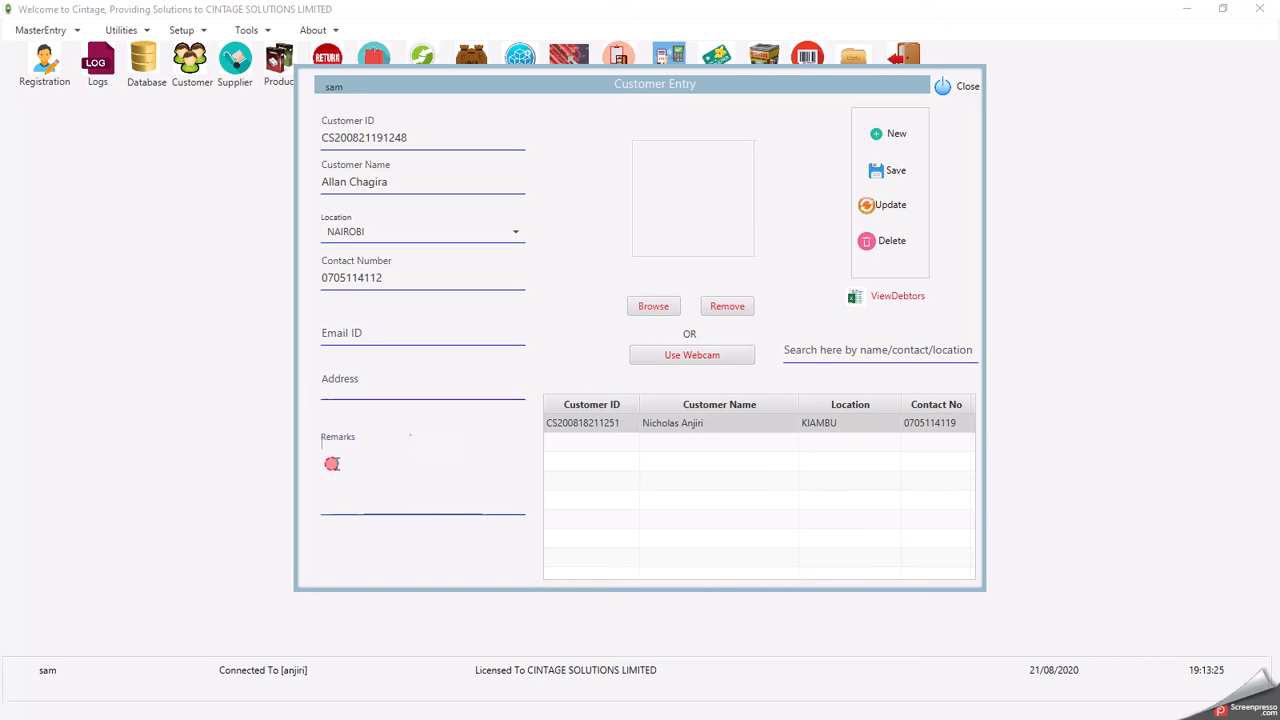
click(880, 174)
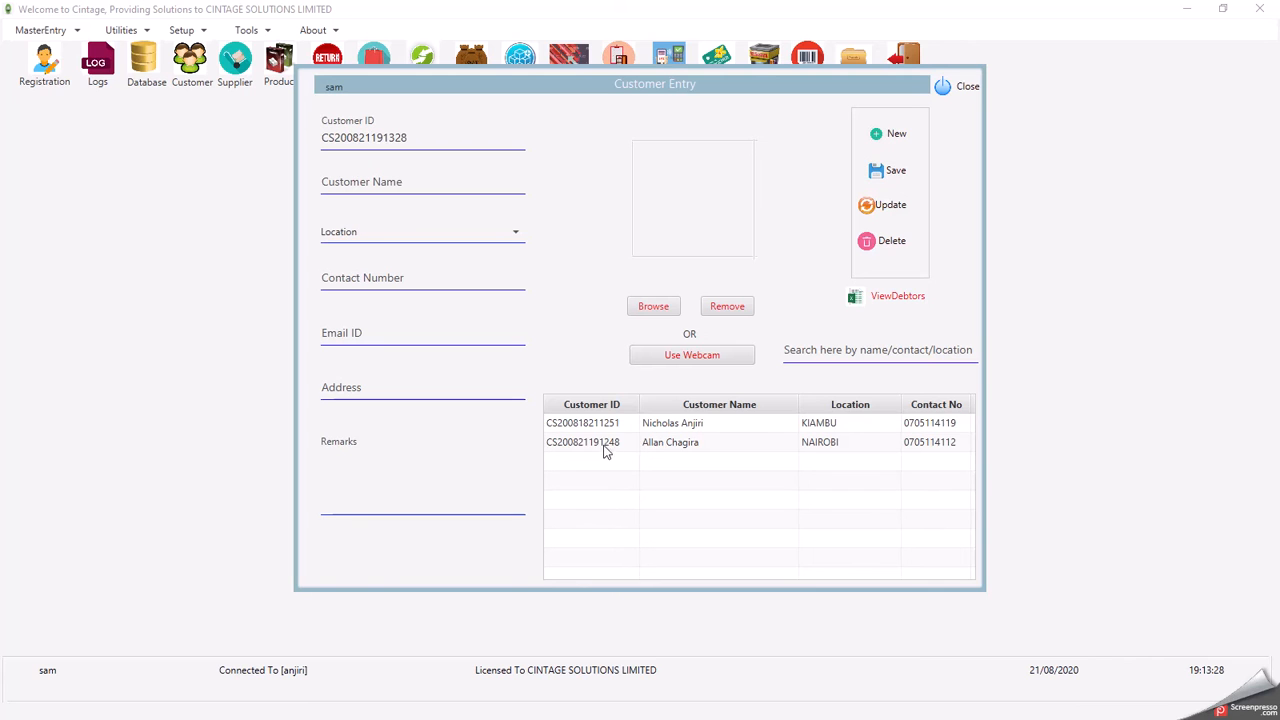
- Check both customer rows in the table and close Customer Entry
click(636, 424)
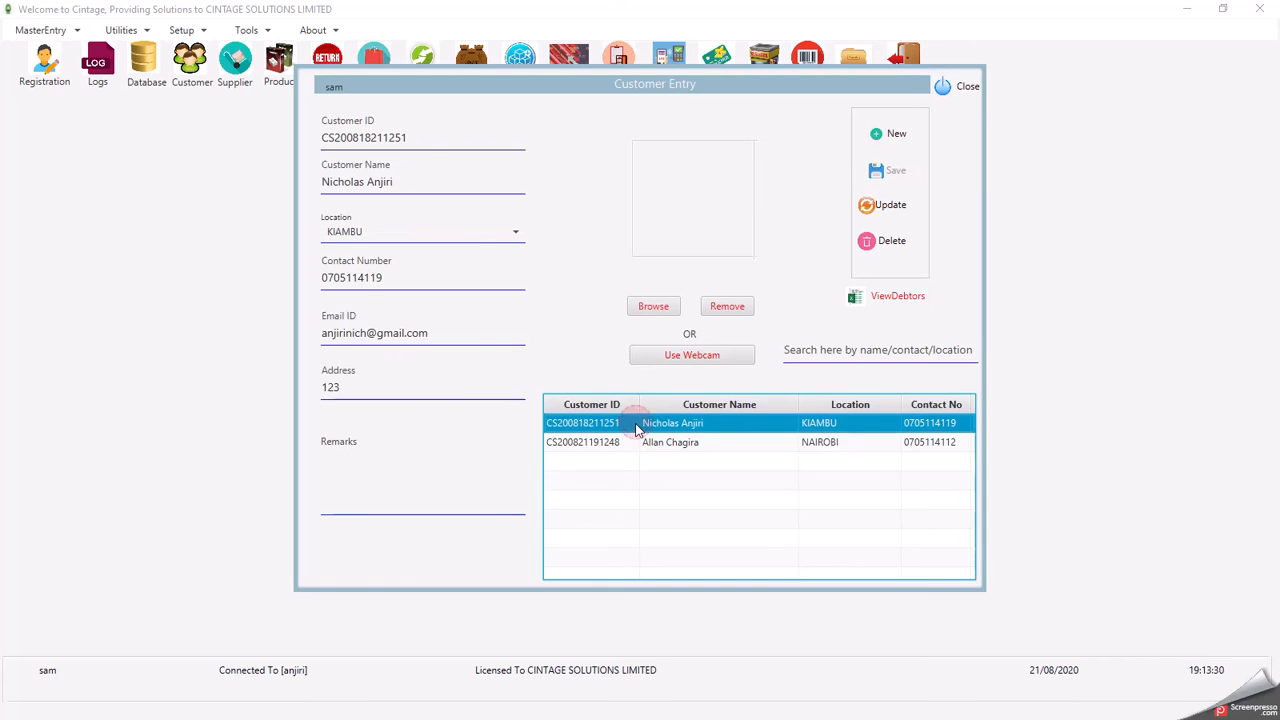
key(Down)
click(636, 424)
key(Down)
click(636, 424)
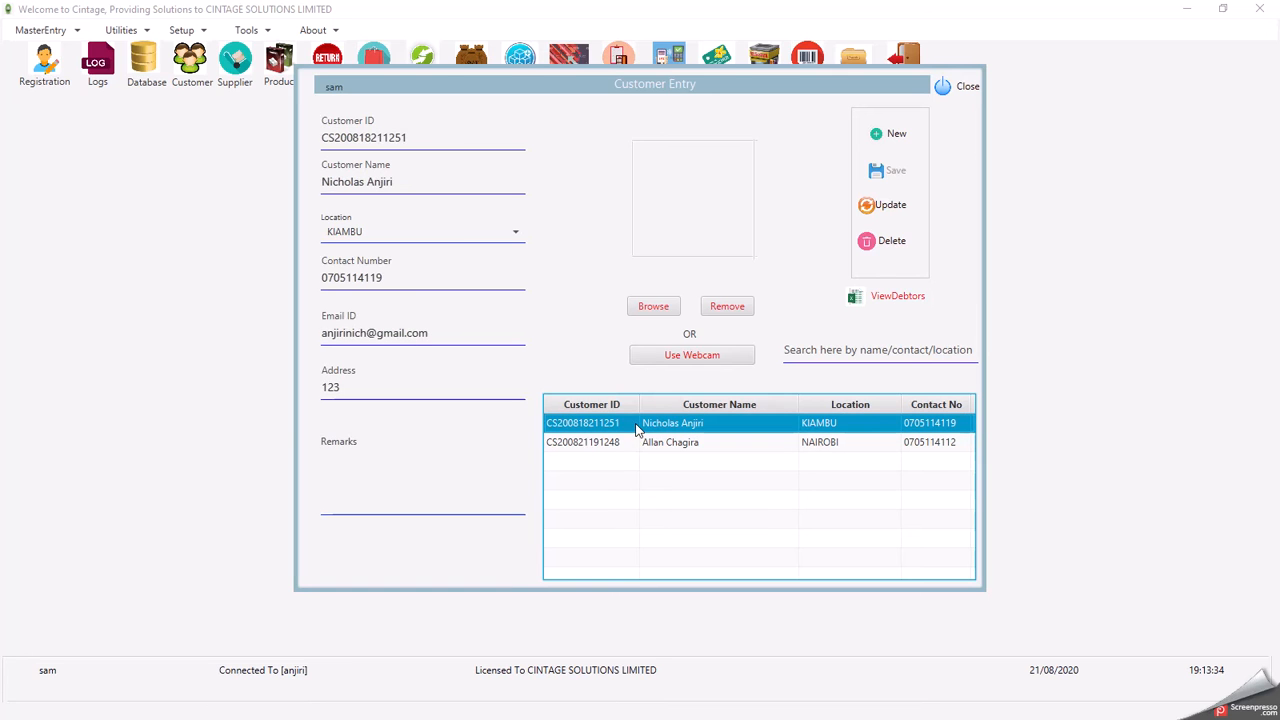
click(946, 87)
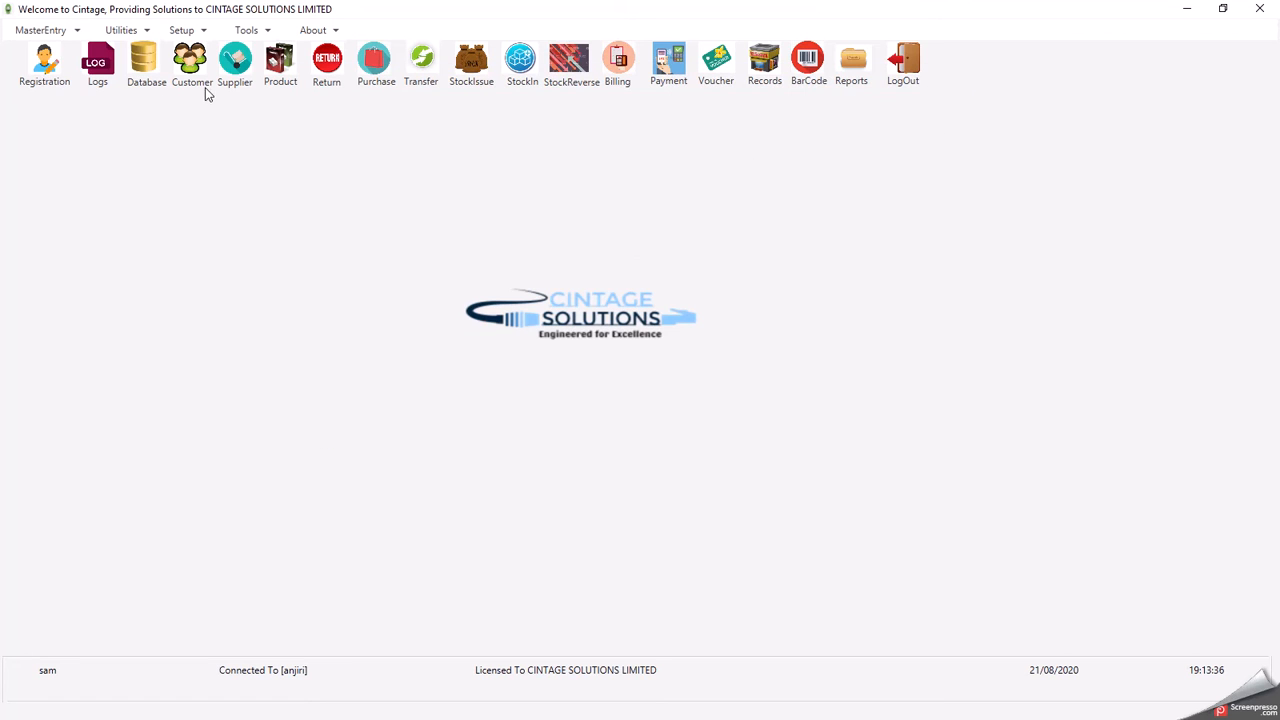
- Open Supplier Entry, view the existing supplier, and start a new supplier record
click(236, 72)
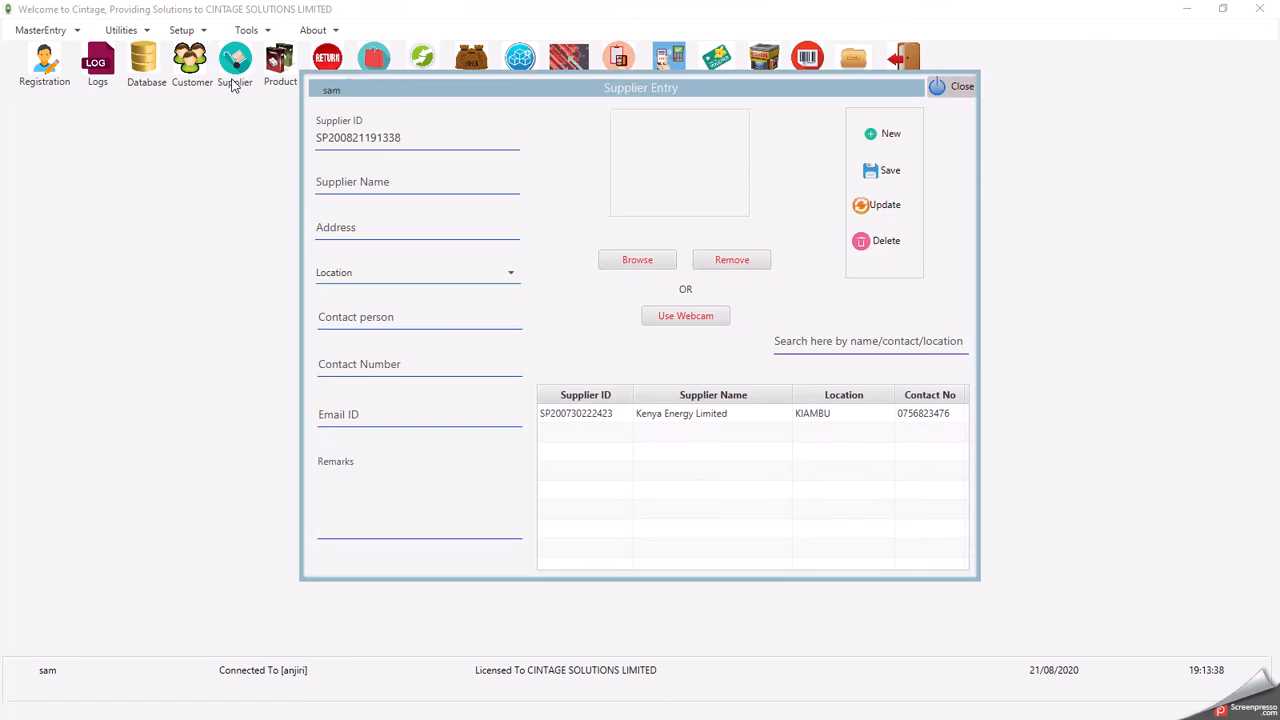
click(626, 418)
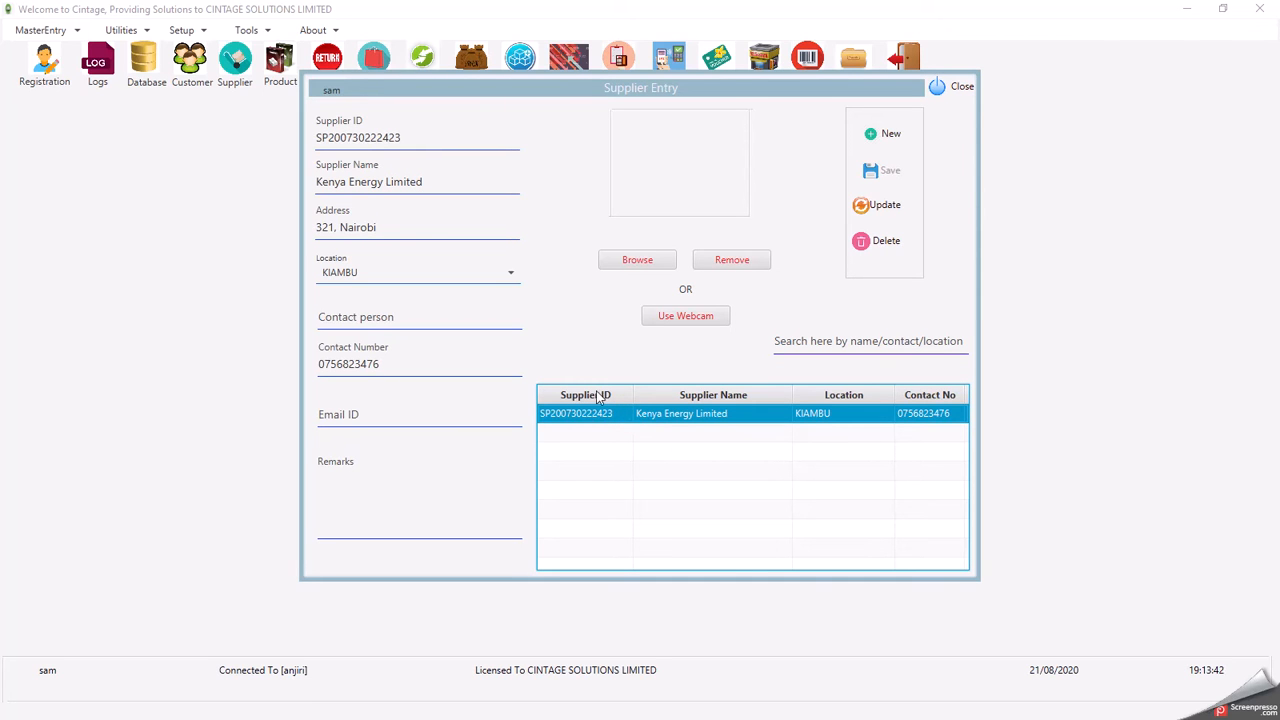
click(875, 136)
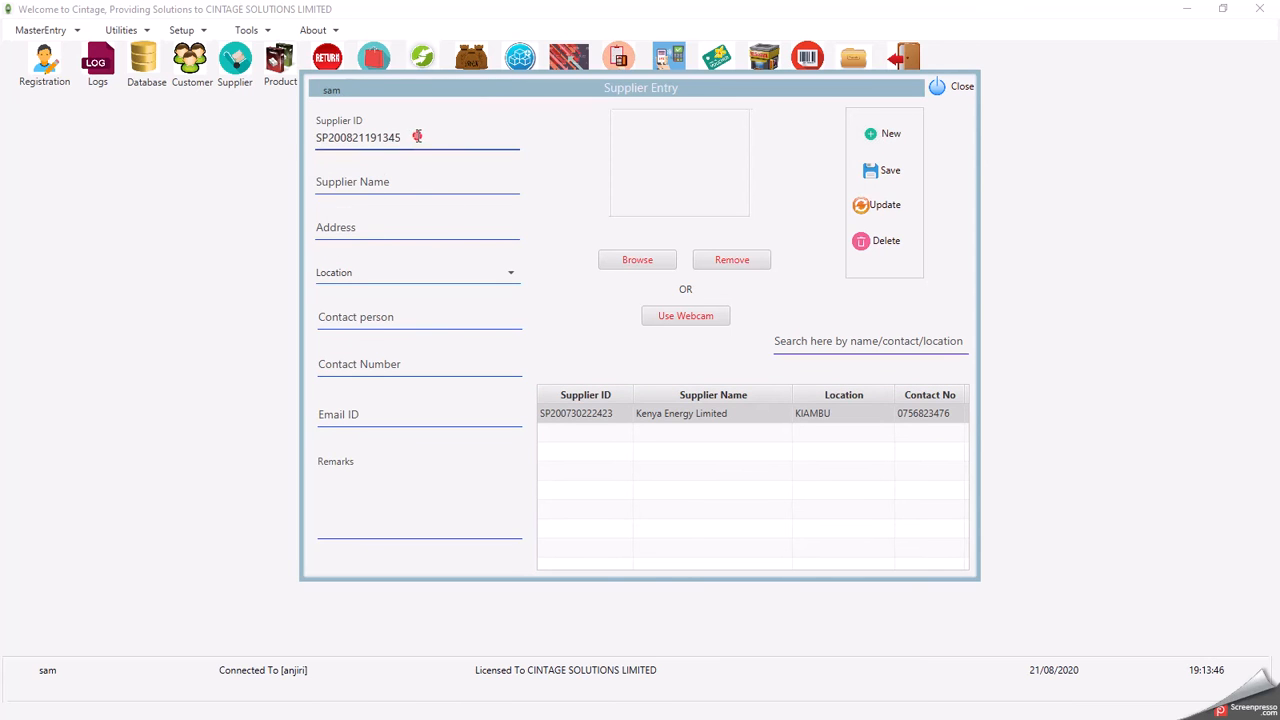
drag(417, 133, 314, 163)
- Save Kenya Supplier Limited with its address, KAKAMEGA location, contact person and contact number
click(383, 186)
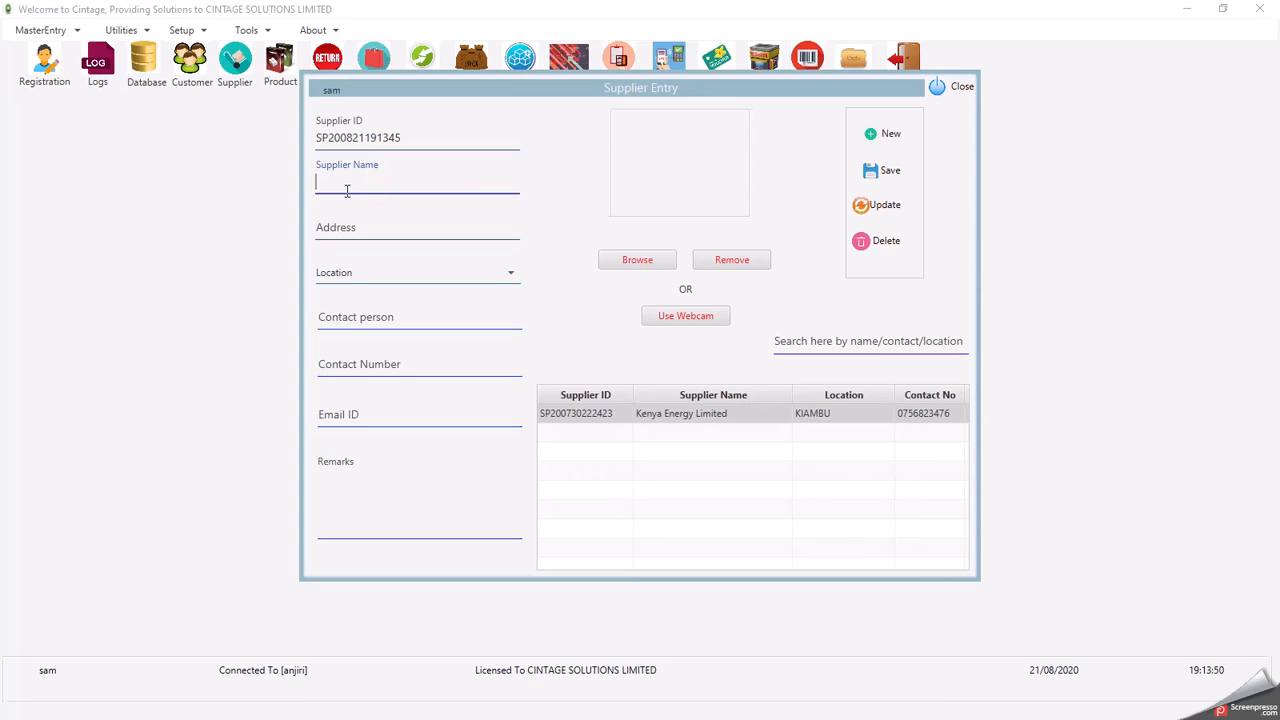
text(Kenya Supplier Limited)
click(337, 226)
text(567)
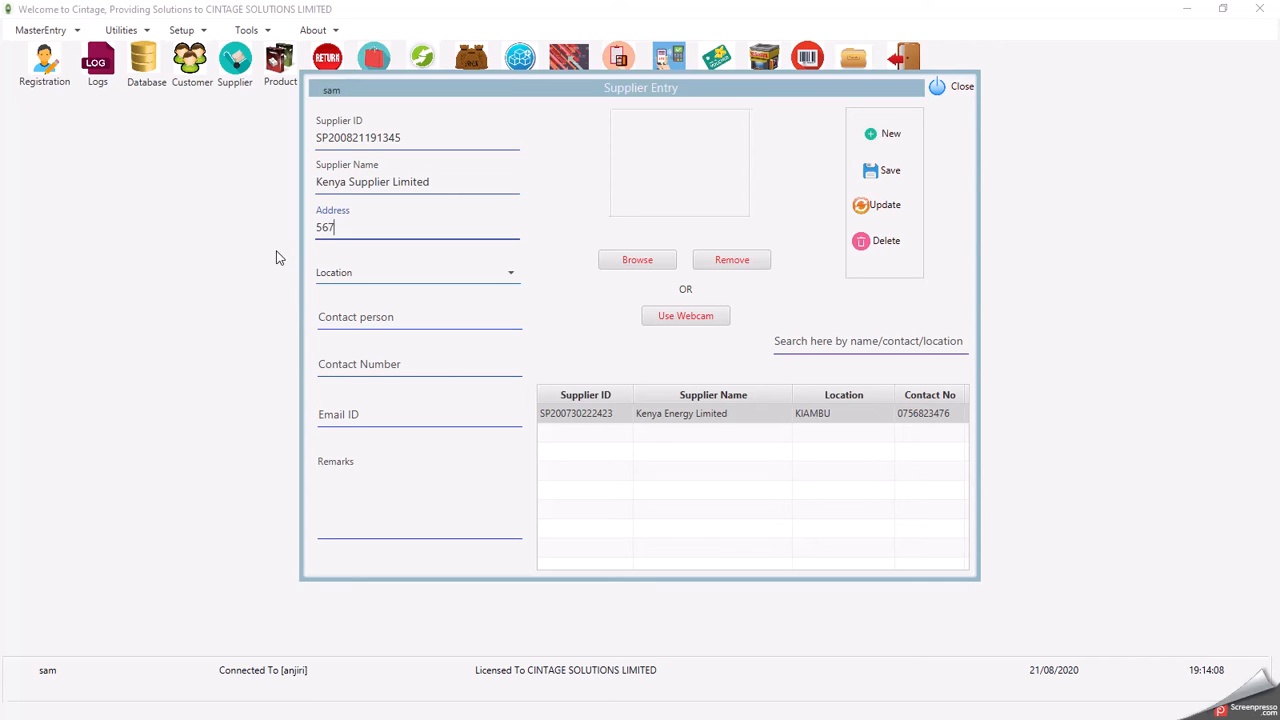
click(353, 274)
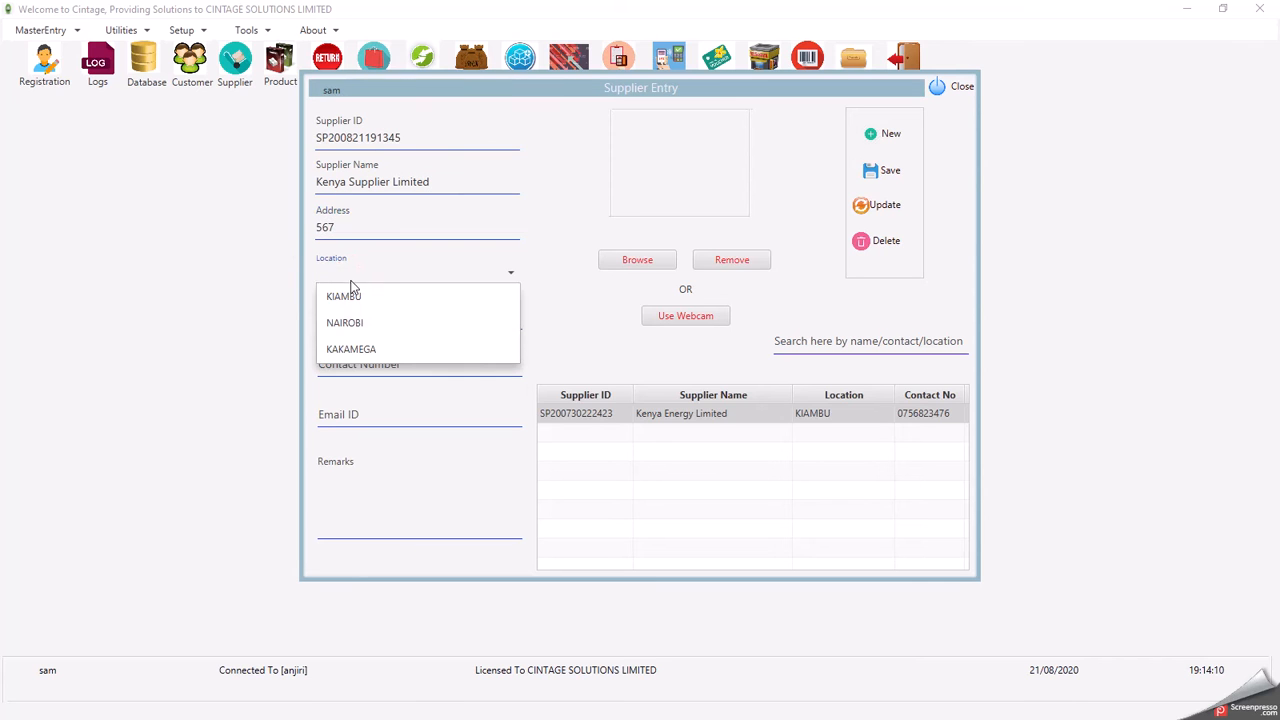
click(348, 348)
click(352, 318)
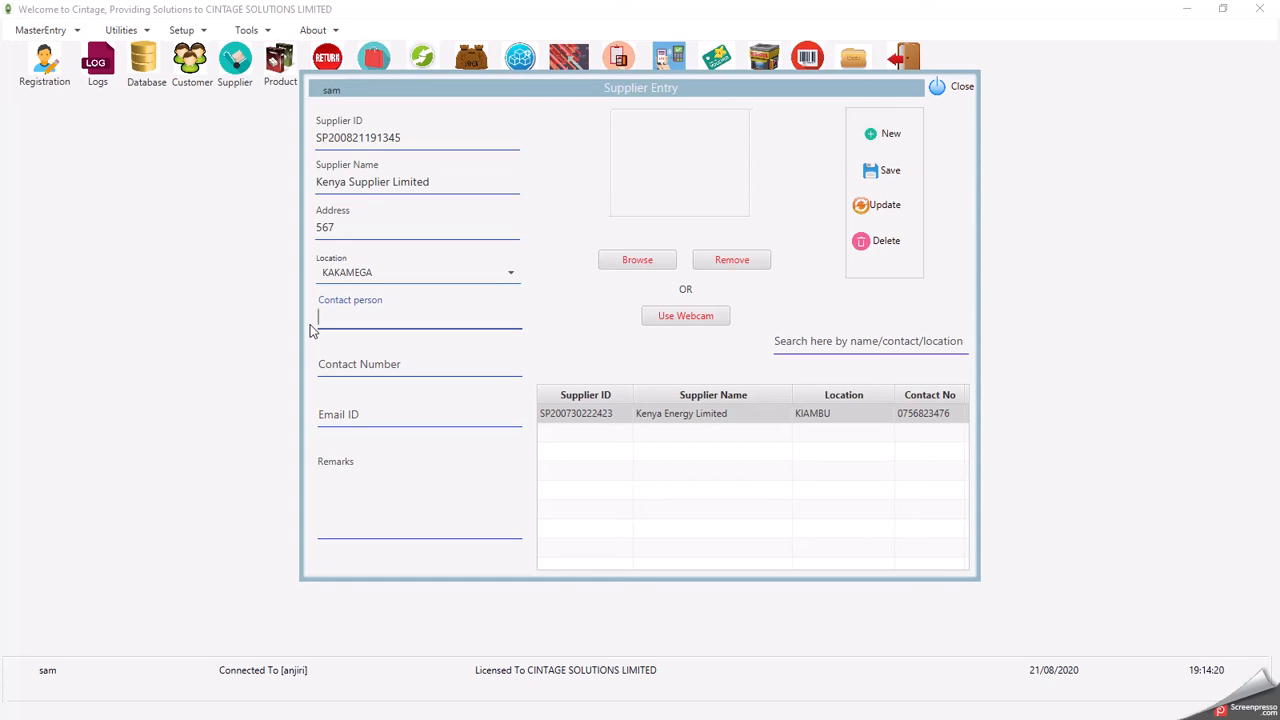
click(366, 366)
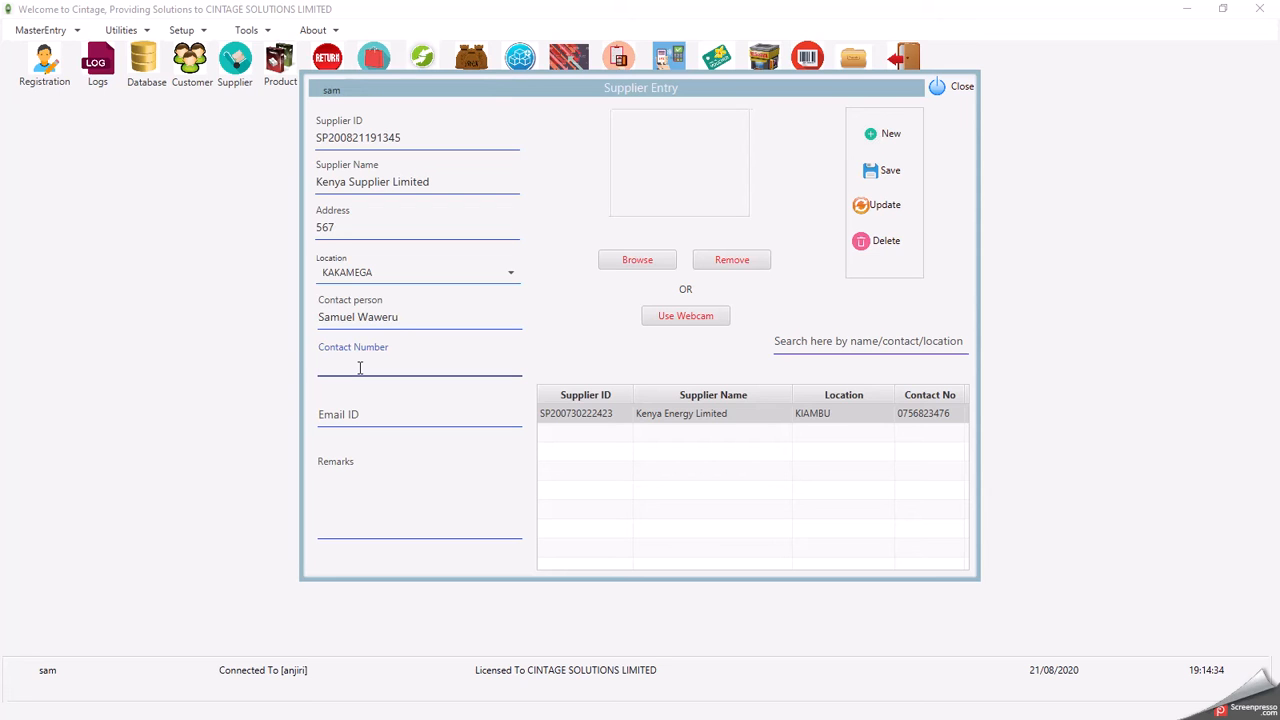
text(43793274)
click(868, 171)
- Review the Kenya Energy Limited and Kenya Supplier Limited records, then close Supplier Entry
click(663, 413)
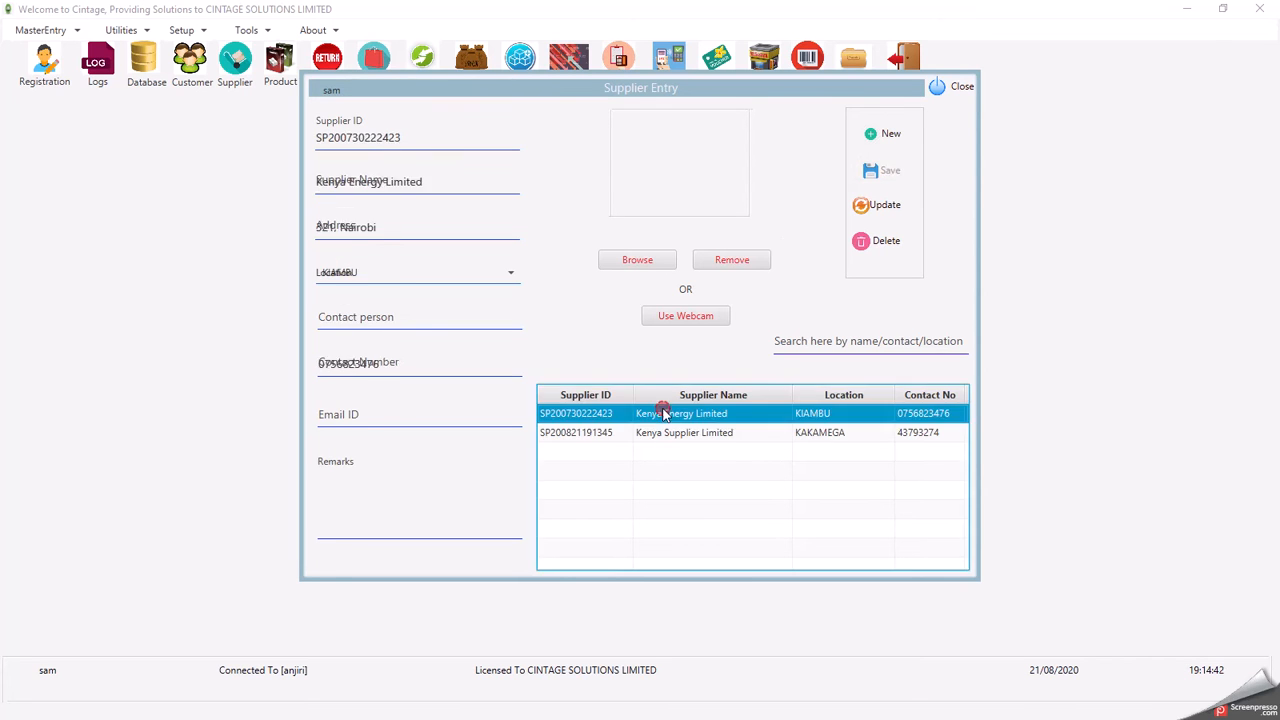
key(Down)
key(Up)
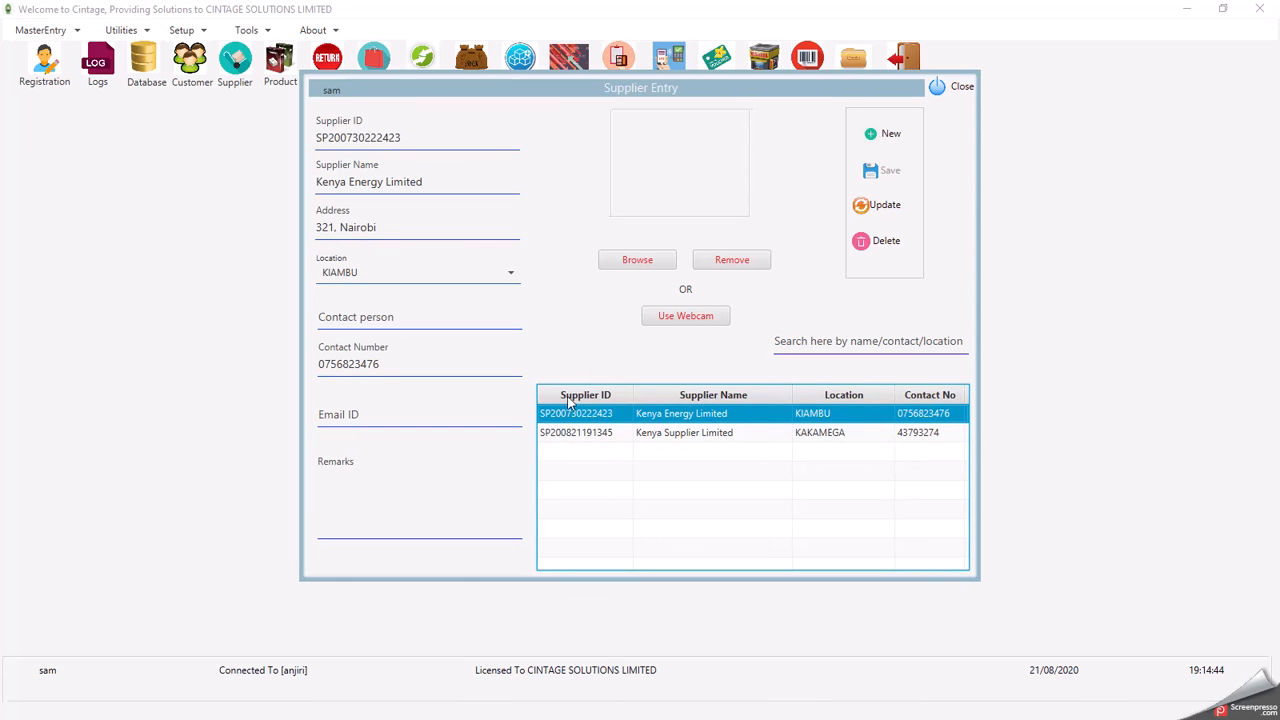
click(577, 433)
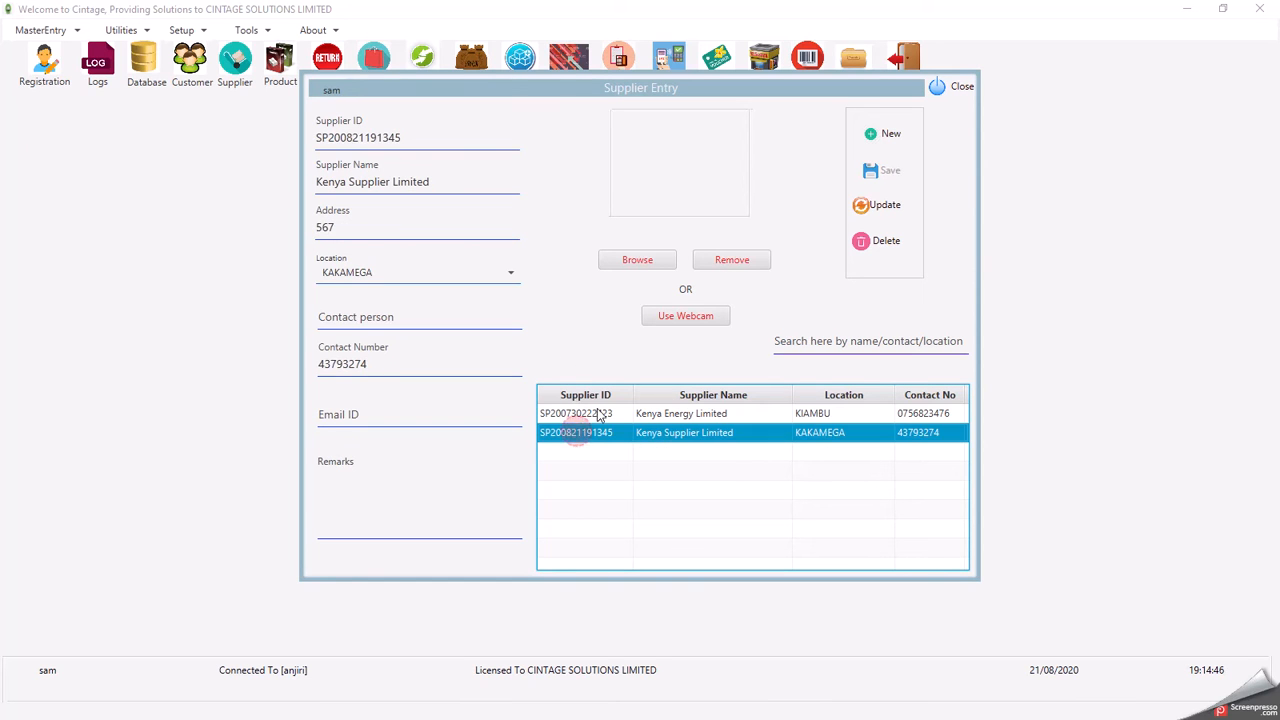
click(942, 90)
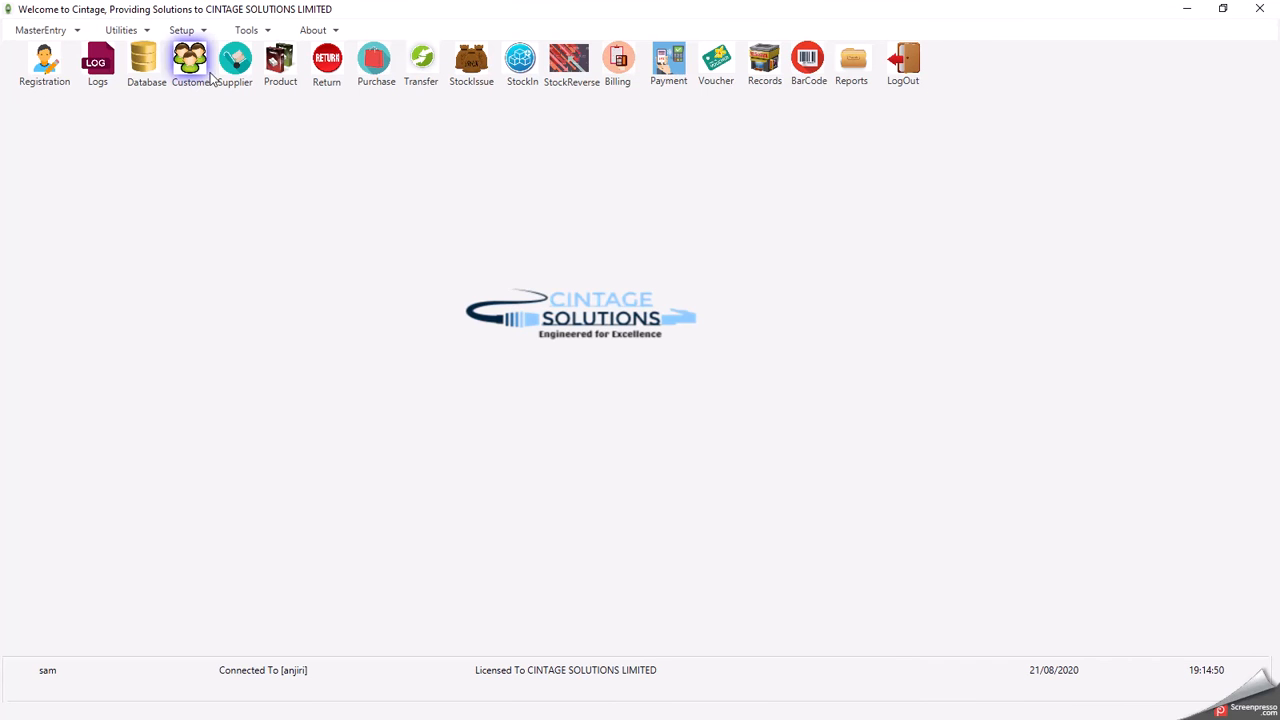
- Open the Product Entry Form and load the existing BUNNER product
click(285, 66)
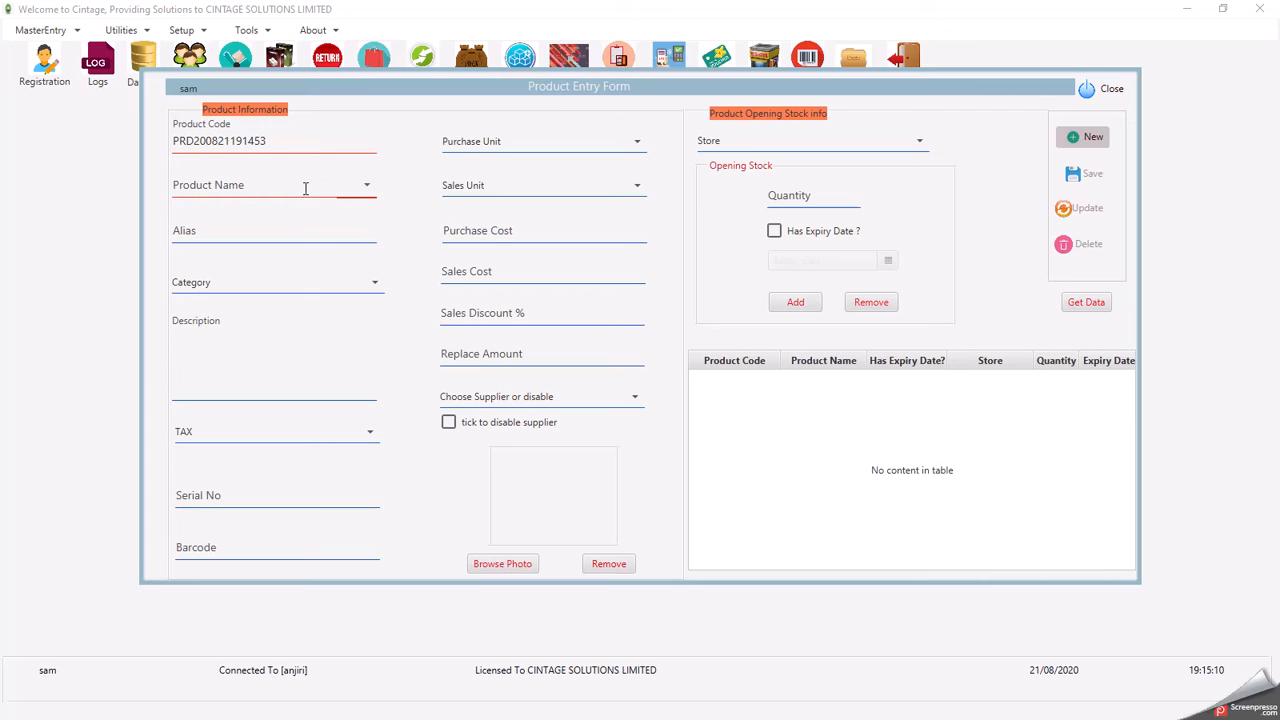
click(365, 189)
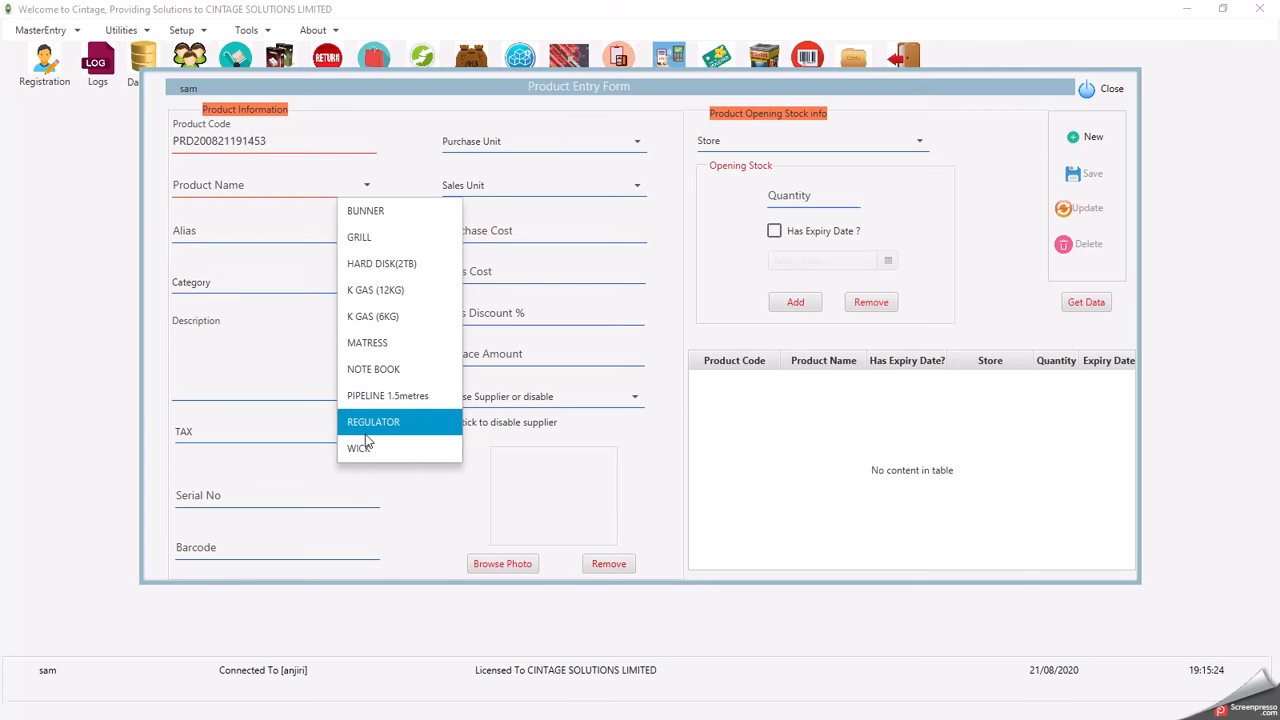
click(370, 212)
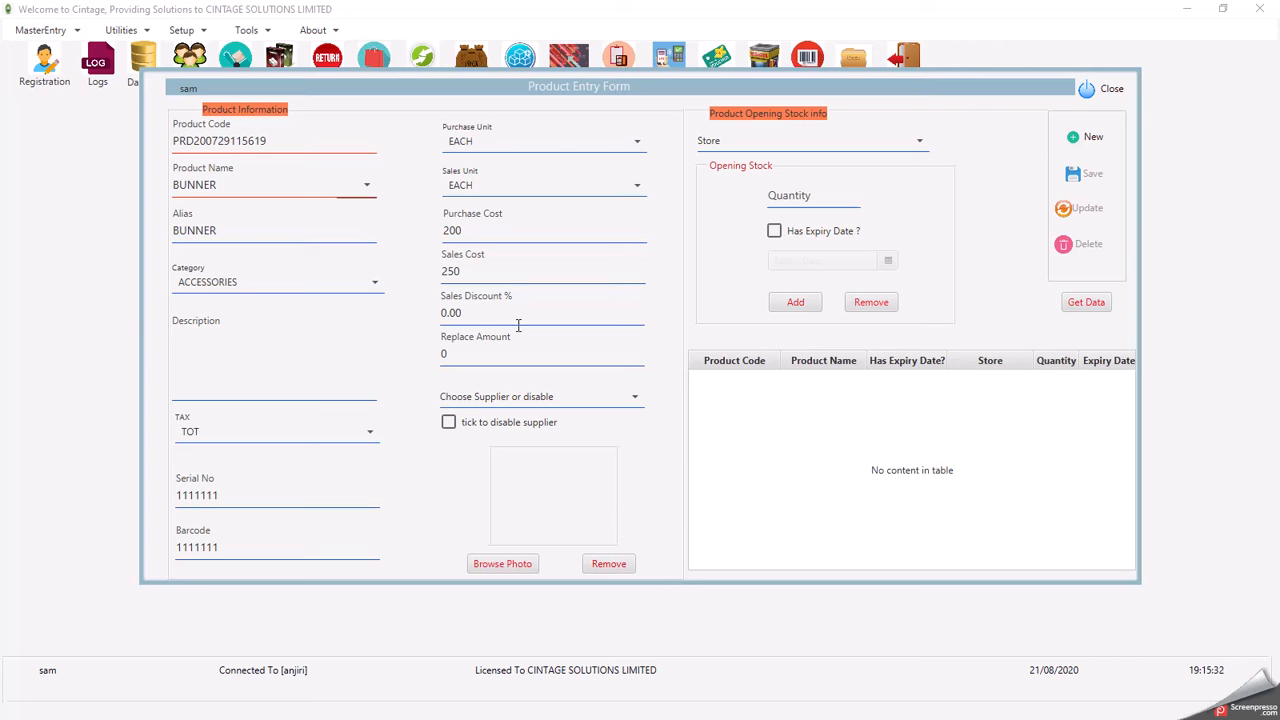
click(366, 187)
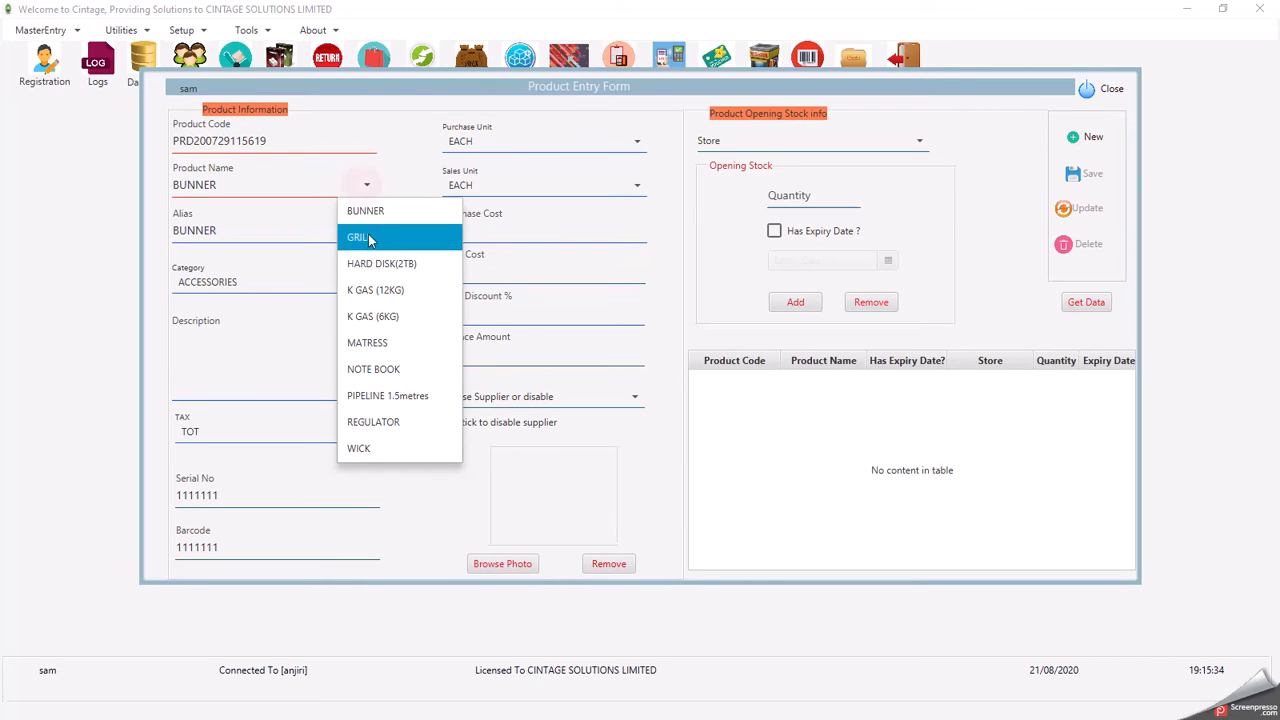
click(371, 215)
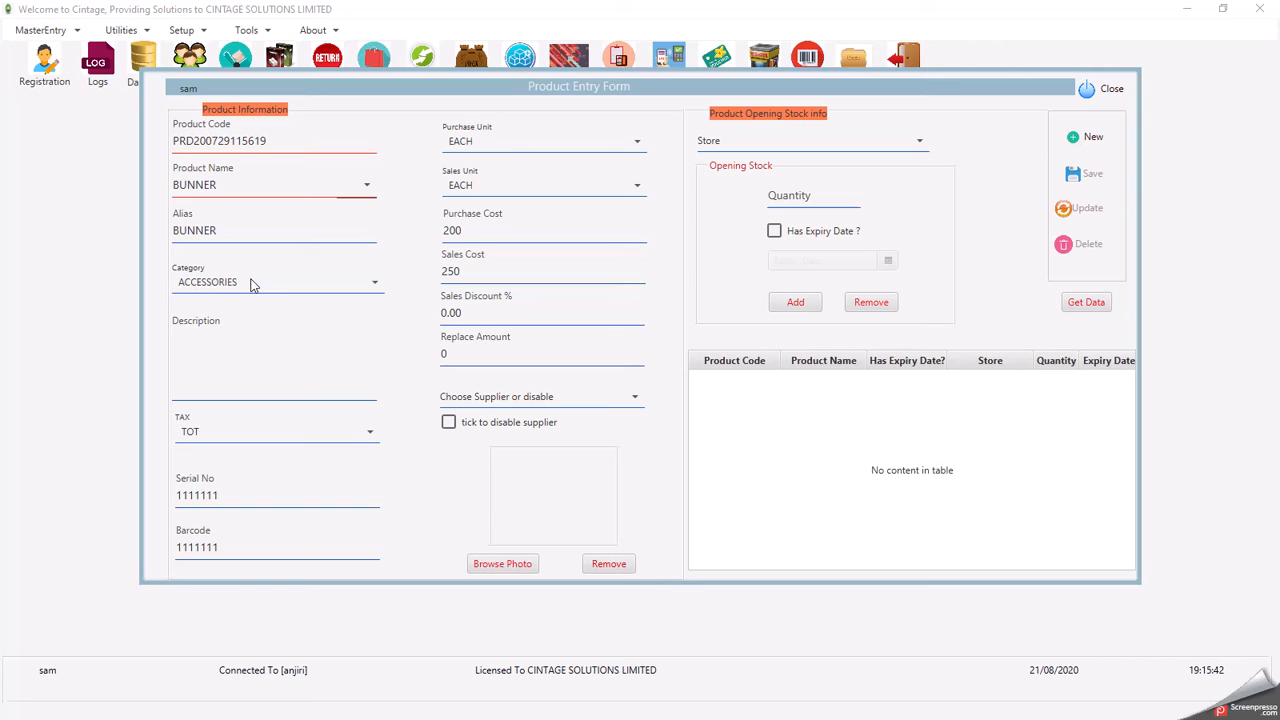
- Review BUNNER's TOT tax, serial number, barcode, purchase cost 200, sales cost 250 and discount
click(218, 434)
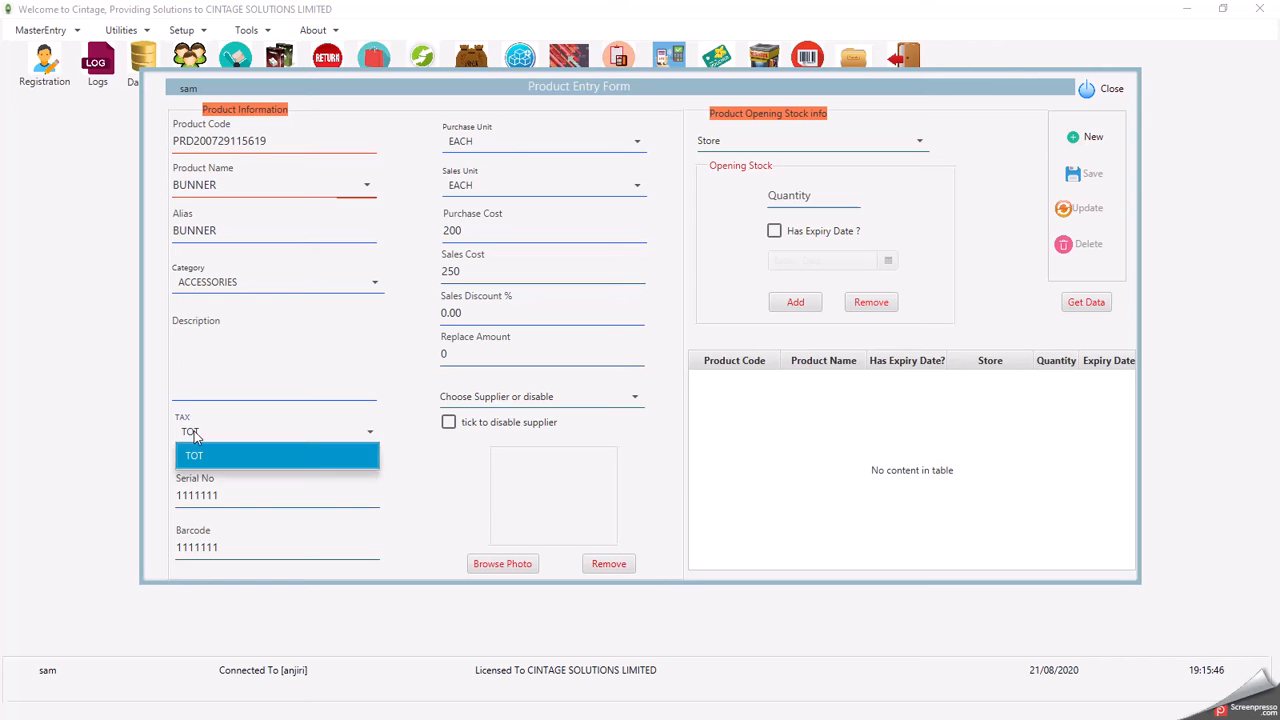
click(208, 434)
click(215, 494)
click(220, 544)
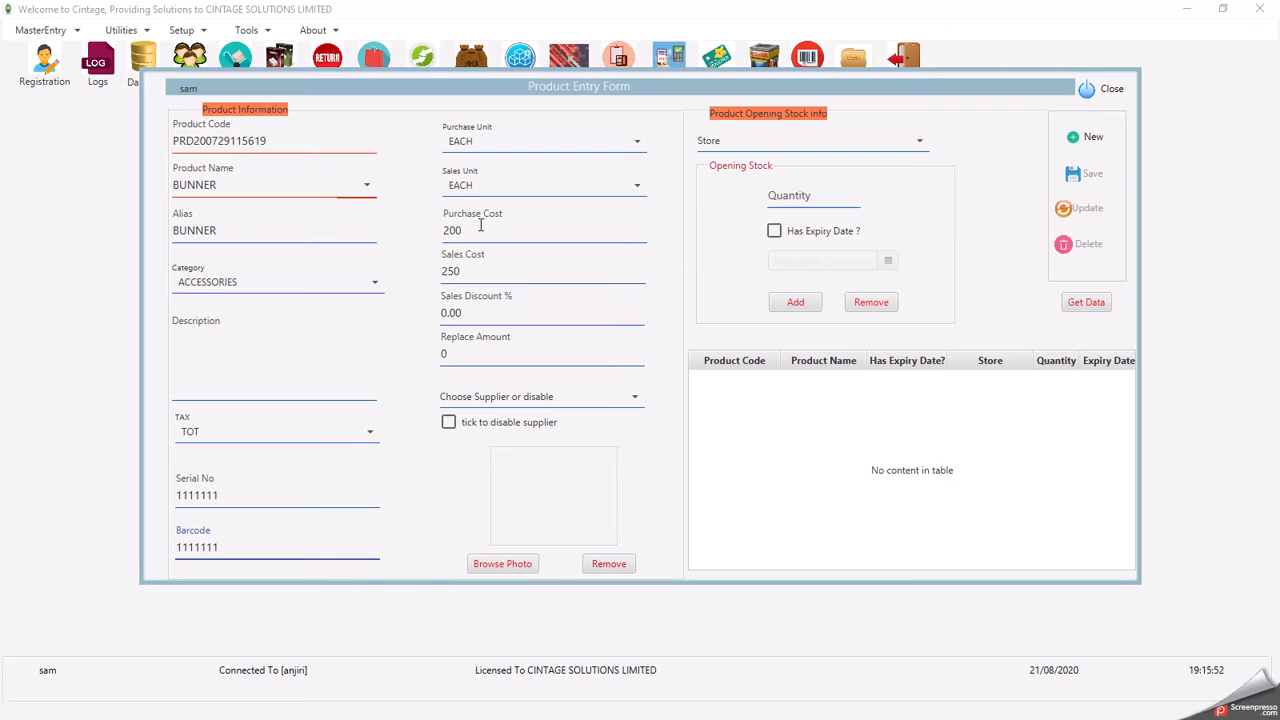
double_click(516, 229)
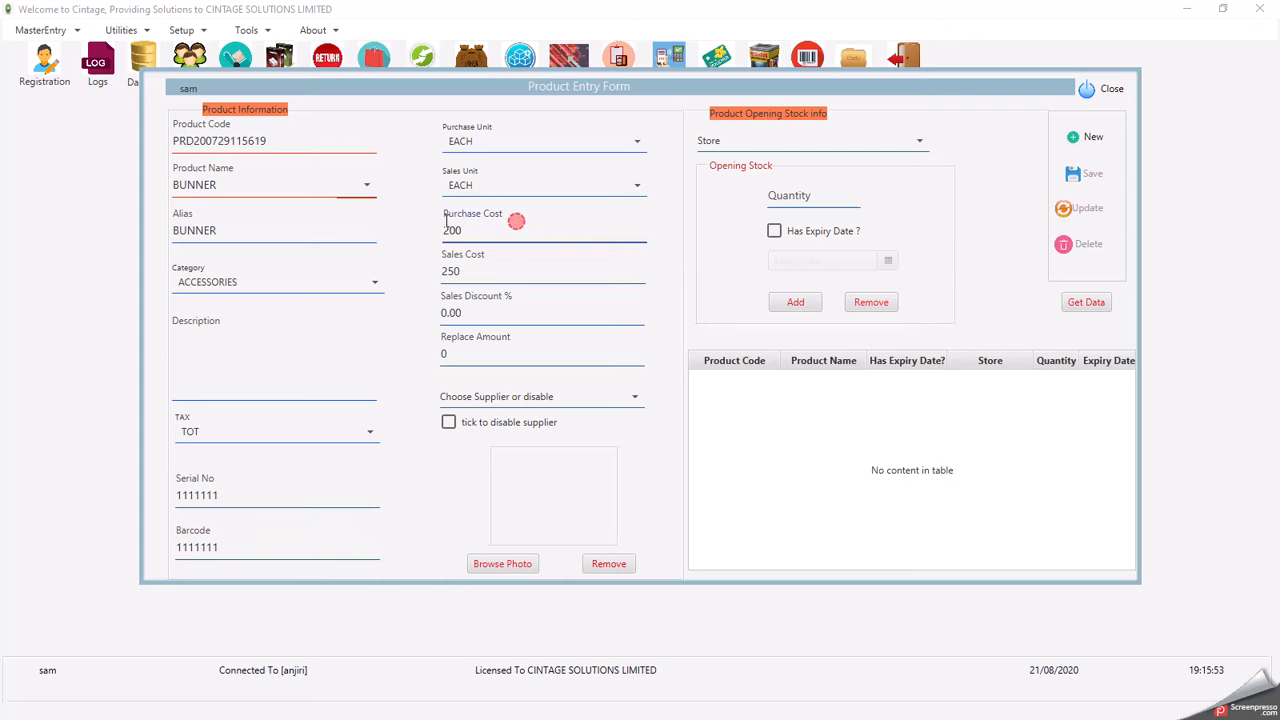
double_click(470, 272)
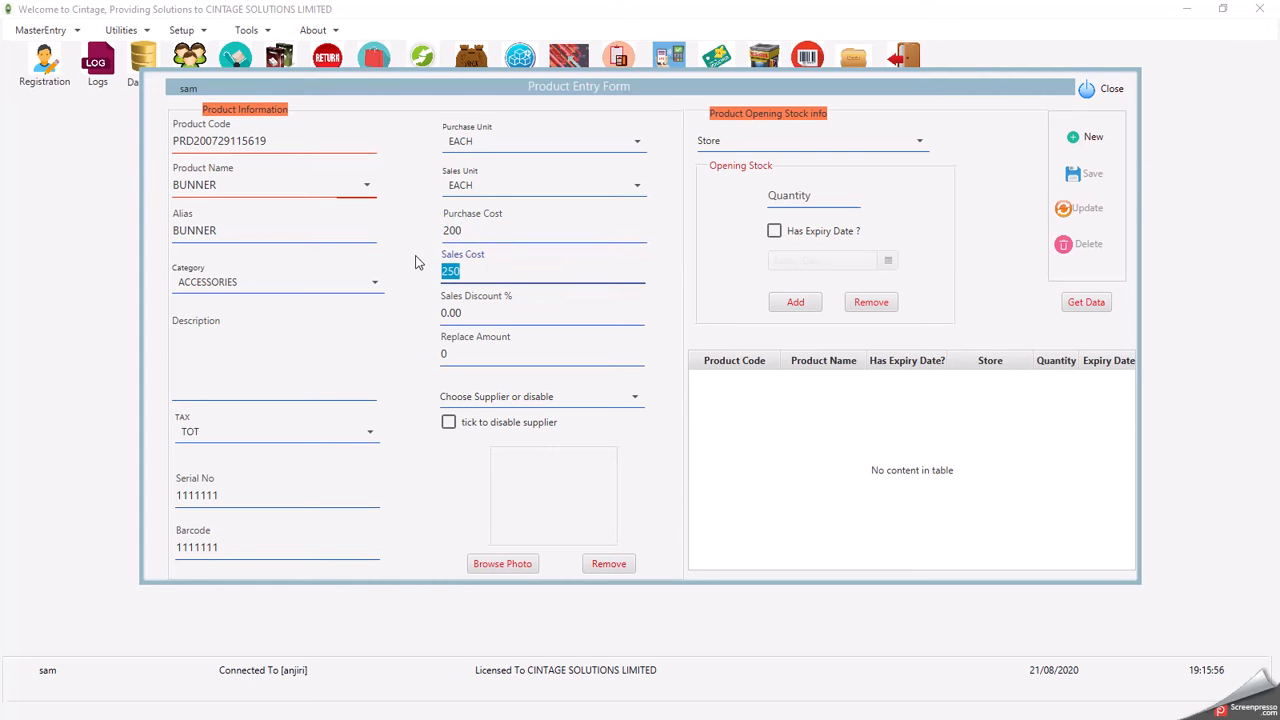
double_click(471, 312)
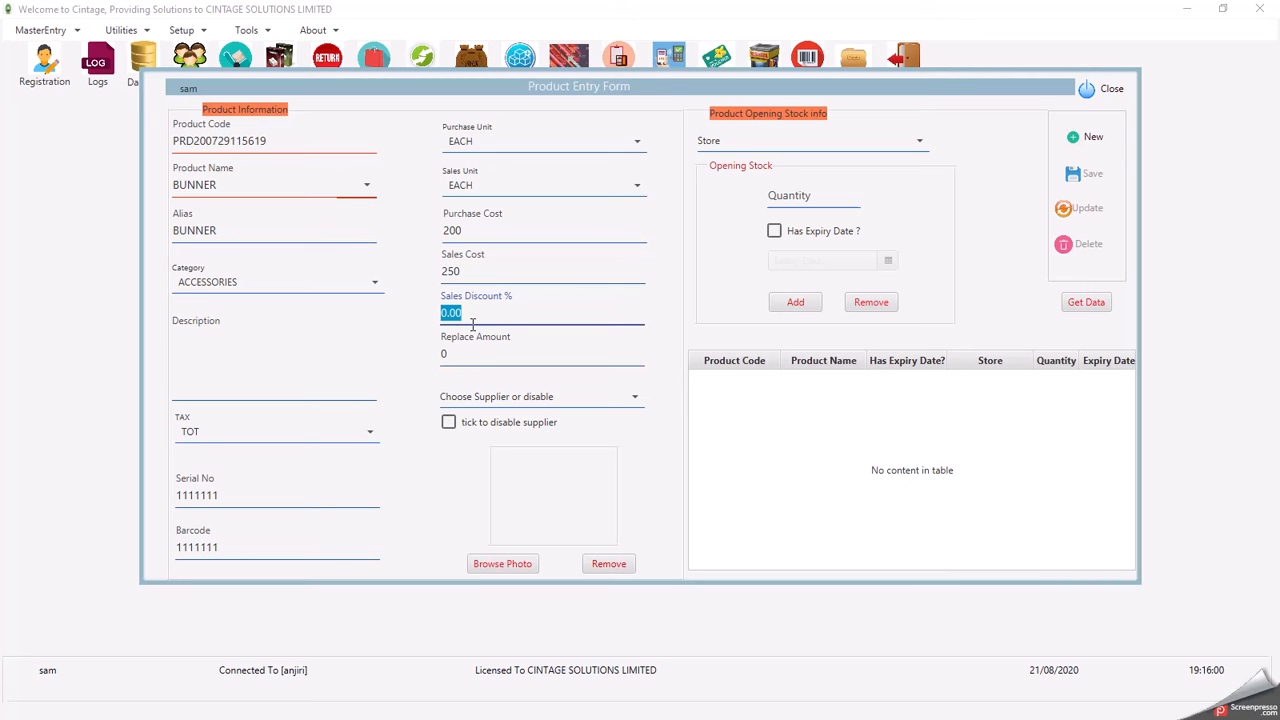
double_click(491, 349)
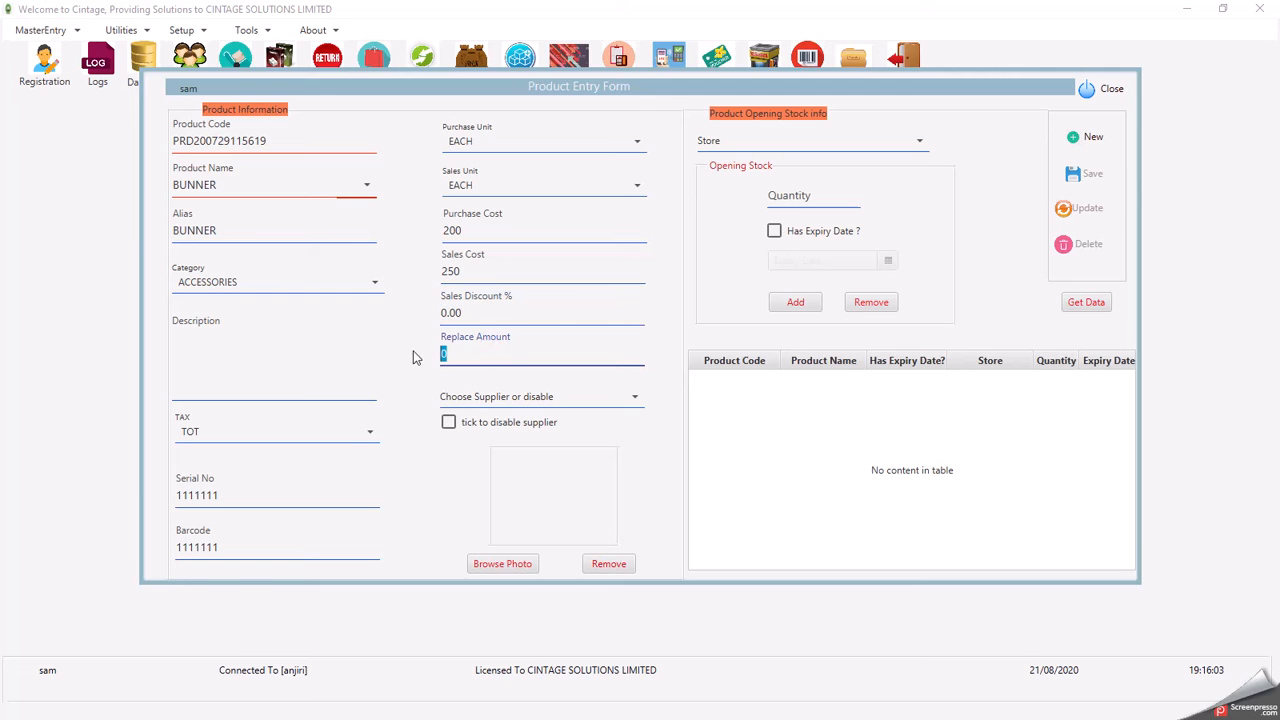
- Enter 45 opening units at GUSHER POINT STORE with no expiry date and try adding them
click(750, 145)
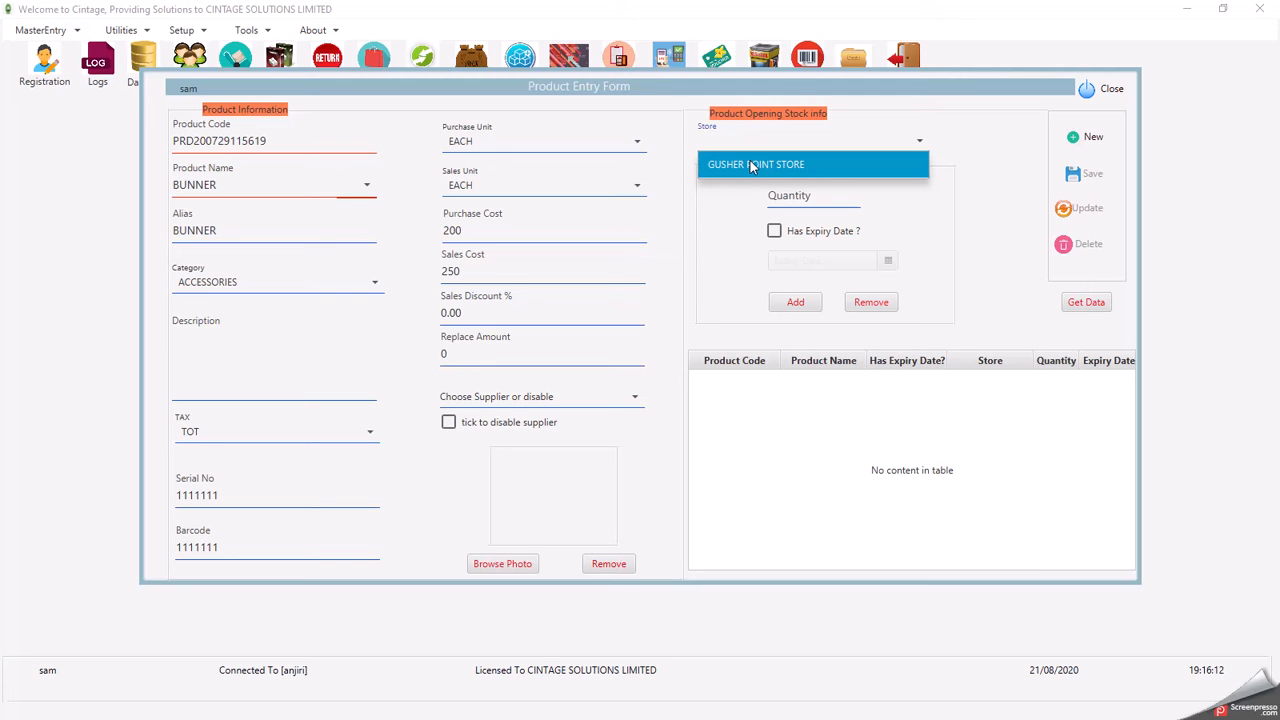
click(752, 165)
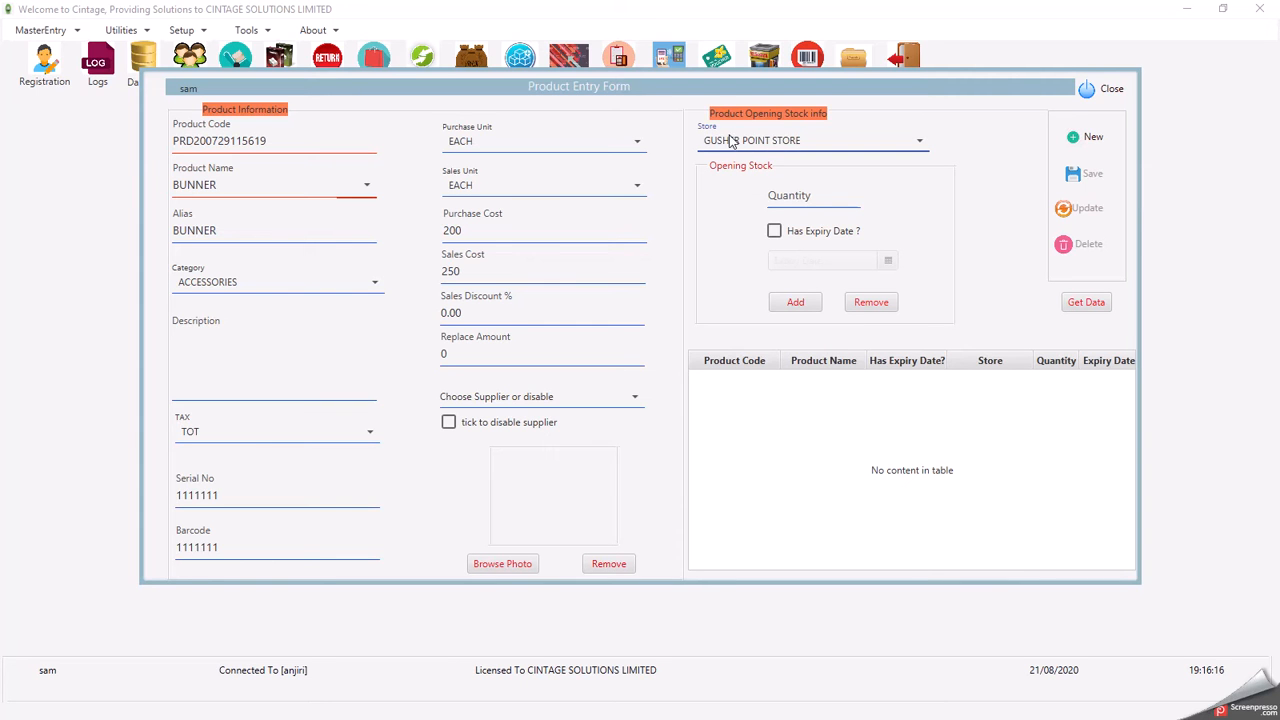
click(790, 195)
text(45)
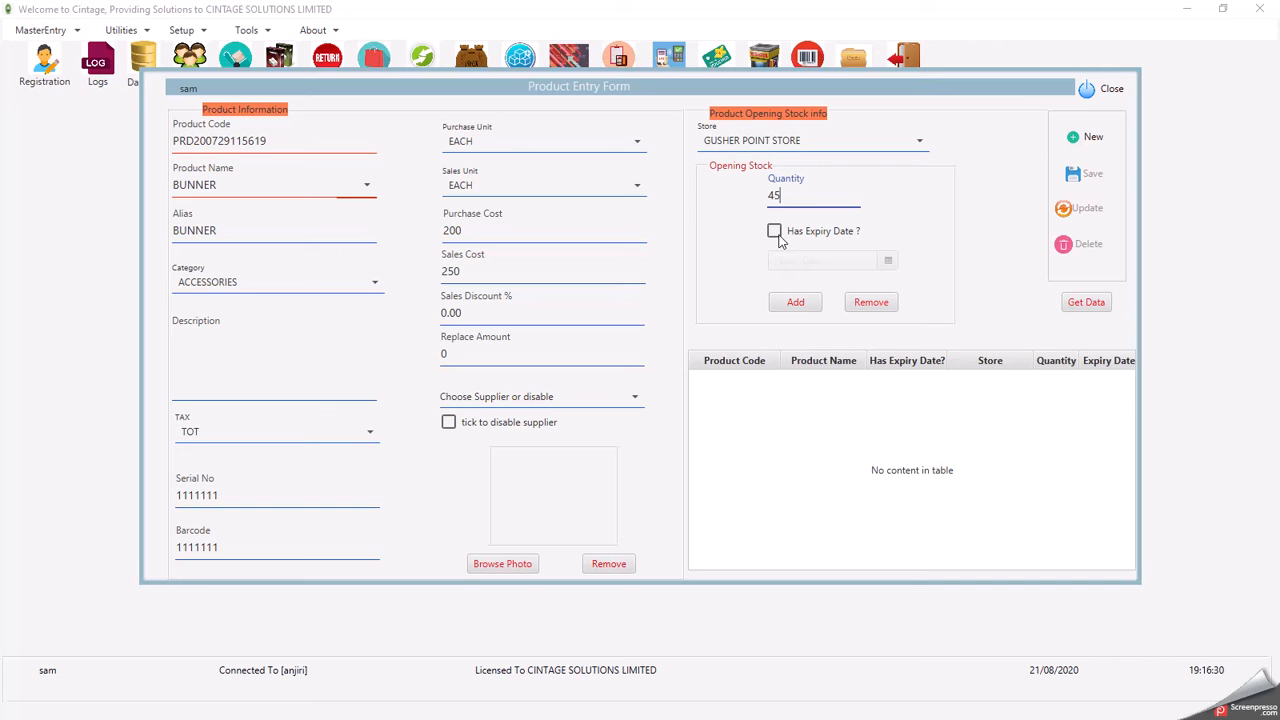
click(774, 233)
click(775, 238)
click(776, 236)
click(776, 236)
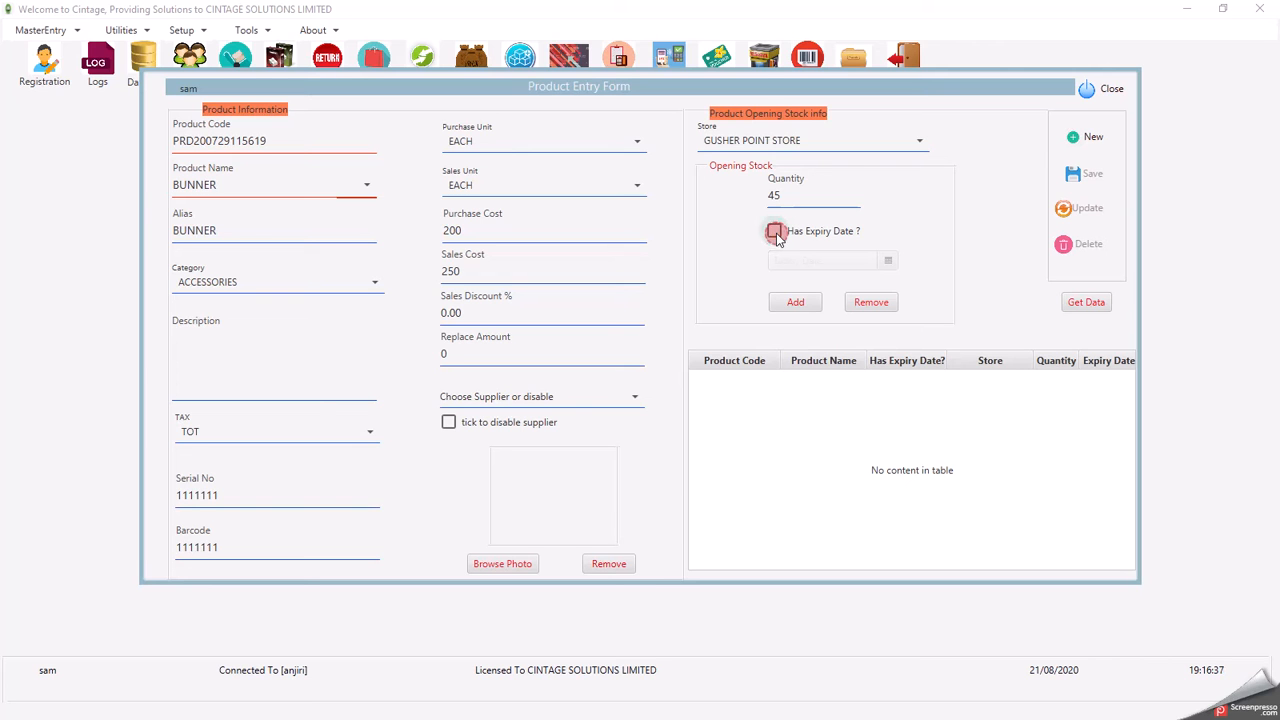
click(796, 302)
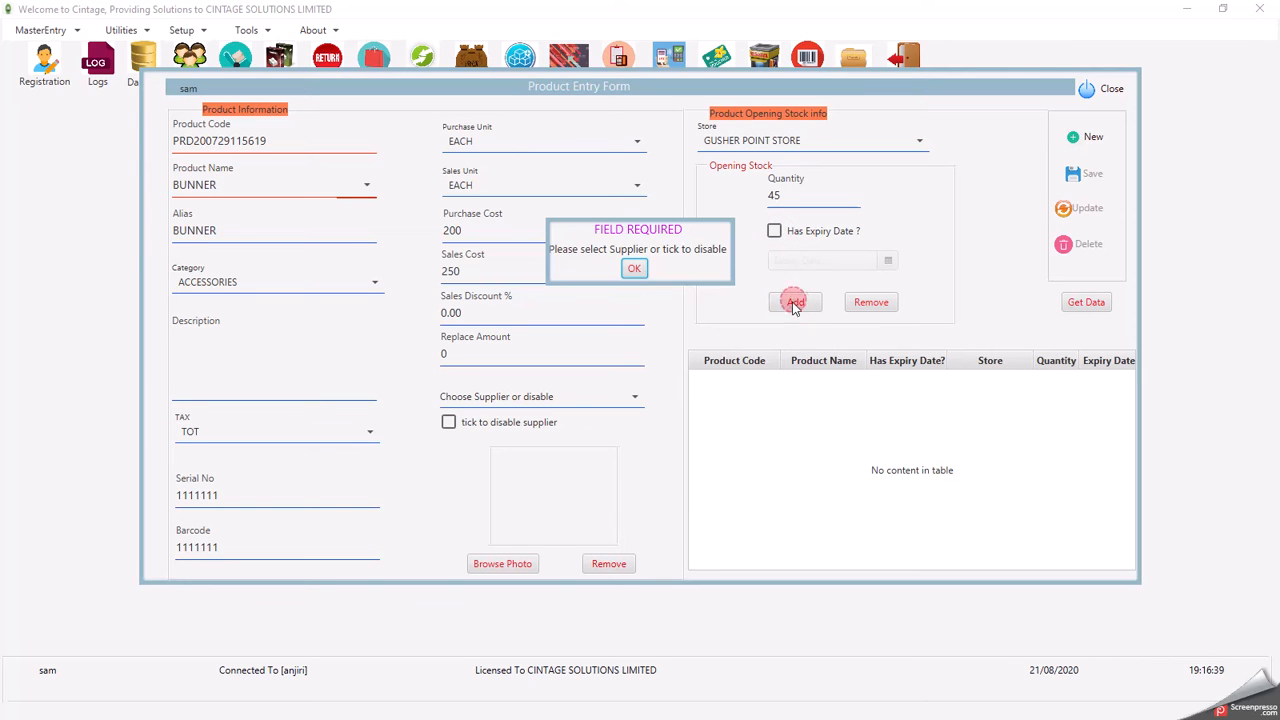
- Choose Kenya Supplier Limited as supplier, add the 45-unit opening stock, and save BUNNER
click(633, 270)
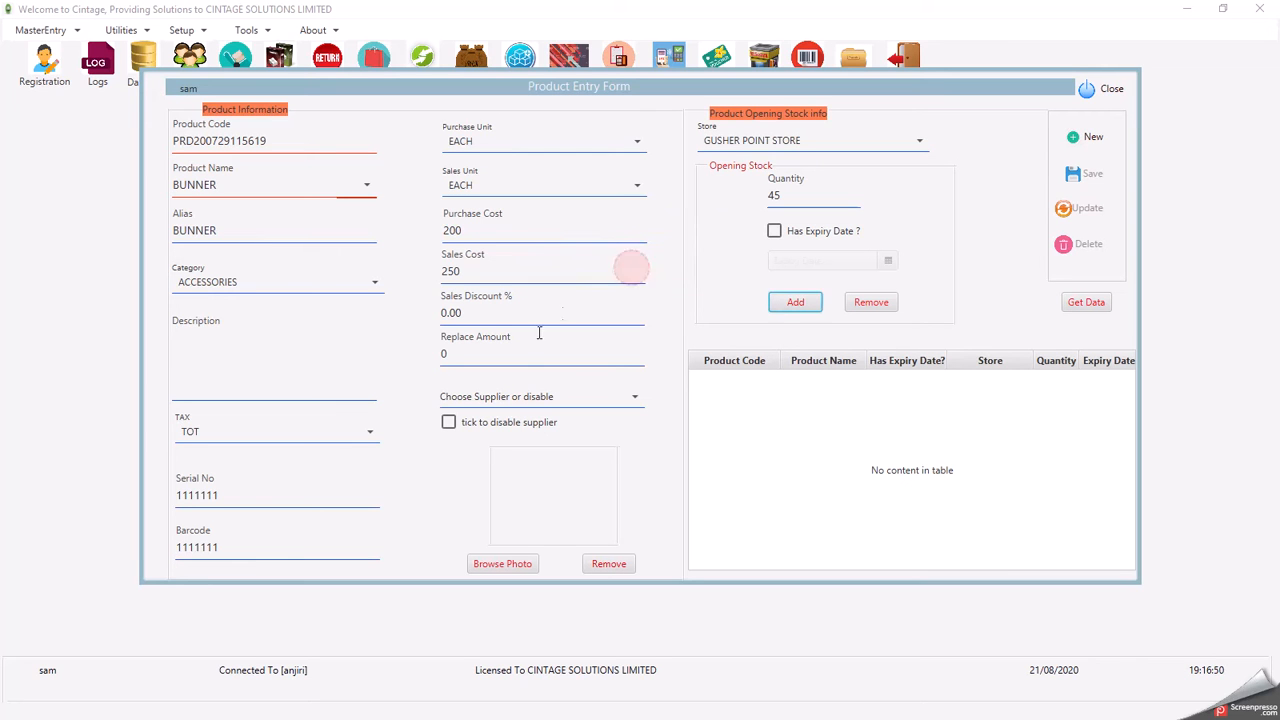
click(535, 402)
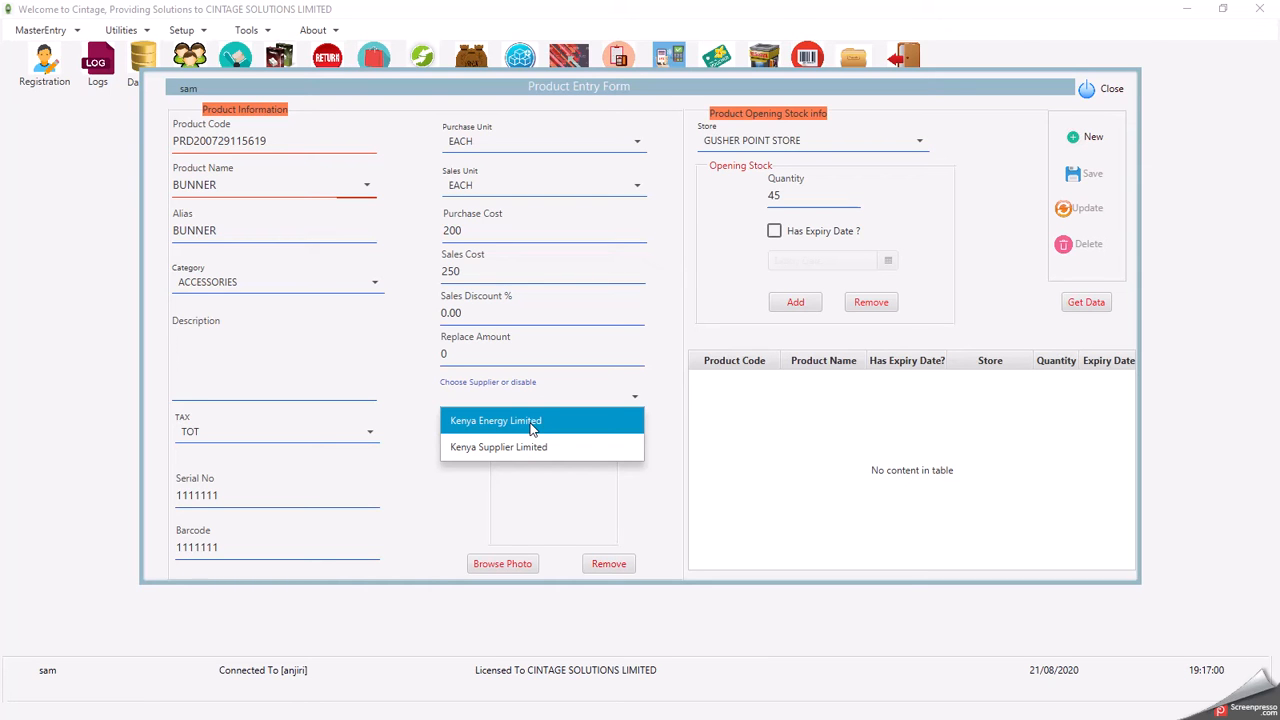
click(532, 424)
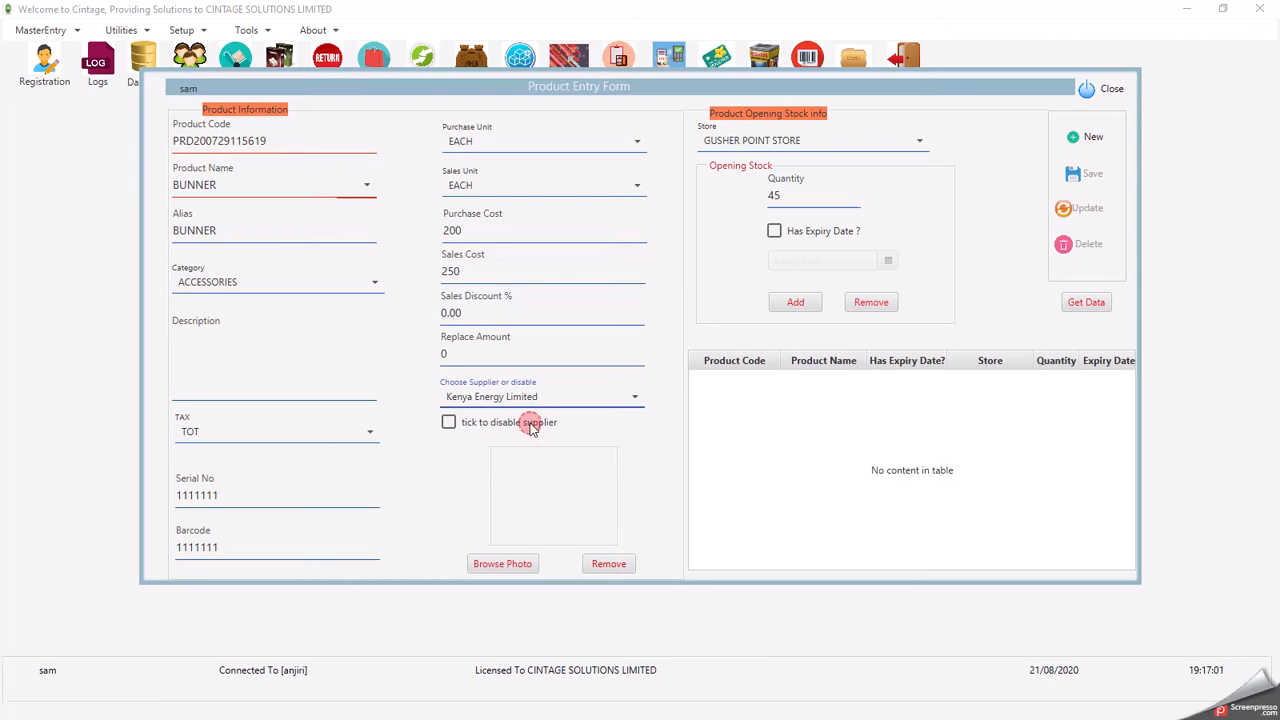
click(449, 424)
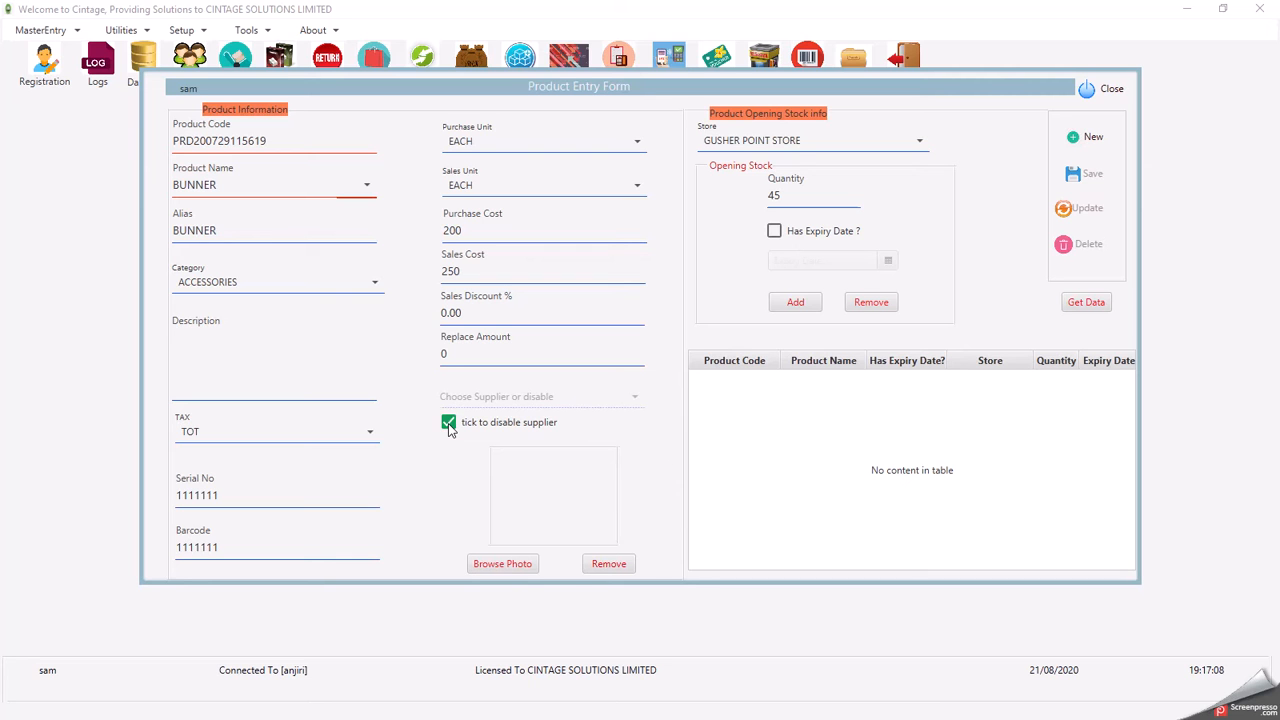
click(449, 424)
click(495, 398)
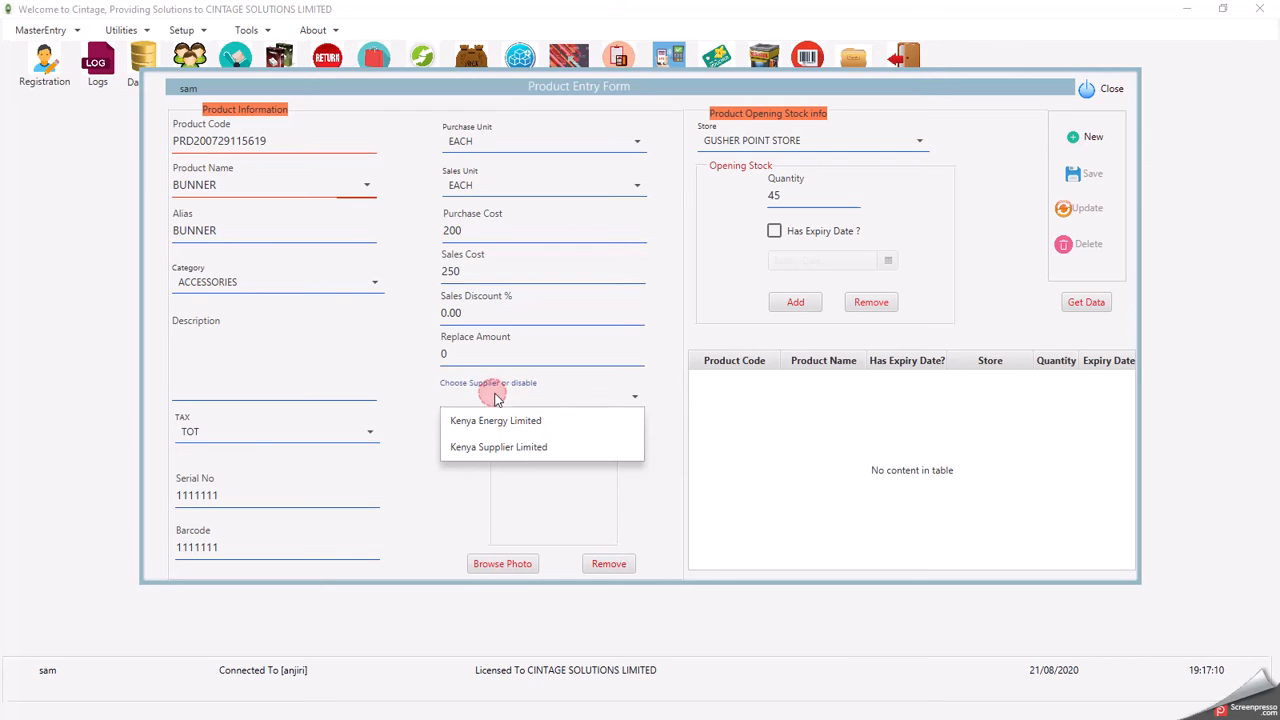
click(490, 449)
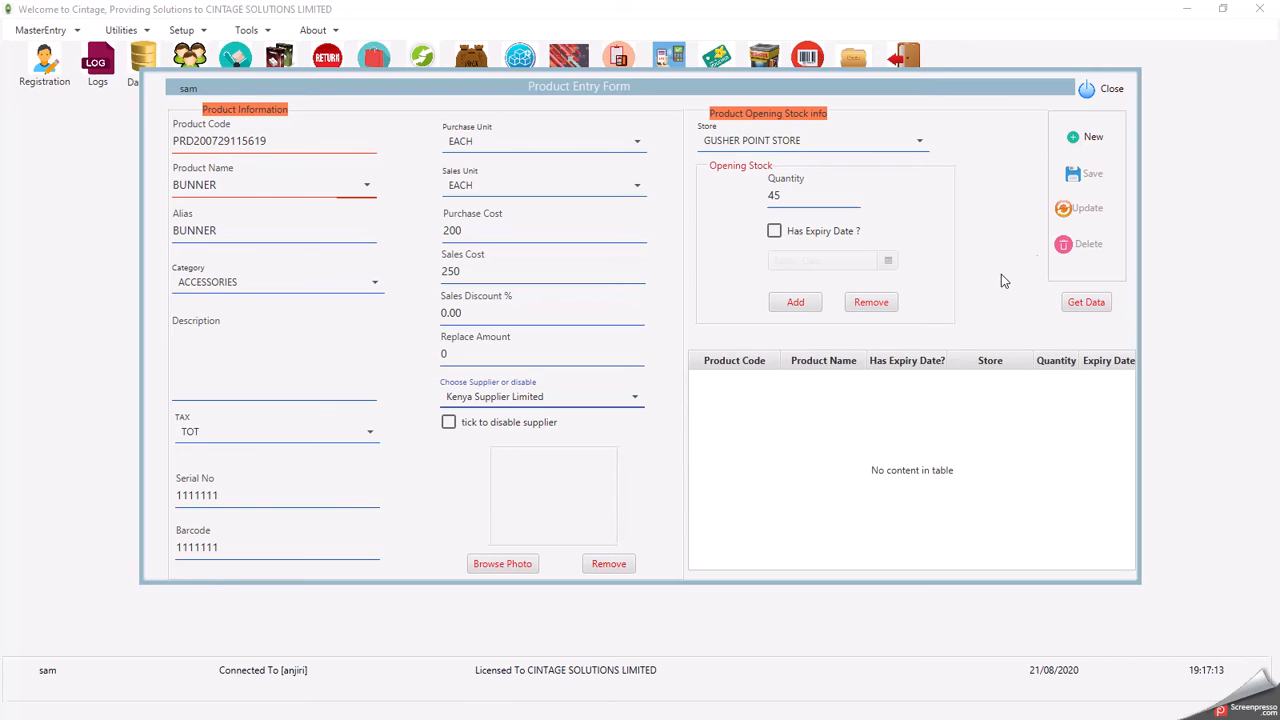
click(797, 302)
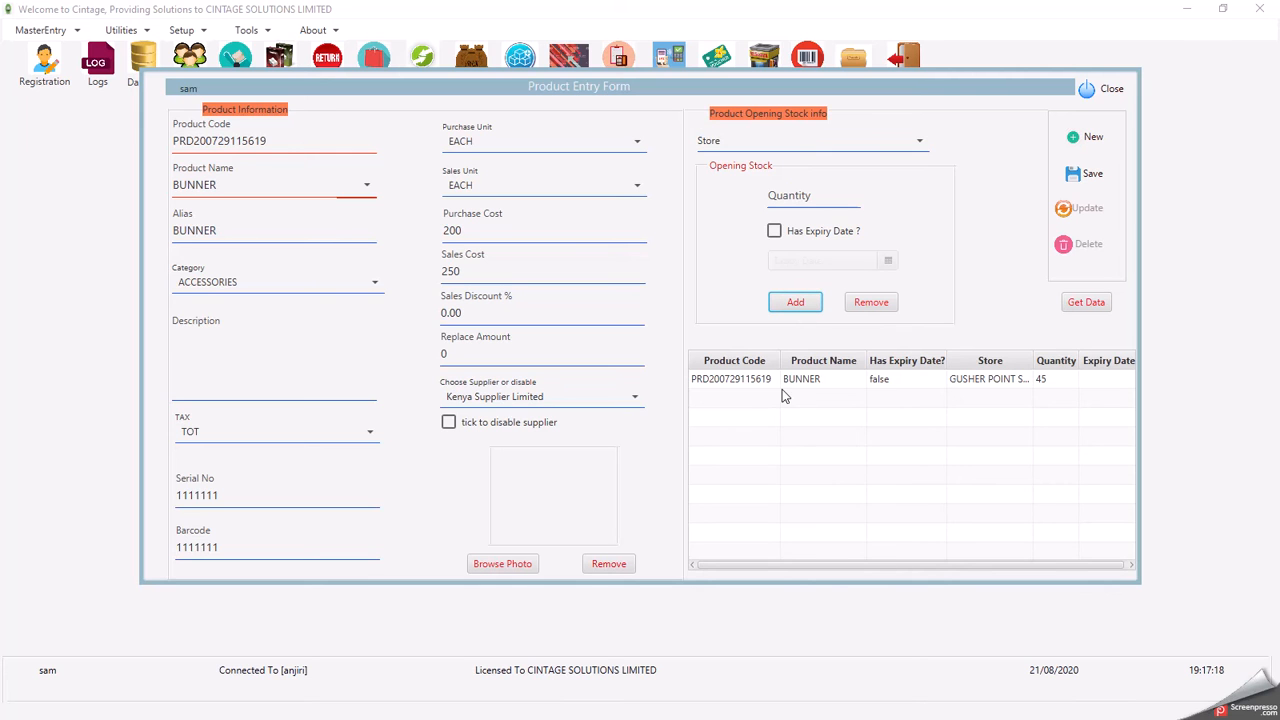
click(1076, 178)
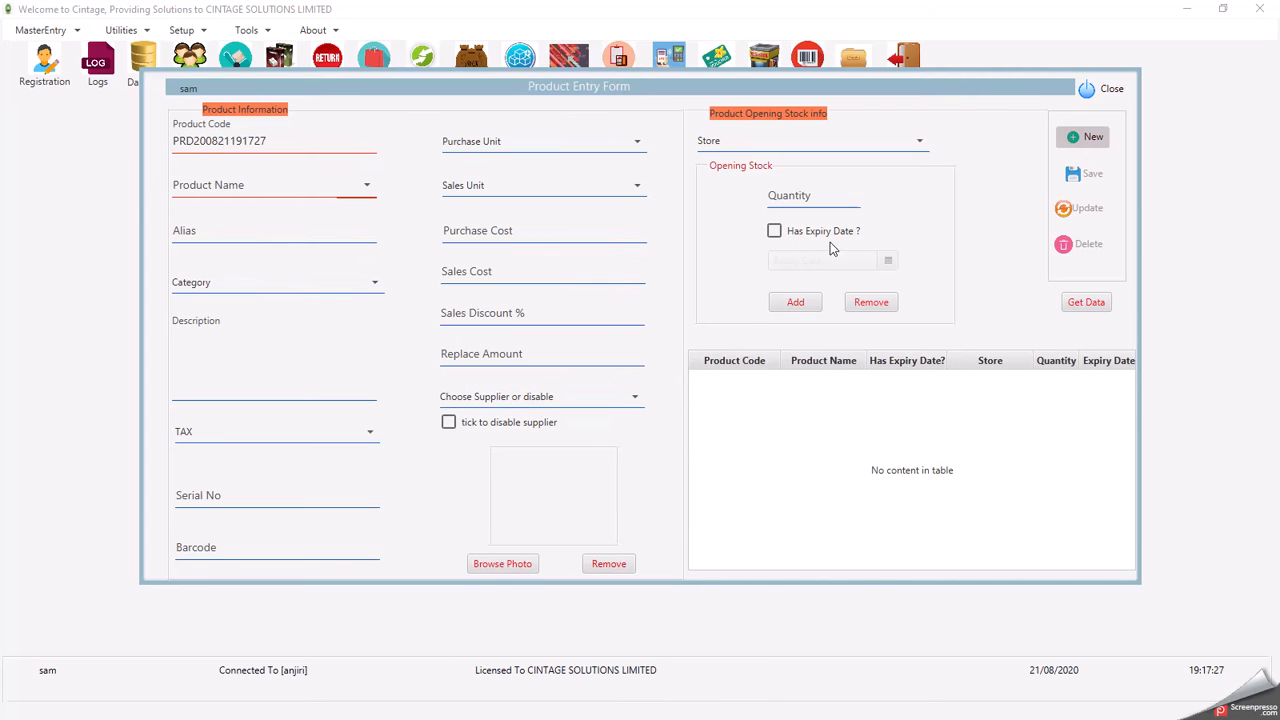
- Close the Product Entry Form and start a purchase invoice dated 21/08/2020 paid in Cash
click(1103, 90)
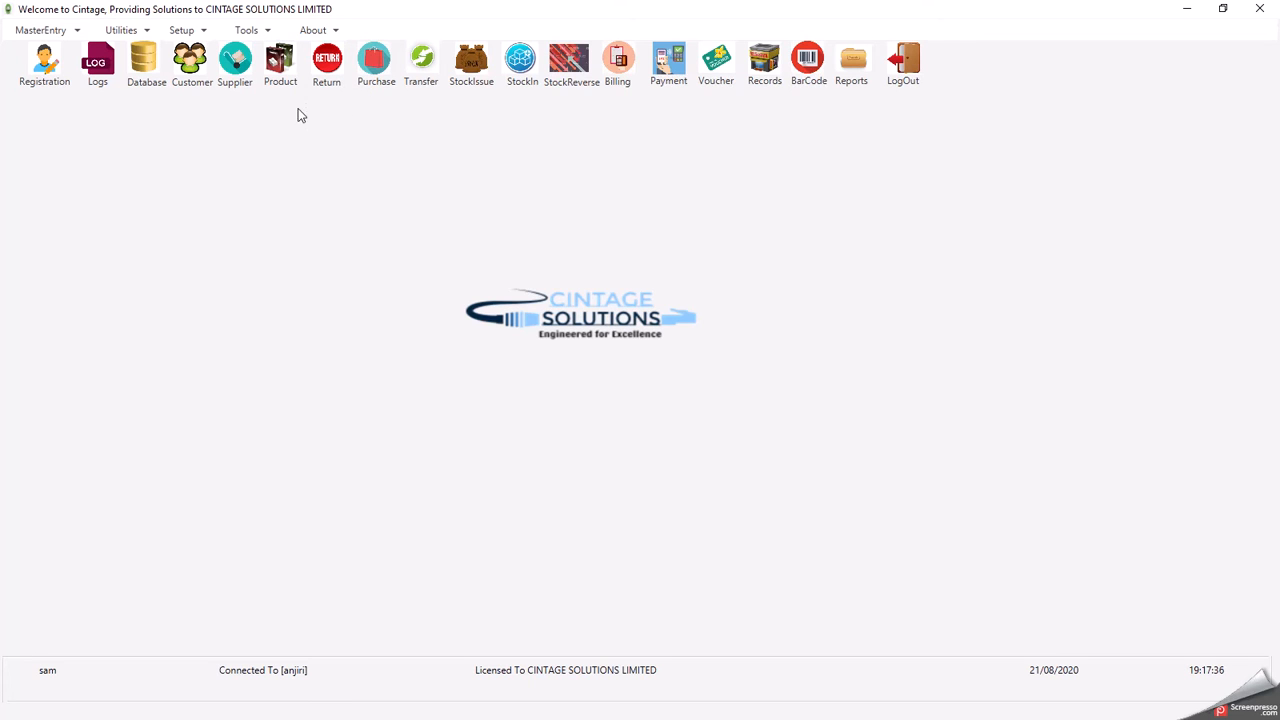
click(377, 68)
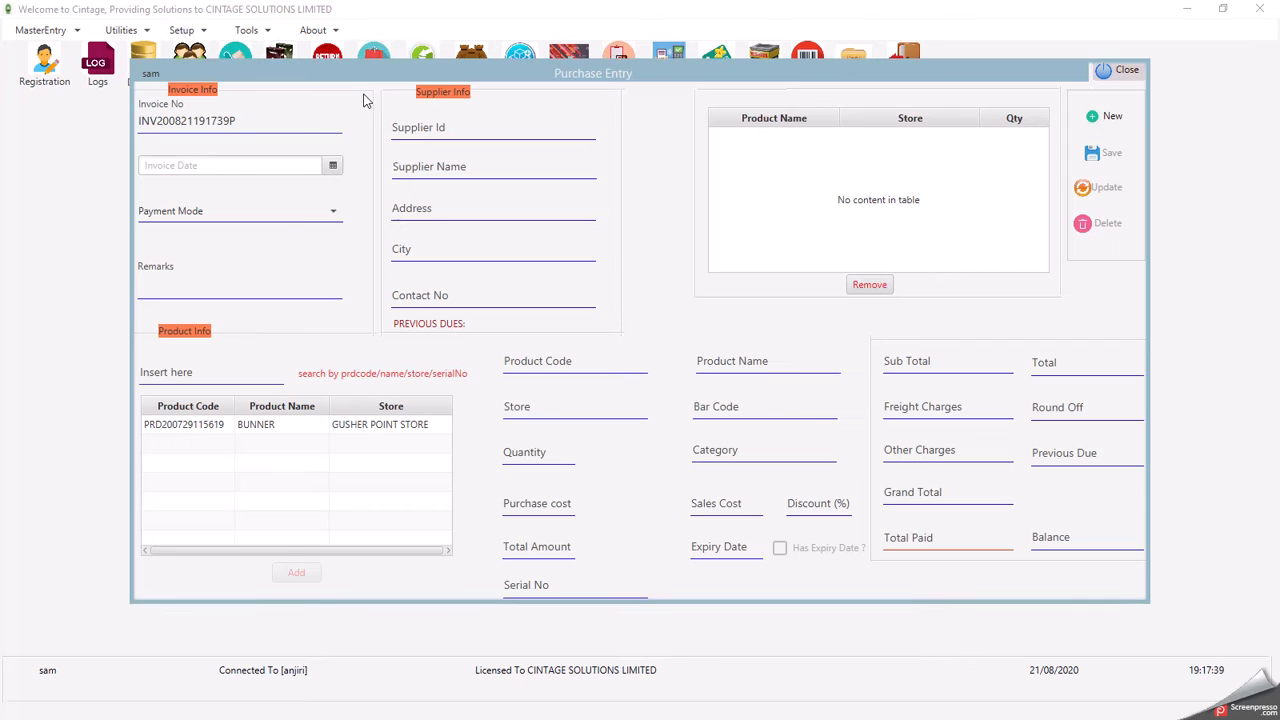
click(334, 166)
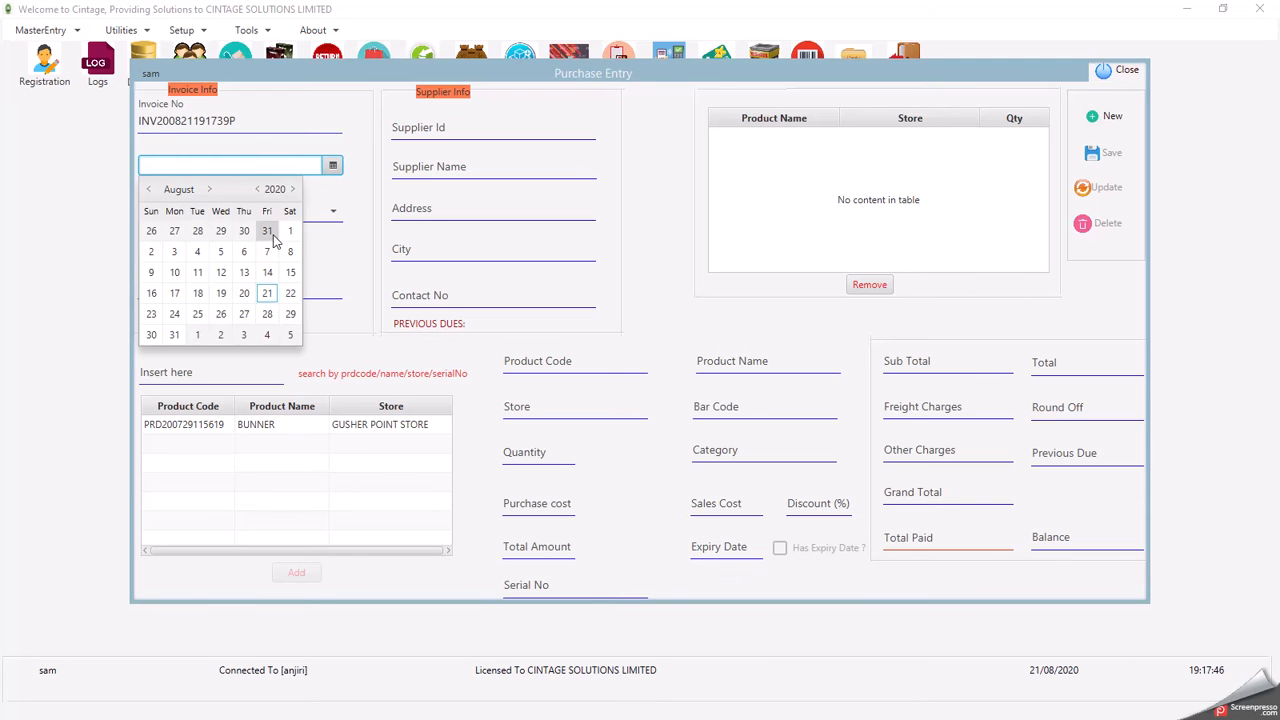
click(266, 293)
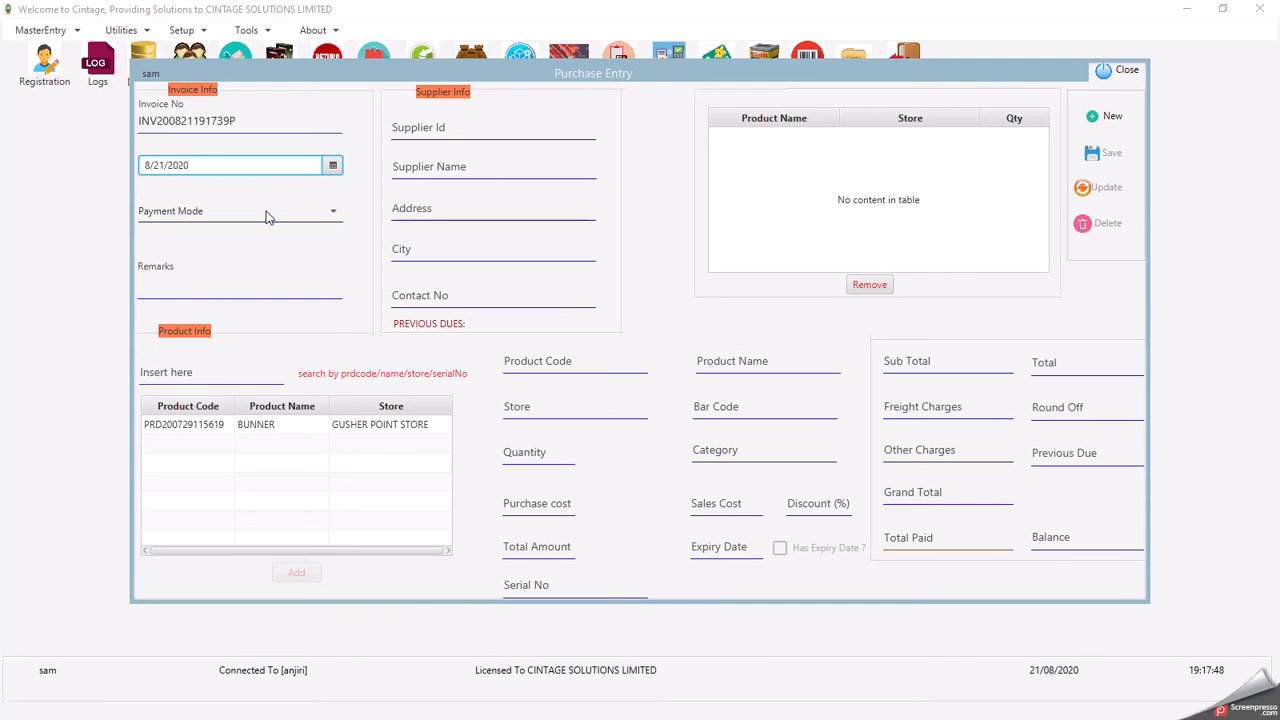
click(266, 214)
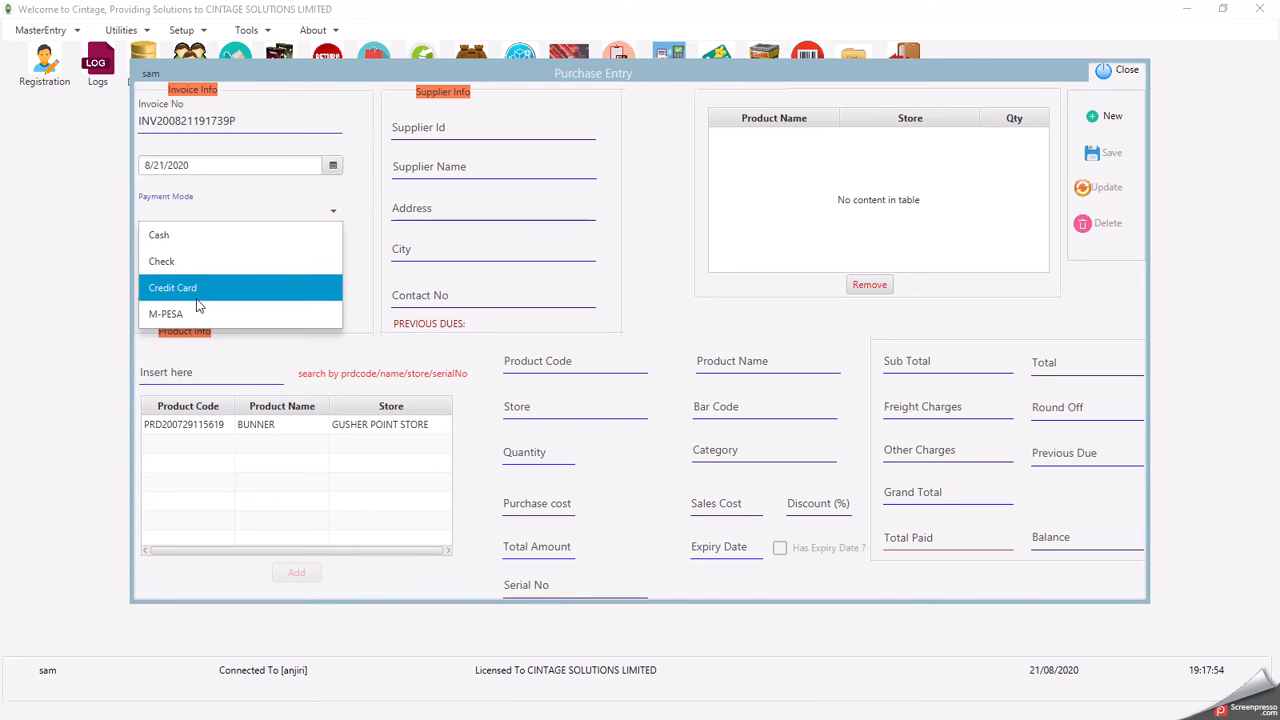
click(193, 240)
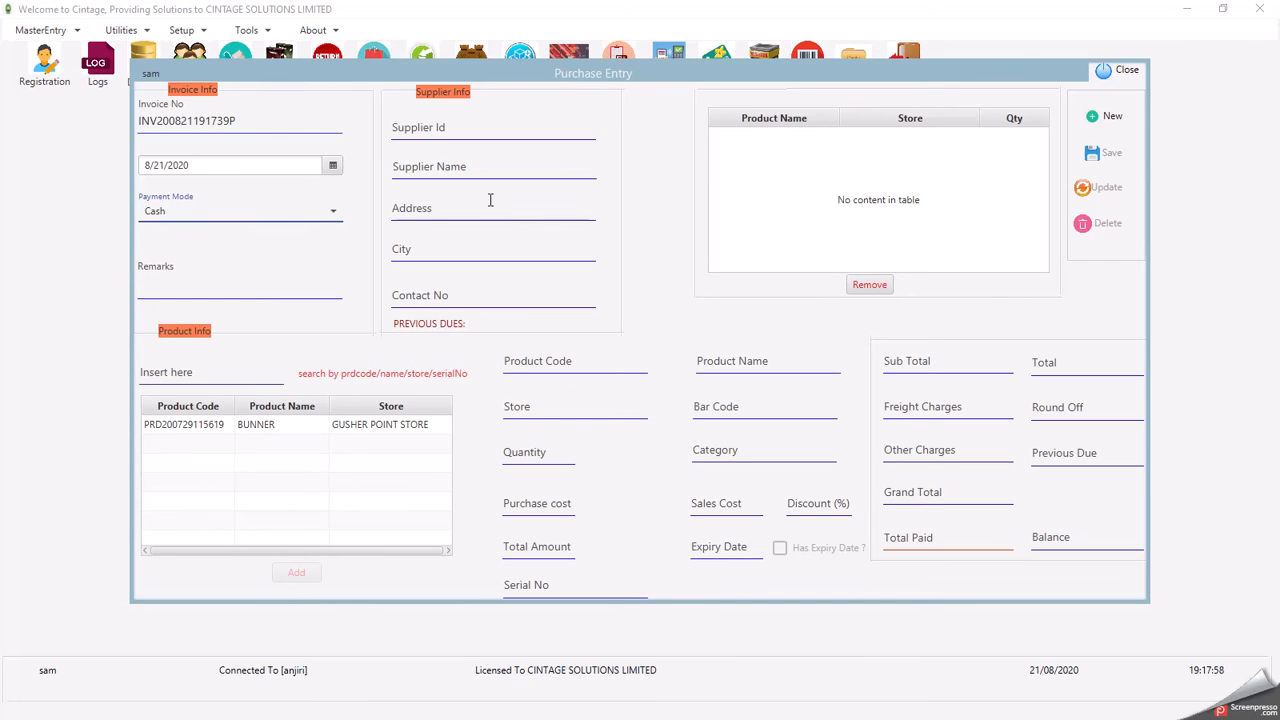
- Add 45 BUNNER to the purchase lines
click(226, 429)
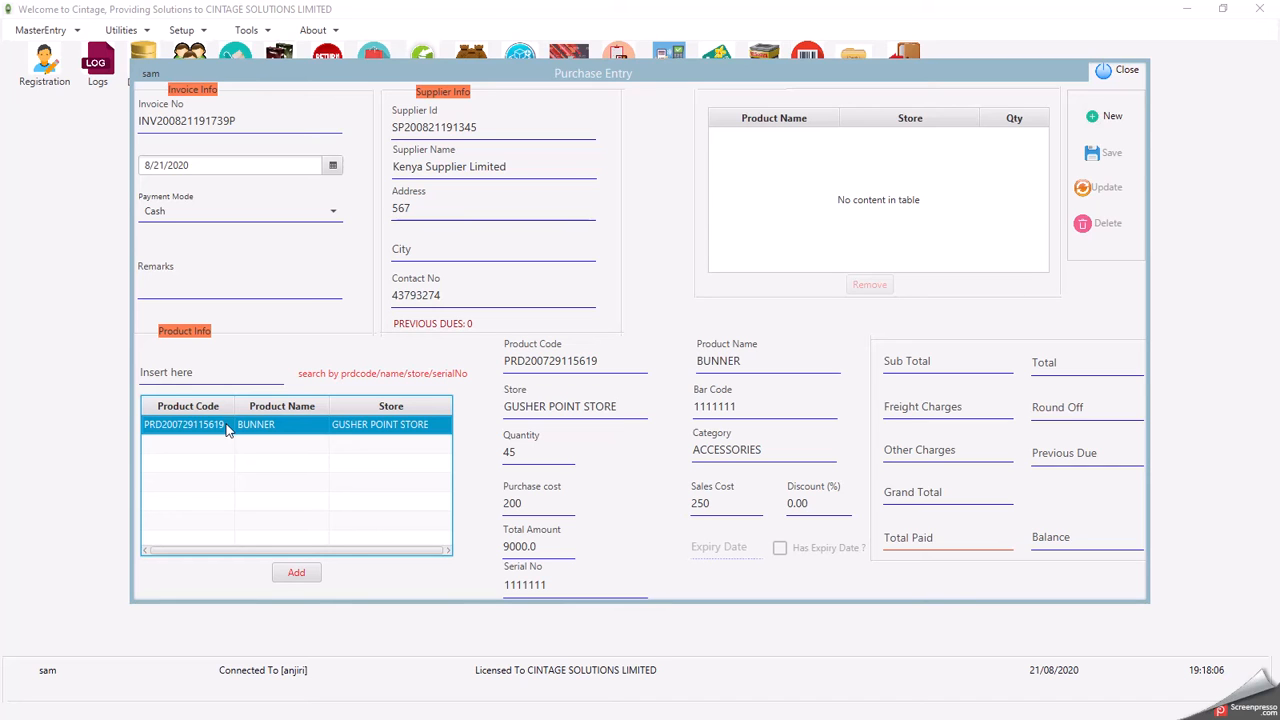
click(300, 575)
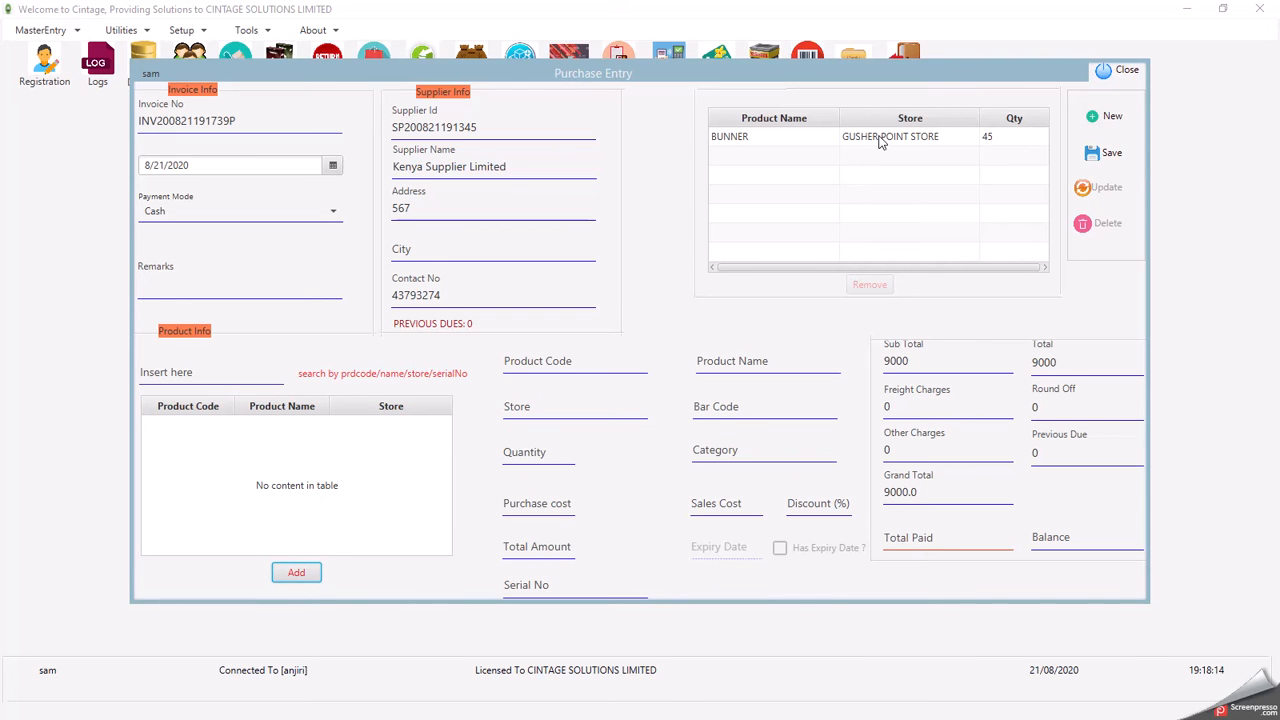
click(876, 142)
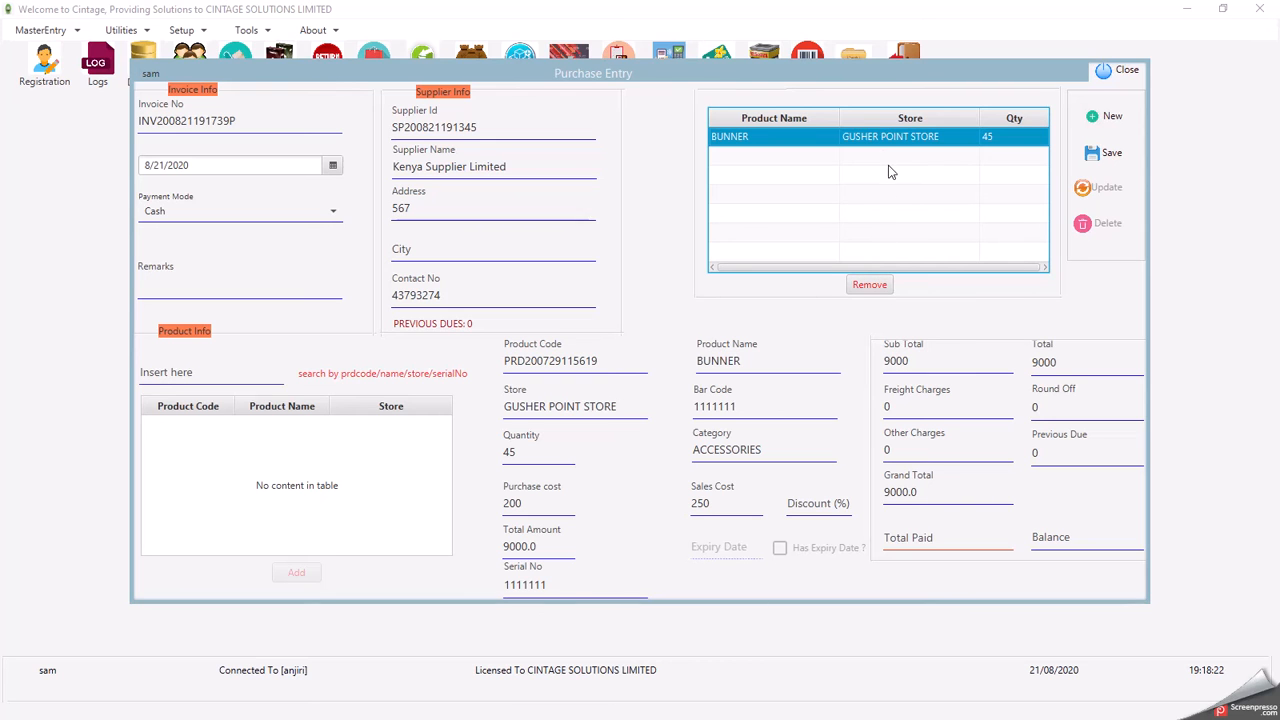
- Enter 9000 as Total Paid and save the purchase
drag(936, 493, 878, 495)
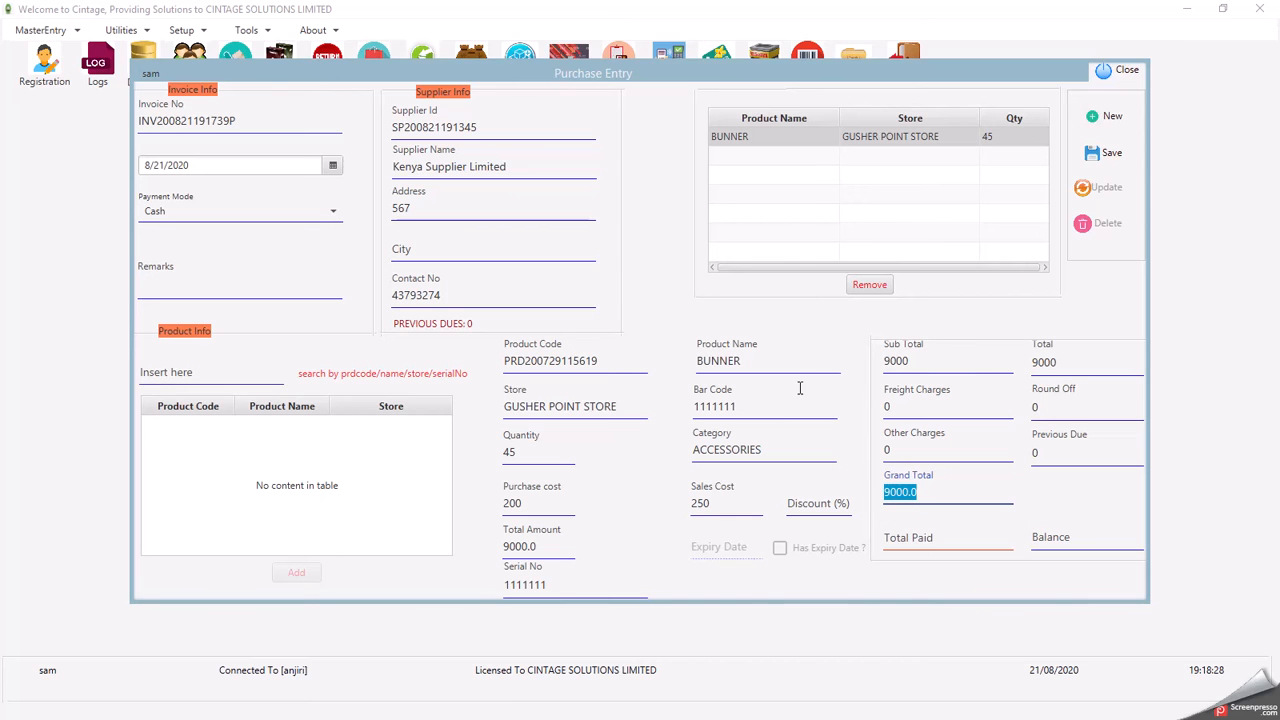
click(929, 538)
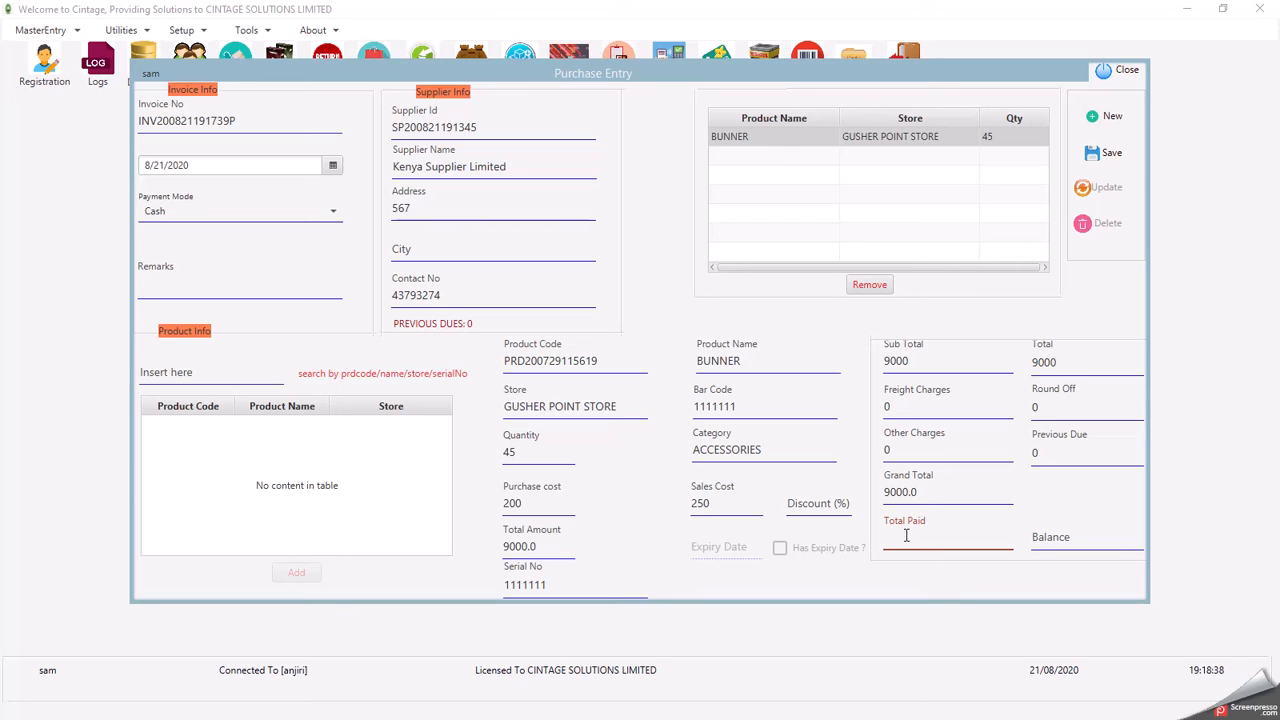
text(9000)
click(1094, 156)
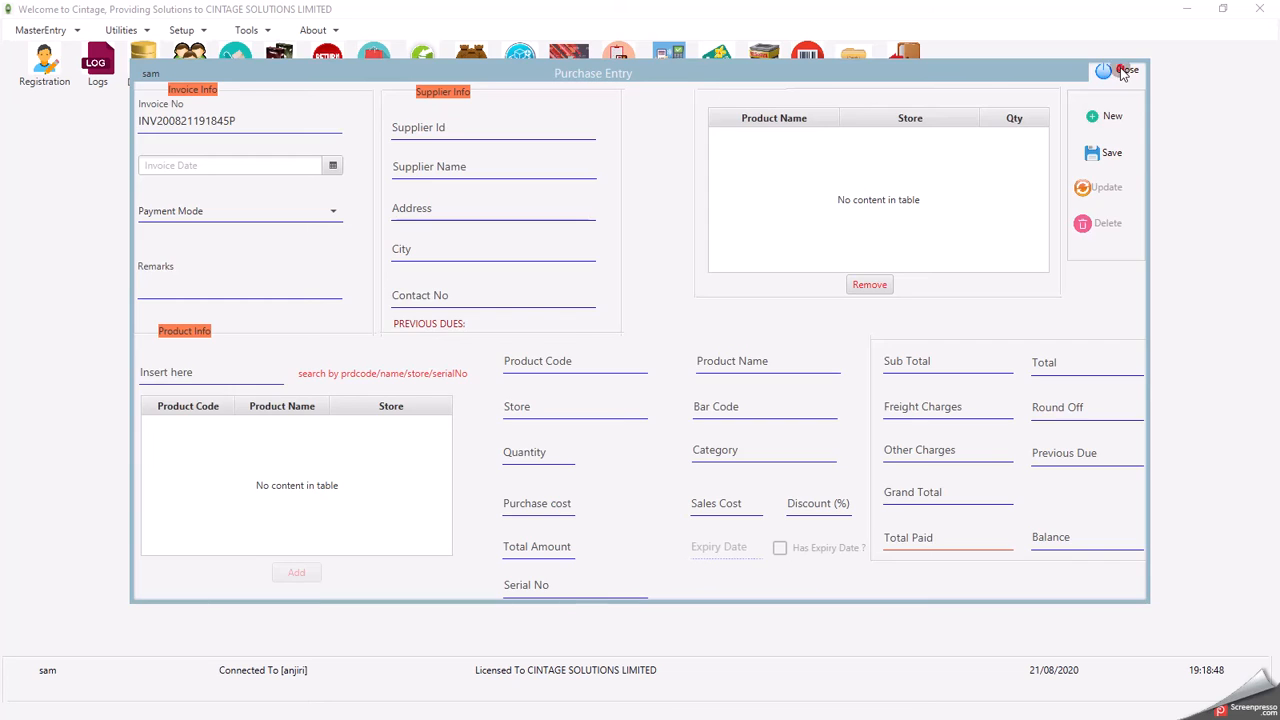
- Close Purchase Entry, open Stock Issue Transfer and browse the in-stock products
click(1124, 72)
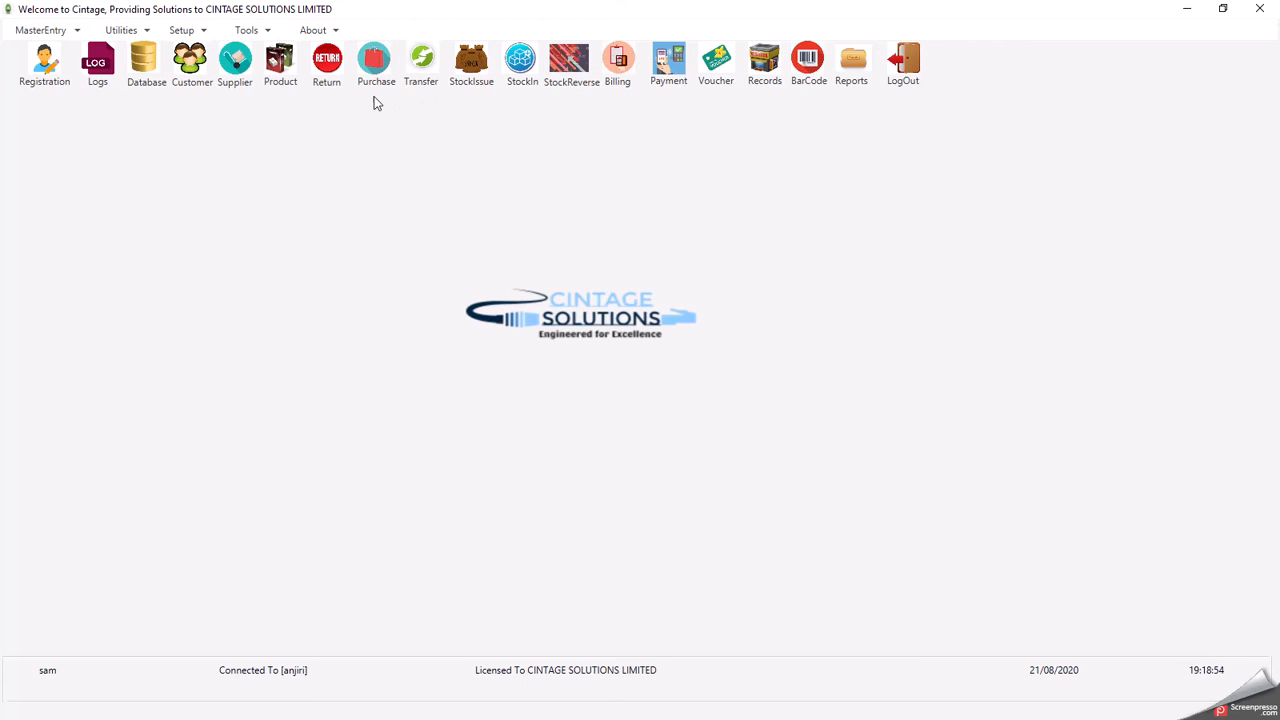
click(469, 62)
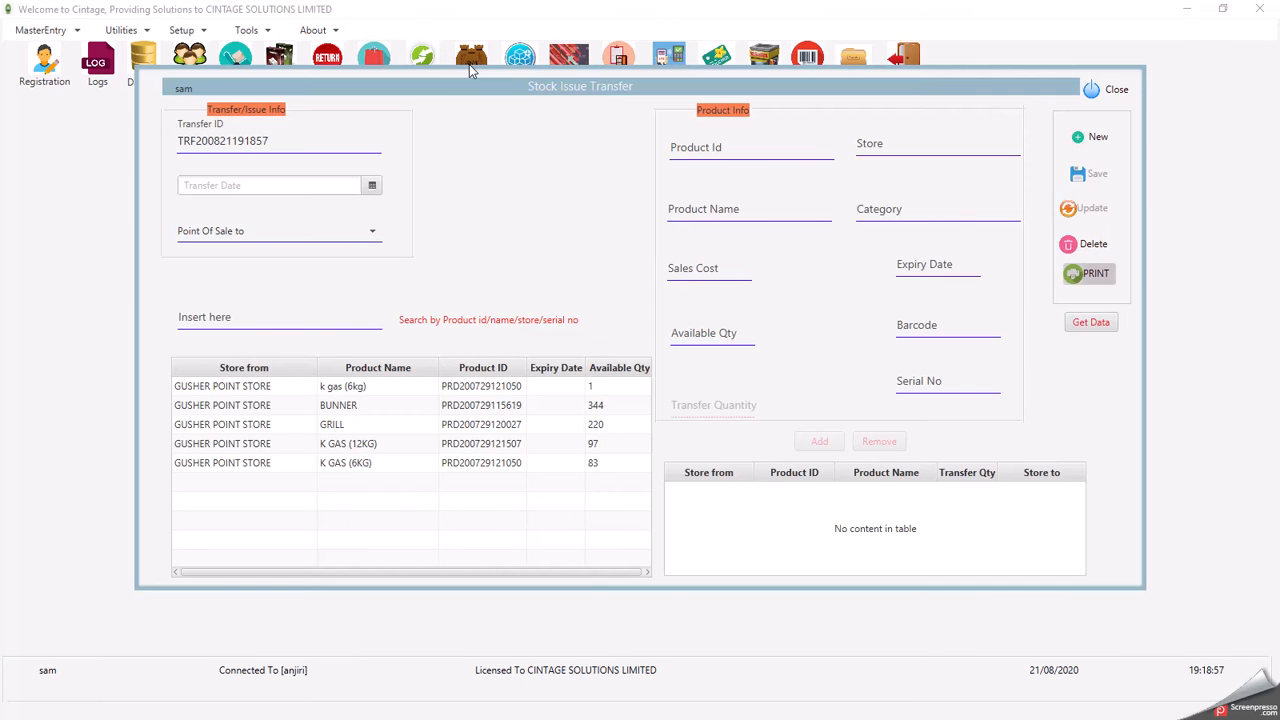
click(296, 389)
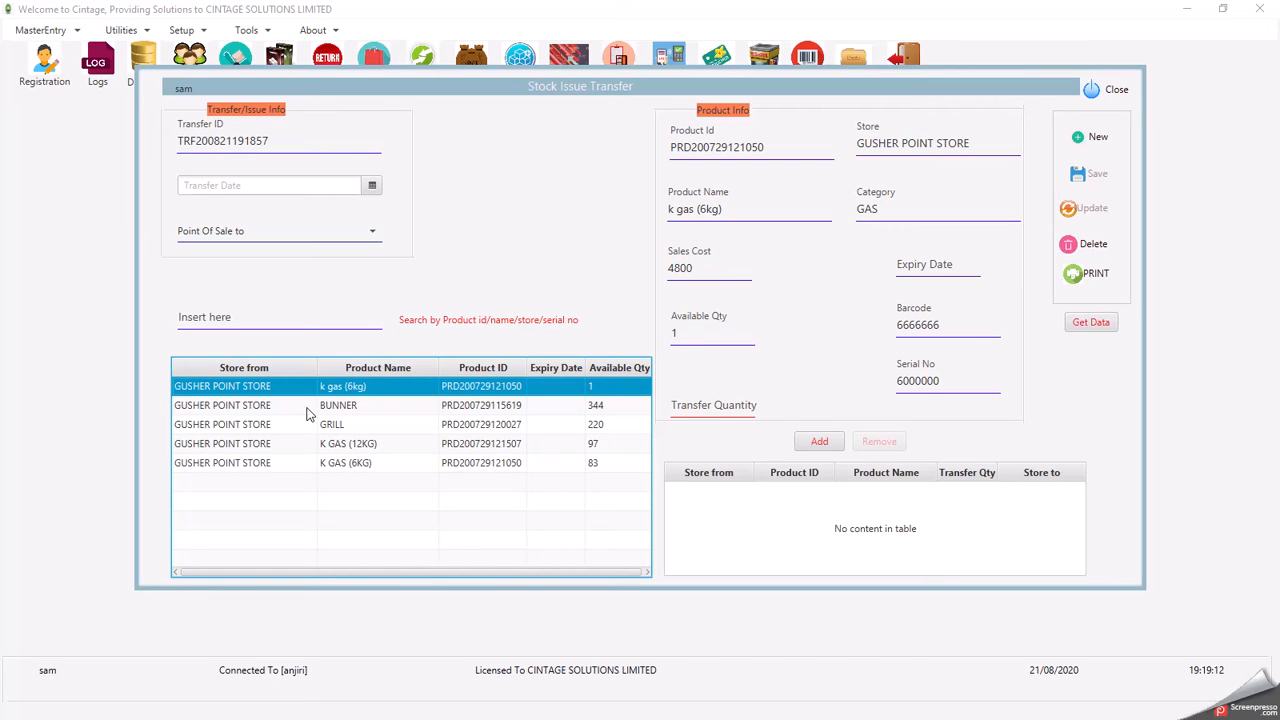
key(Down)
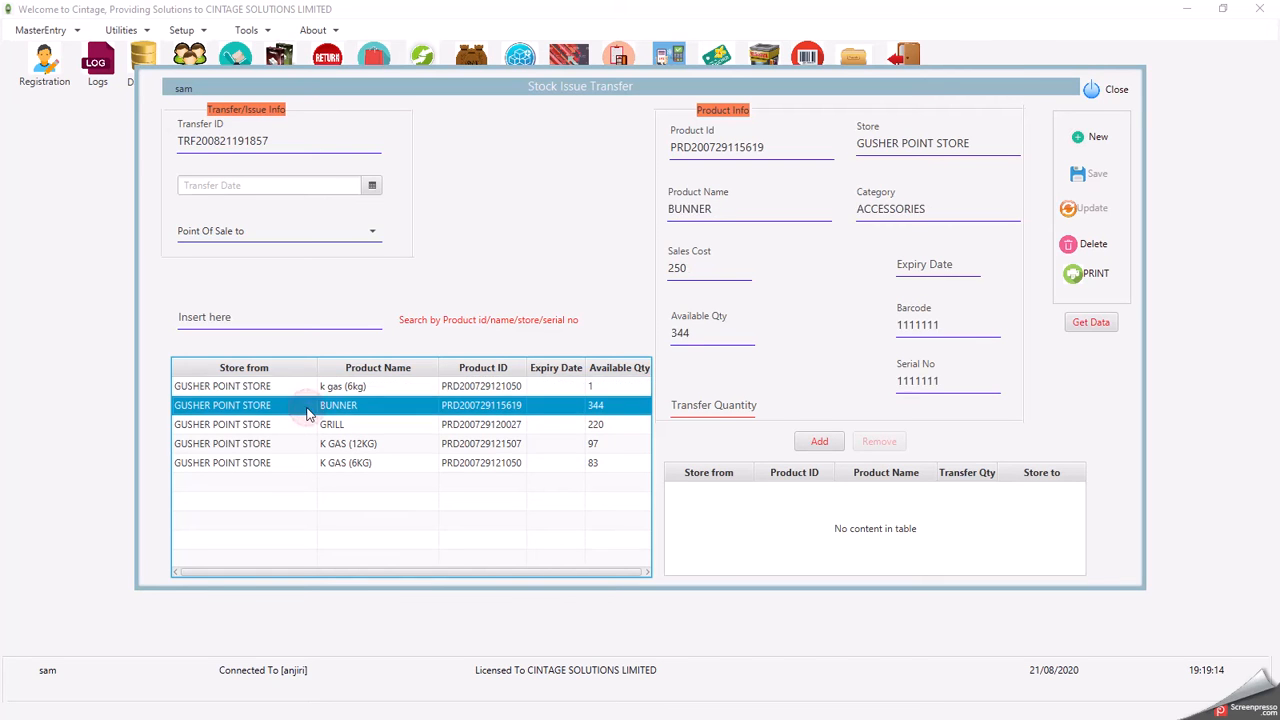
key(Down)
key(Down)
key(Down)
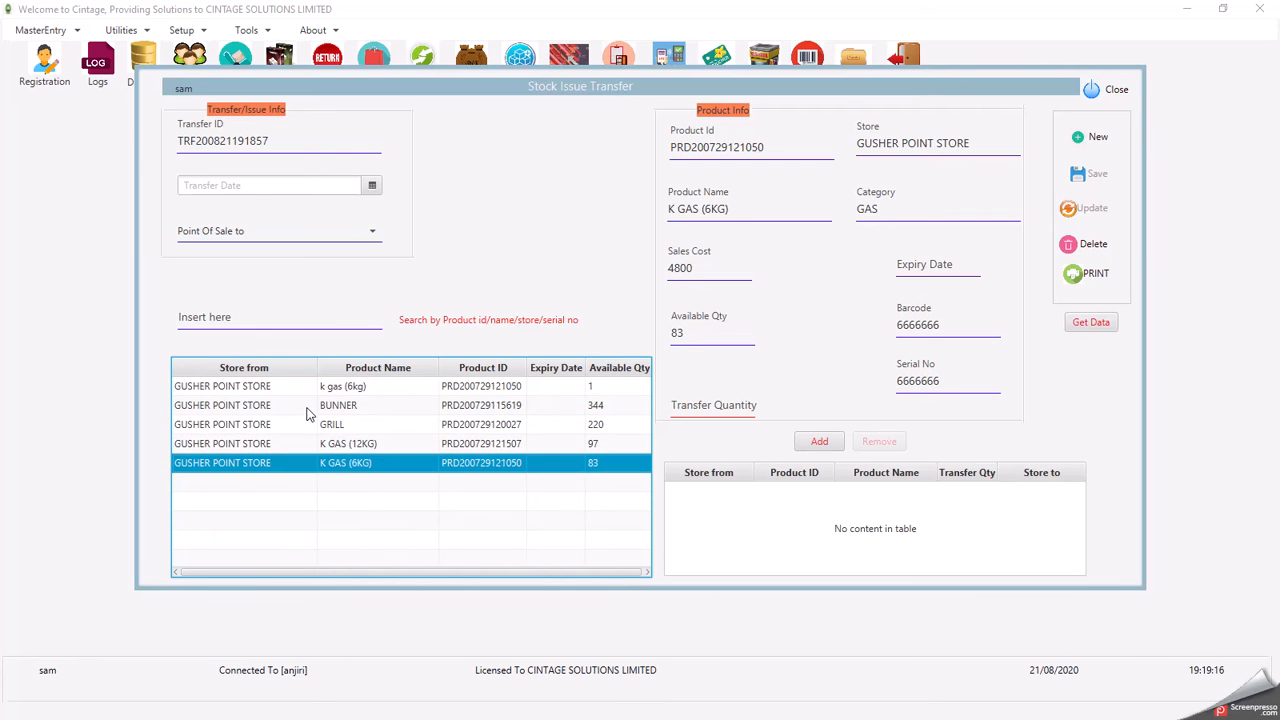
key(Up)
key(Up)
key(Up)
key(Up)
key(Down)
key(Down)
key(Down)
key(Down)
key(Up)
key(Up)
key(Up)
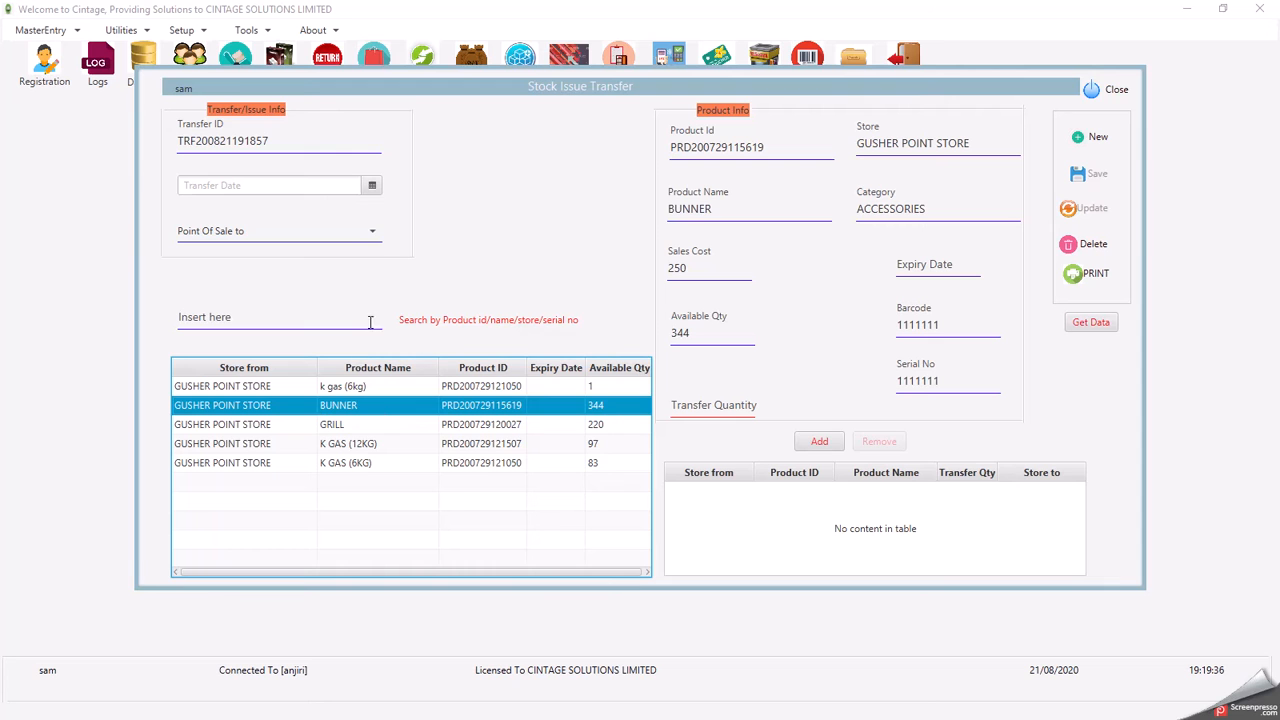
- Load BUNNER into the transfer, showing 344 available at GUSHER POINT STORE
click(343, 390)
key(Down)
key(Down)
key(Down)
key(Down)
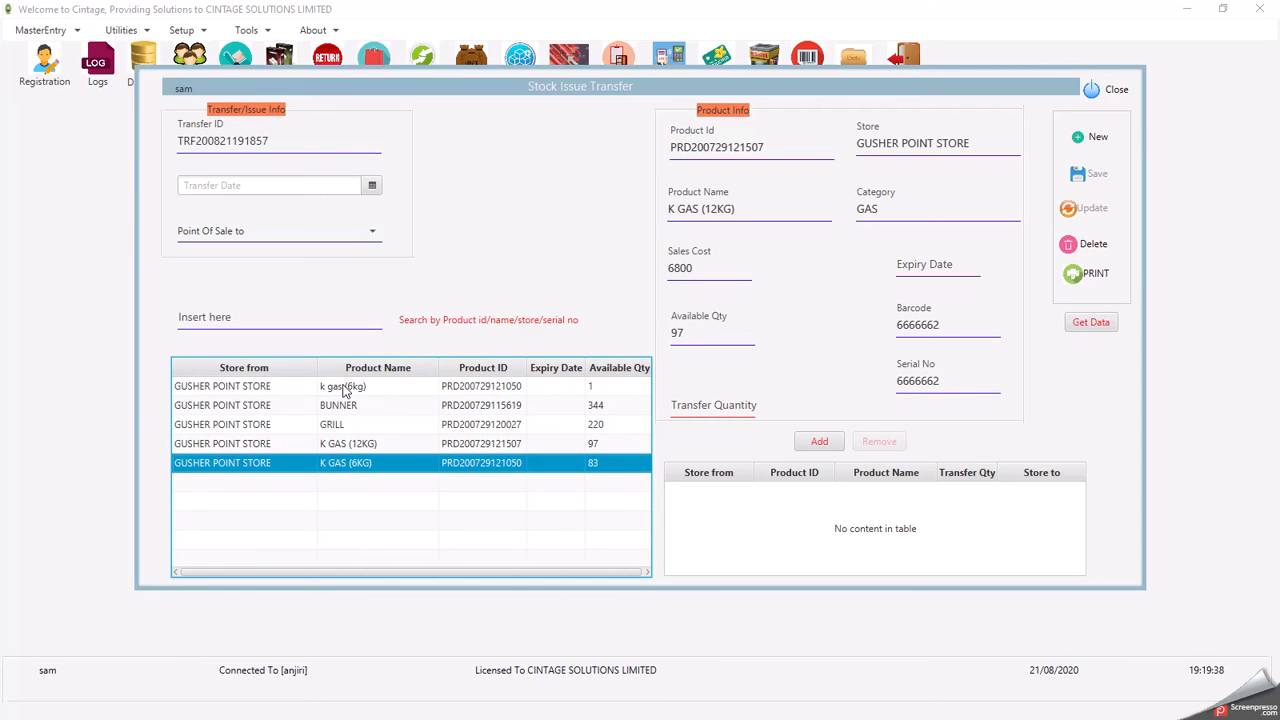
key(Up)
key(Up)
key(Up)
key(Up)
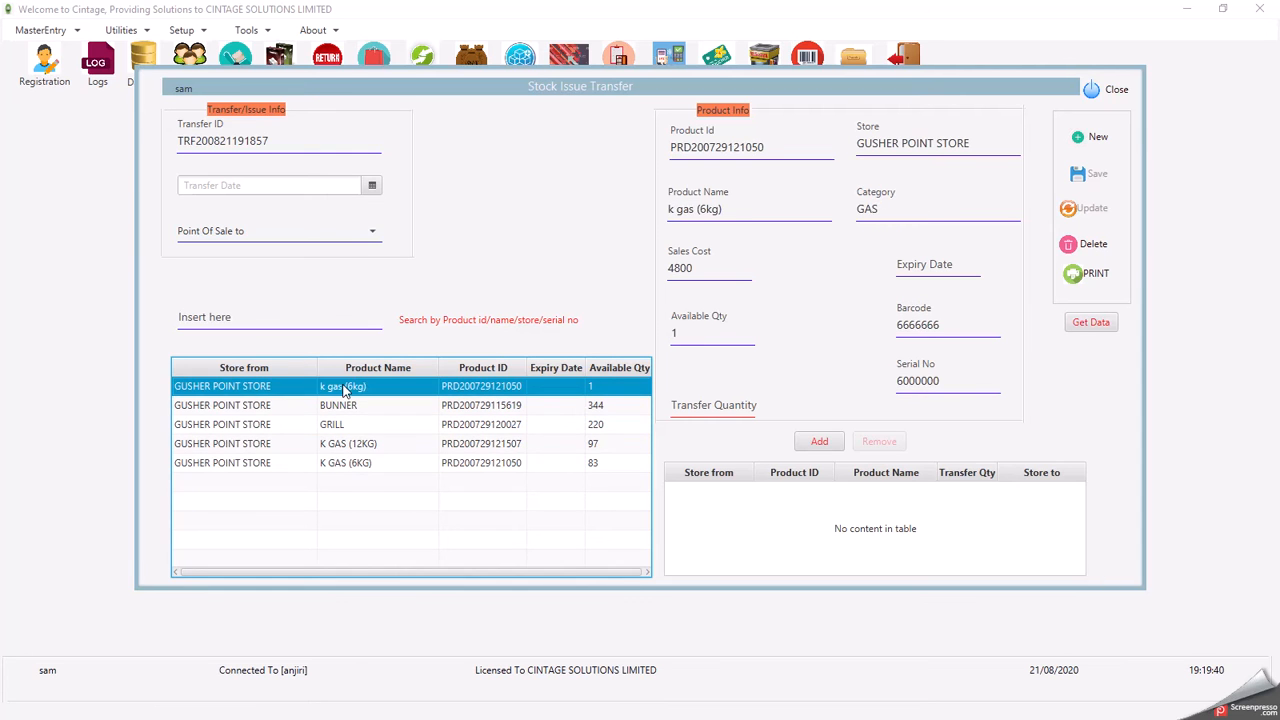
key(Down)
key(Down)
key(Down)
key(Down)
key(Up)
key(Up)
key(Up)
key(Up)
key(Down)
key(Up)
key(Up)
key(Up)
key(Up)
key(Down)
key(Down)
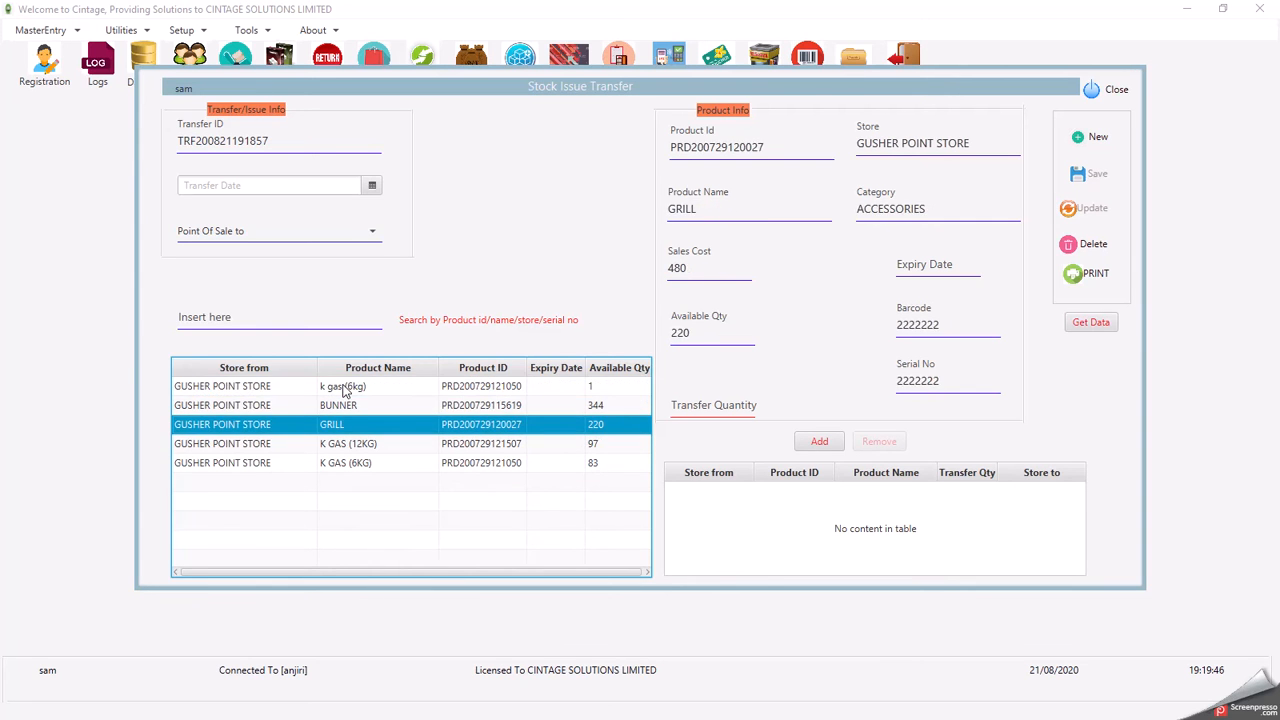
key(Down)
key(Down)
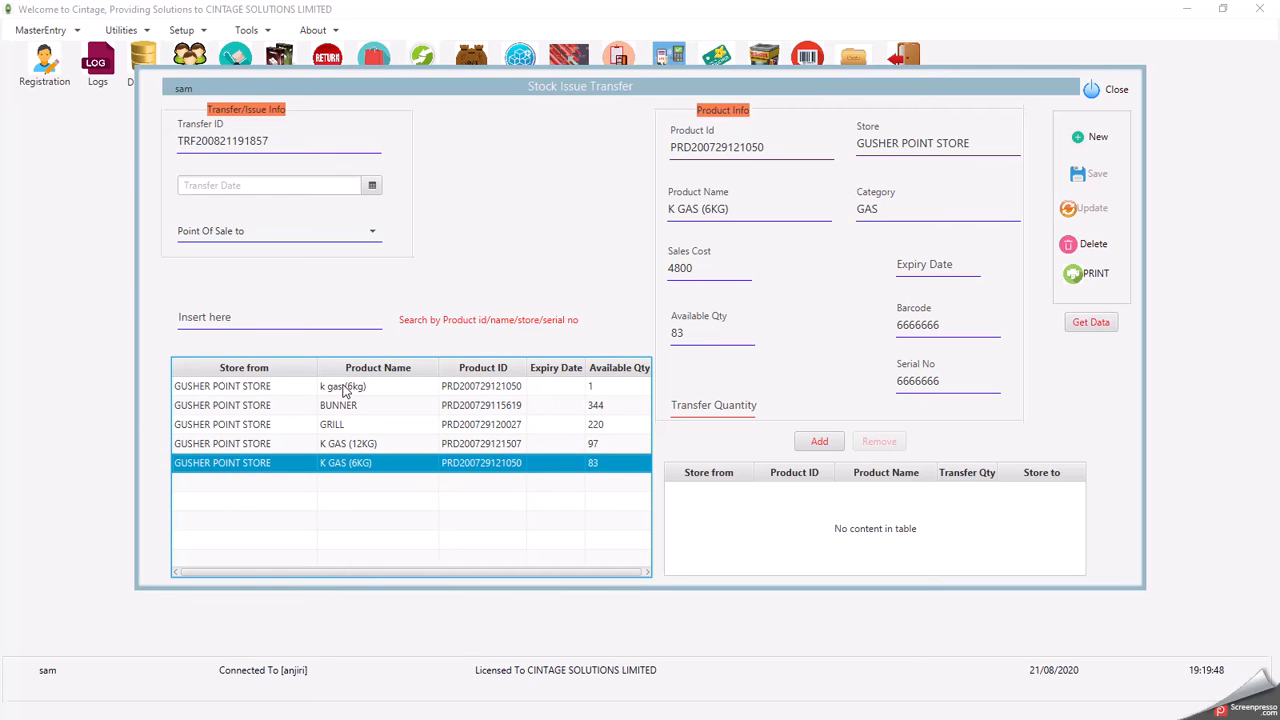
key(Up)
key(Up)
key(Up)
key(Up)
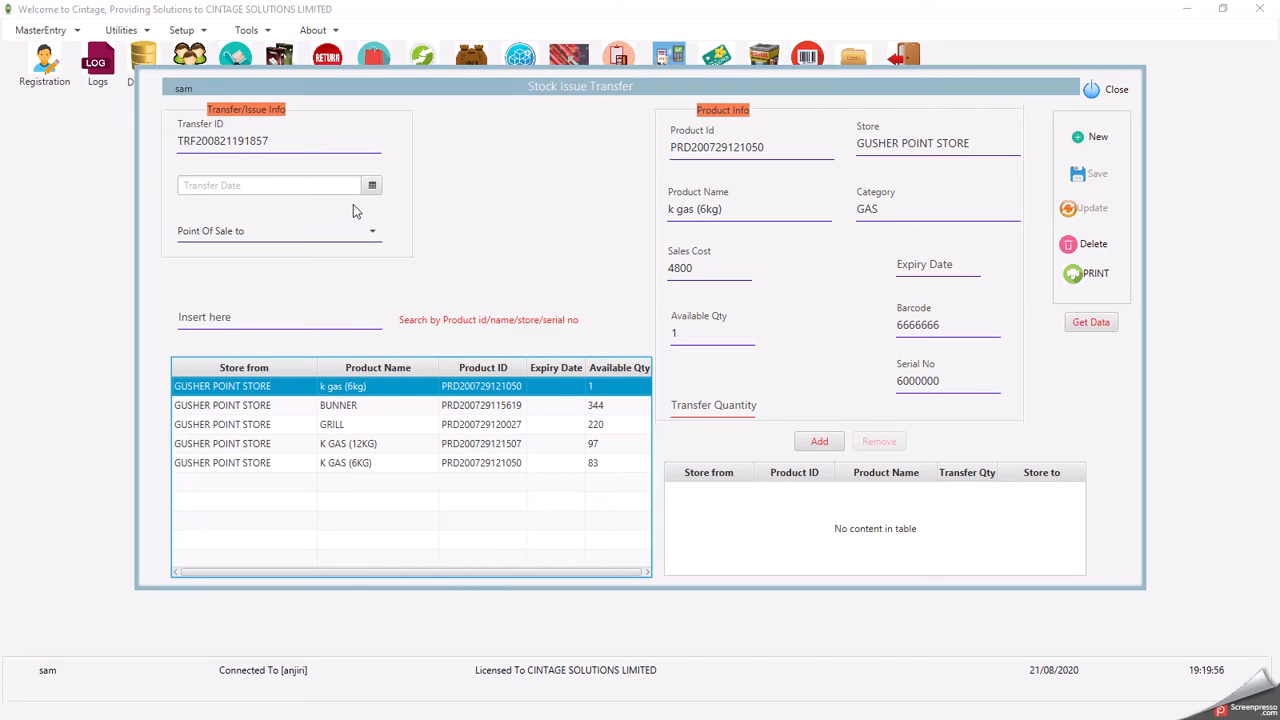
click(325, 408)
click(328, 424)
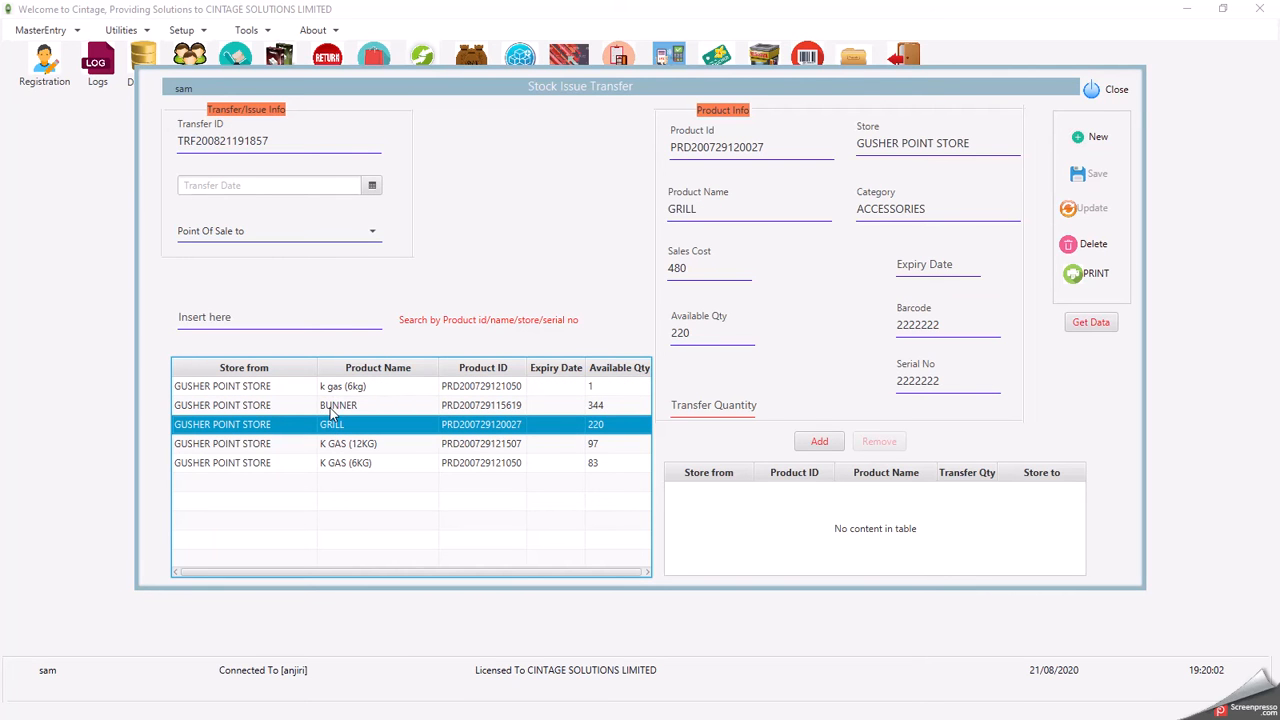
click(333, 410)
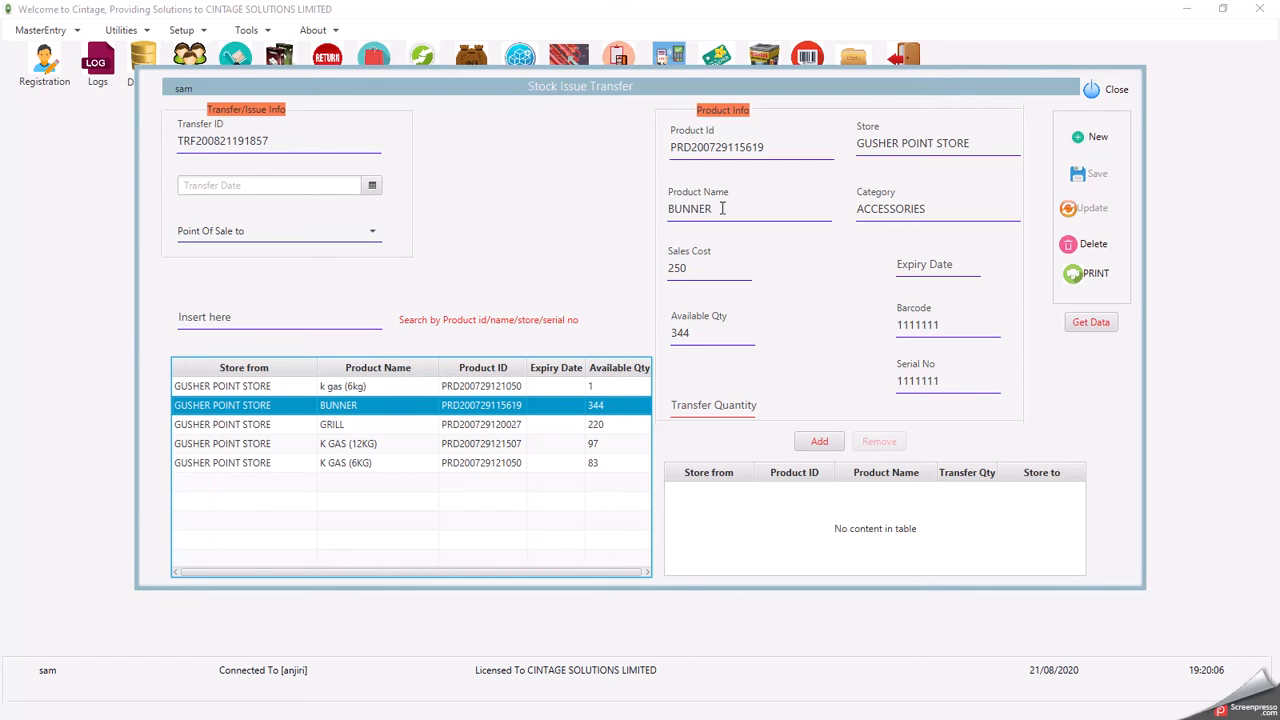
drag(983, 148, 843, 143)
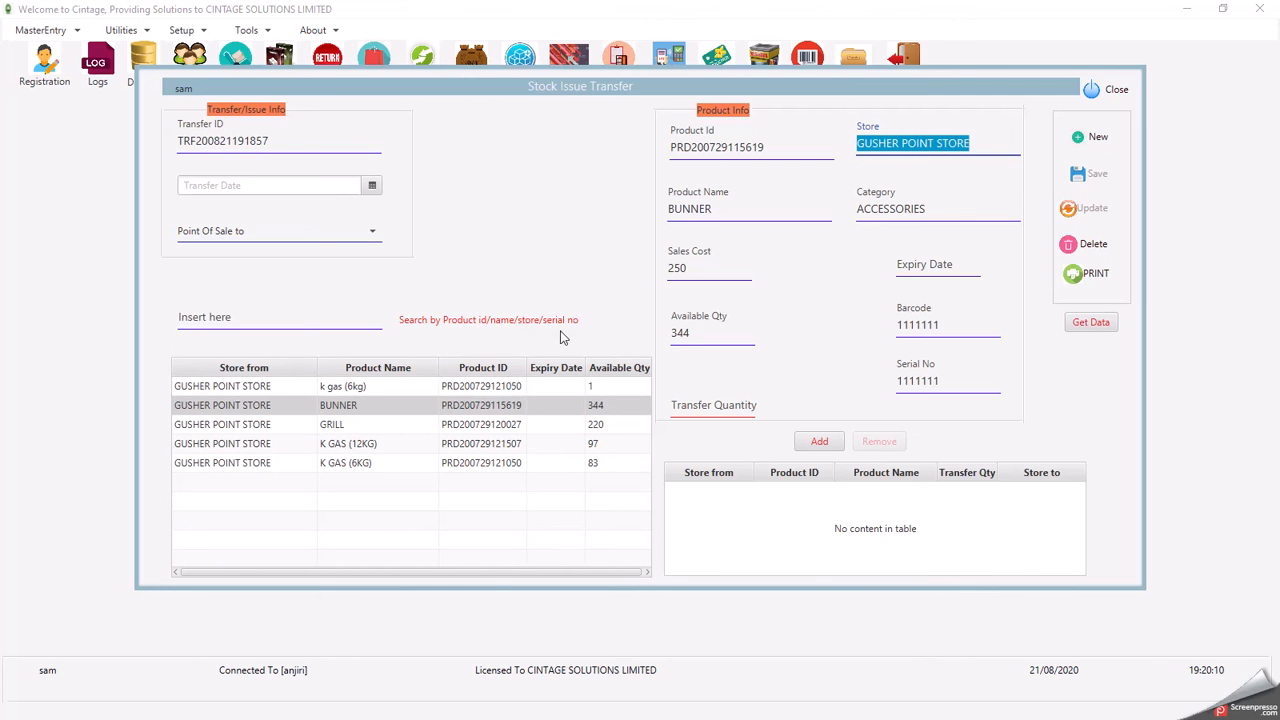
- Set the transfer destination to GUSHER POINT POS
click(271, 236)
click(264, 257)
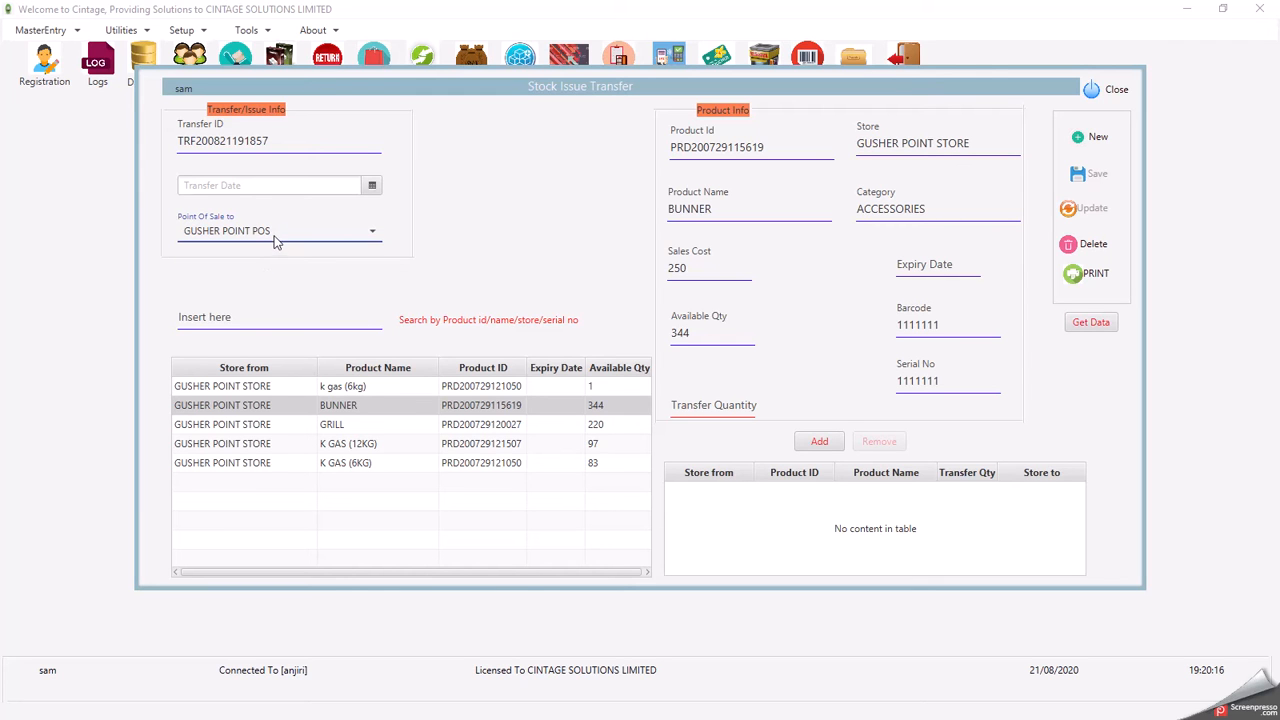
click(271, 231)
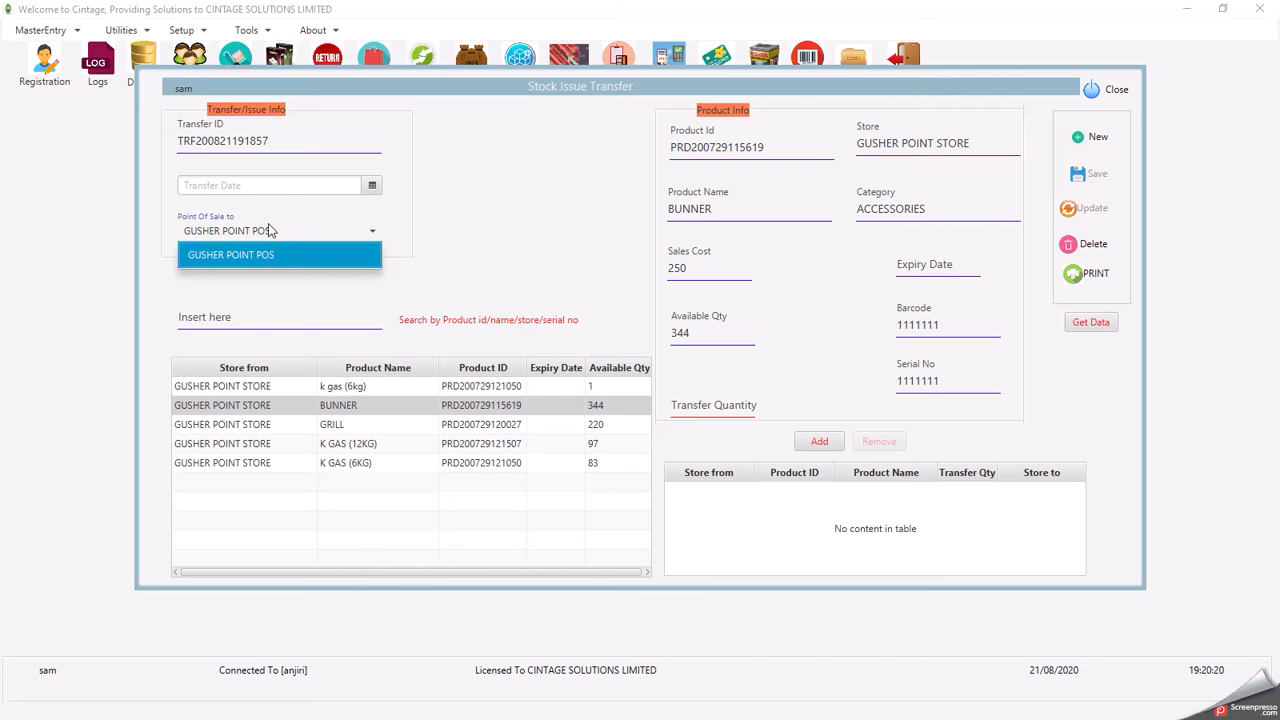
click(267, 232)
click(266, 233)
click(263, 257)
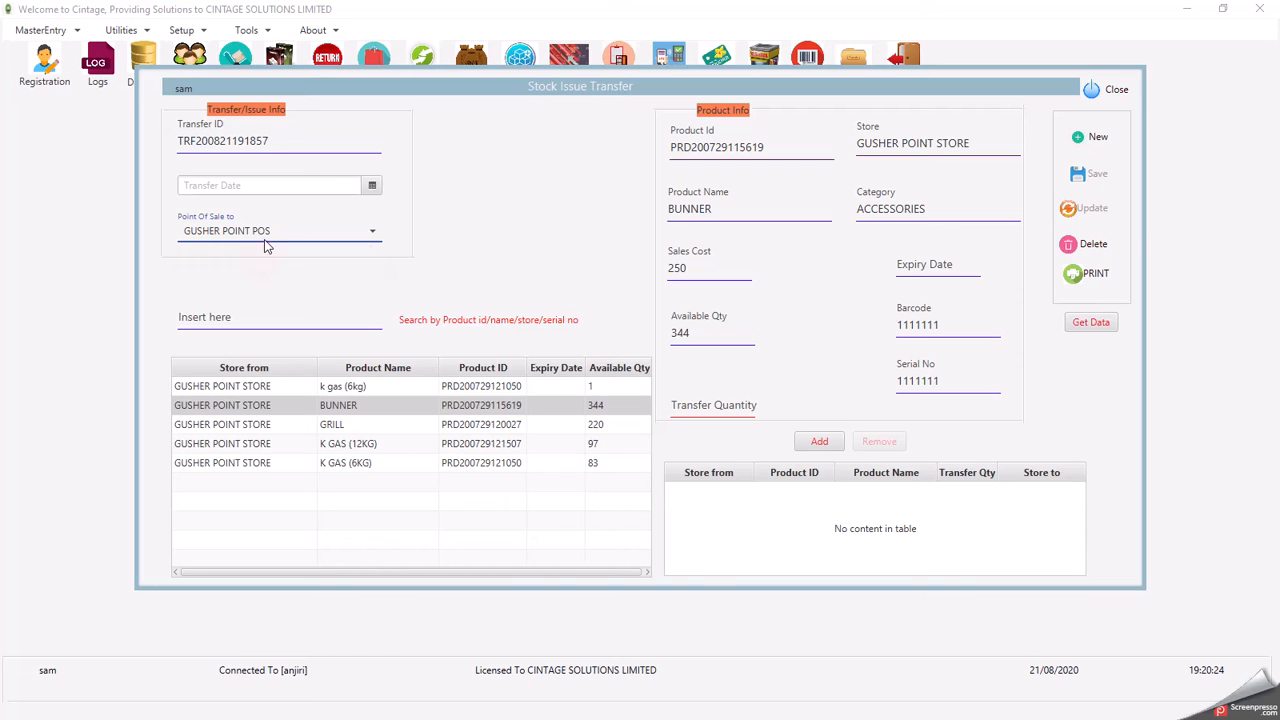
- Date the transfer 21/08/2020 and enter a BUNNER transfer quantity of 345
click(372, 187)
click(308, 314)
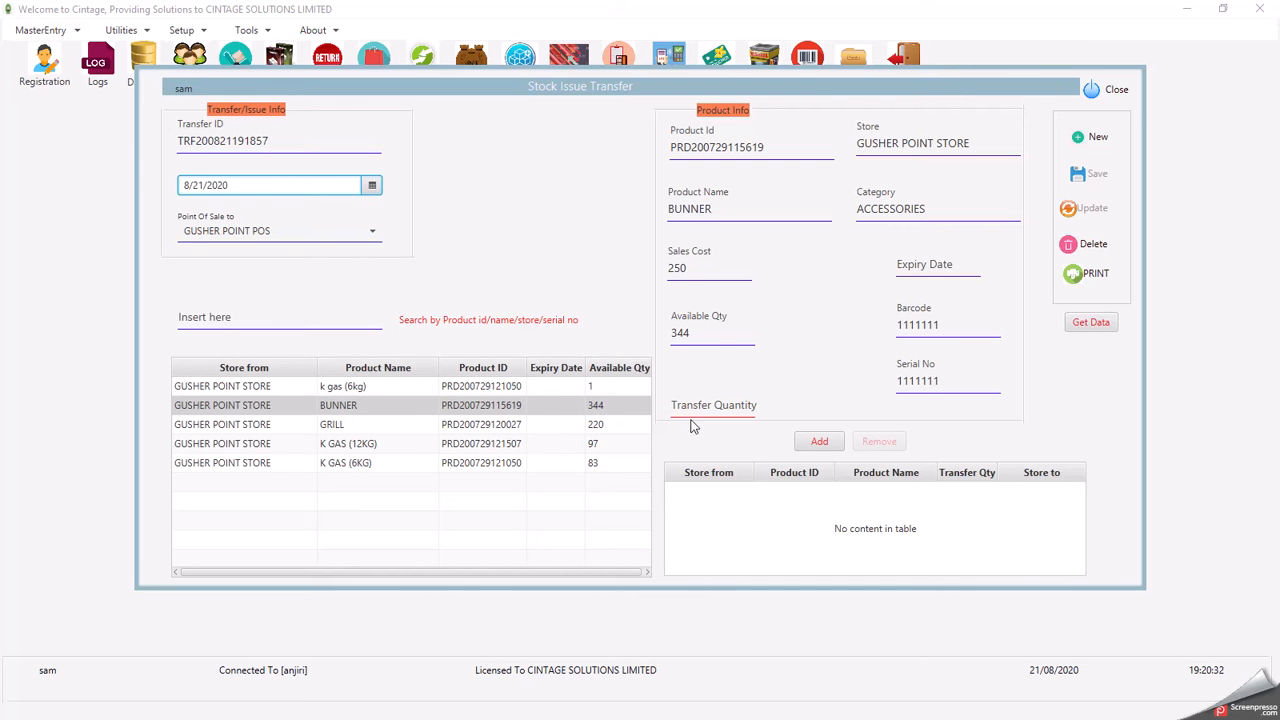
double_click(716, 331)
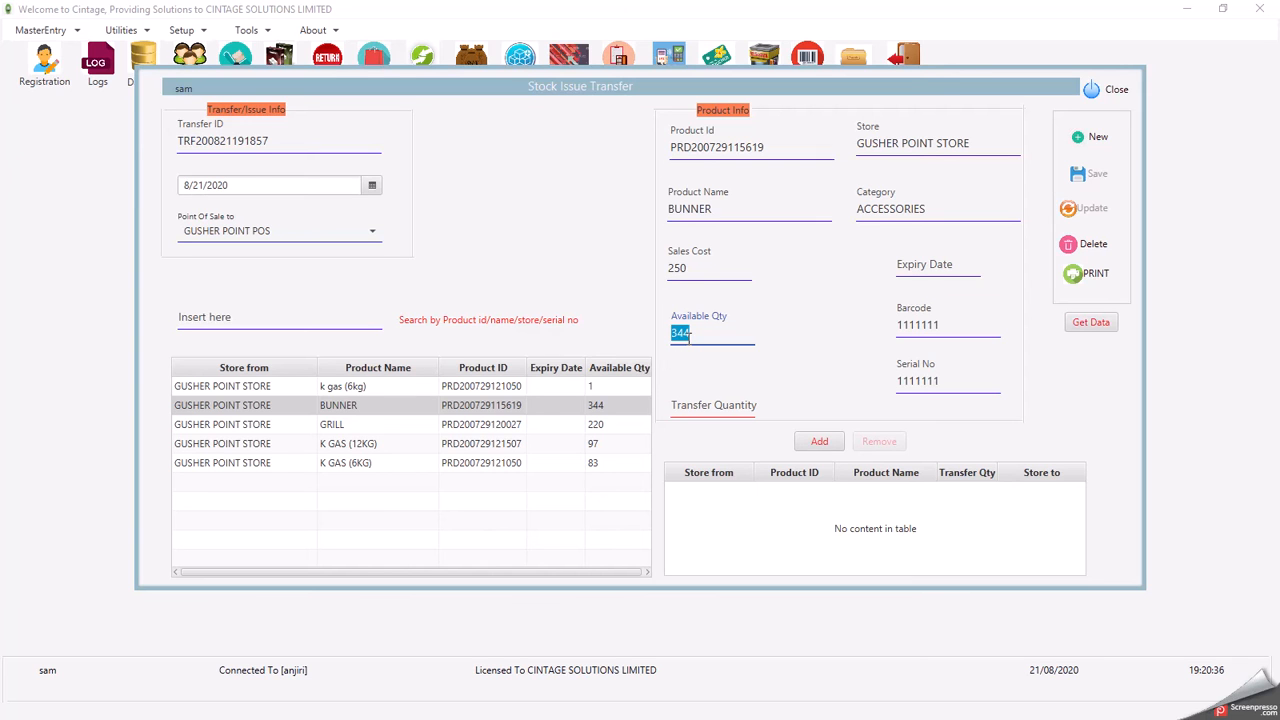
click(692, 405)
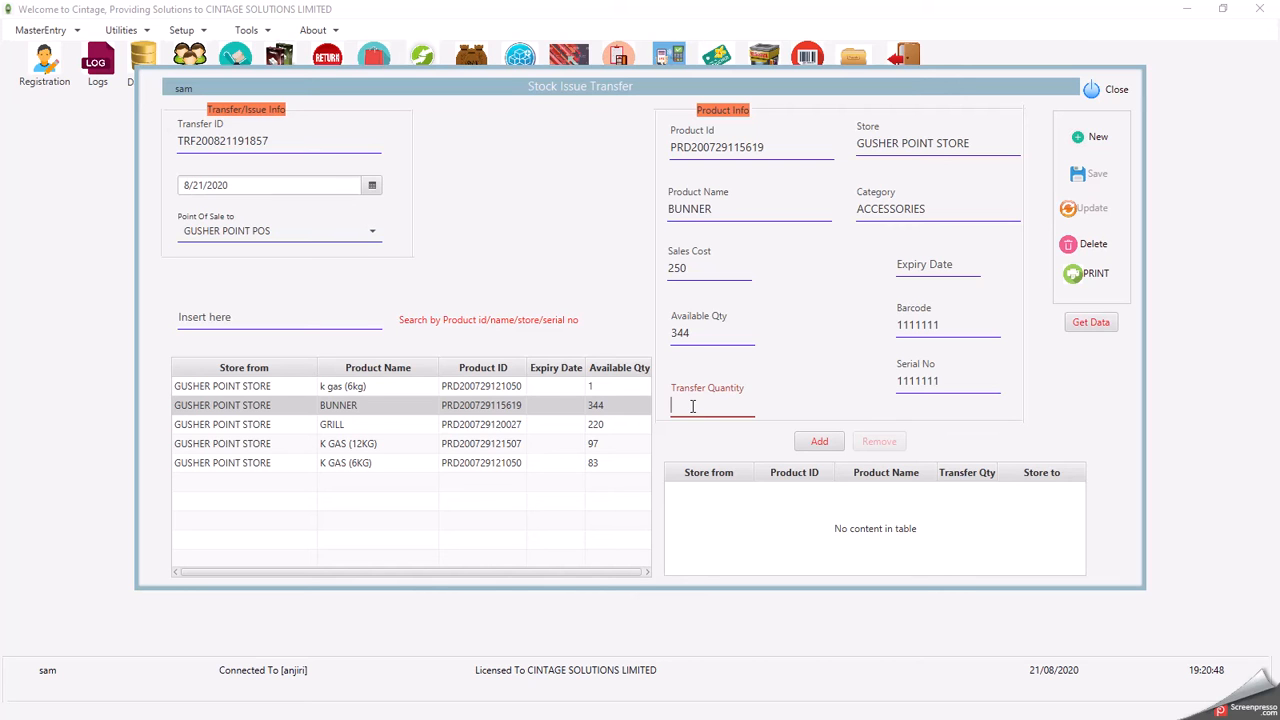
double_click(692, 333)
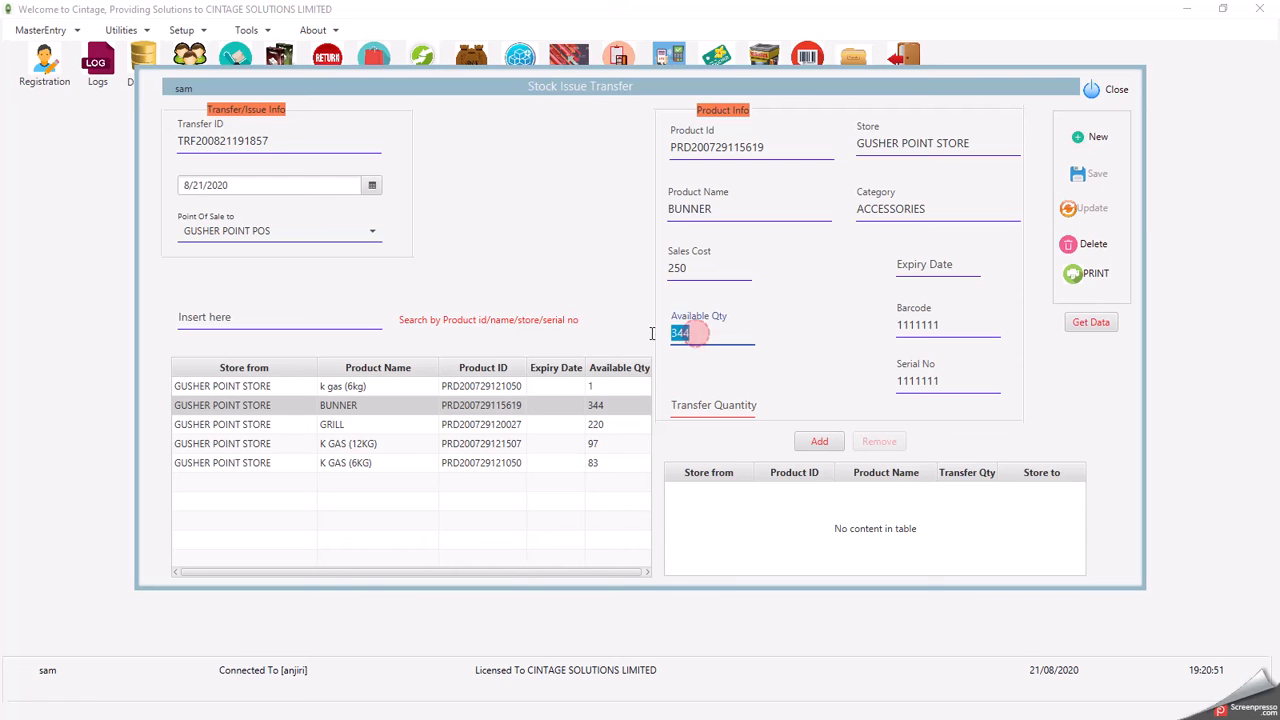
click(687, 410)
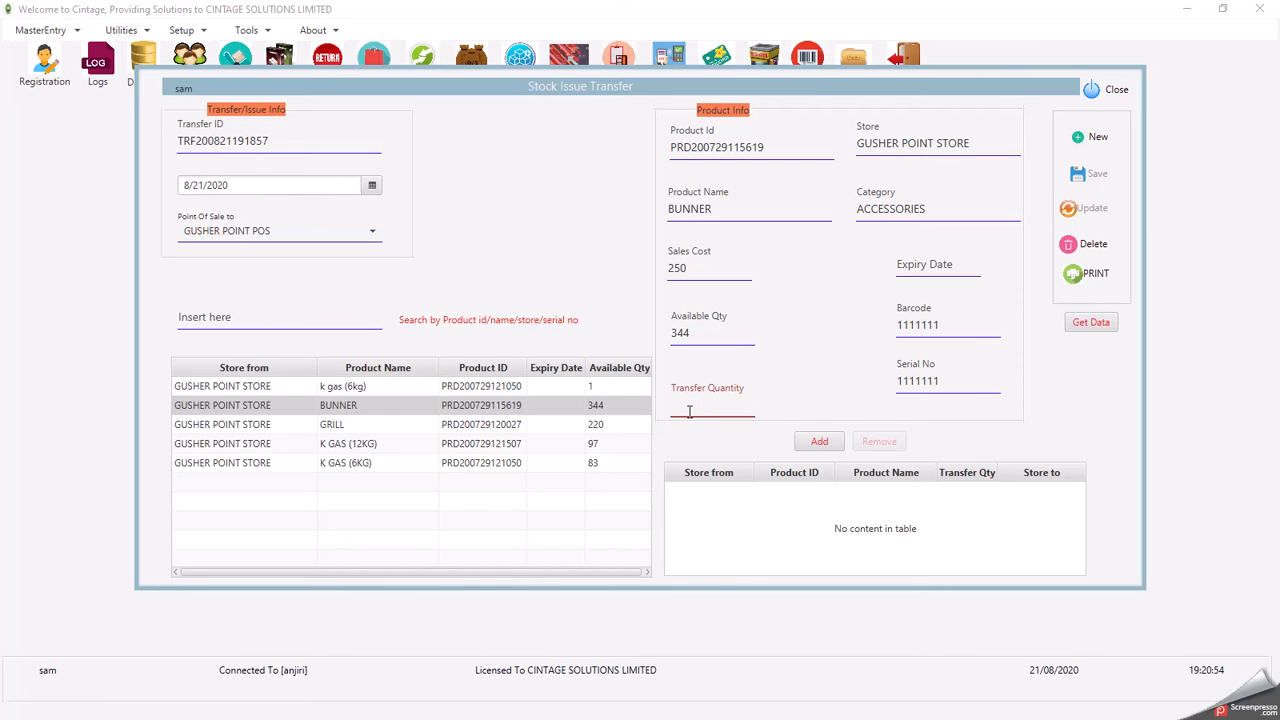
text(345)
double_click(705, 337)
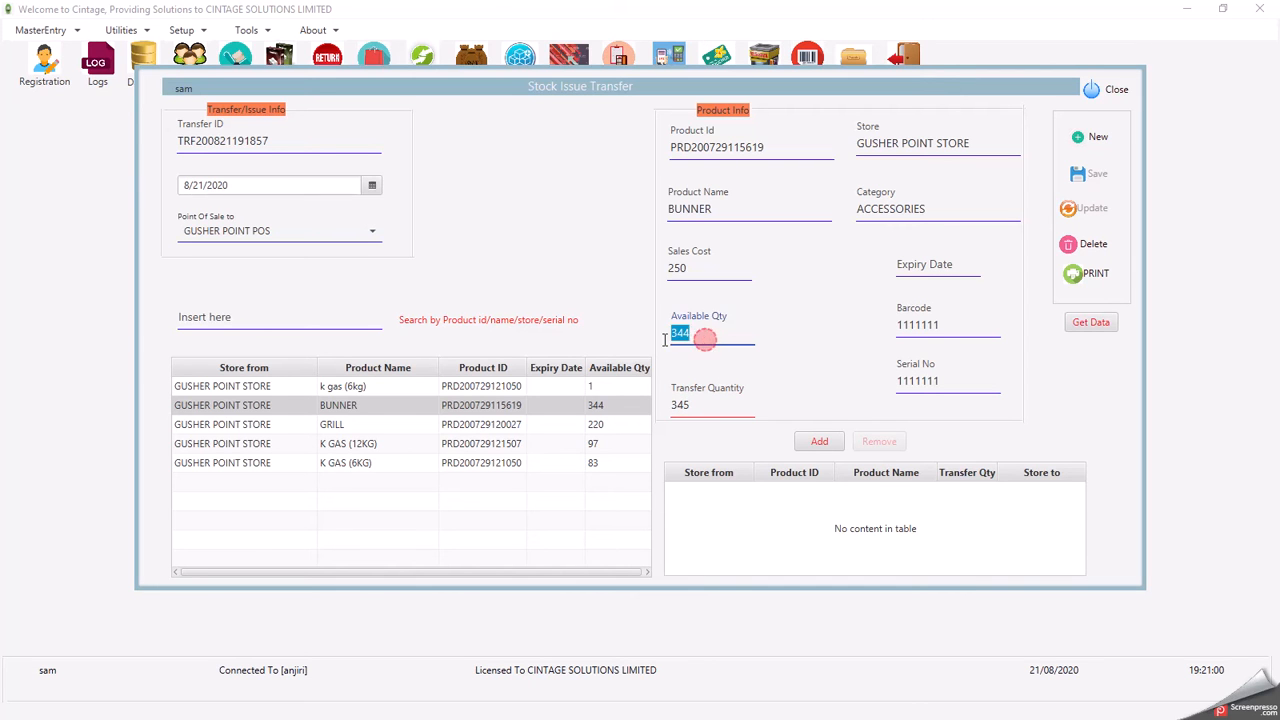
- After the LIMIT HAS EXCEEDED warning for 345, change the BUNNER transfer quantity to 20
click(820, 443)
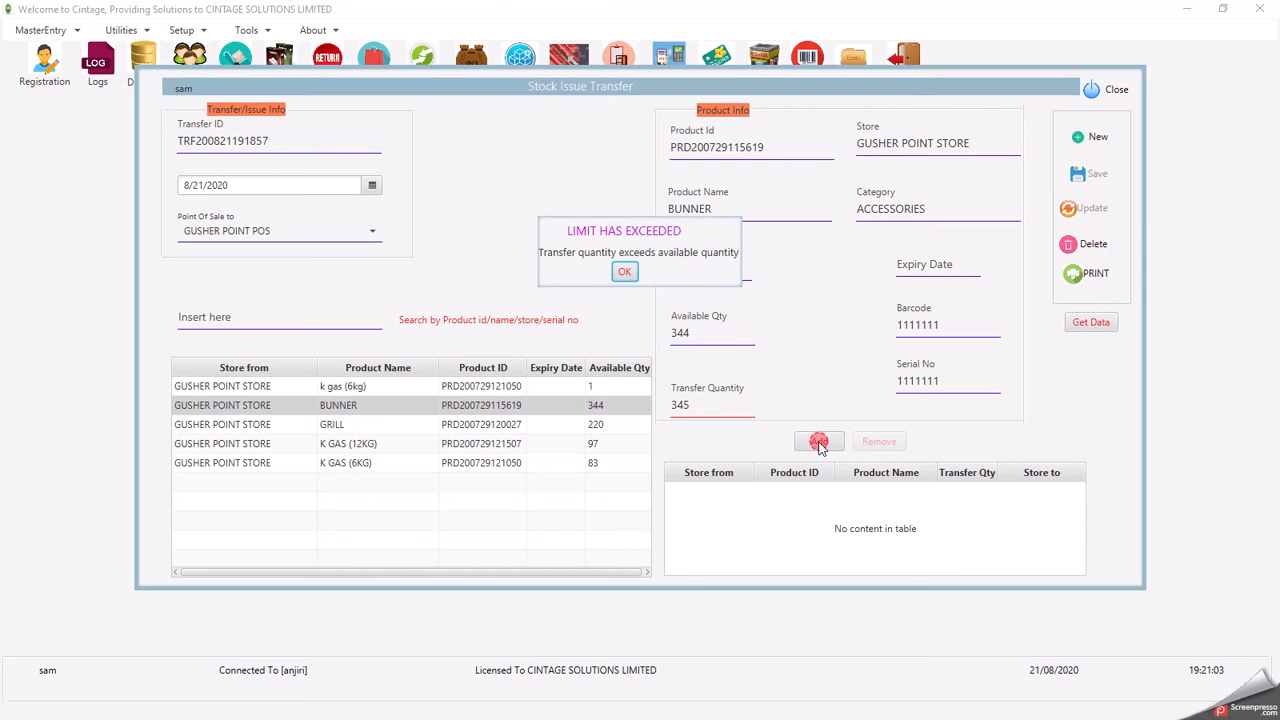
click(624, 273)
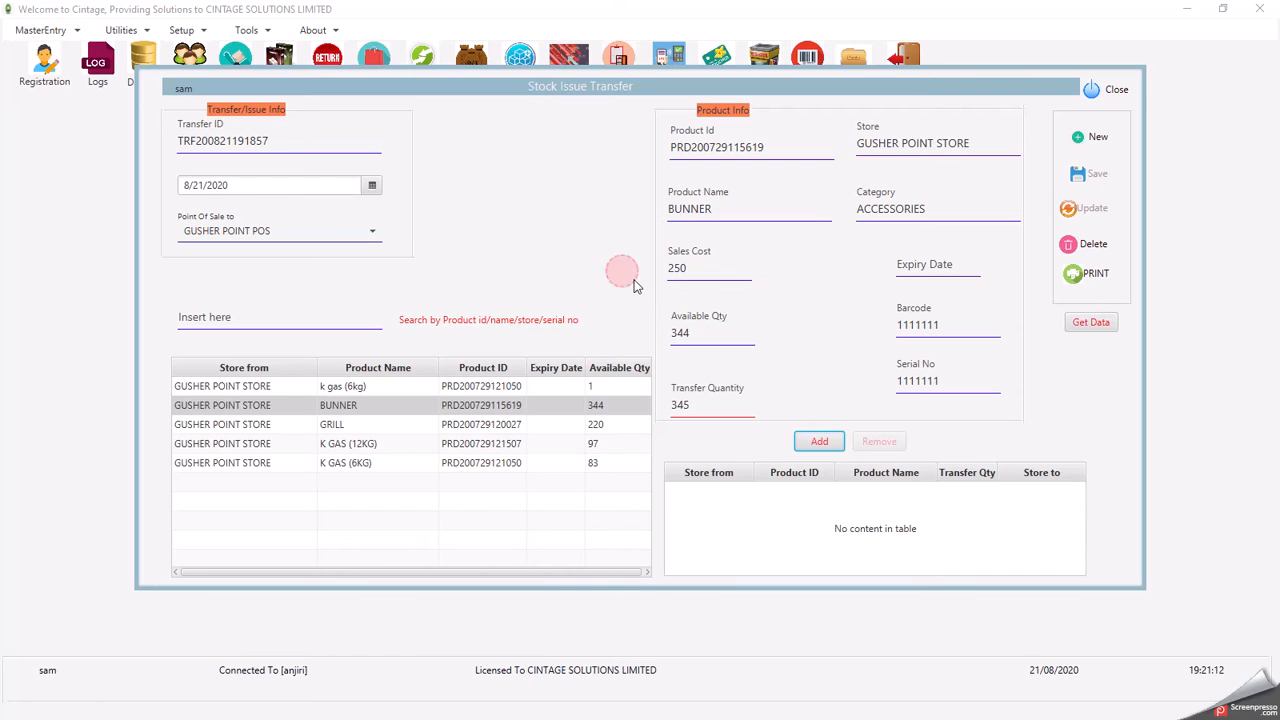
drag(697, 404, 670, 404)
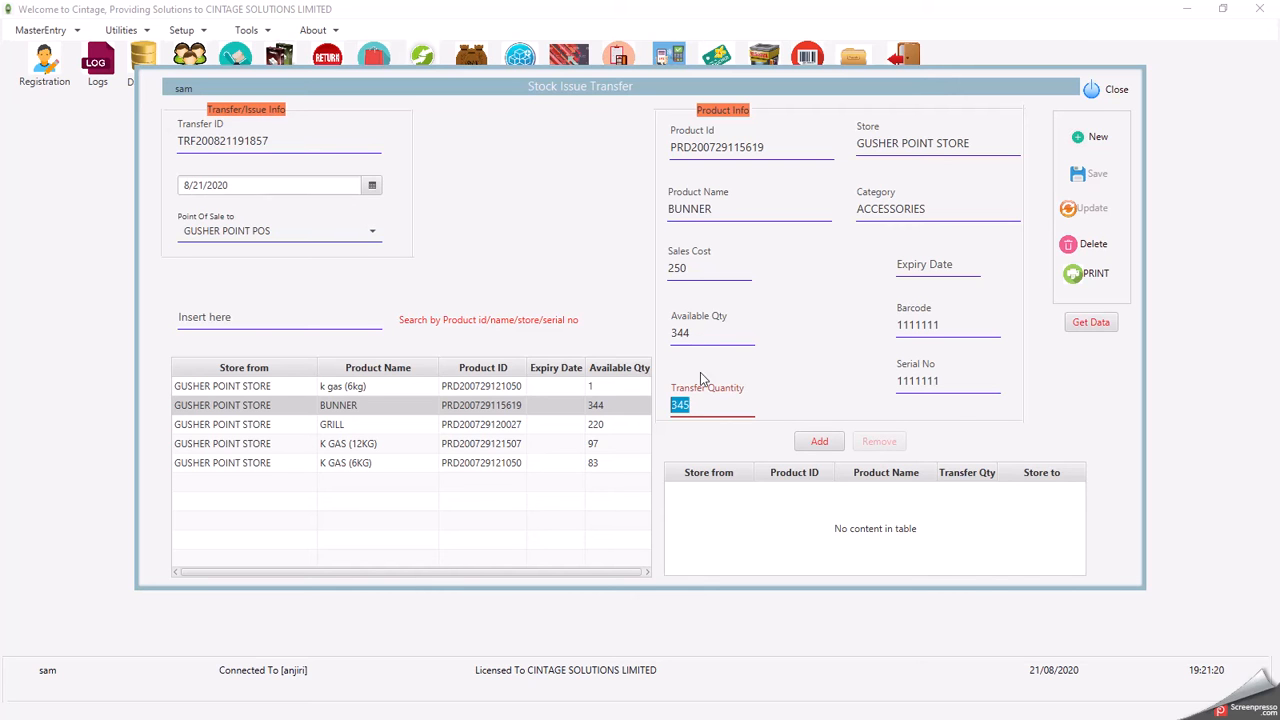
drag(700, 406, 670, 411)
text(20)
click(230, 233)
- Add 20 BUNNER and 12 GRILL for GUSHER POINT POS and save the transfer
click(231, 256)
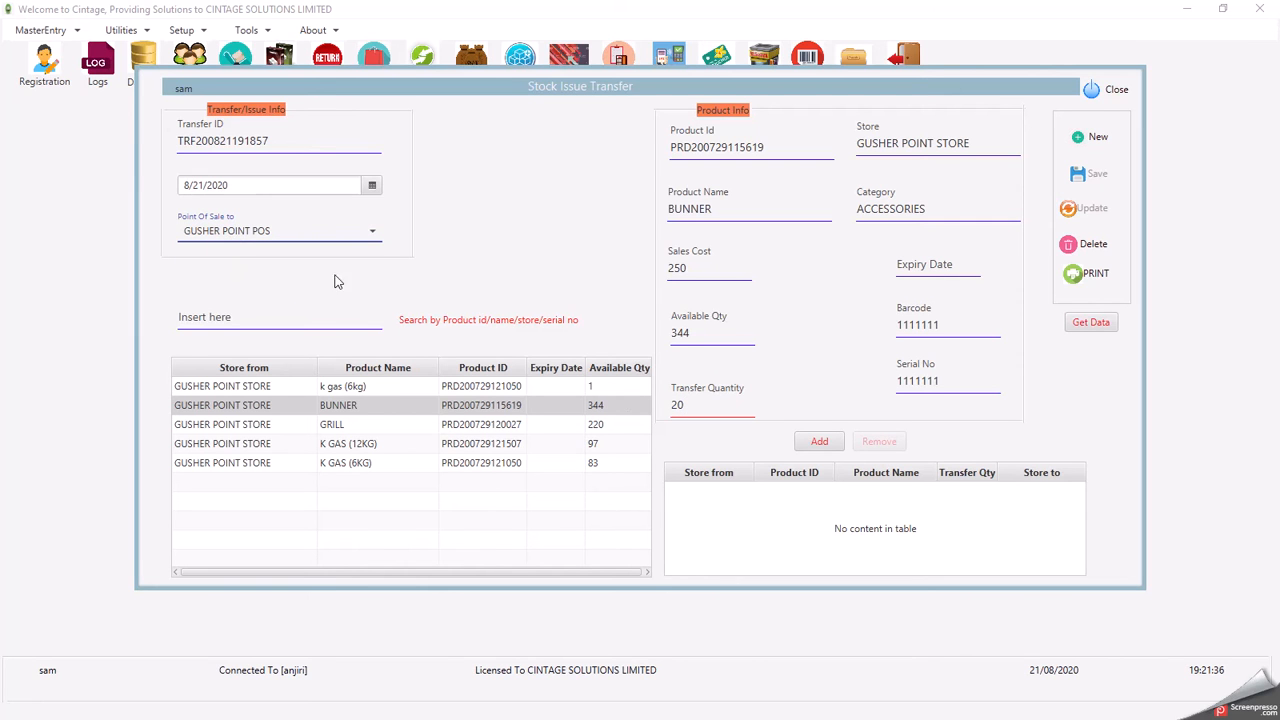
click(816, 442)
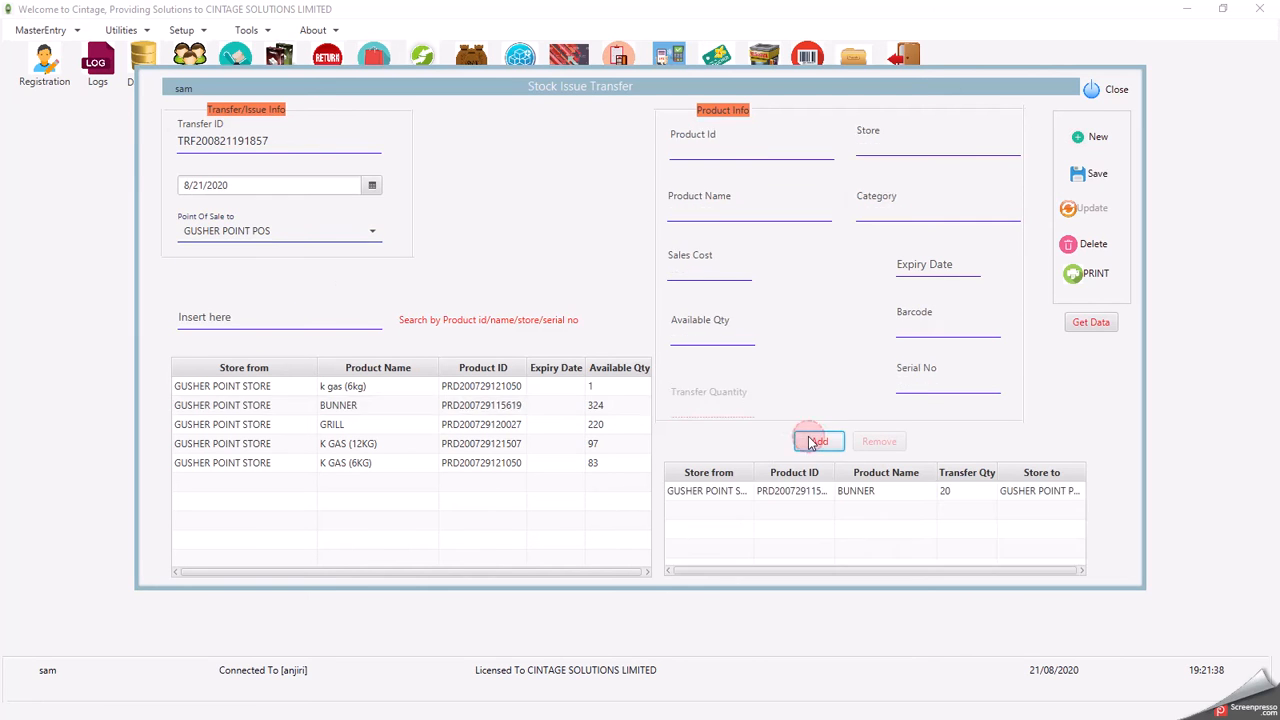
click(338, 430)
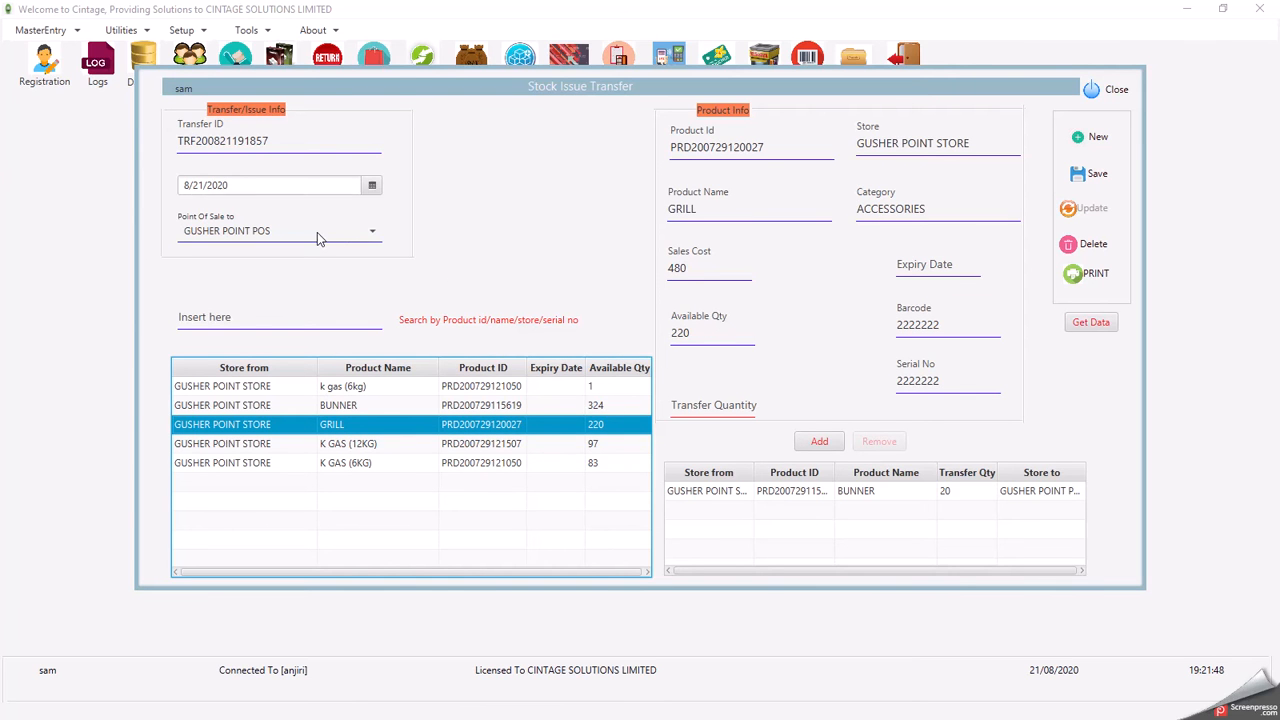
click(697, 407)
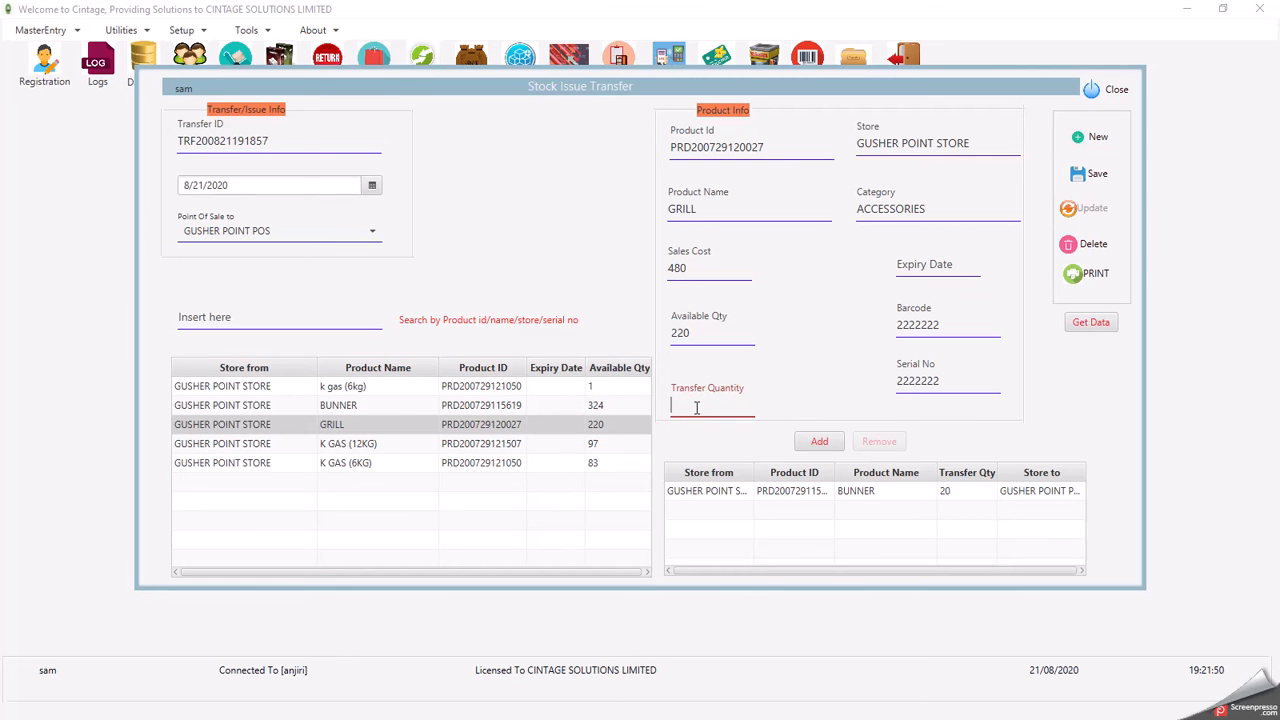
text(12)
click(821, 443)
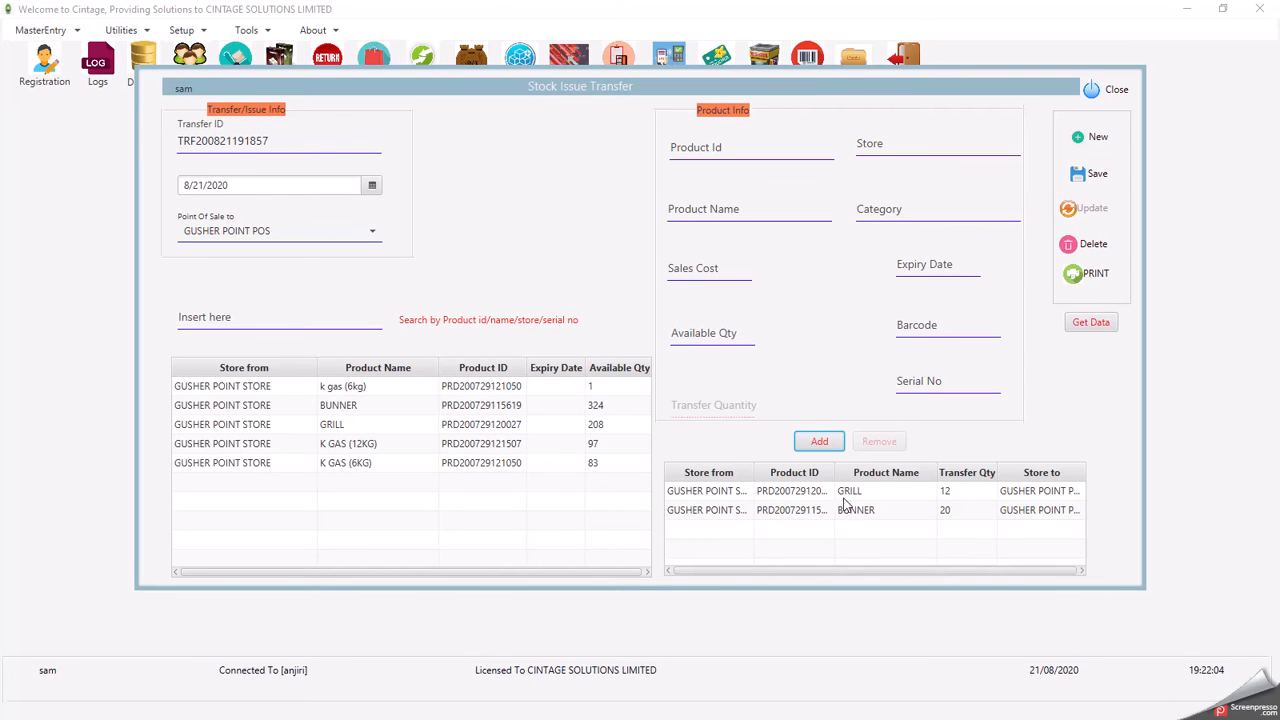
click(1088, 178)
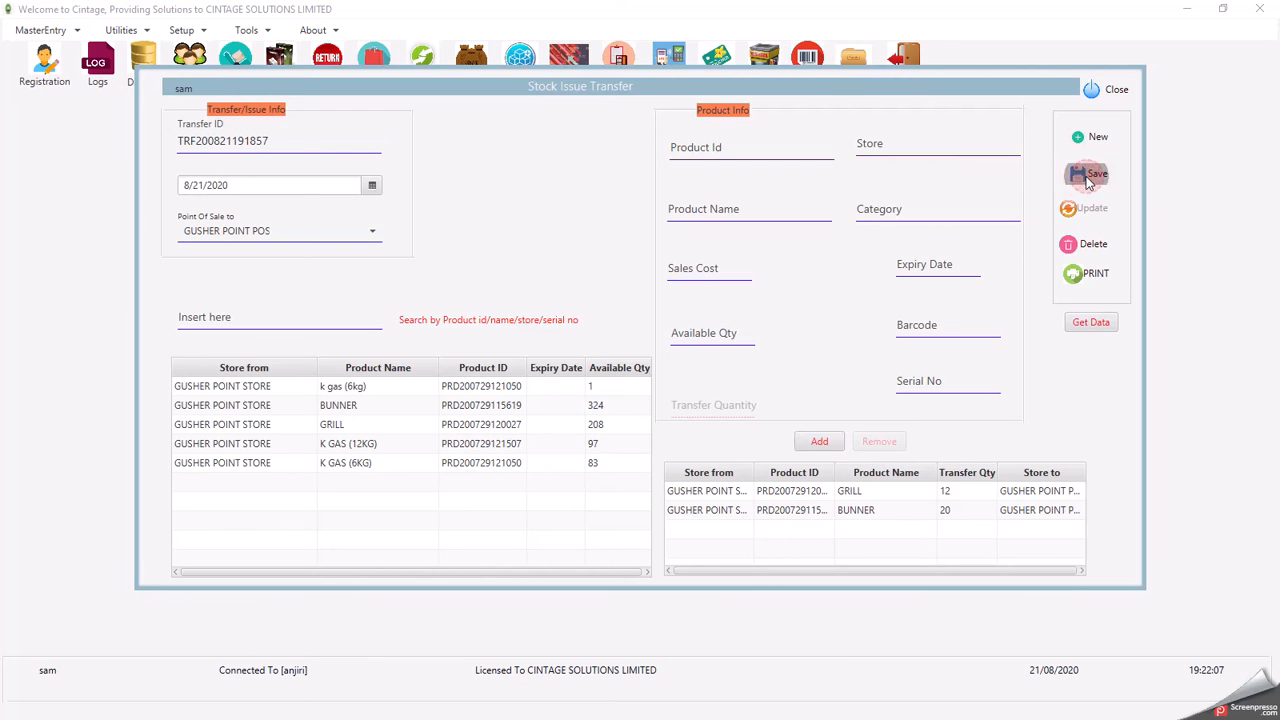
- Close the Stock Issue Transfer window and minimise the main Cintage window
click(1104, 92)
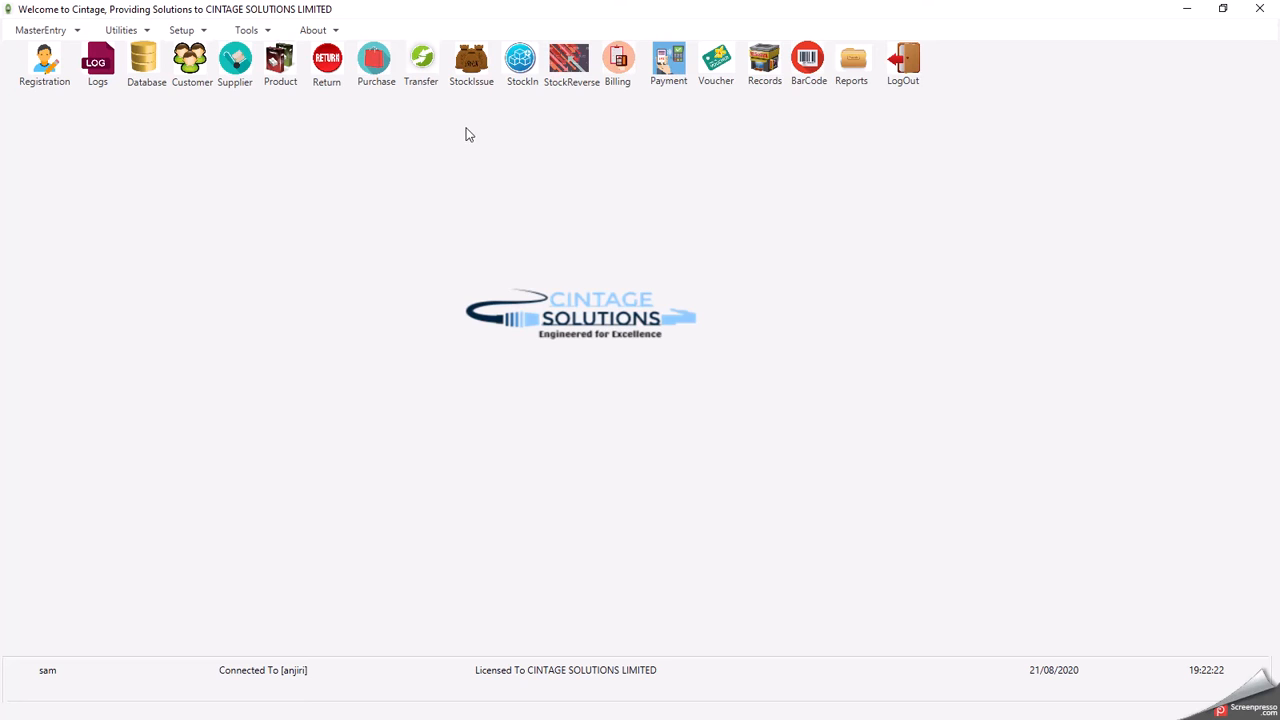
click(1185, 13)
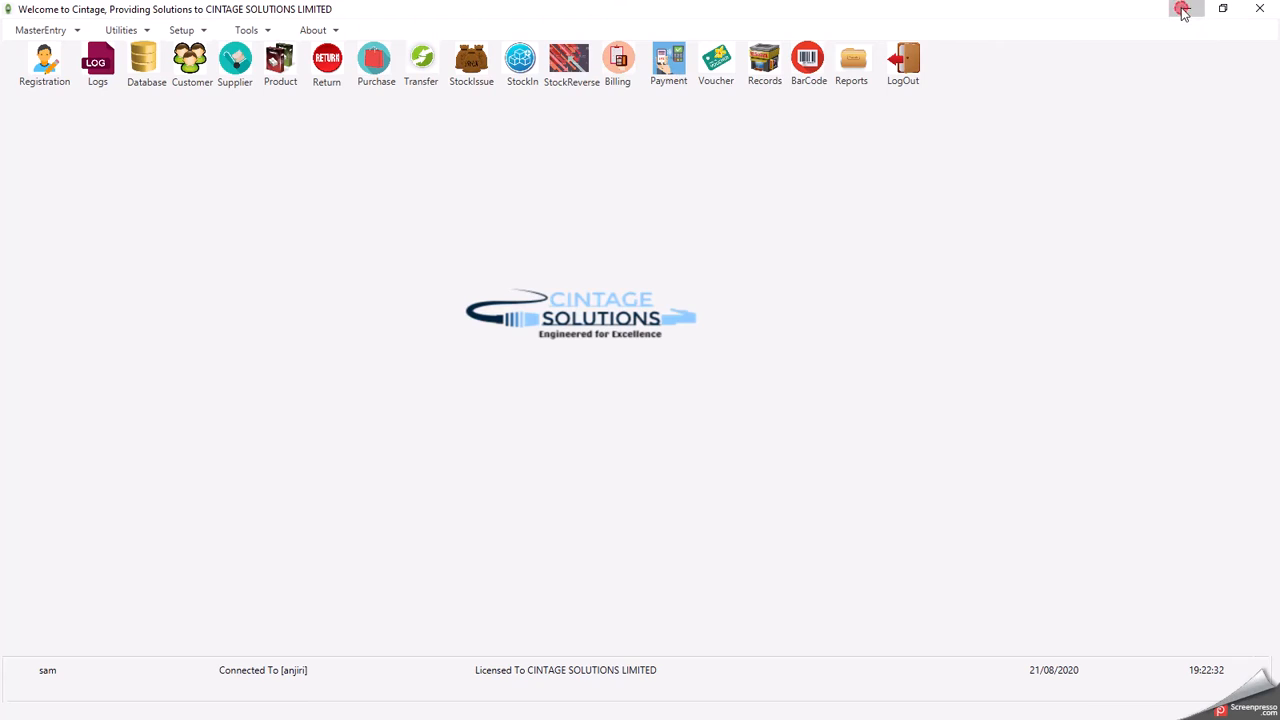
- Enter the POS login password, log in, and maximise the POS window
text(123)
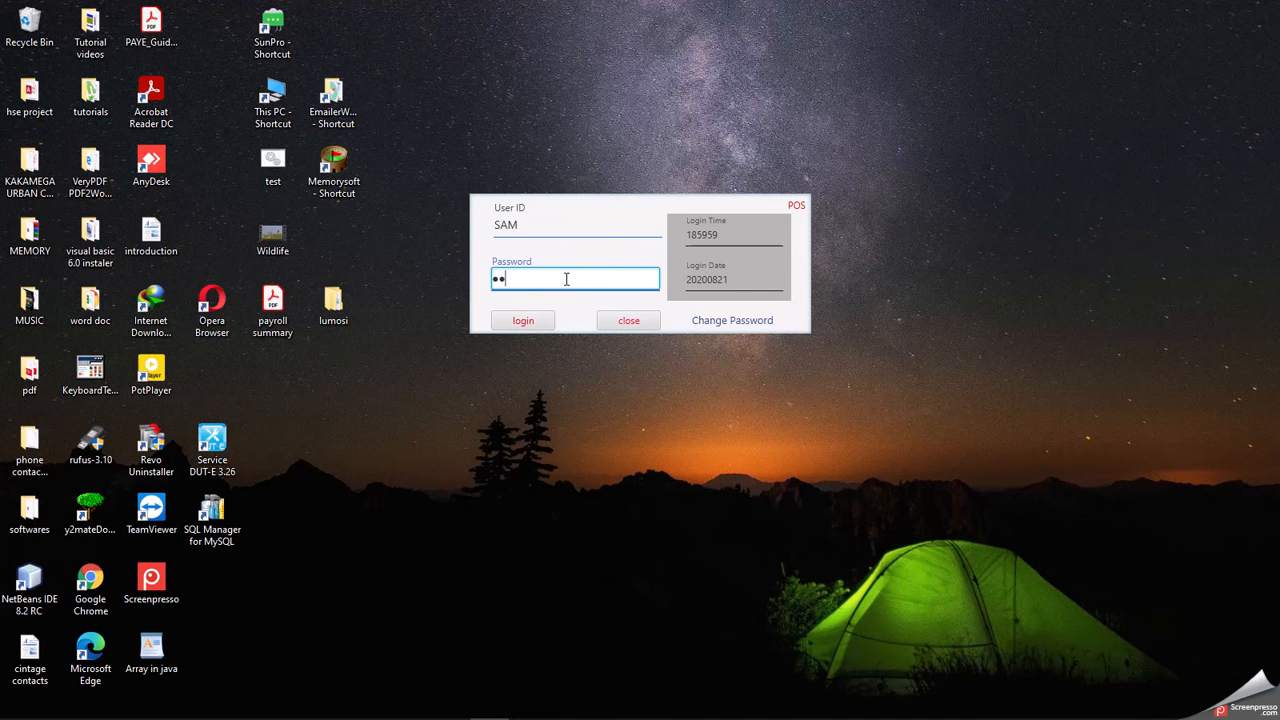
click(518, 324)
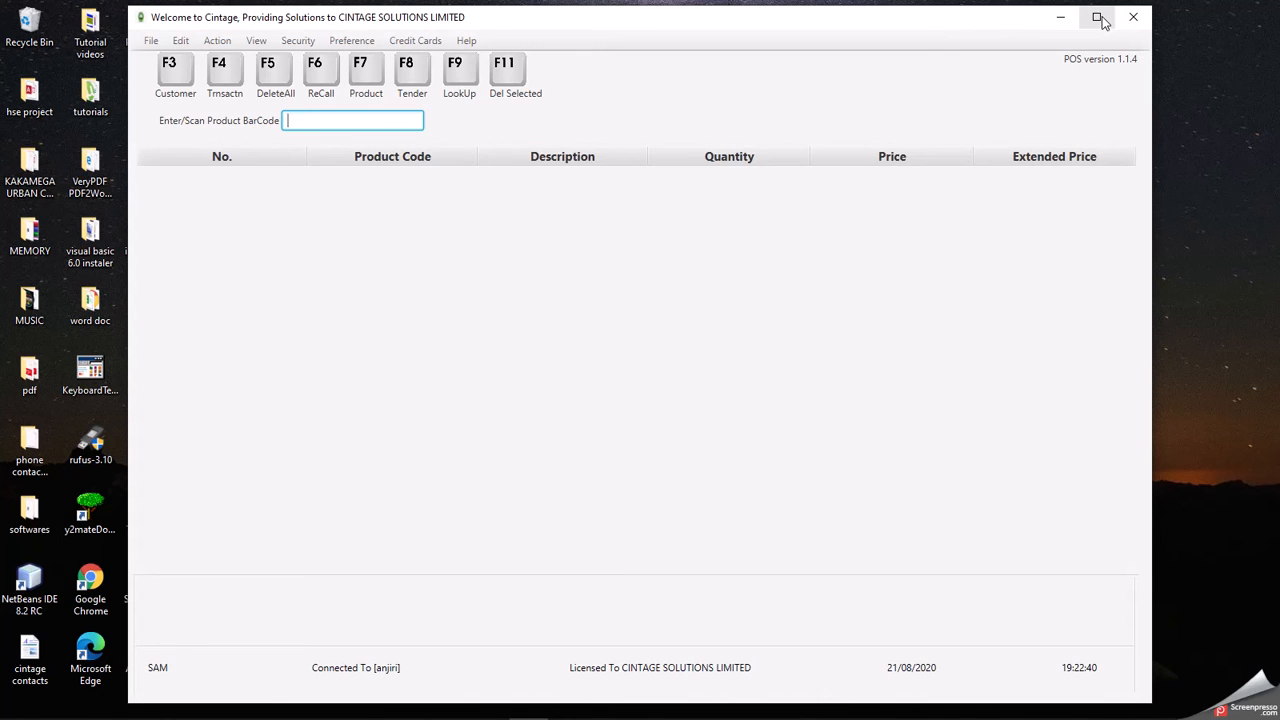
click(1100, 20)
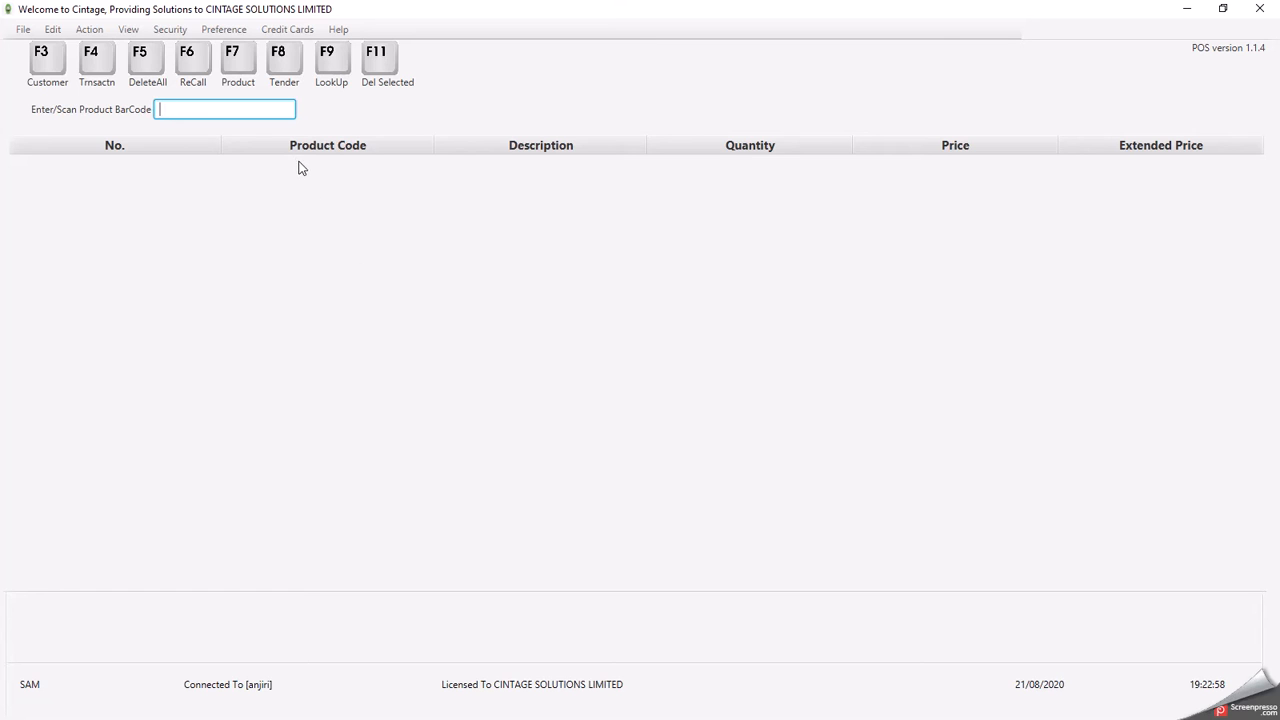
- Focus the barcode field, then open and close the Product LookUp list
click(205, 109)
click(331, 60)
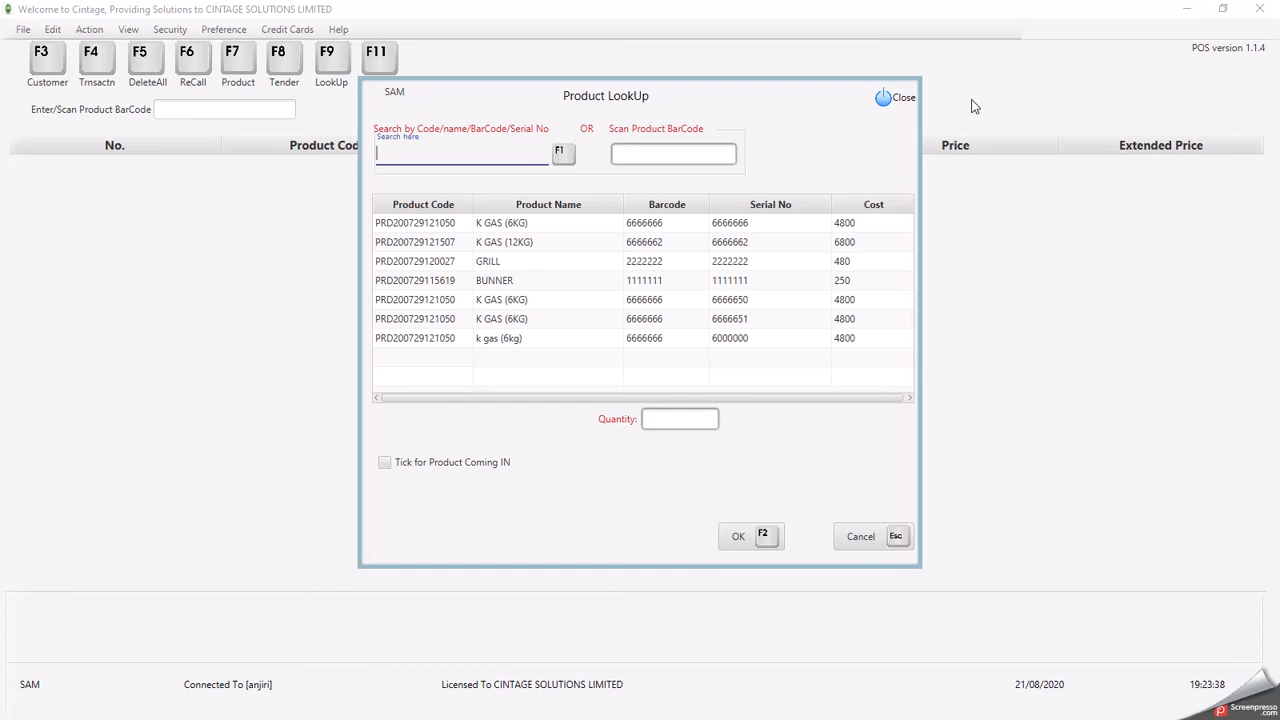
click(899, 99)
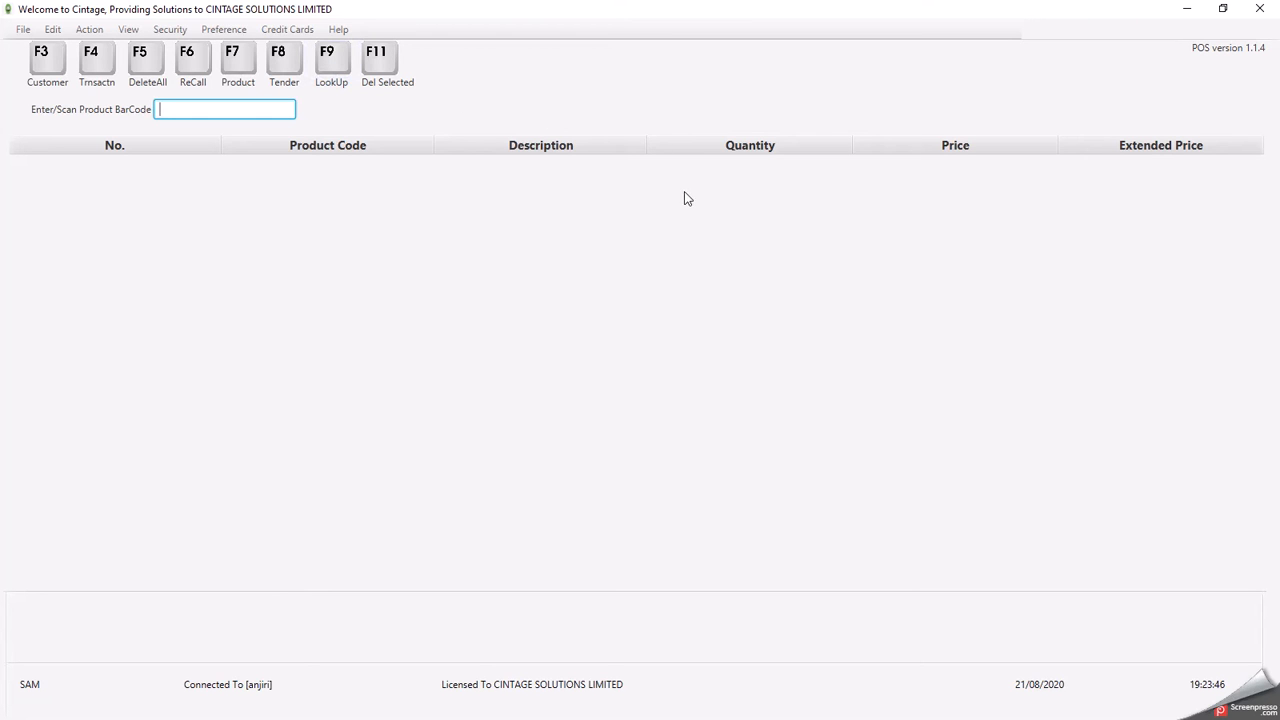
- Reopen Product LookUp with F9 and add two BUNNER to the sale
key(F9)
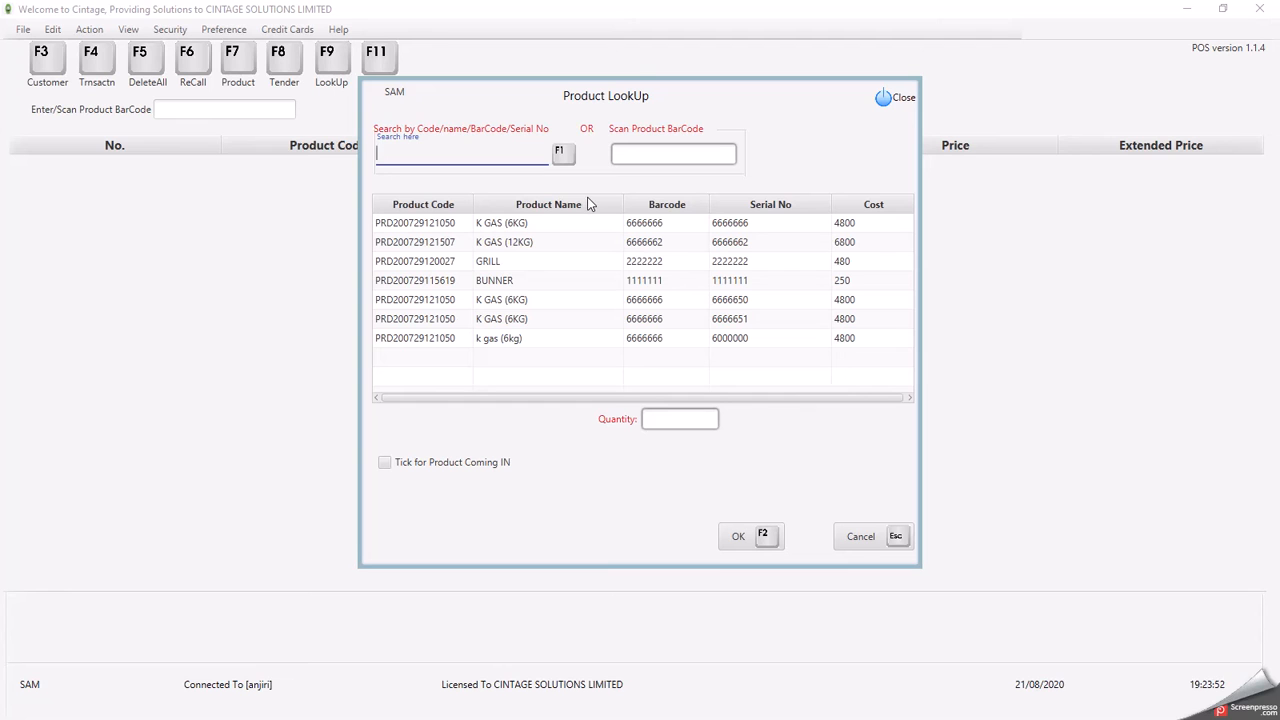
click(532, 228)
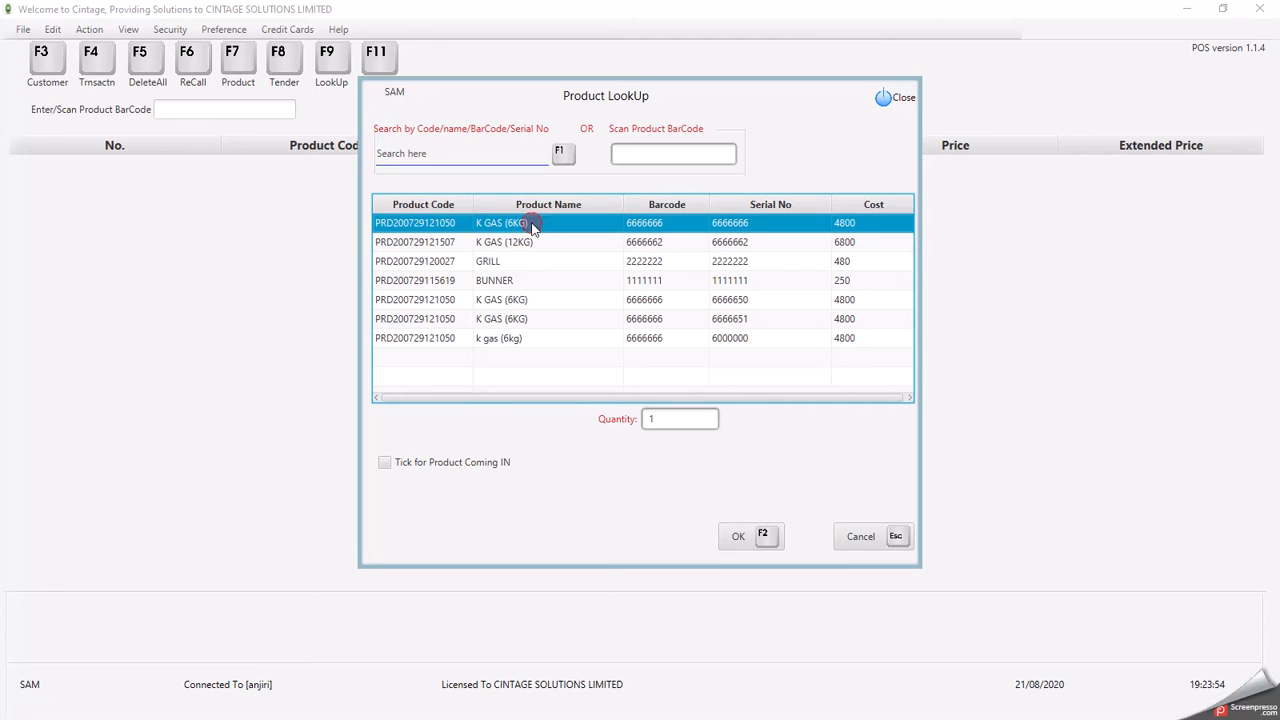
key(Down)
key(Down)
key(Down)
key(Down)
key(Down)
key(Down)
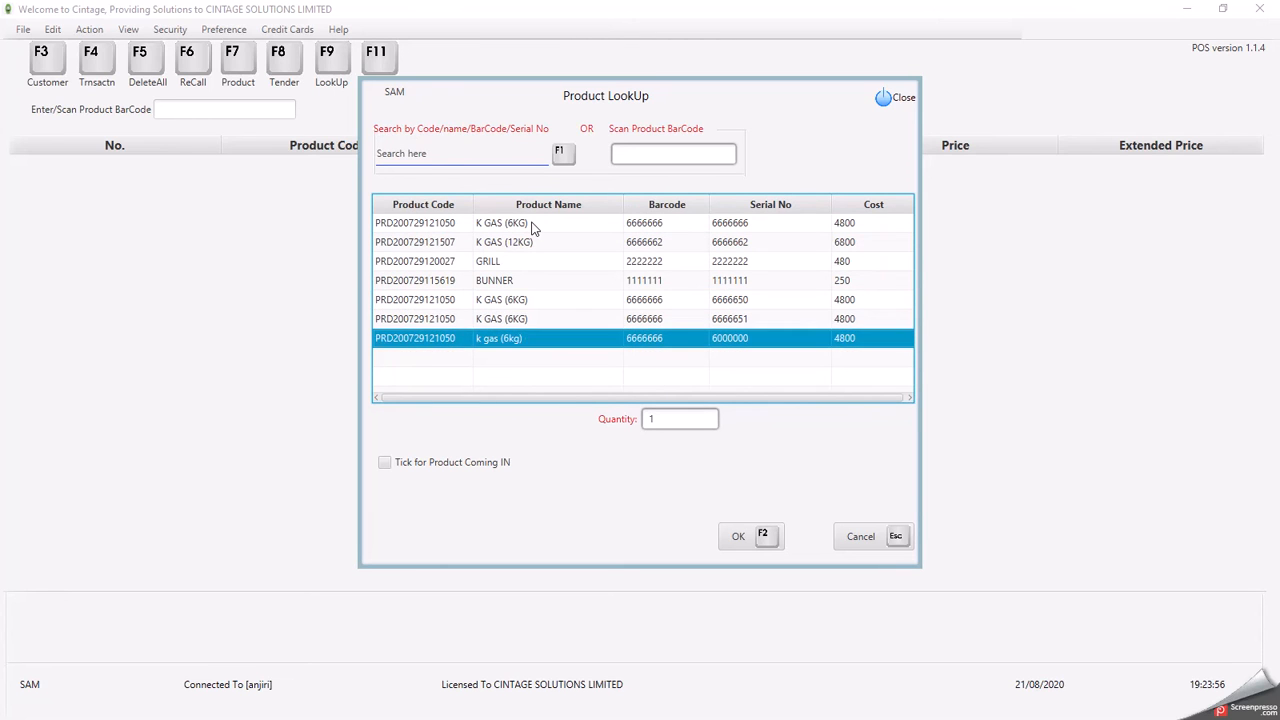
key(Up)
key(Up)
key(Up)
key(Up)
key(Up)
key(Up)
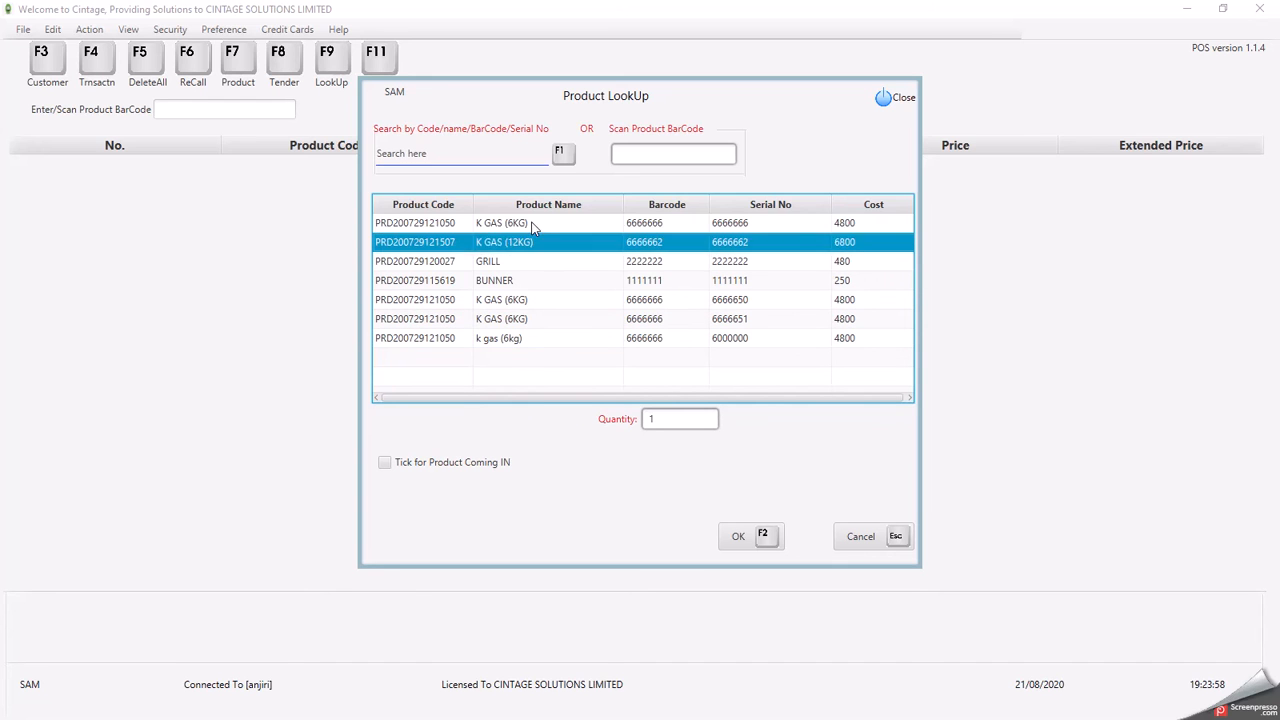
key(Down)
key(Down)
key(Down)
key(Down)
key(Down)
key(Down)
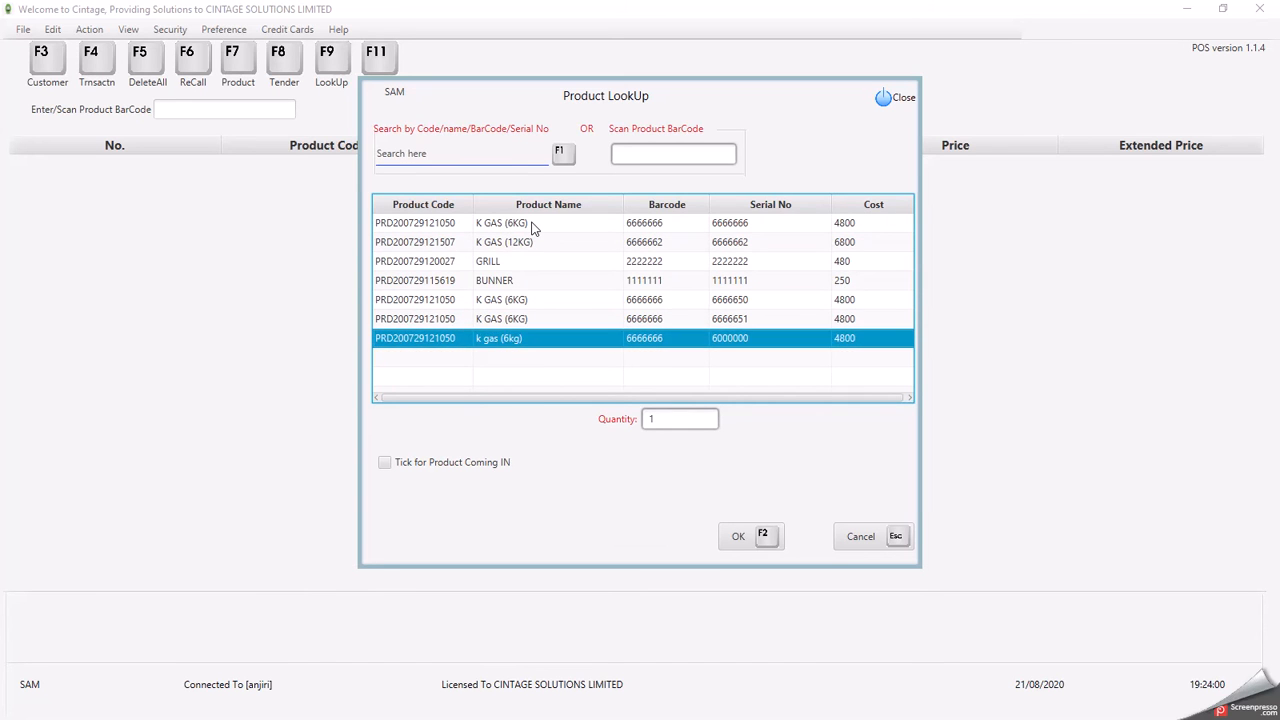
key(Up)
key(Up)
key(Up)
key(Up)
key(Up)
key(Up)
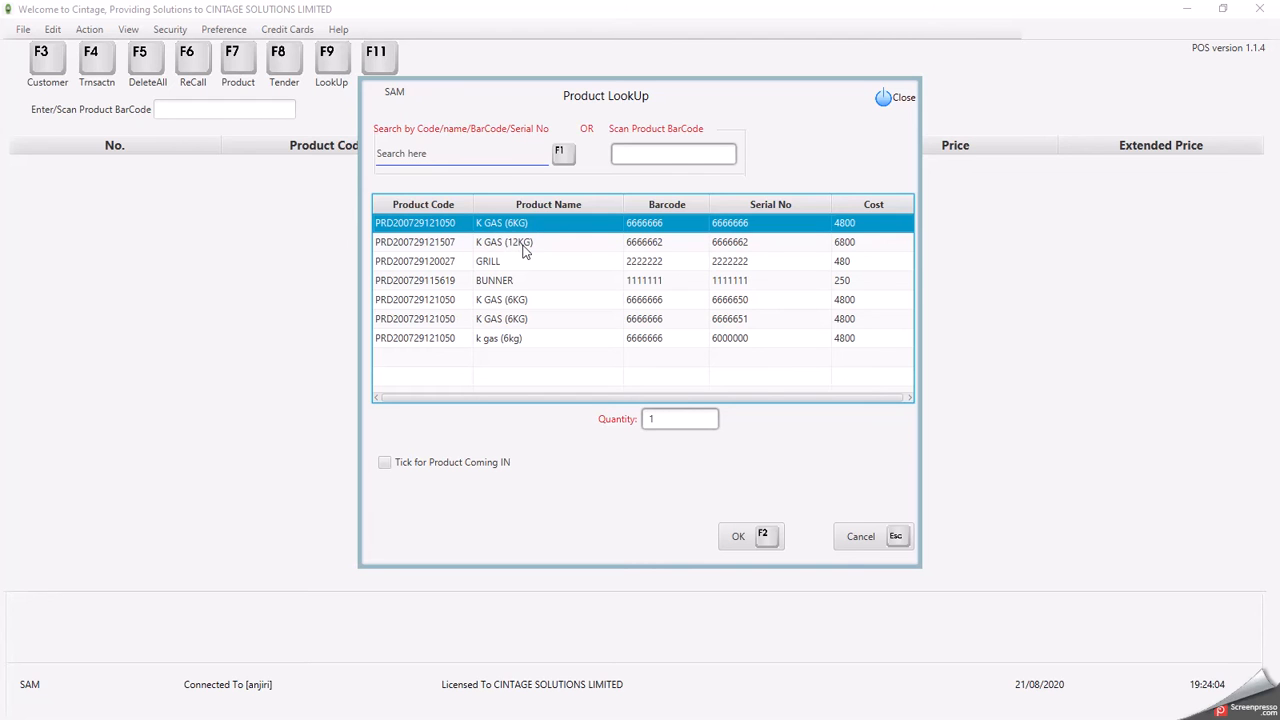
click(530, 248)
key(Down)
key(Down)
key(Down)
key(Down)
key(Down)
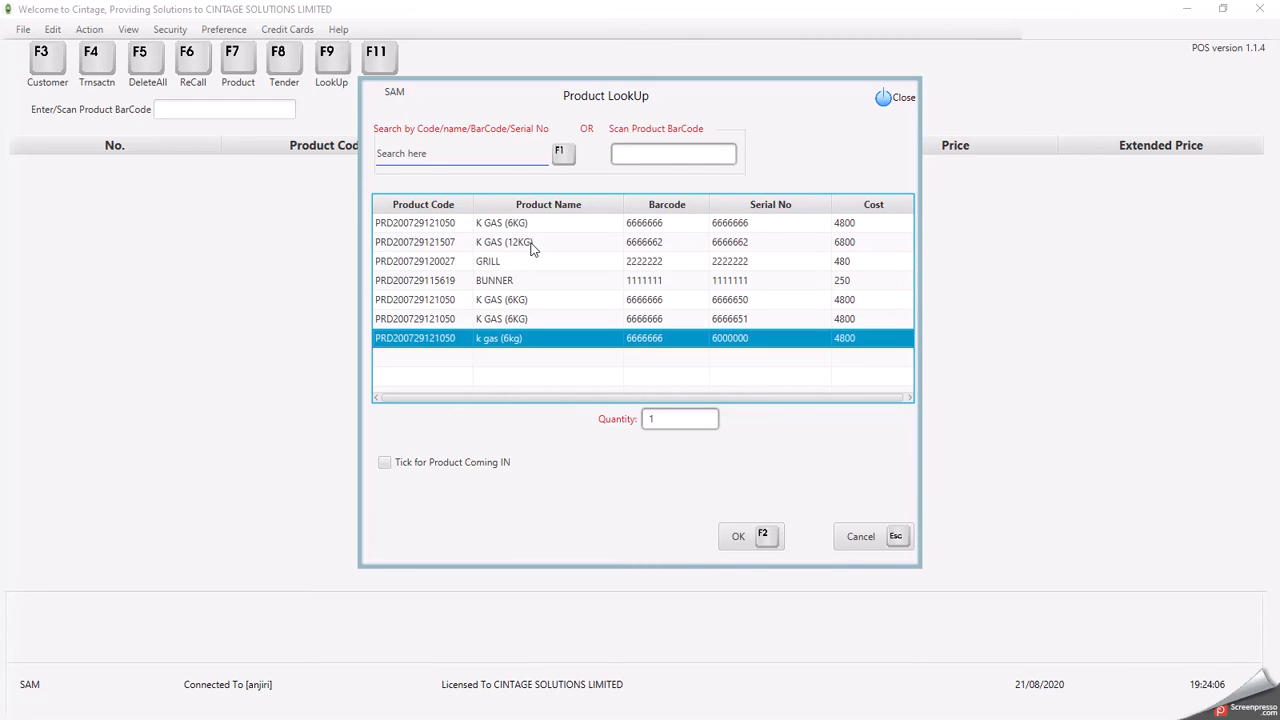
key(Up)
key(Up)
key(Up)
key(Up)
key(Up)
key(Up)
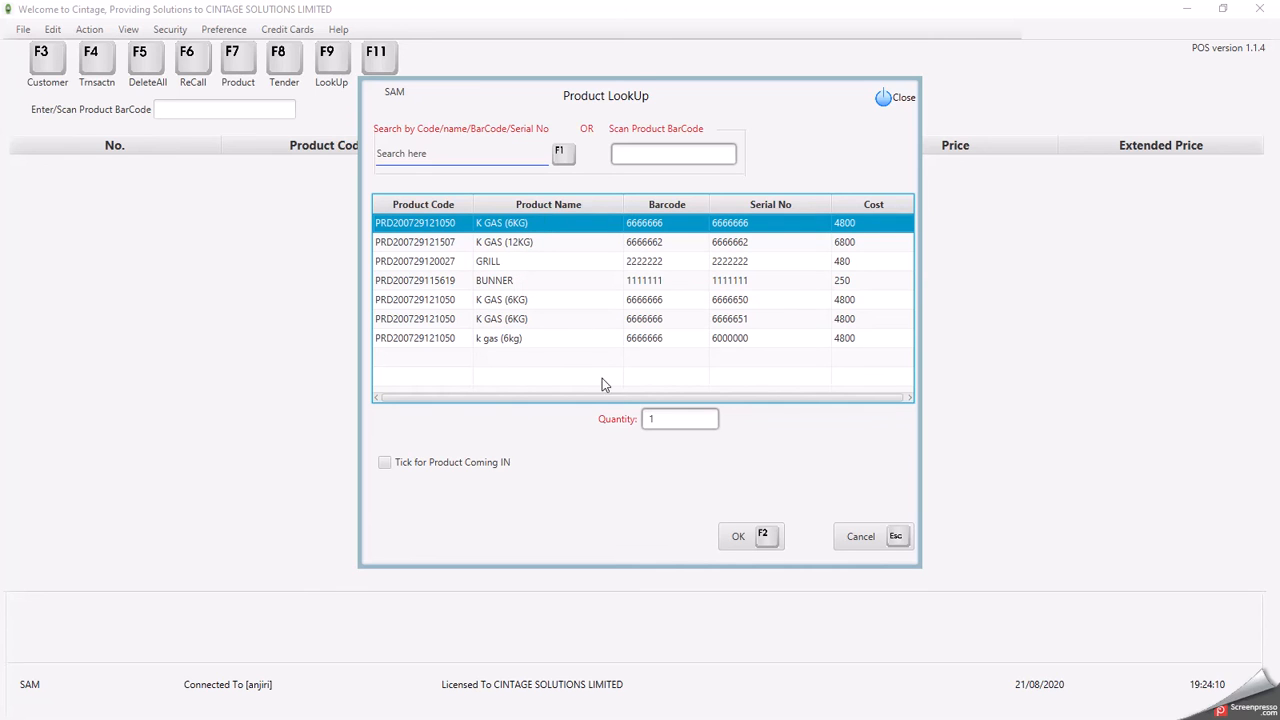
click(675, 419)
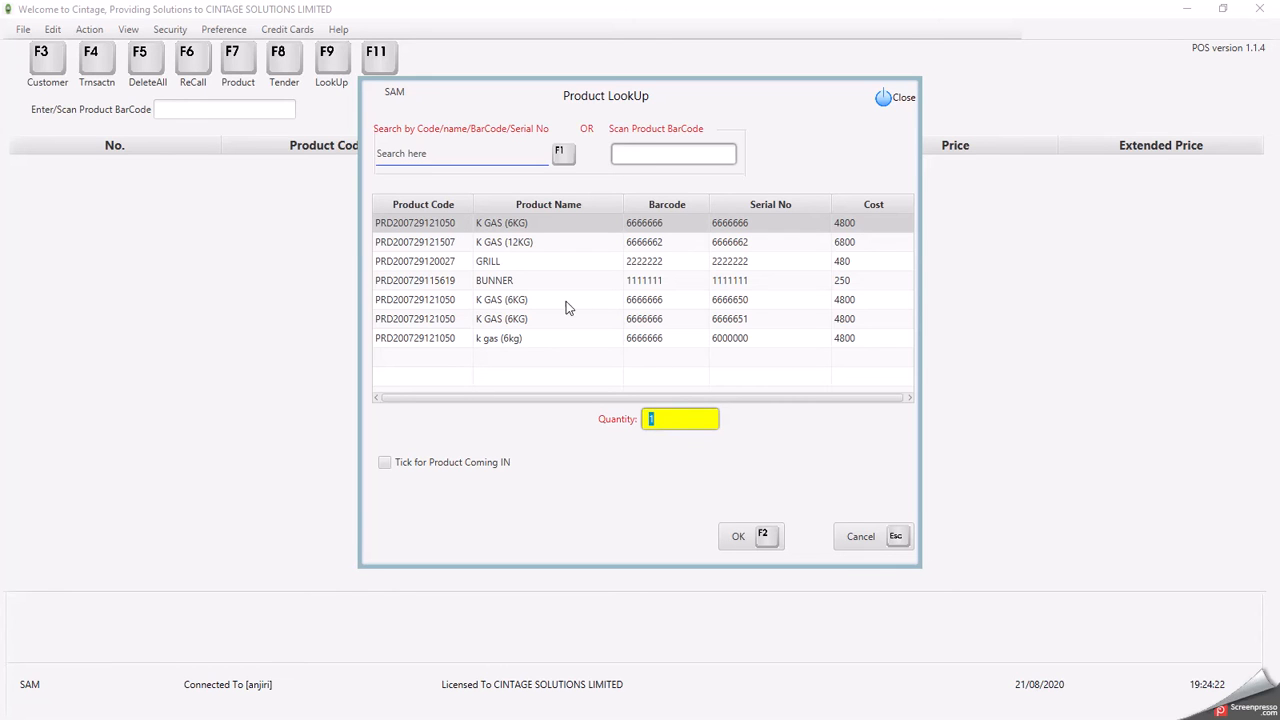
click(546, 226)
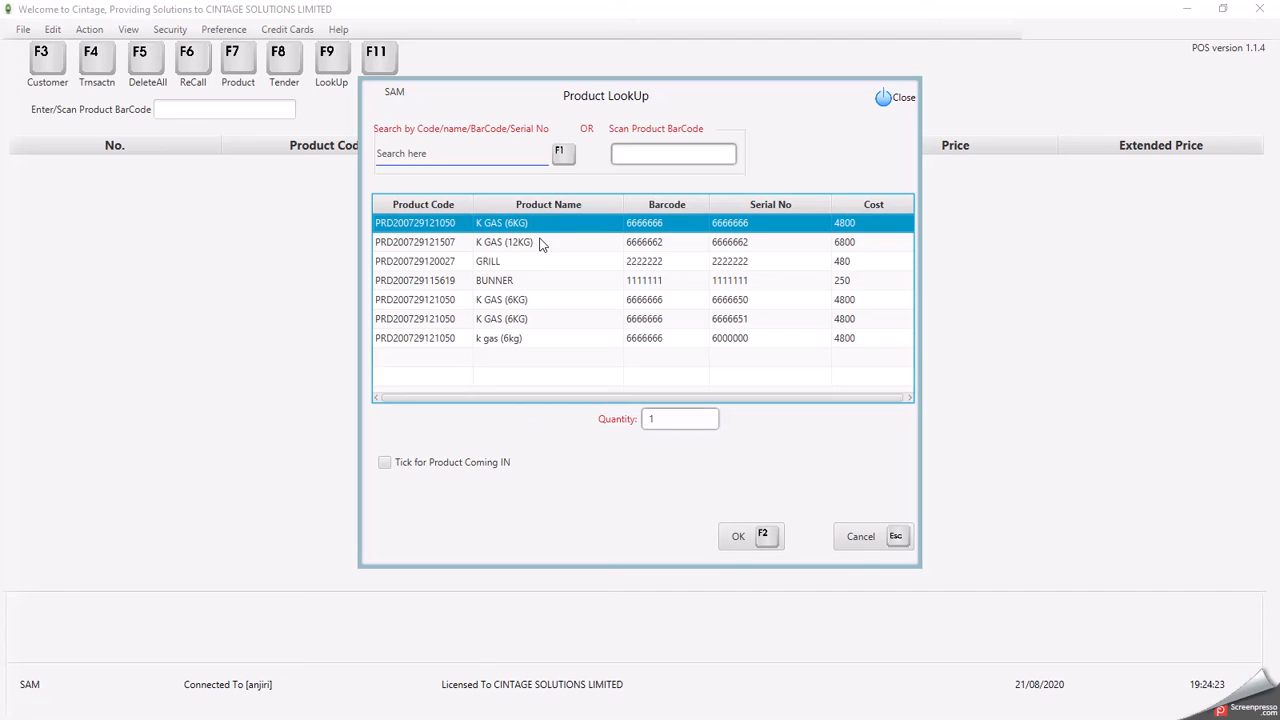
click(528, 282)
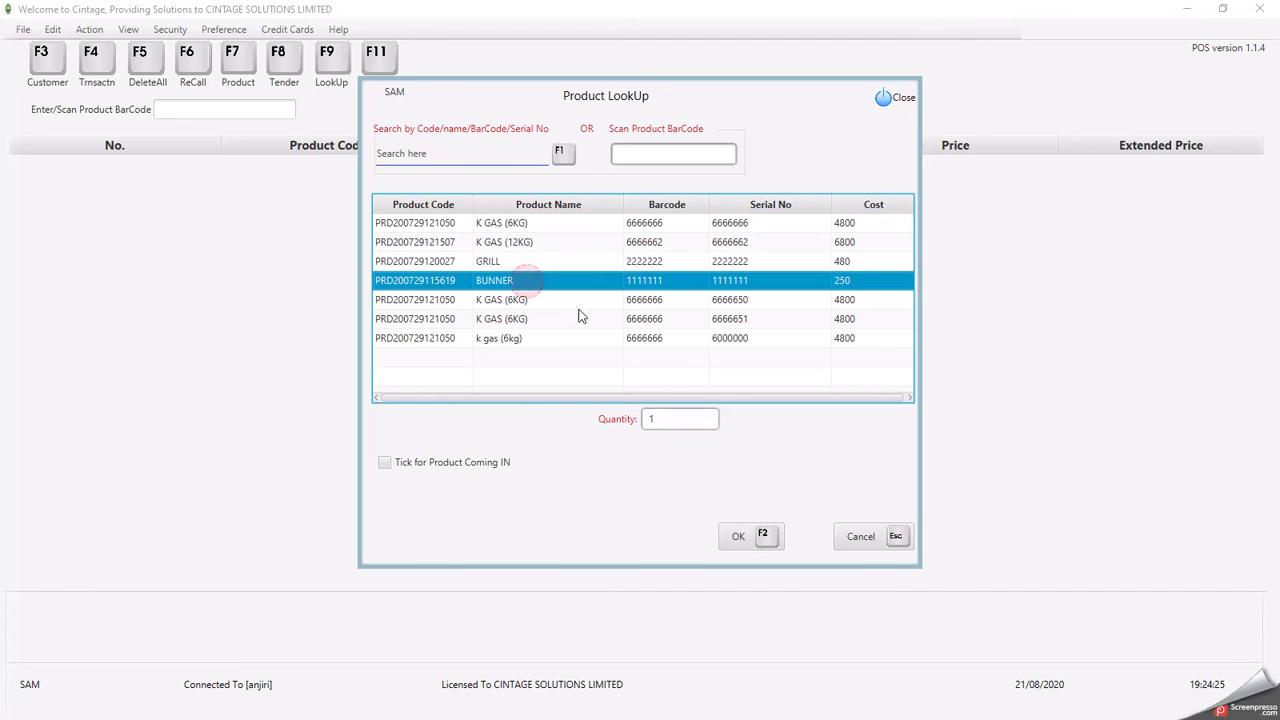
click(664, 423)
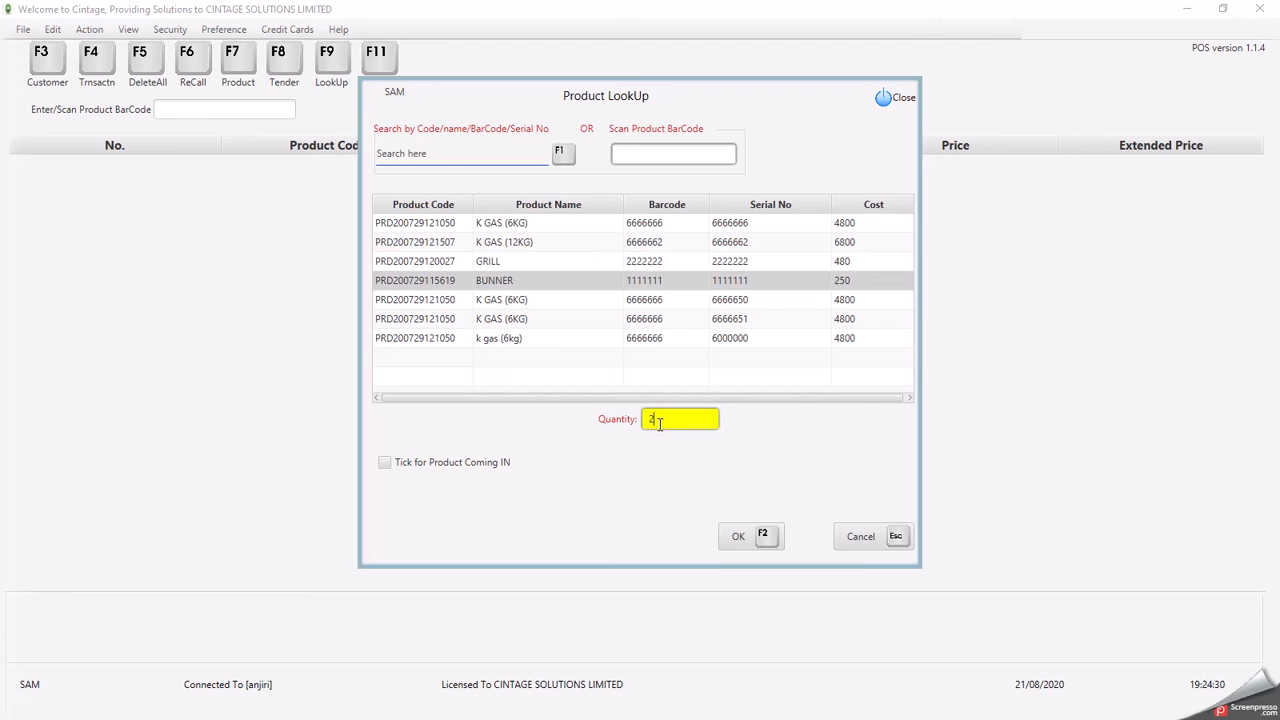
click(737, 540)
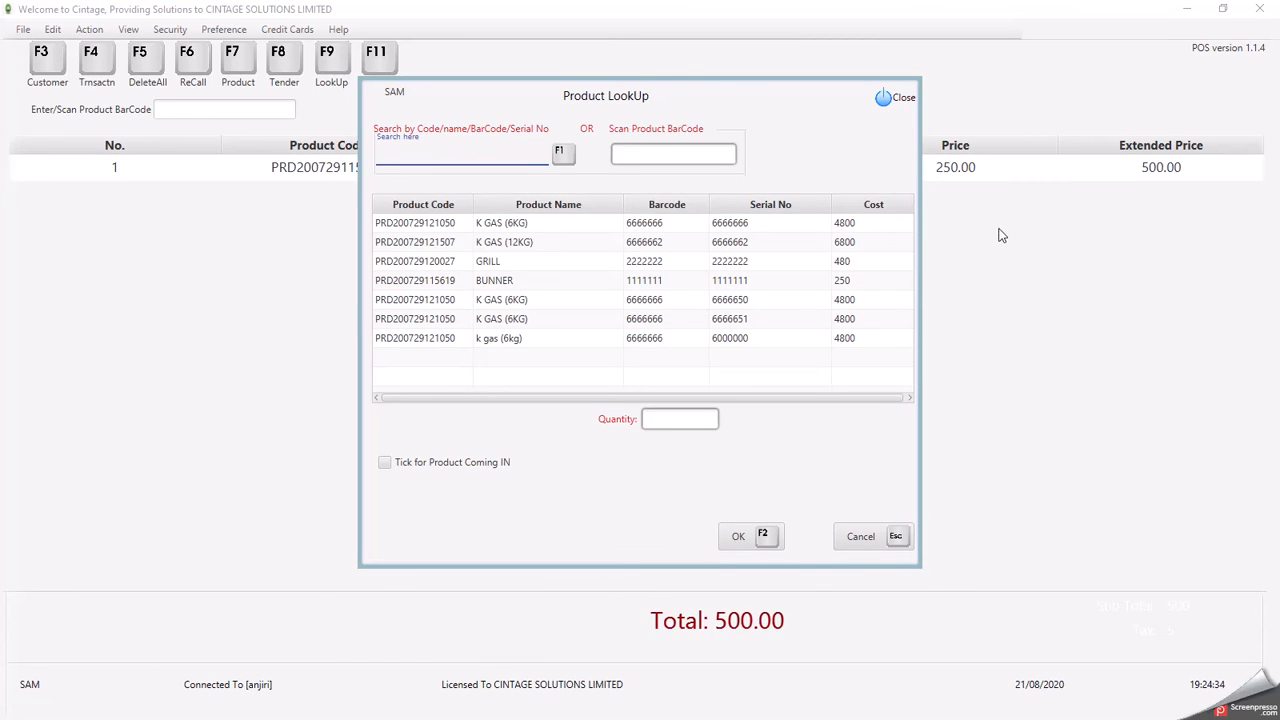
- Add one GRILL and one K GAS (12KG), bringing the total to 7780.00
click(500, 264)
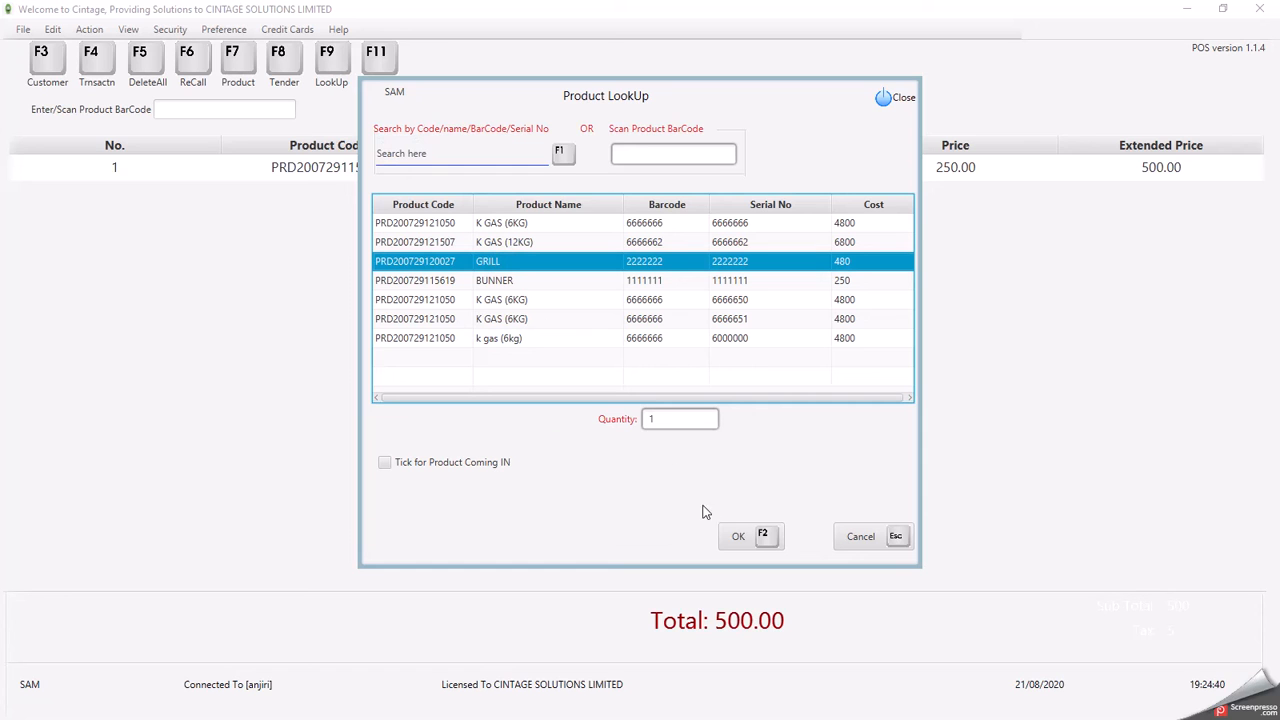
click(748, 536)
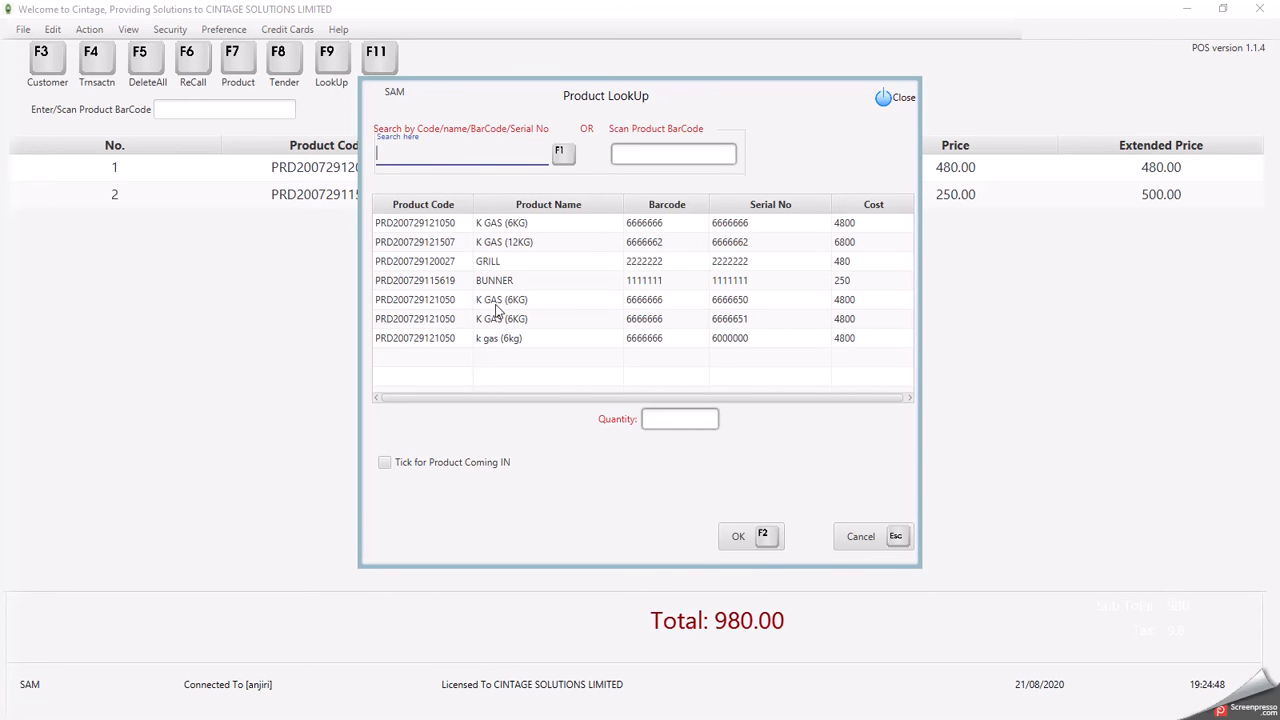
click(491, 342)
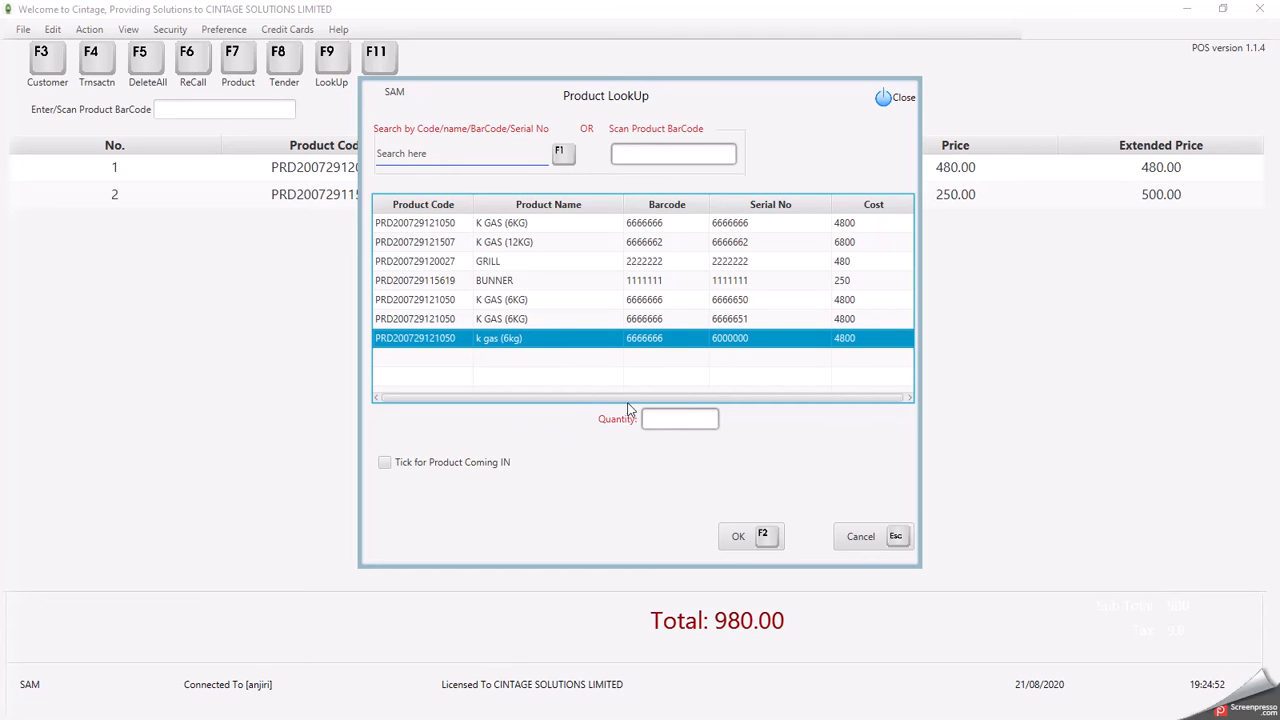
click(485, 245)
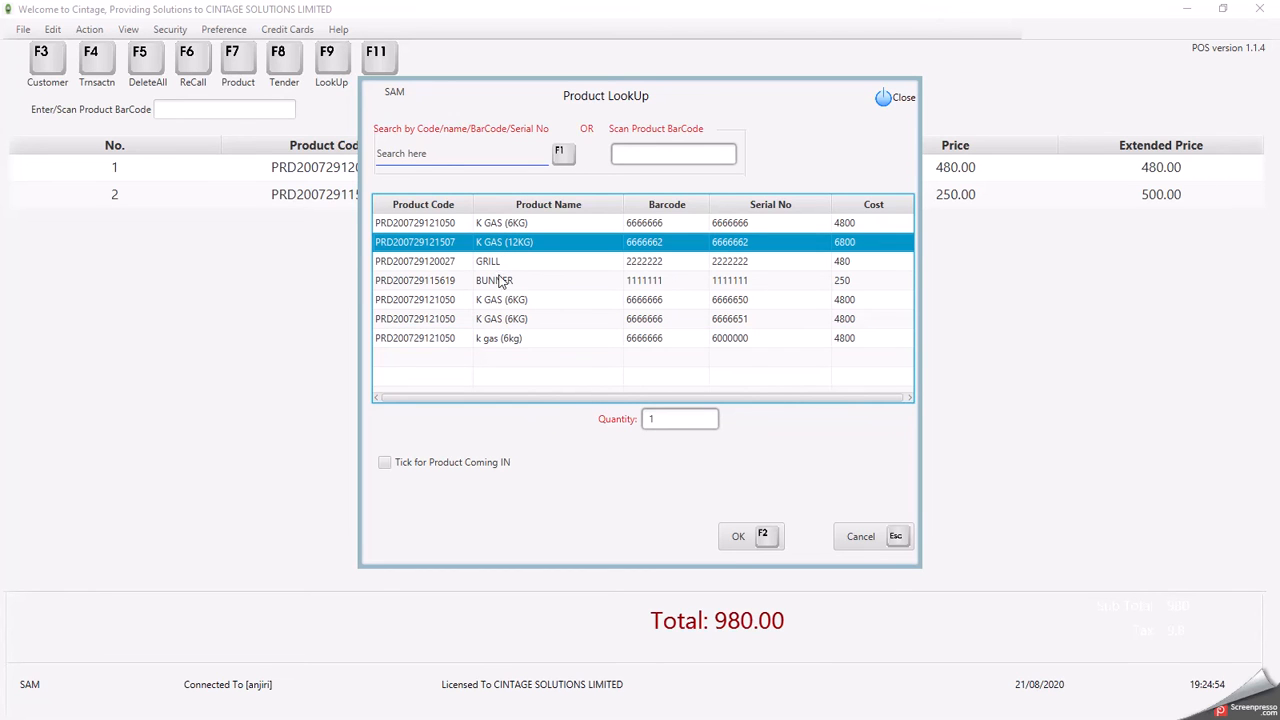
click(728, 538)
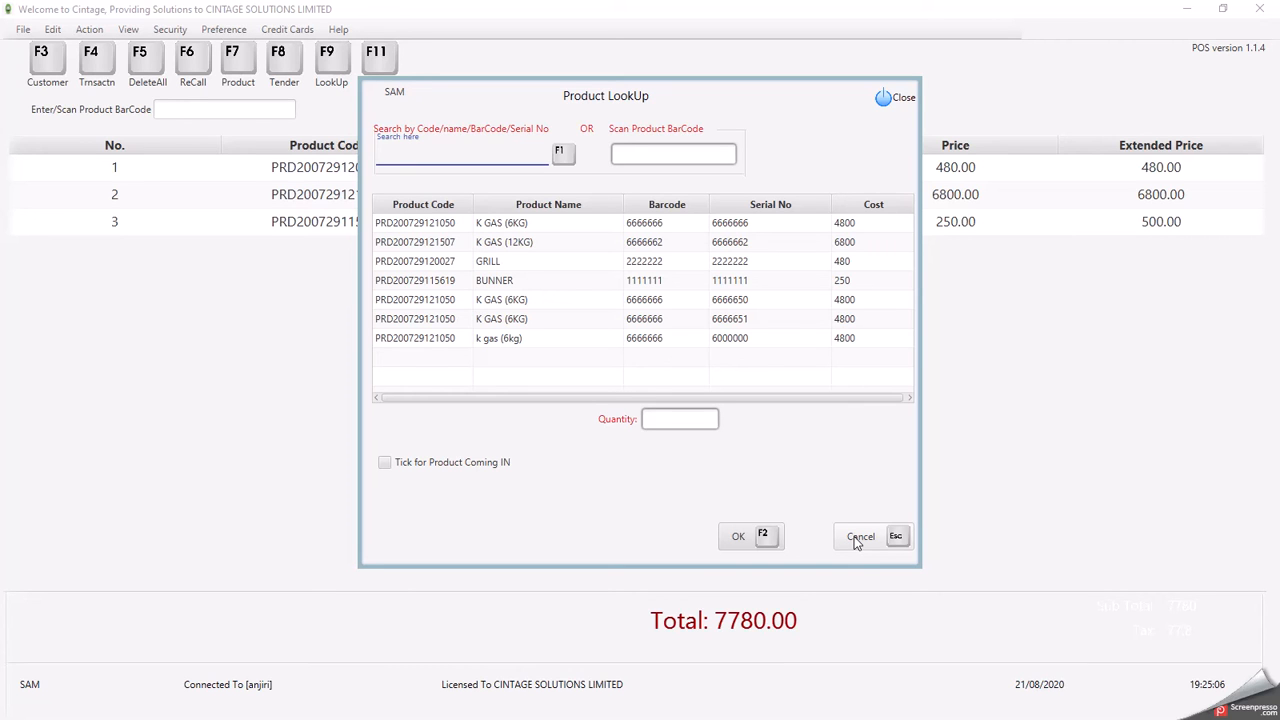
click(854, 536)
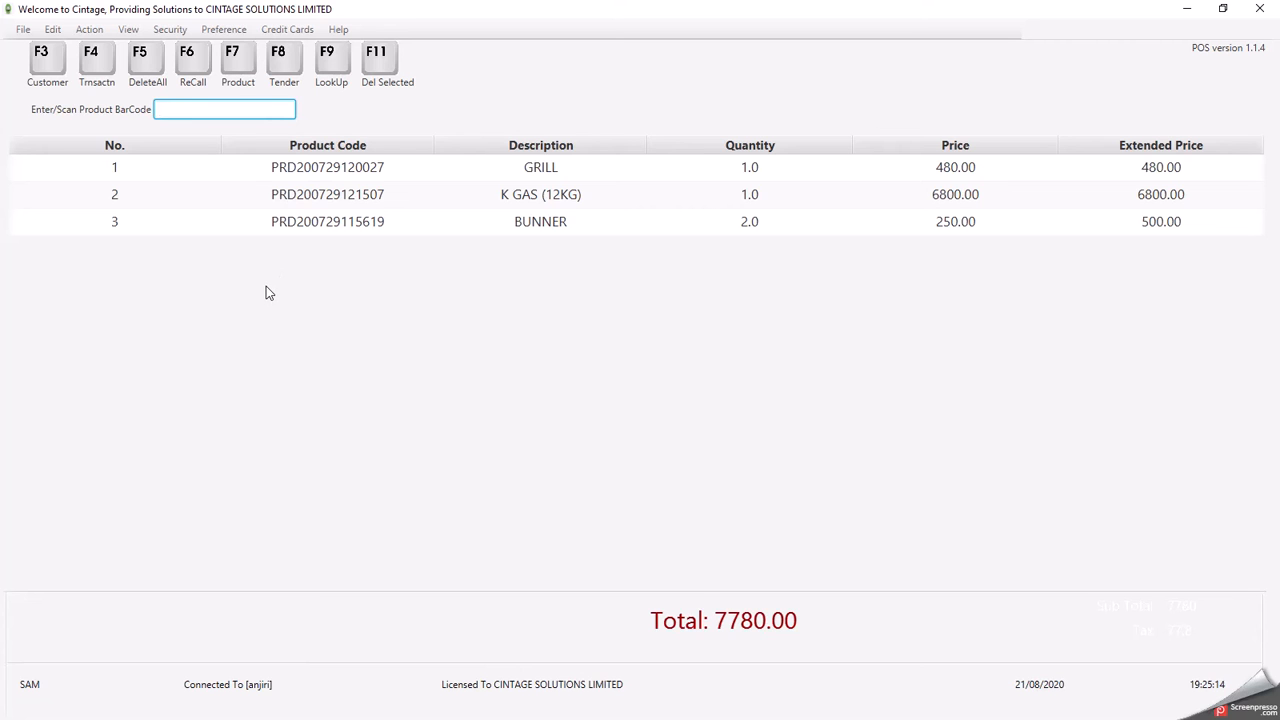
- Open the Transaction payment dialog for the 7780.00 sale with F8 Tender
key(F8)
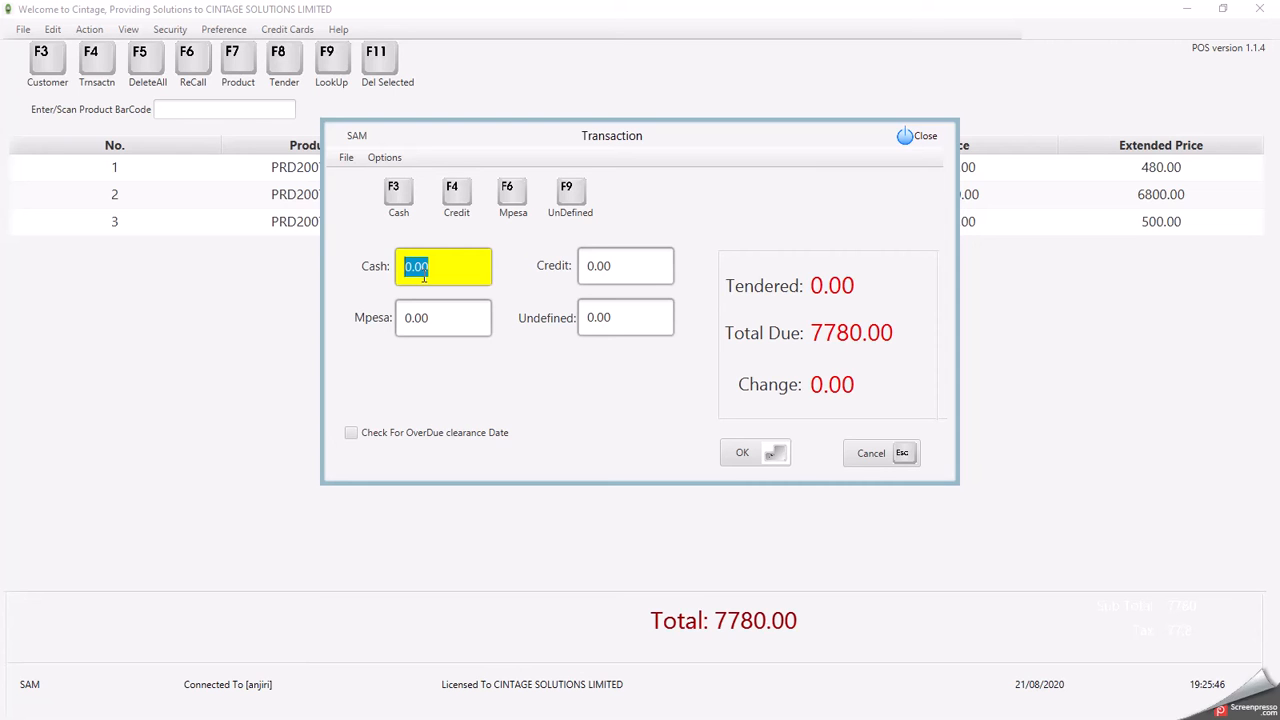
- Pay the 7780.00 sale with 7000 cash and 780 Mpesa and complete it
text(700)
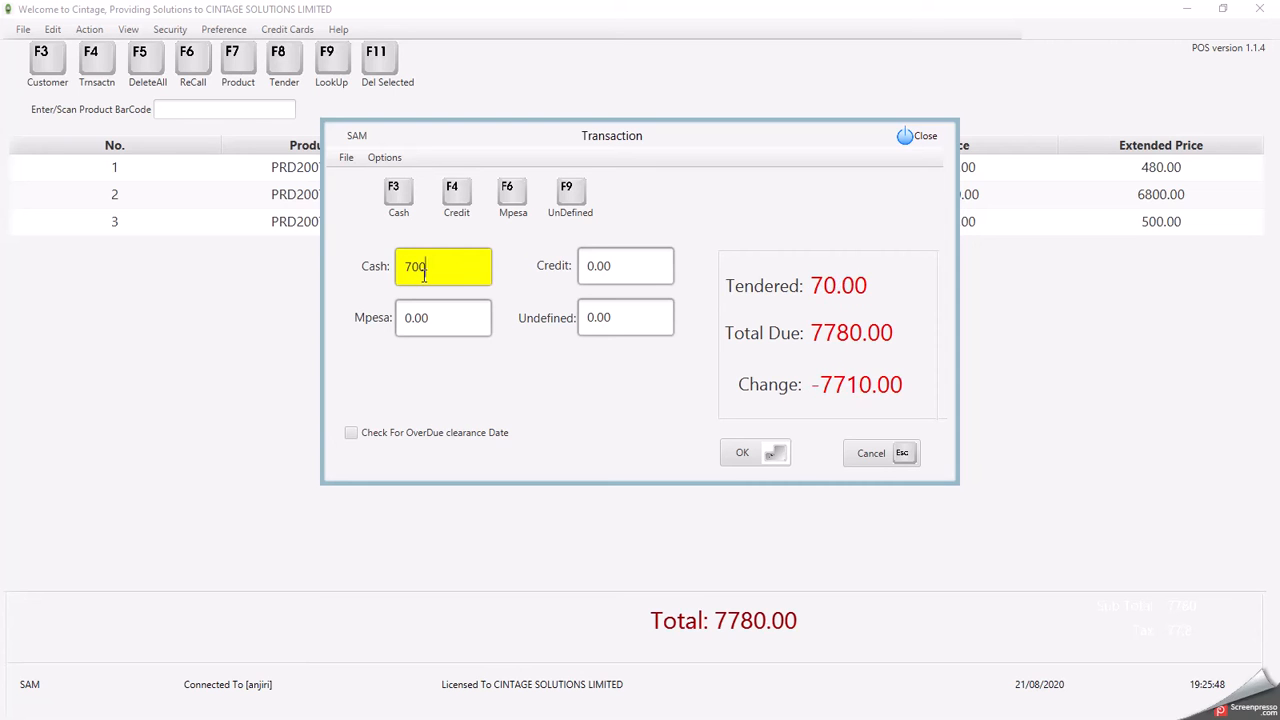
text(0)
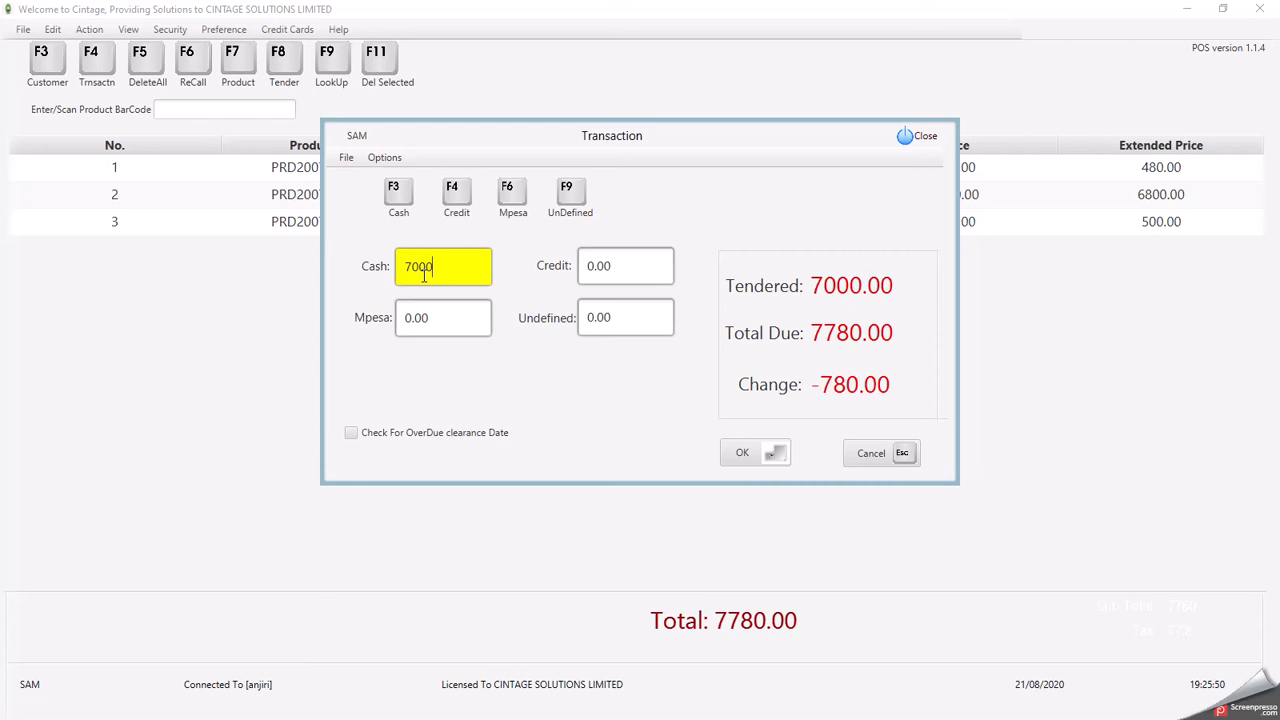
click(430, 320)
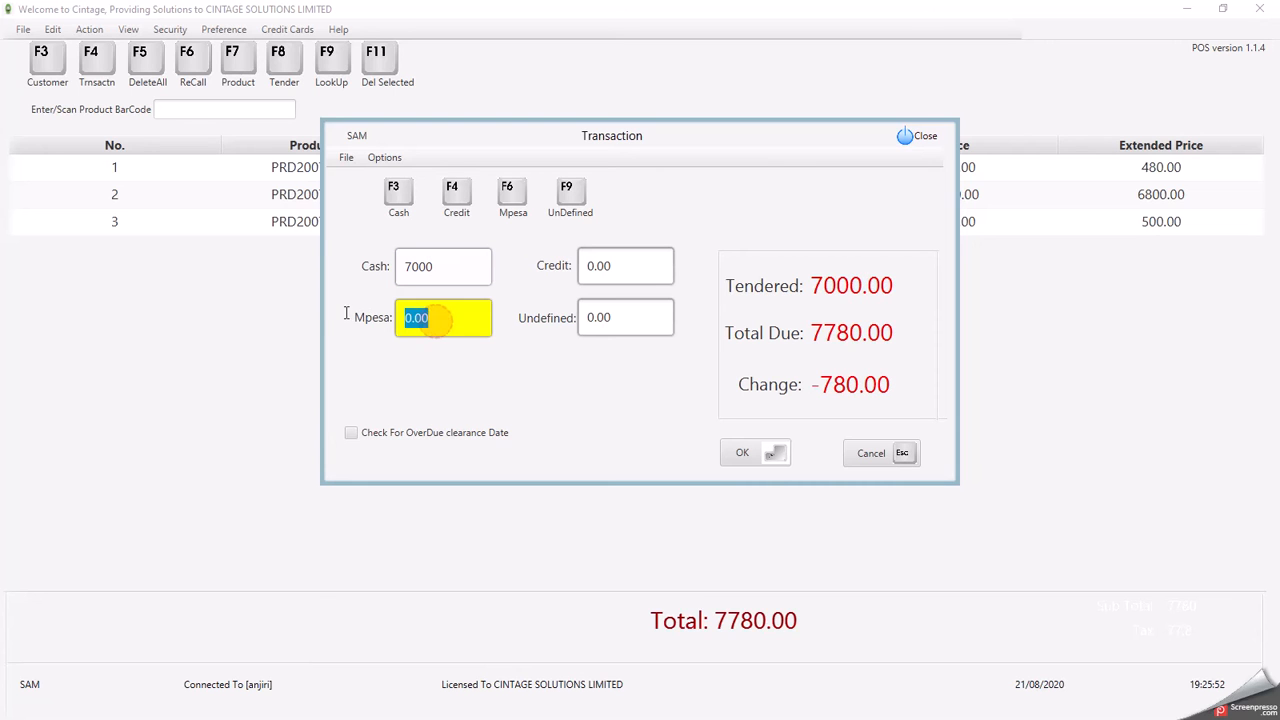
text(780)
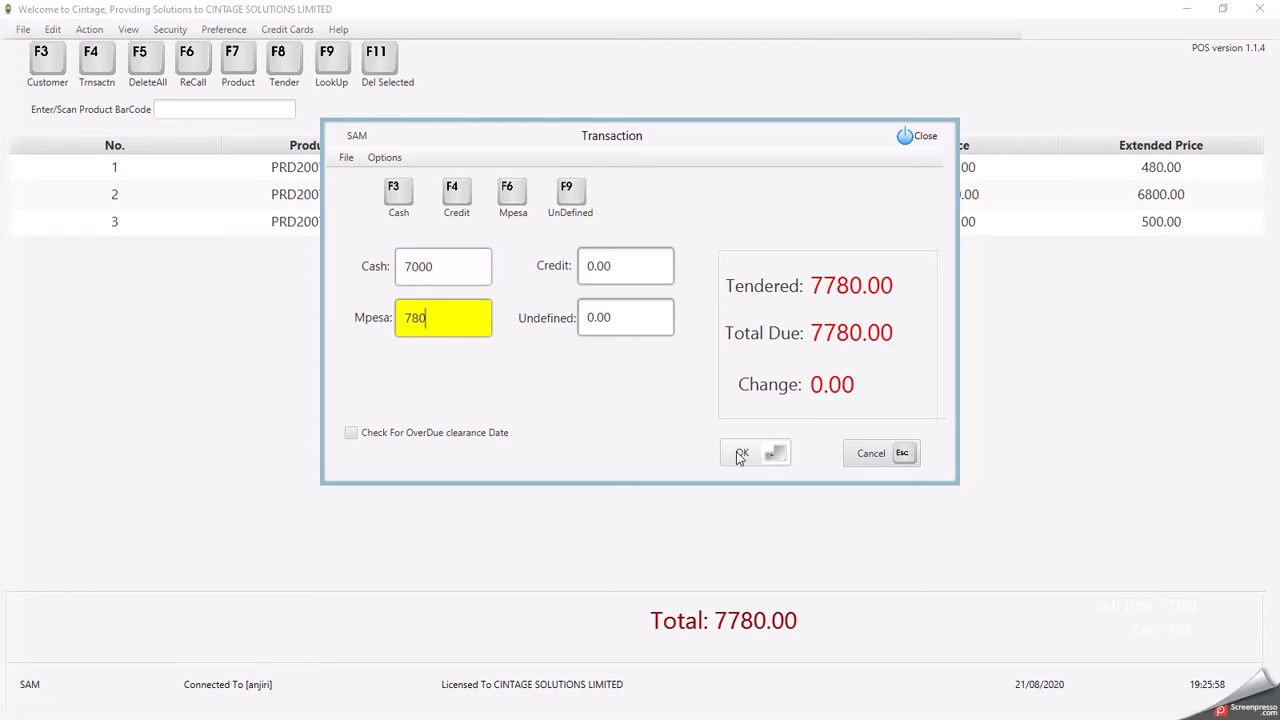
key(Return)
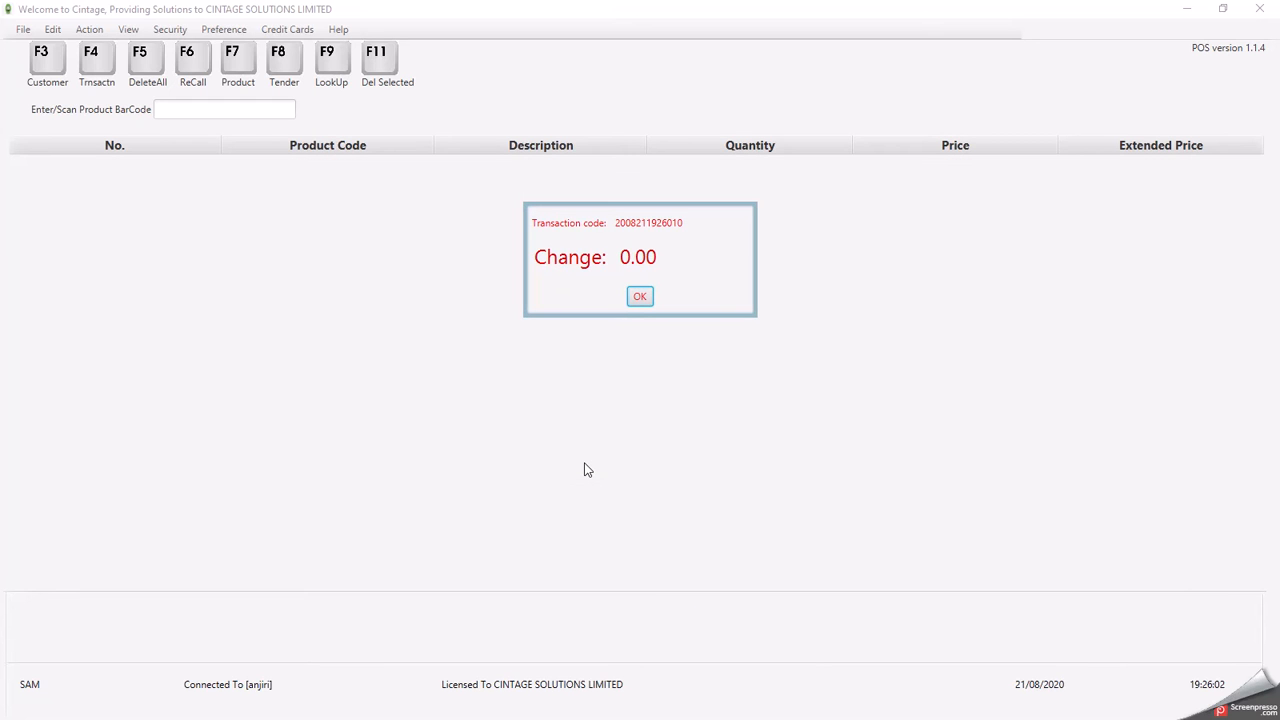
- Dismiss the Change notice and print the receipt to Microsoft XPS Document Writer
click(641, 299)
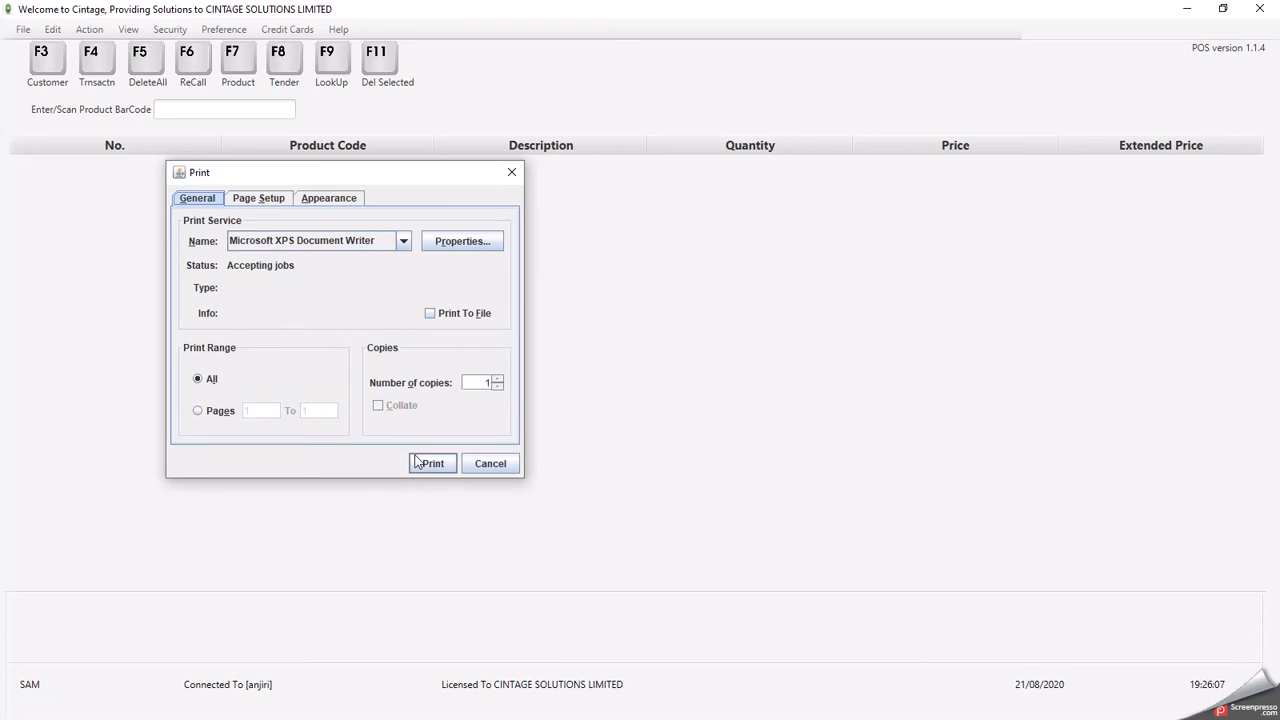
click(425, 466)
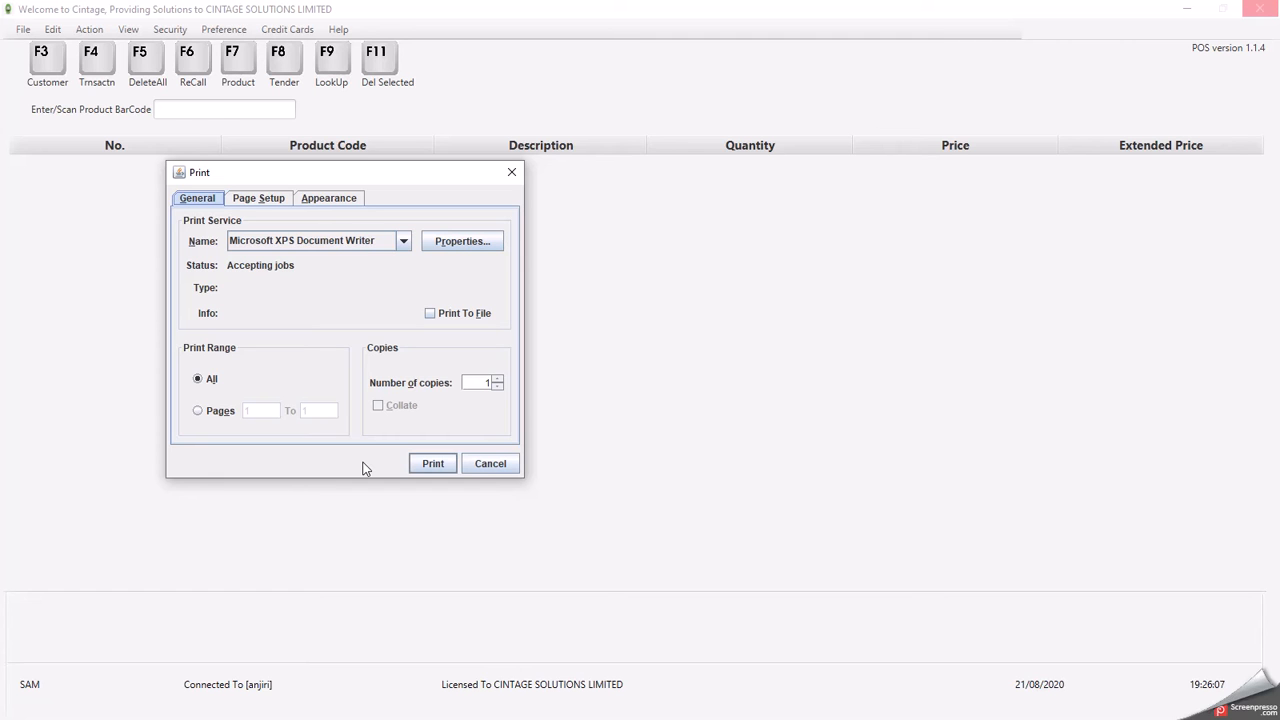
click(433, 464)
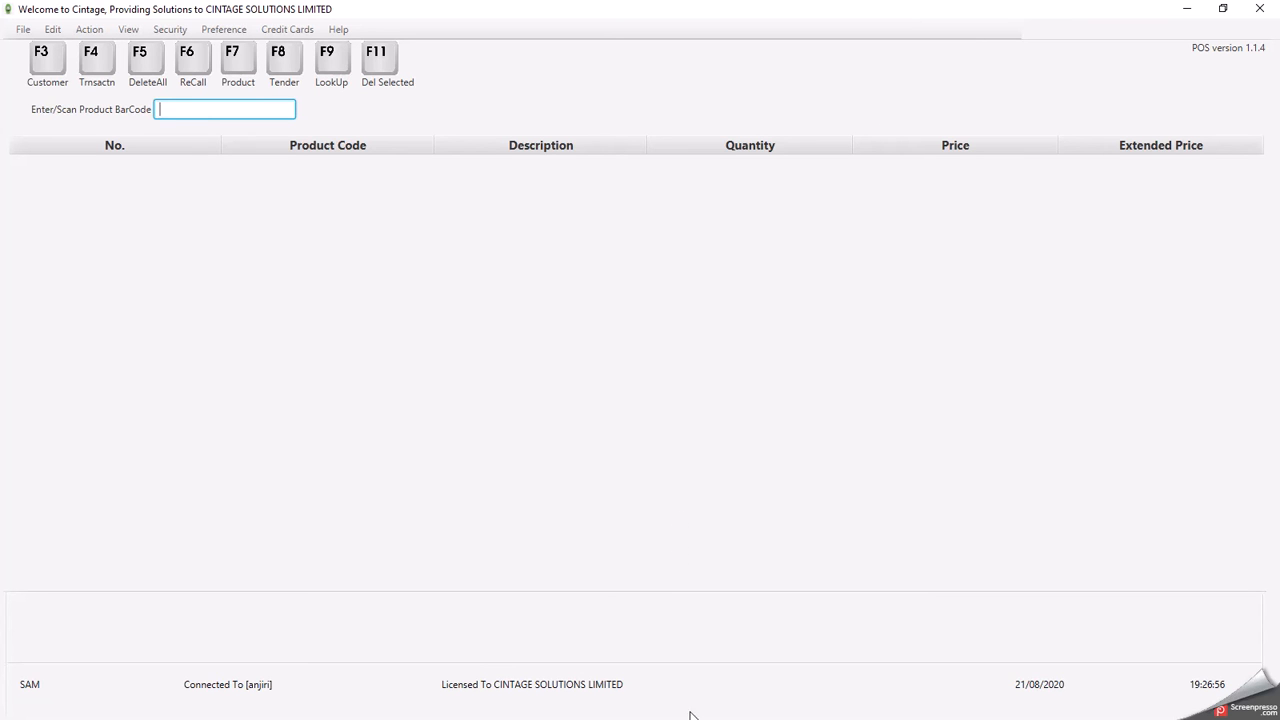
- Minimise the Cintage POS window to reveal the desktop
click(1222, 8)
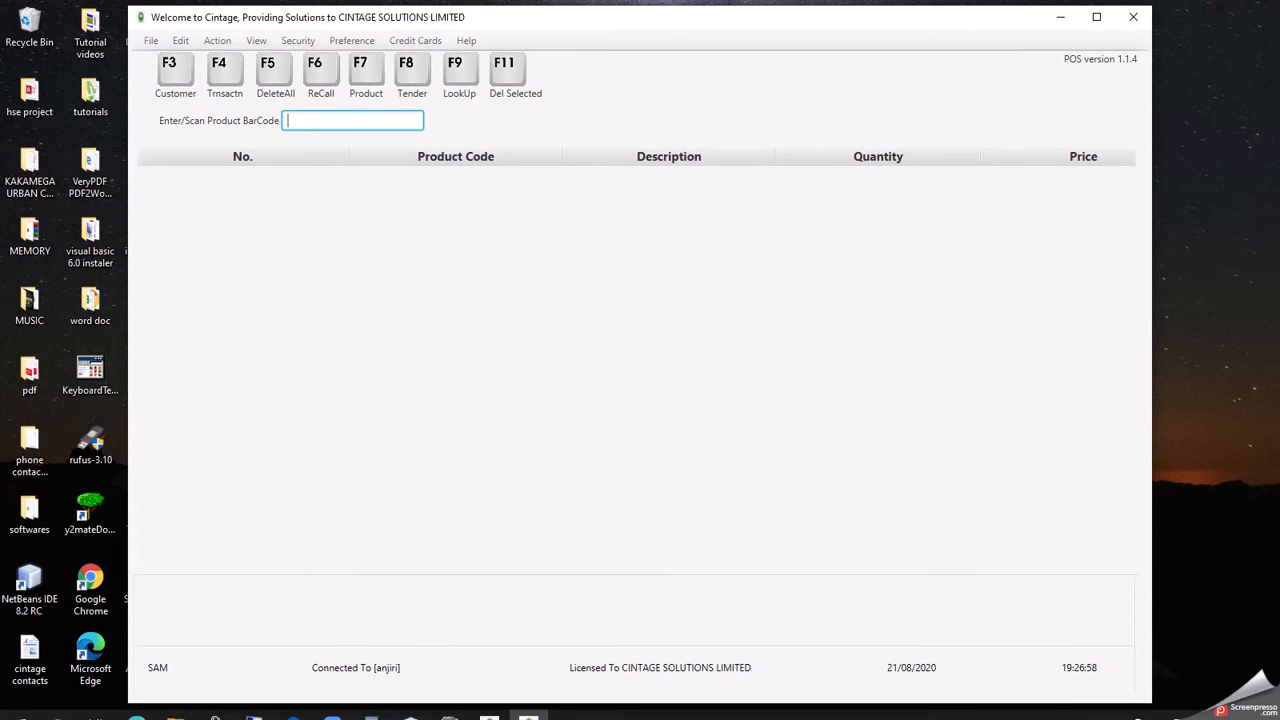
click(1096, 17)
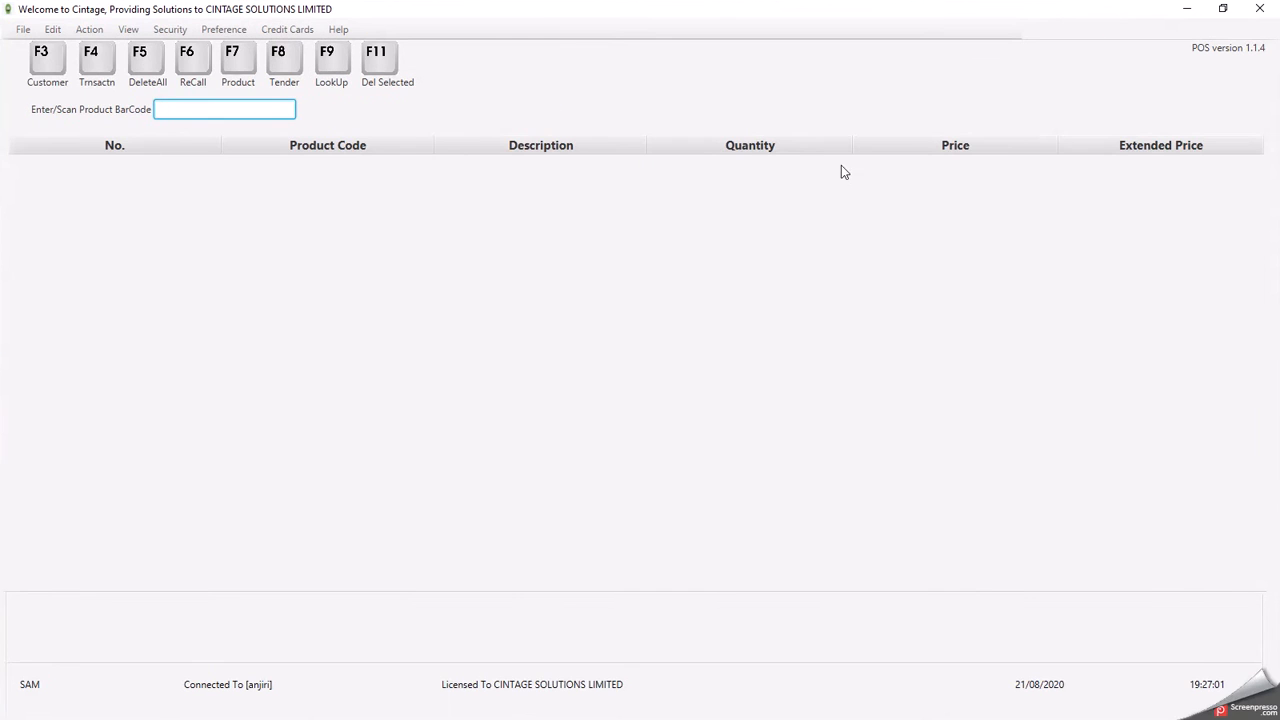
click(1185, 16)
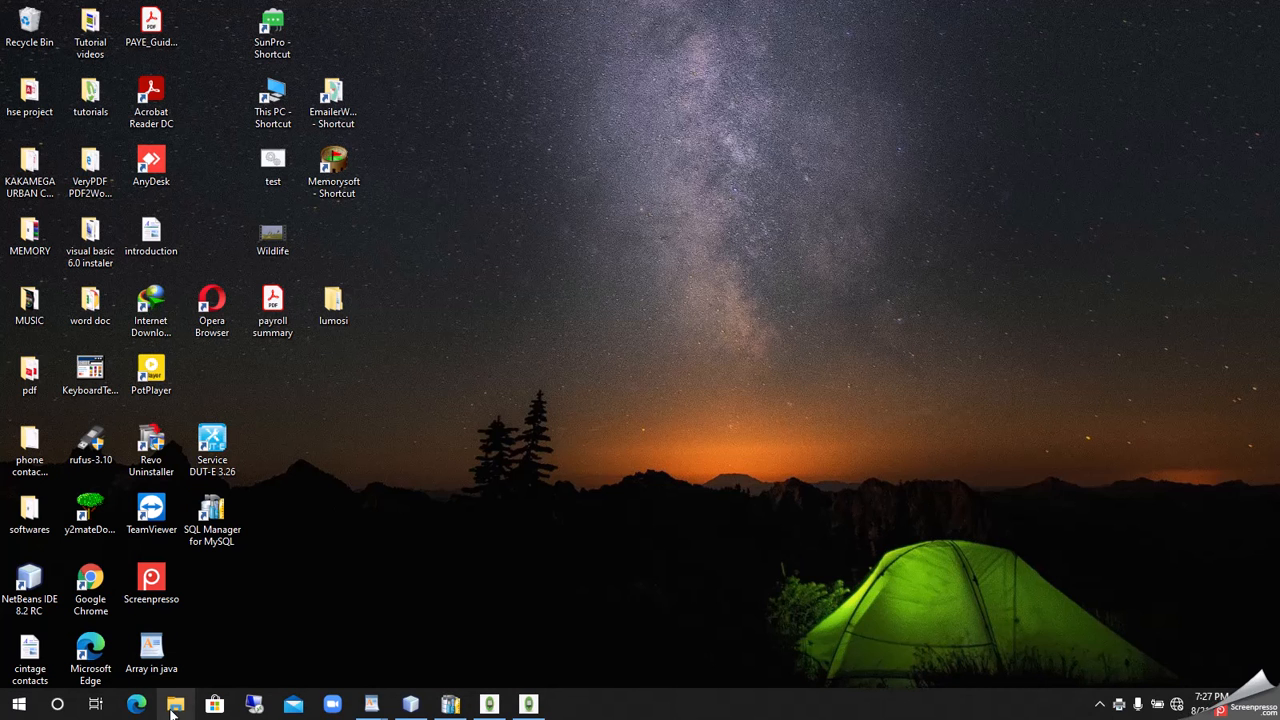
- In File Explorer, browse to Documents and select the Java Printing (13) receipt file
click(173, 706)
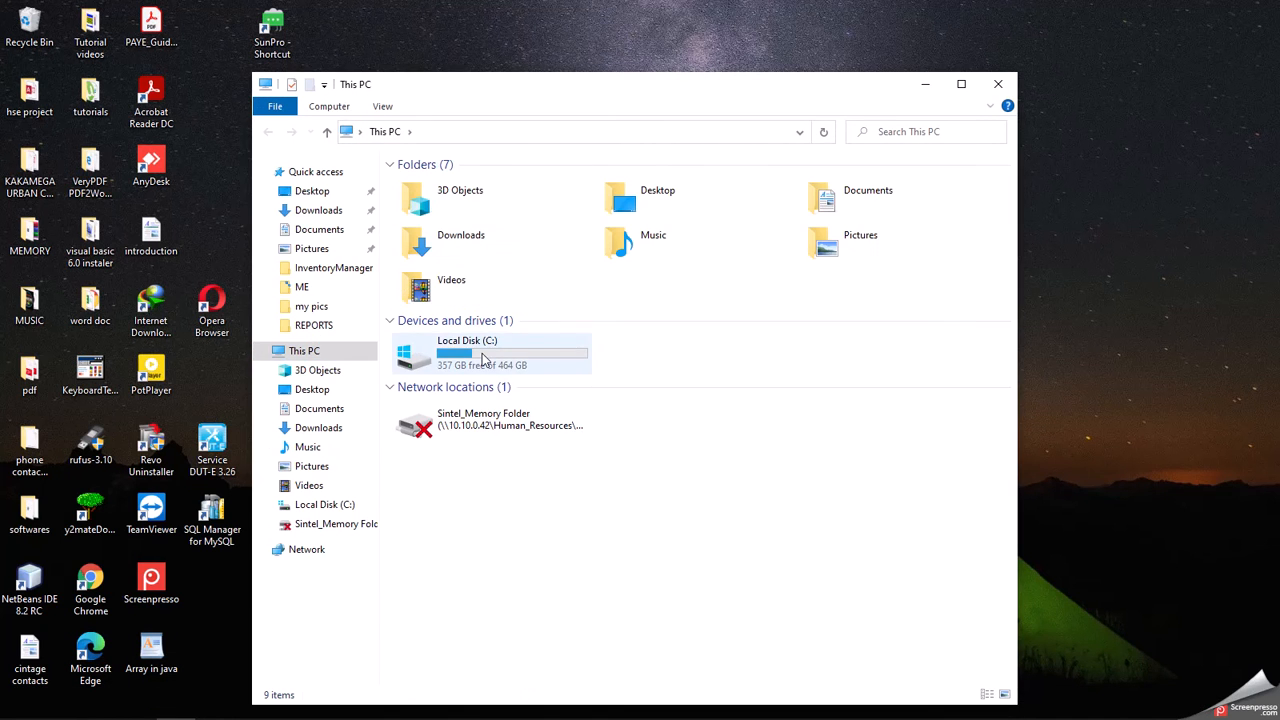
double_click(483, 361)
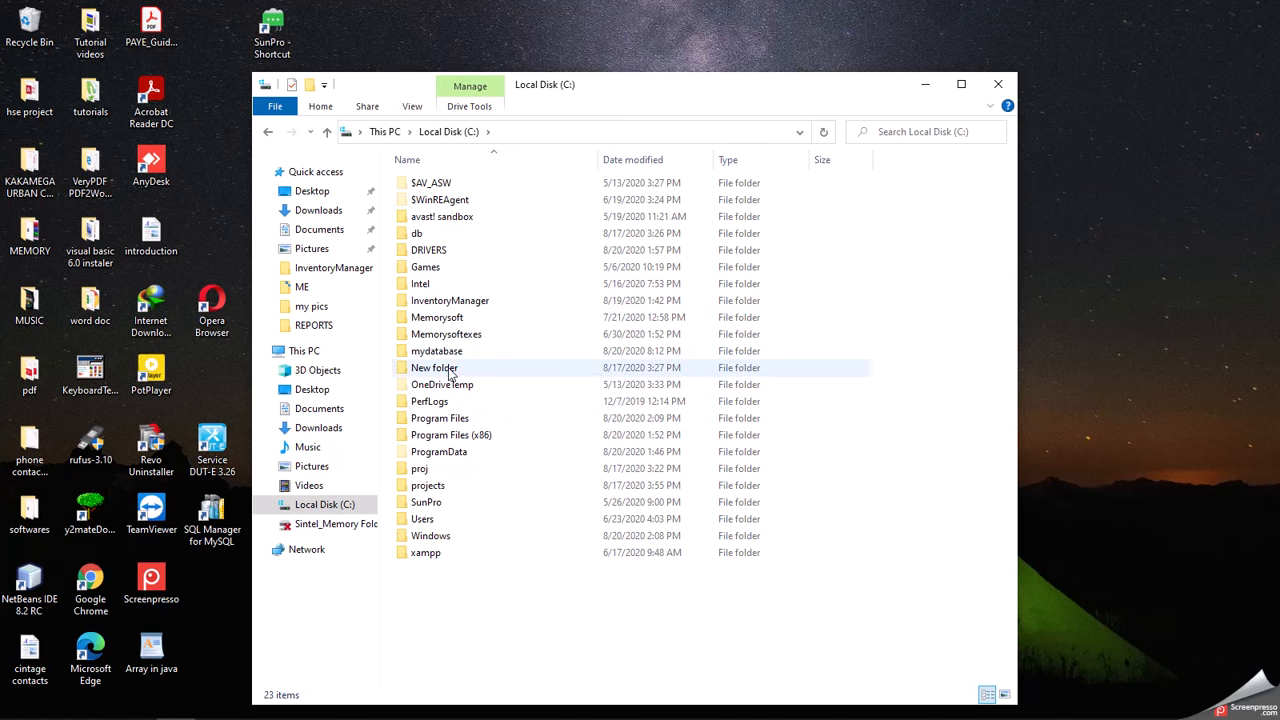
double_click(446, 302)
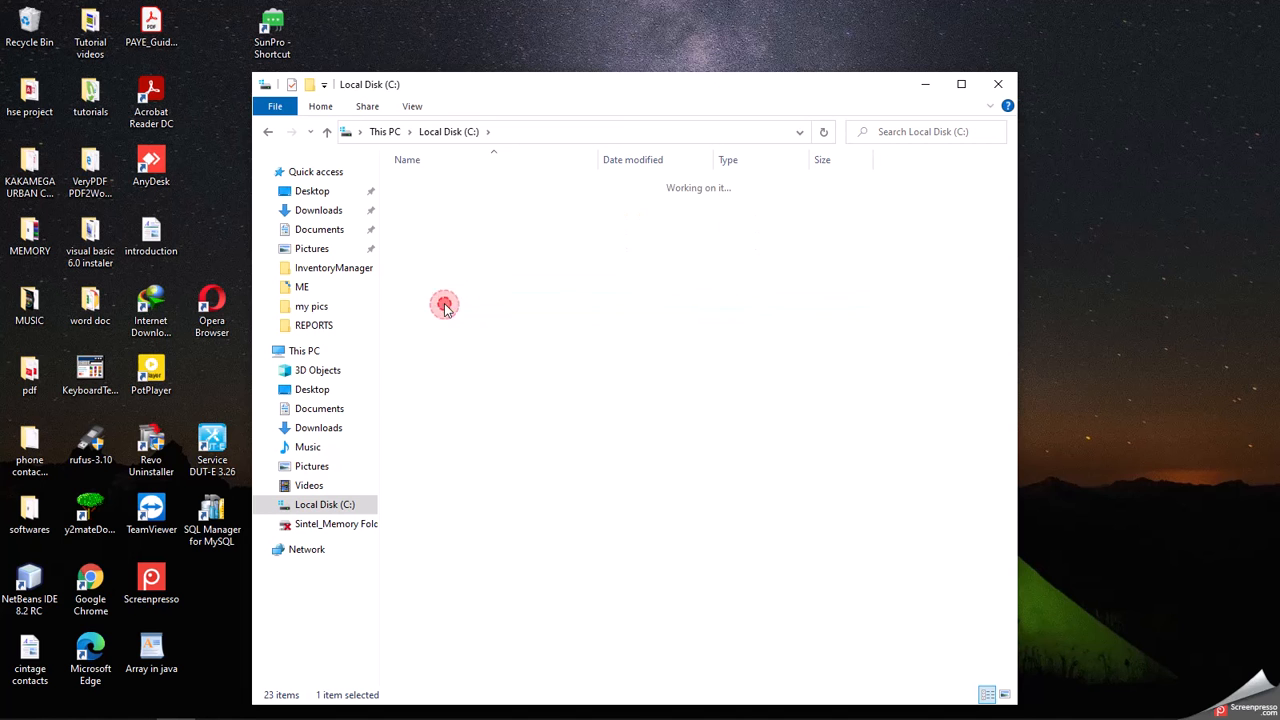
click(453, 131)
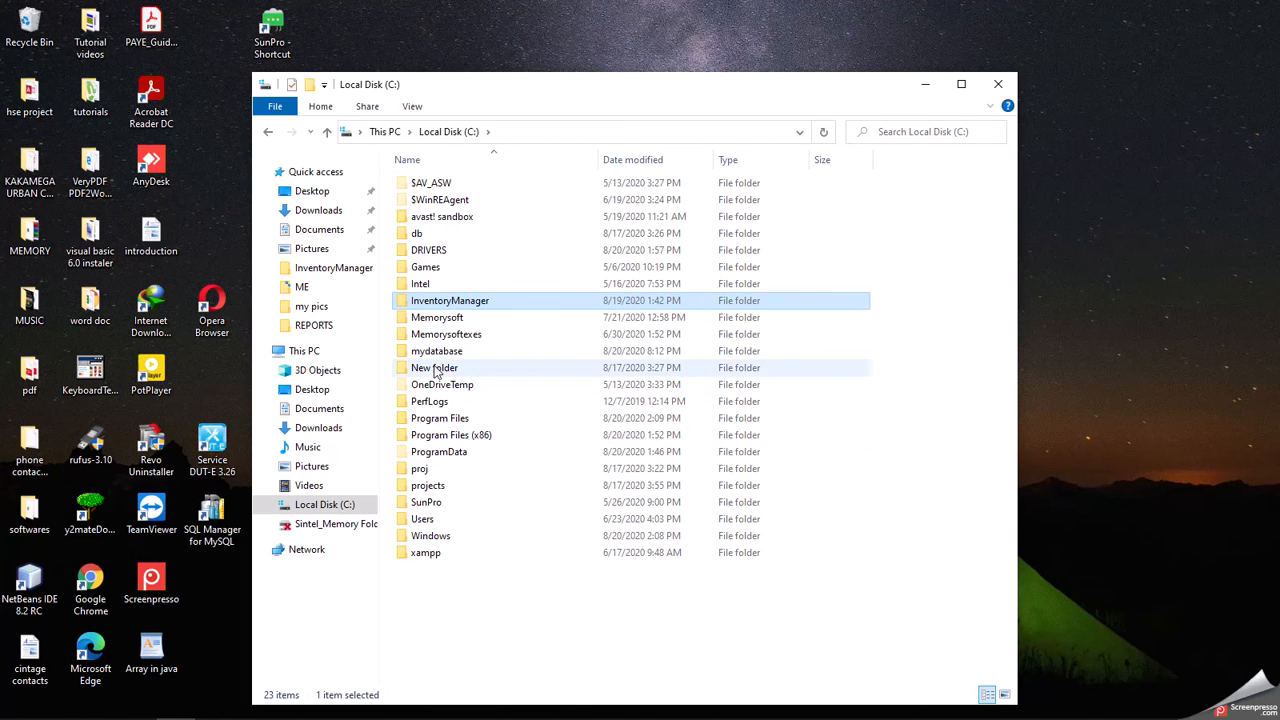
click(385, 131)
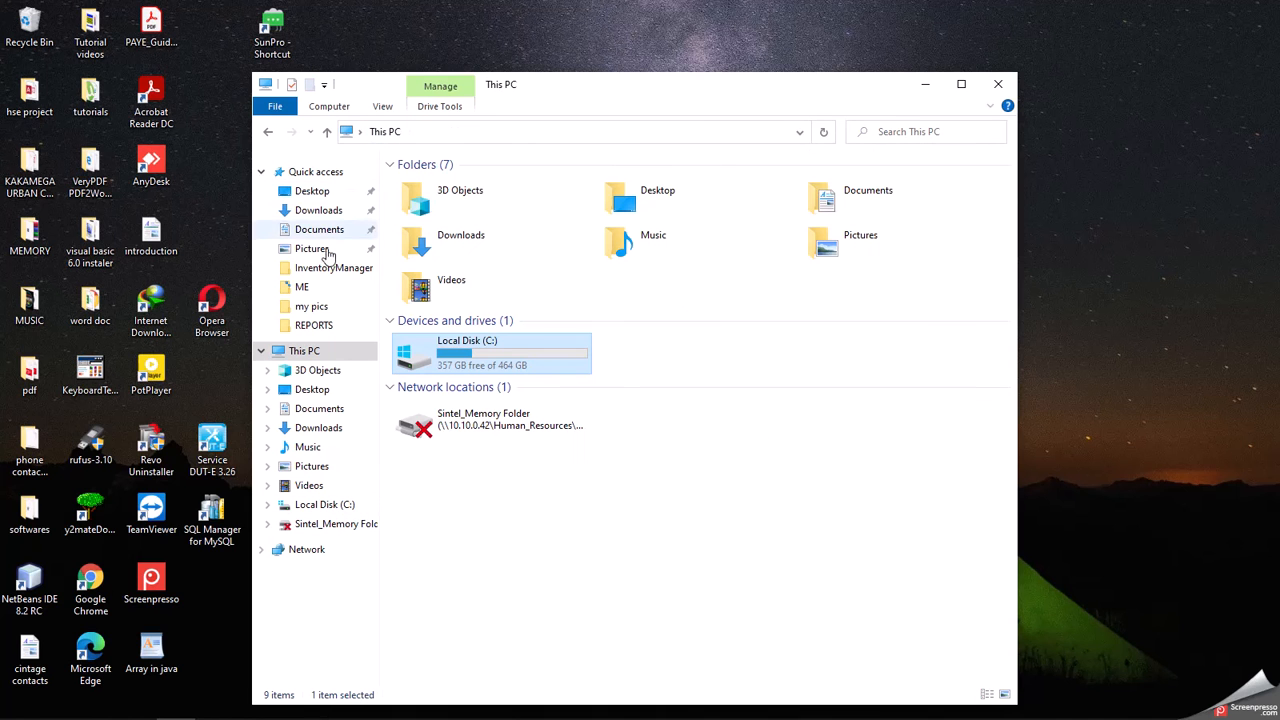
click(320, 235)
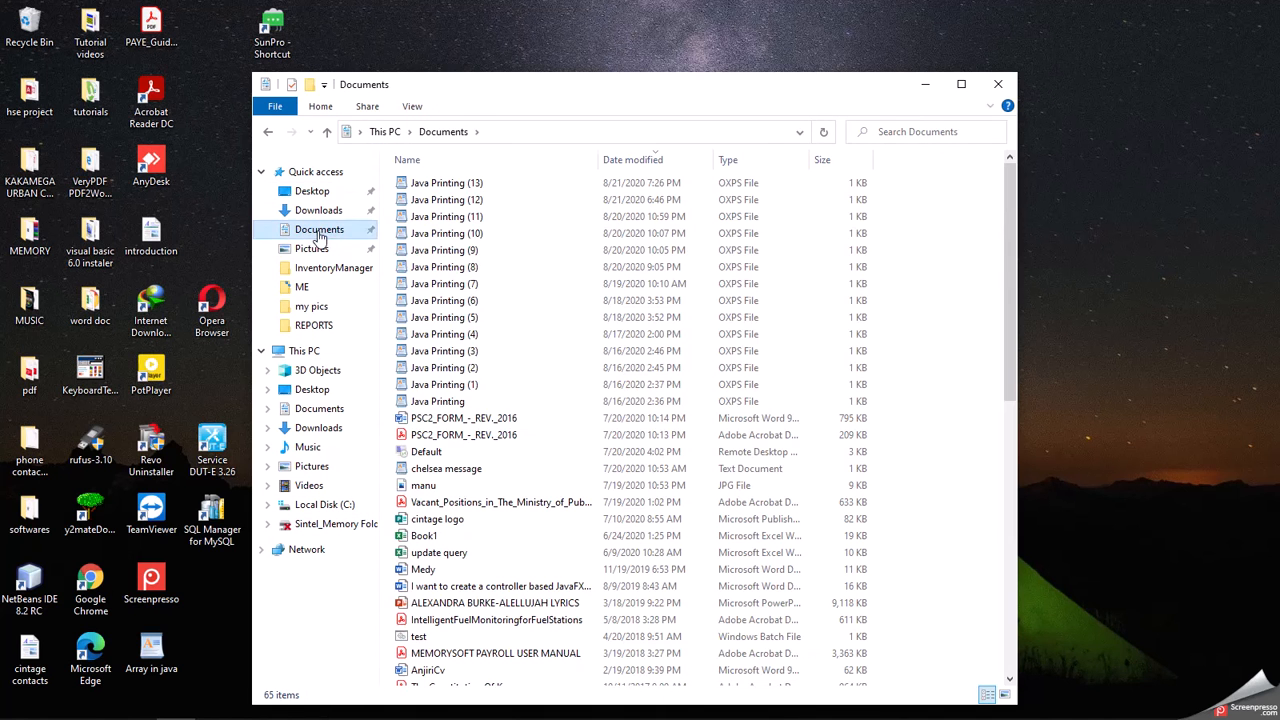
click(440, 186)
- Open the Java Printing (13) receipt and highlight its sale date and time line
double_click(440, 186)
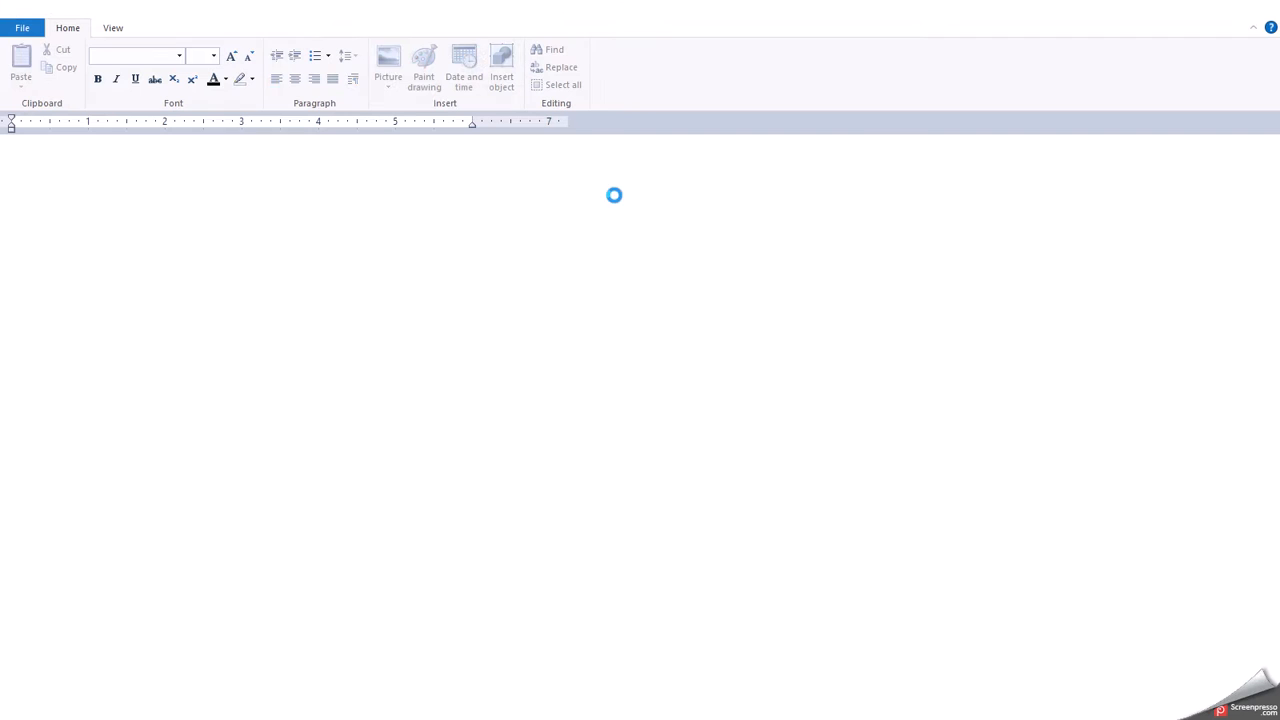
drag(224, 434, 3, 149)
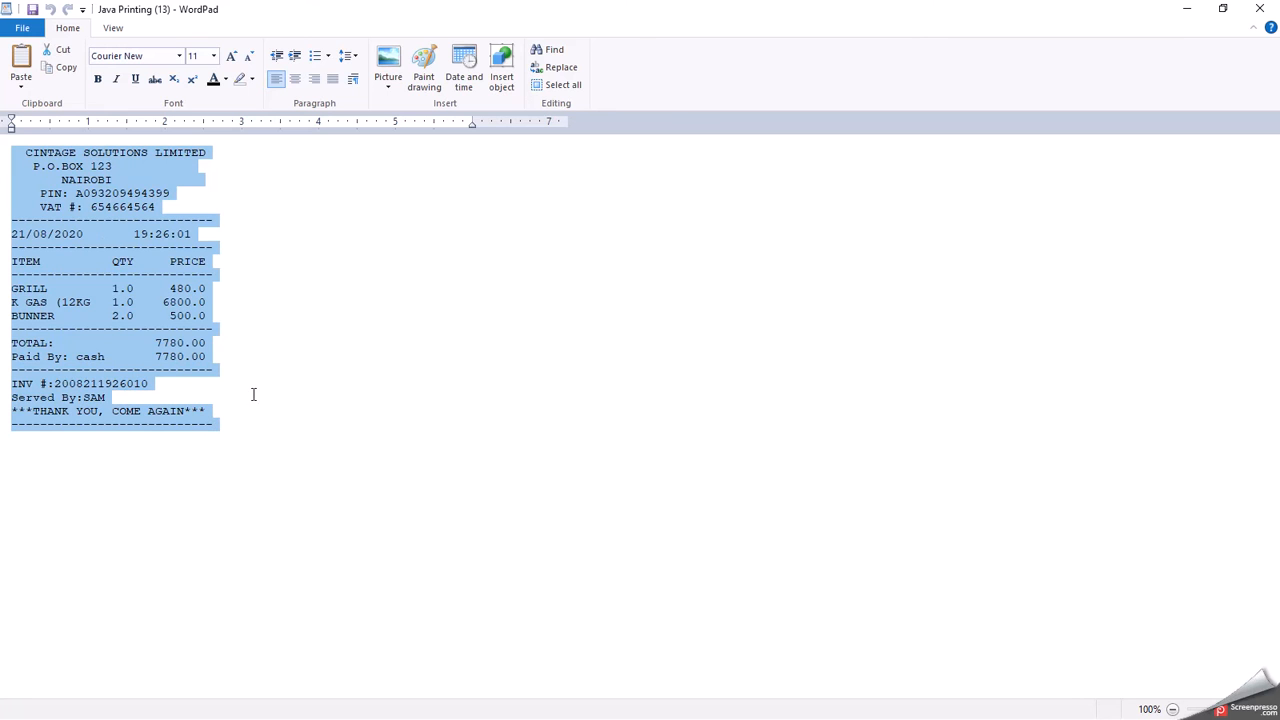
click(284, 250)
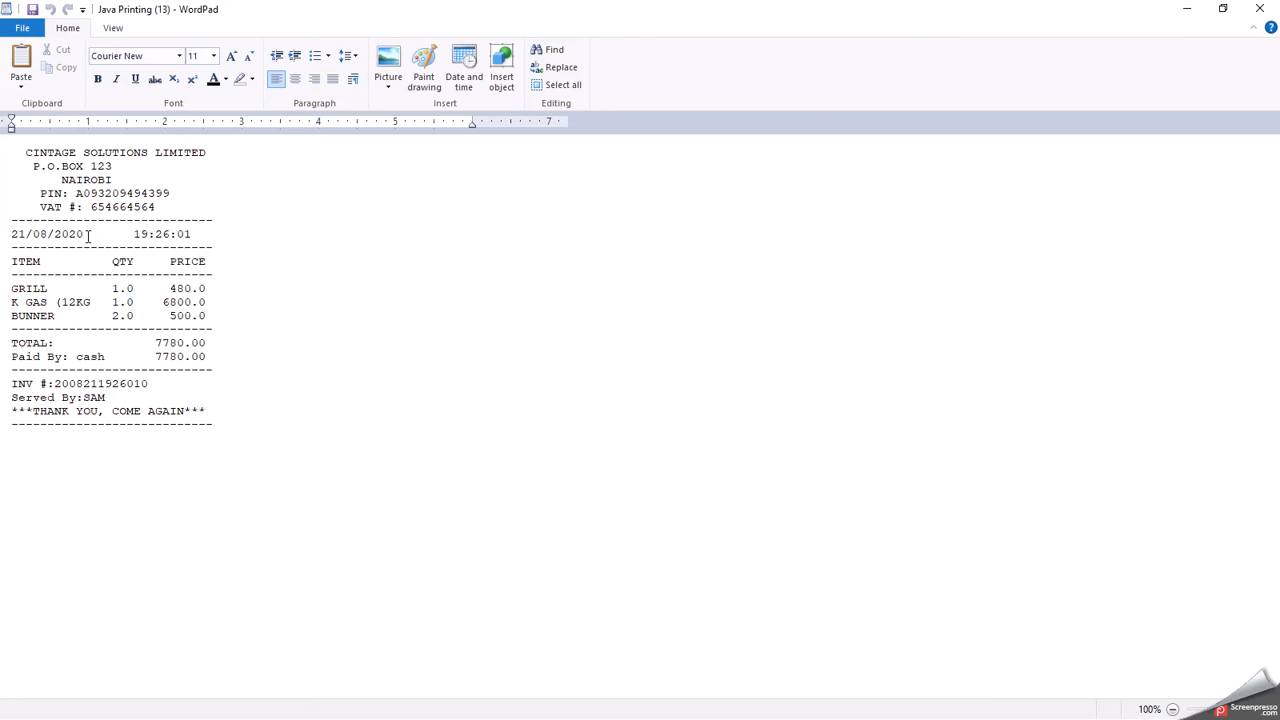
drag(130, 233, 40, 236)
click(10, 236)
click(50, 10)
drag(12, 233, 192, 236)
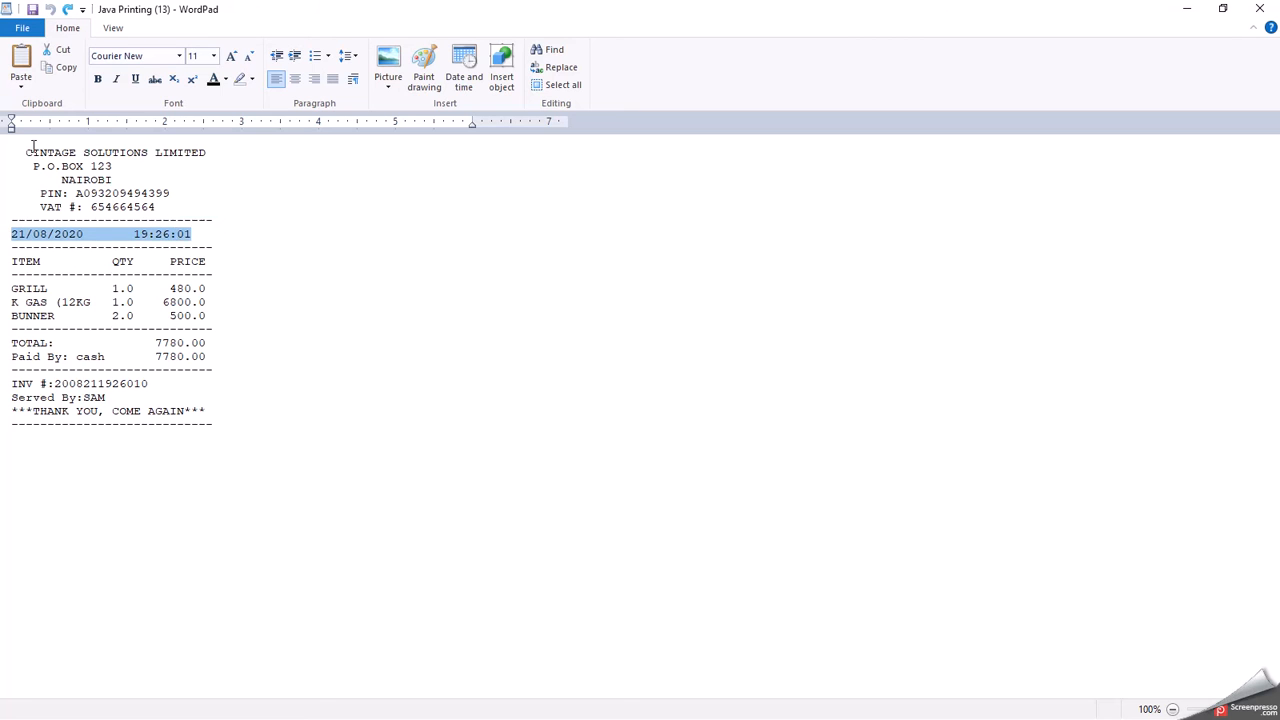
- Highlight the company name, P.O.BOX 123 NAIROBI address and the three item lines
drag(25, 152, 187, 155)
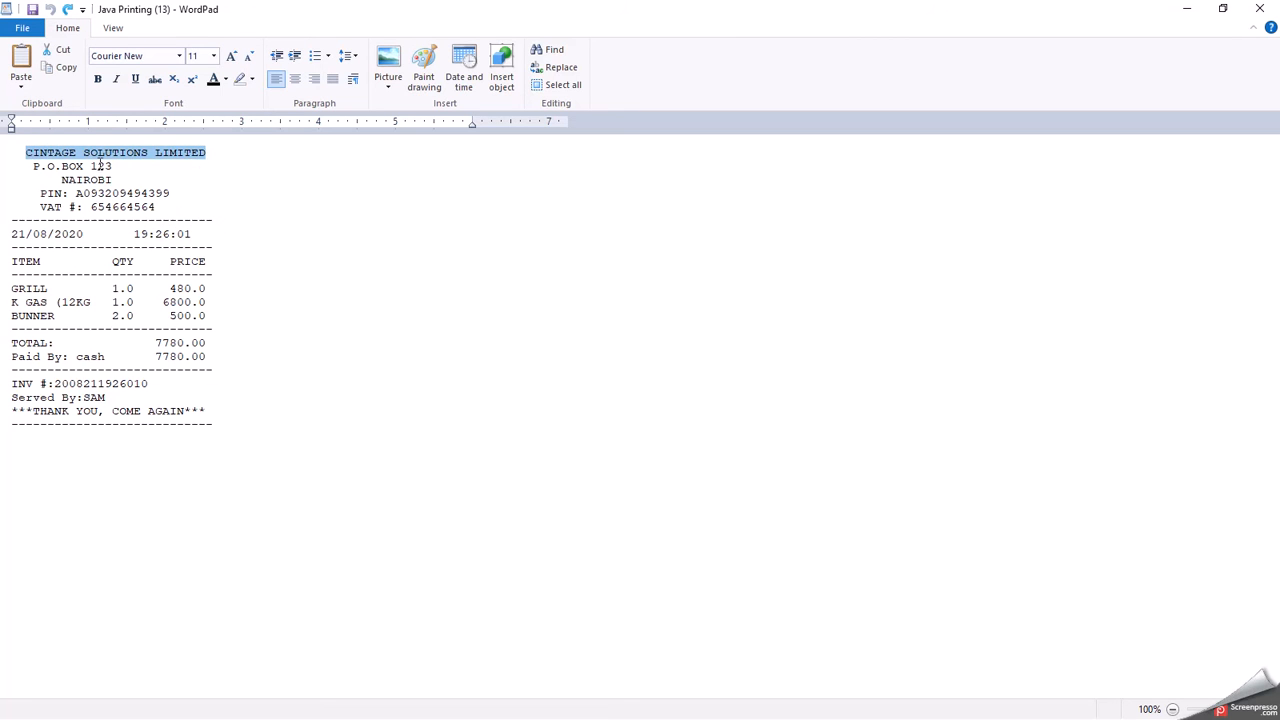
drag(32, 166, 113, 183)
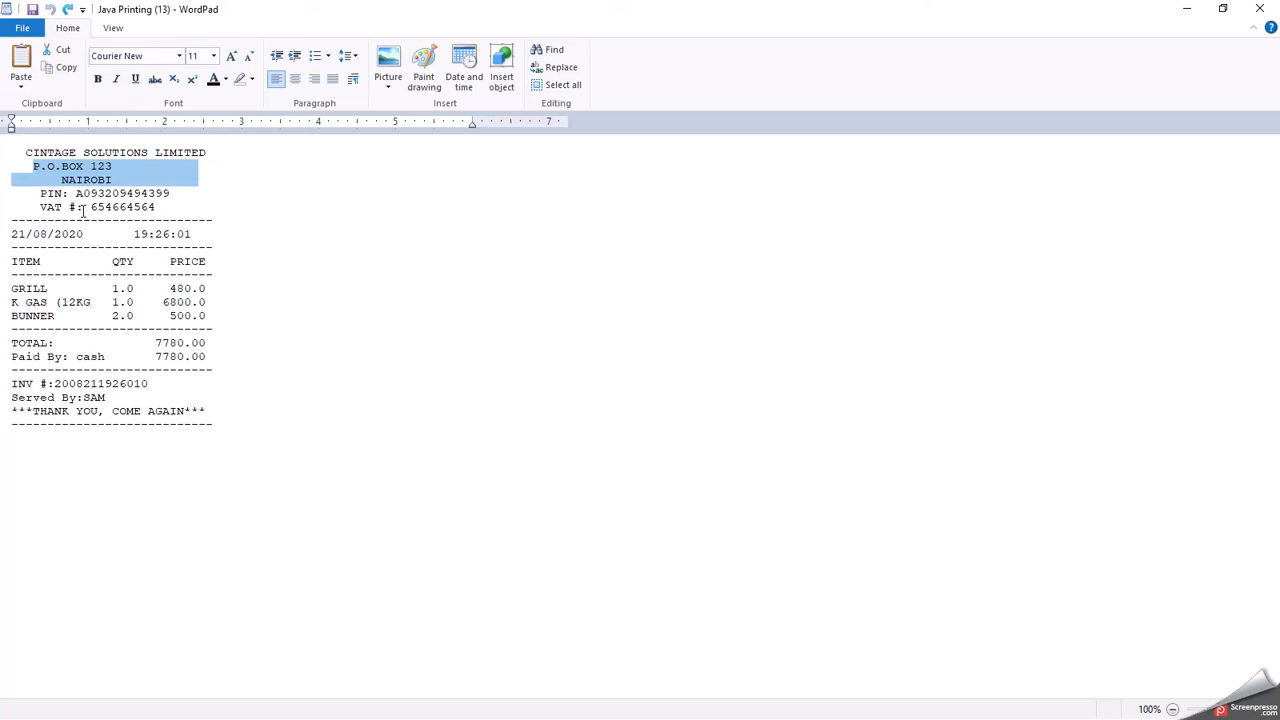
click(47, 197)
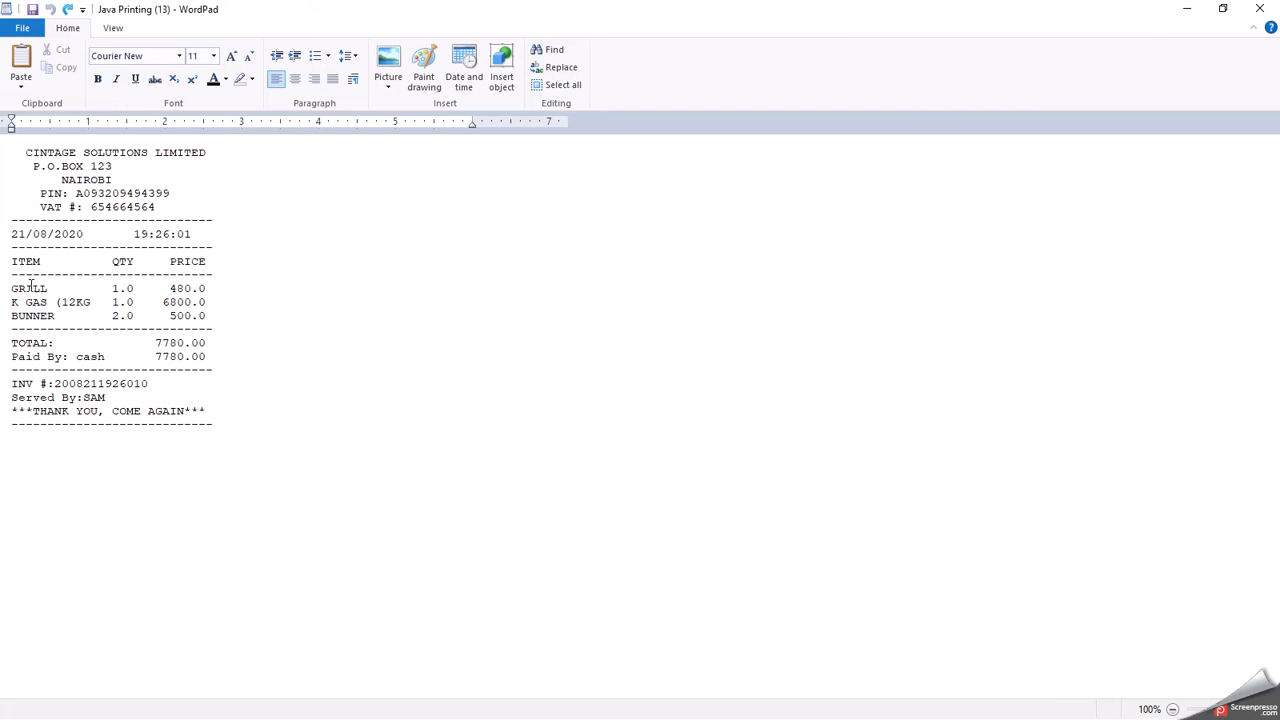
drag(14, 288, 40, 325)
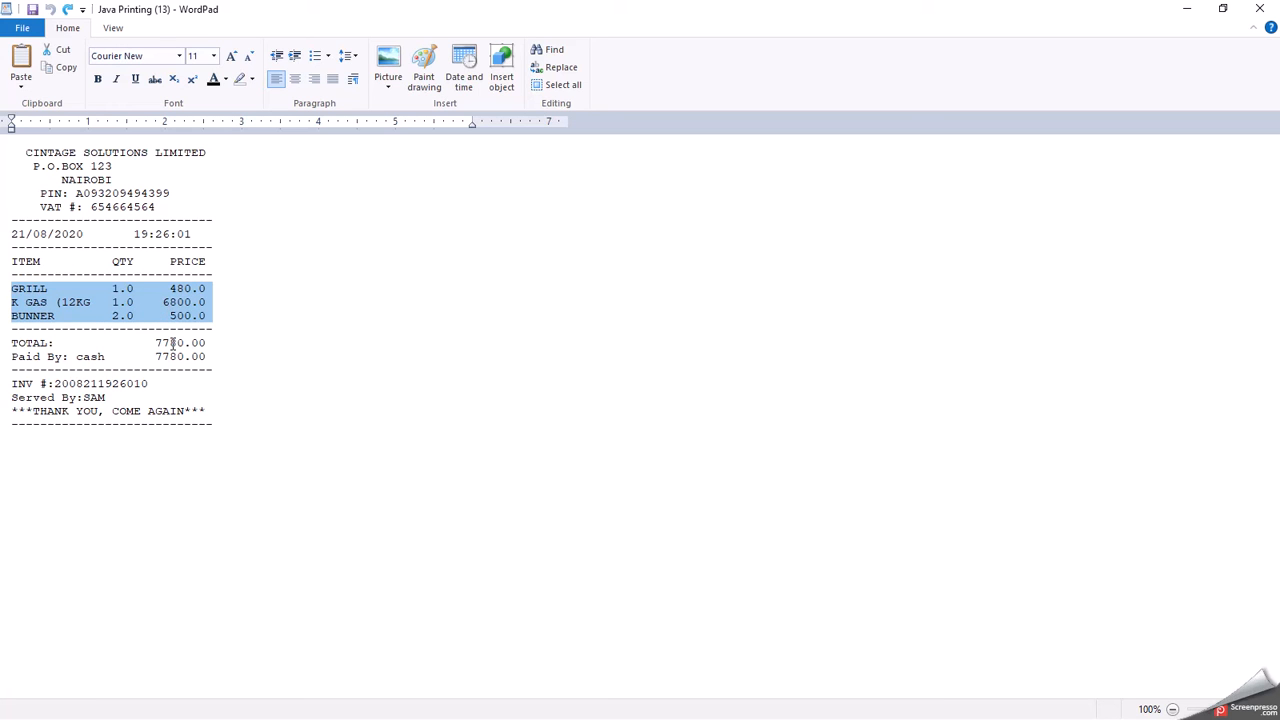
- Highlight the TOTAL, invoice number and Served By:SAM lines, then close the receipt
drag(221, 343, 12, 345)
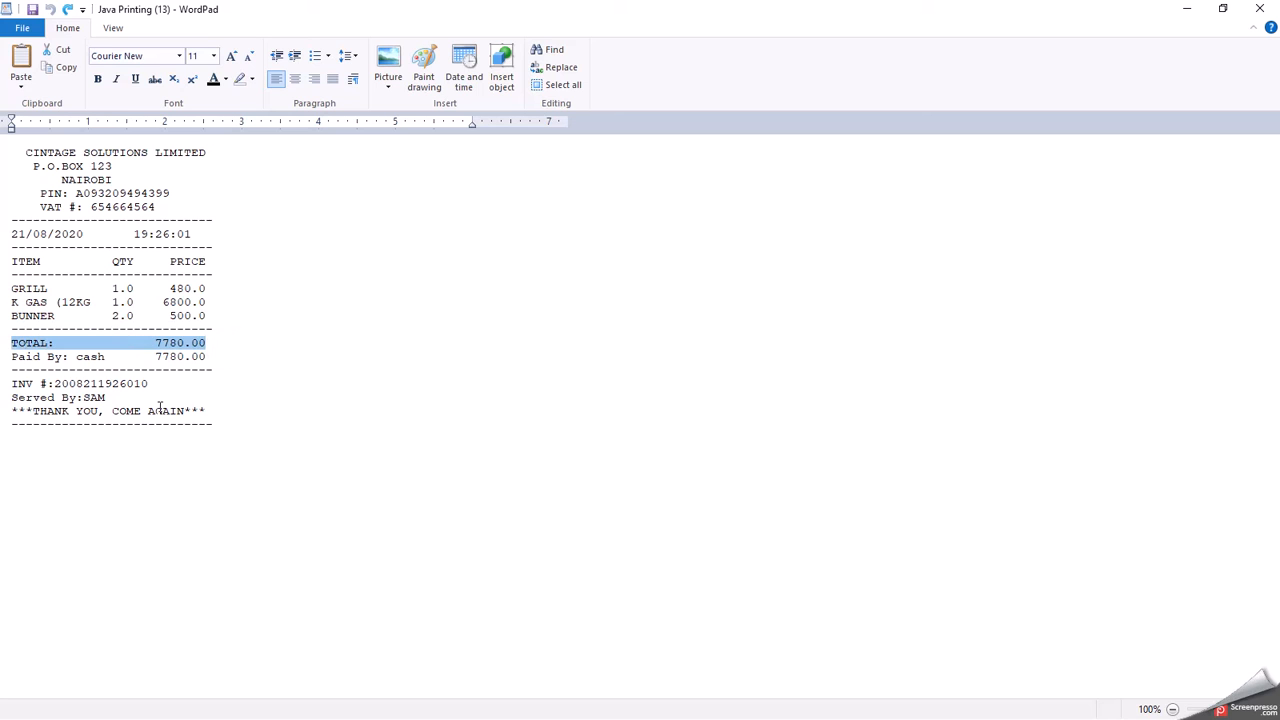
click(6, 387)
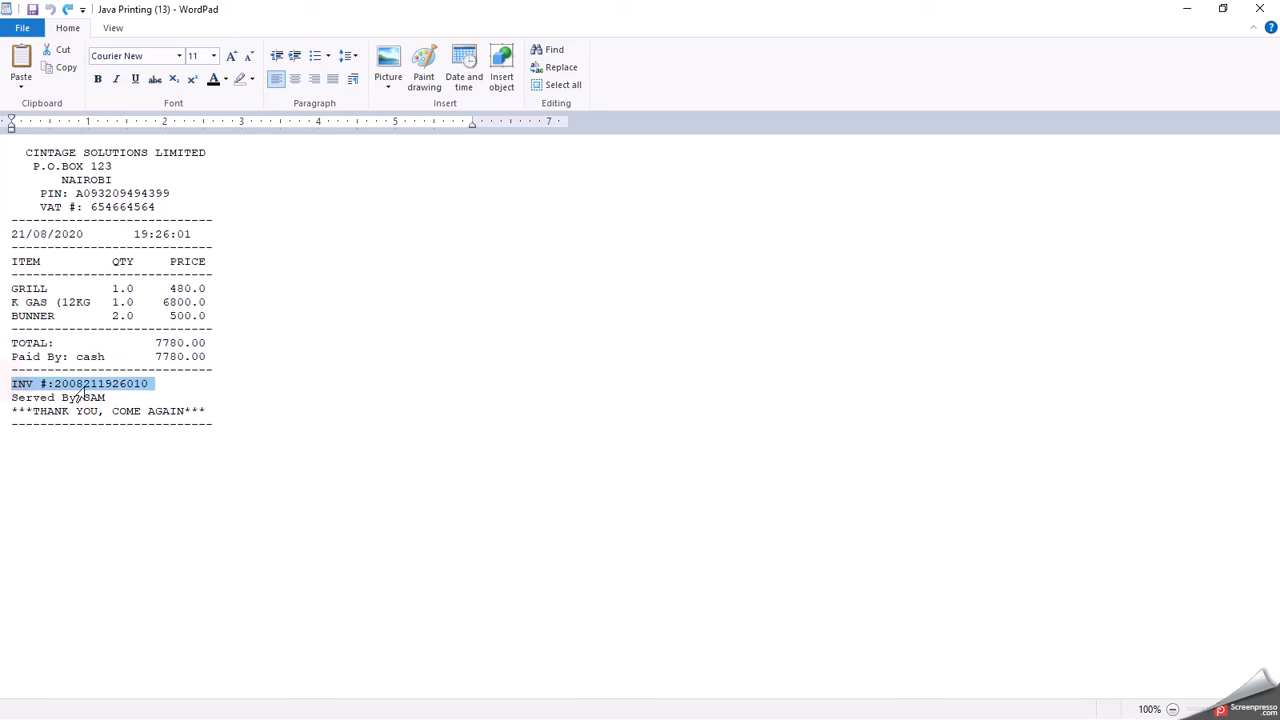
click(4, 405)
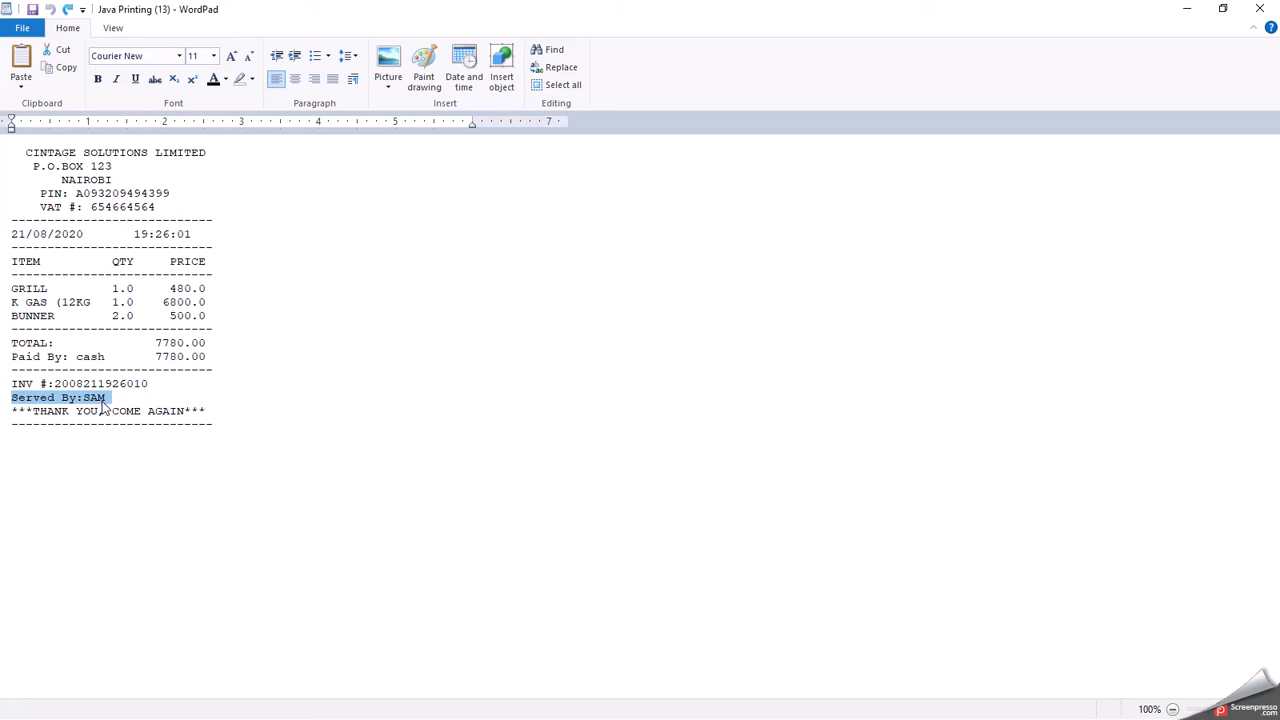
drag(209, 411, 4, 399)
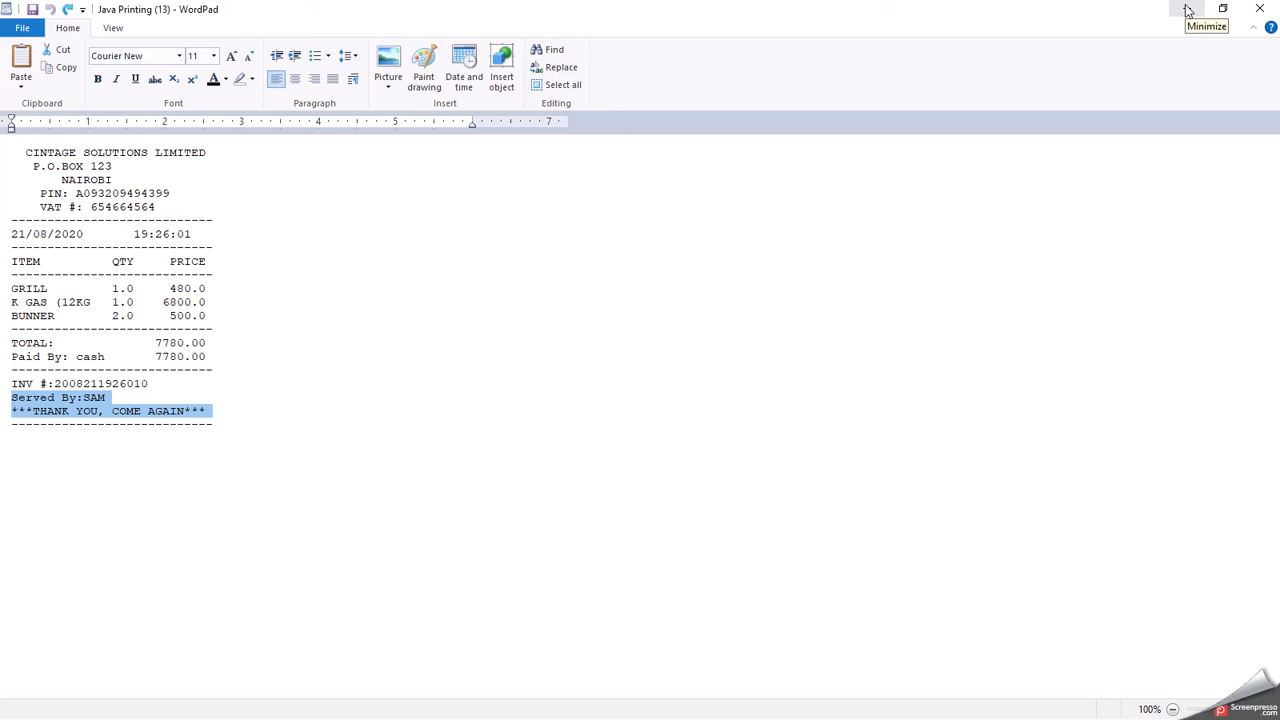
click(1259, 9)
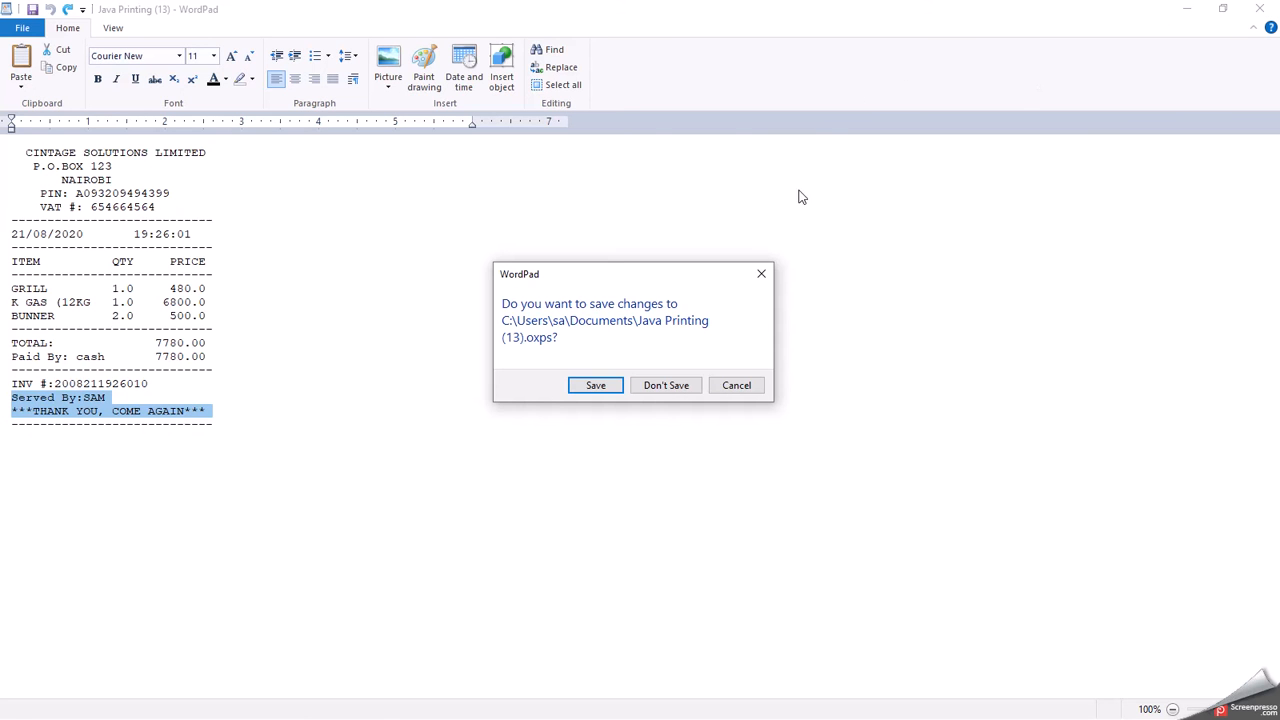
- Close the receipt without saving, close the Documents window, and restore the Cintage POS
click(666, 385)
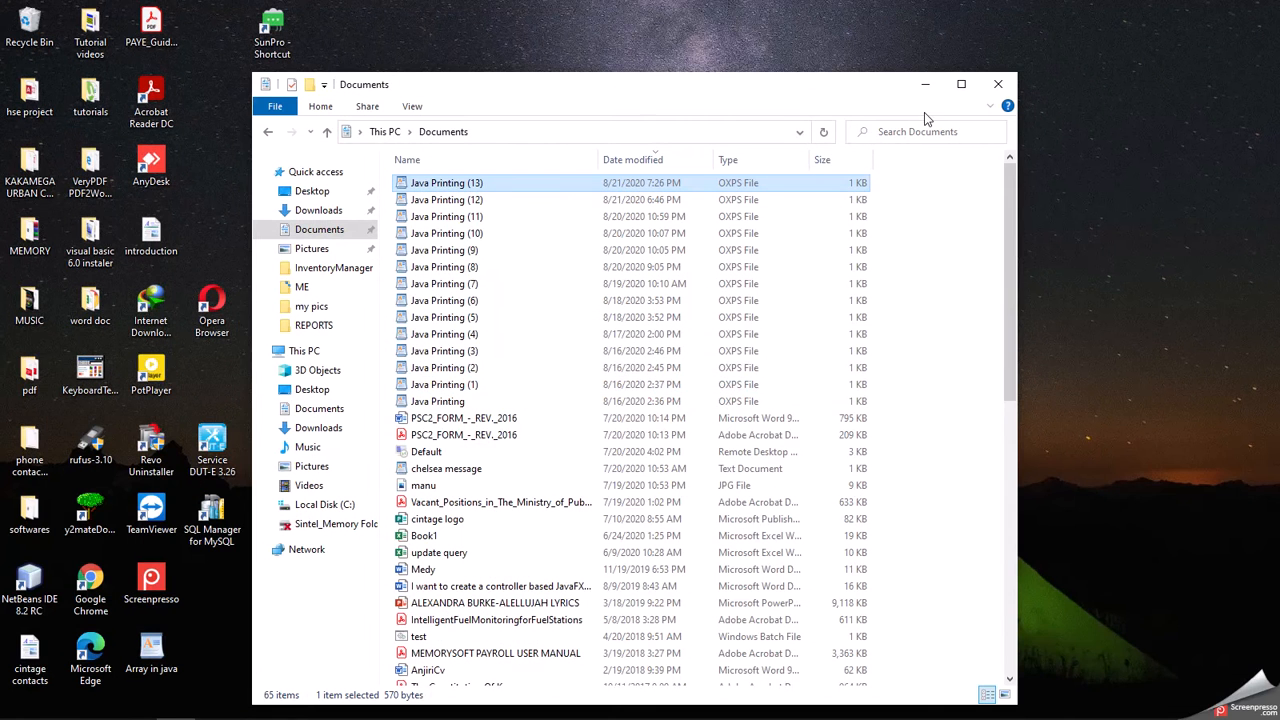
click(998, 84)
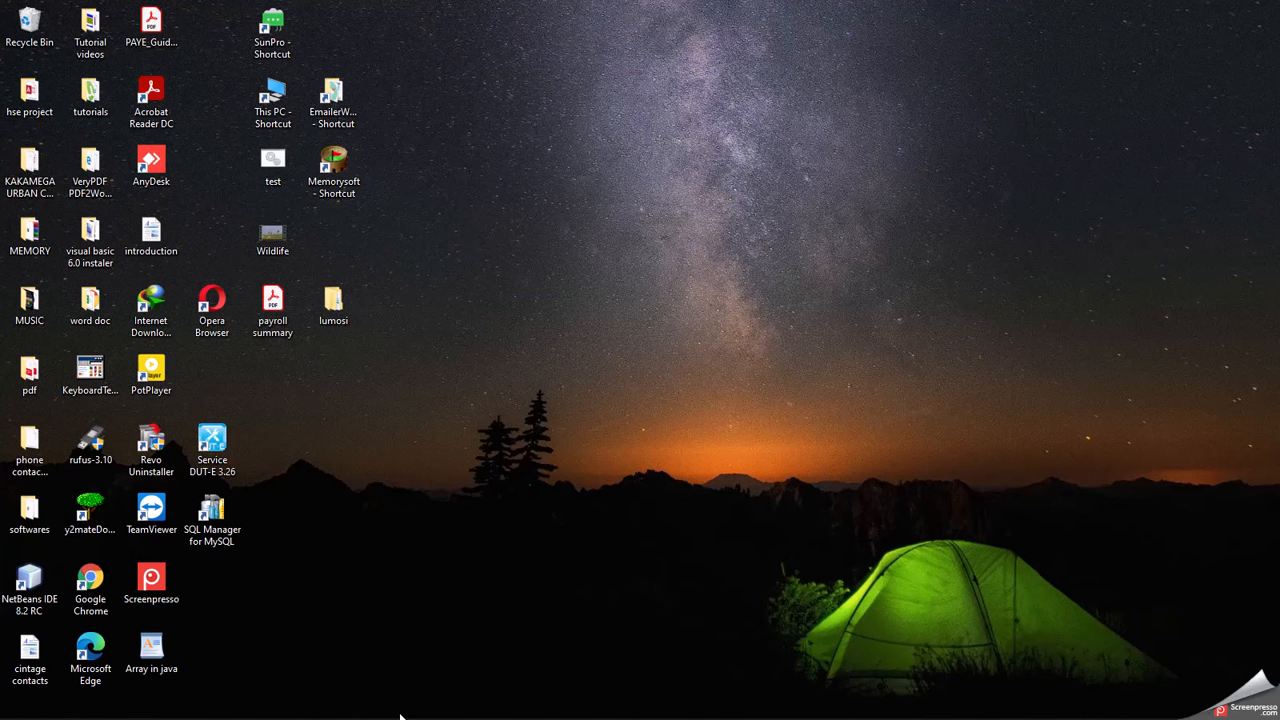
click(530, 712)
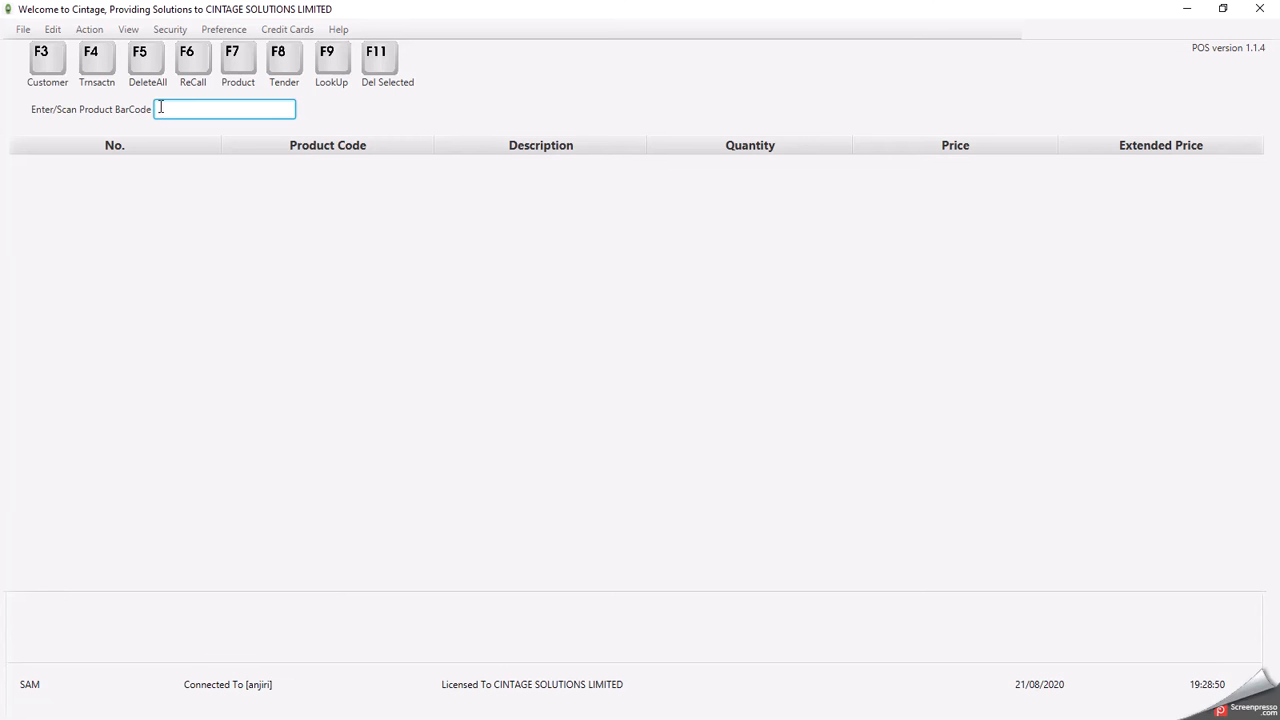
- Add BUNNER, GRILL and K GAS (12KG), one each, via Product LookUp for a 7530.00 total
click(332, 64)
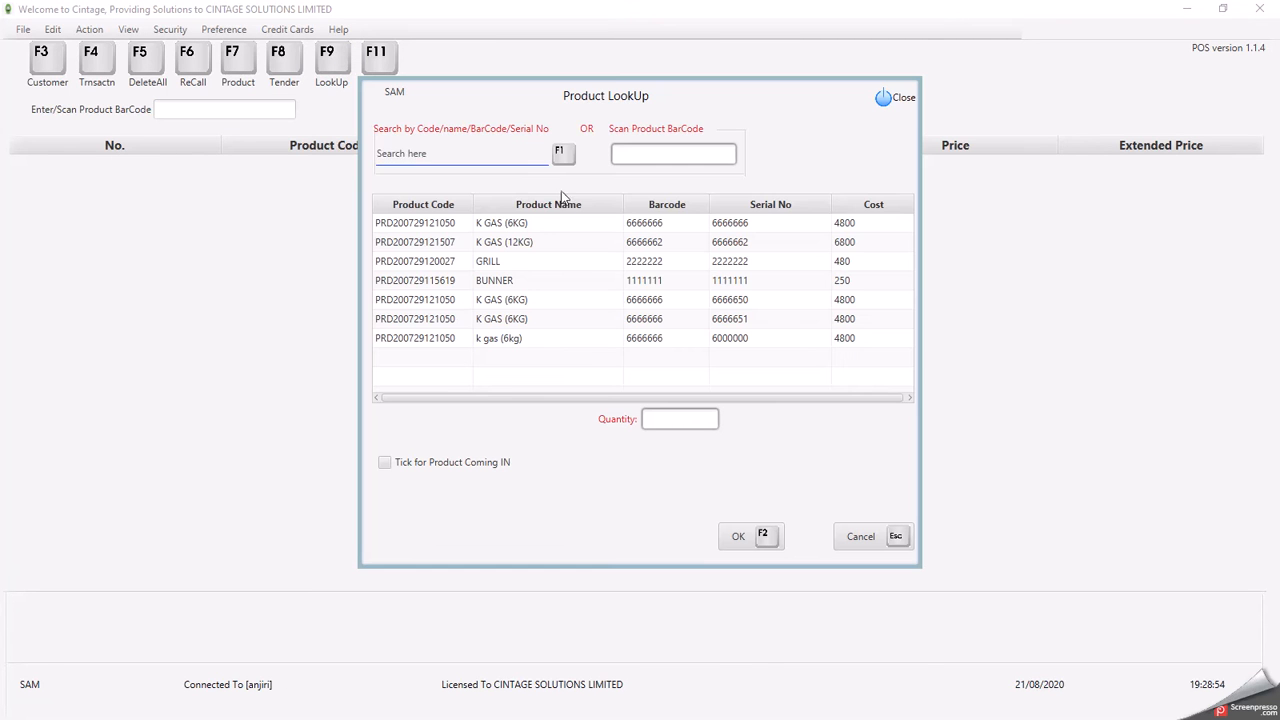
click(513, 282)
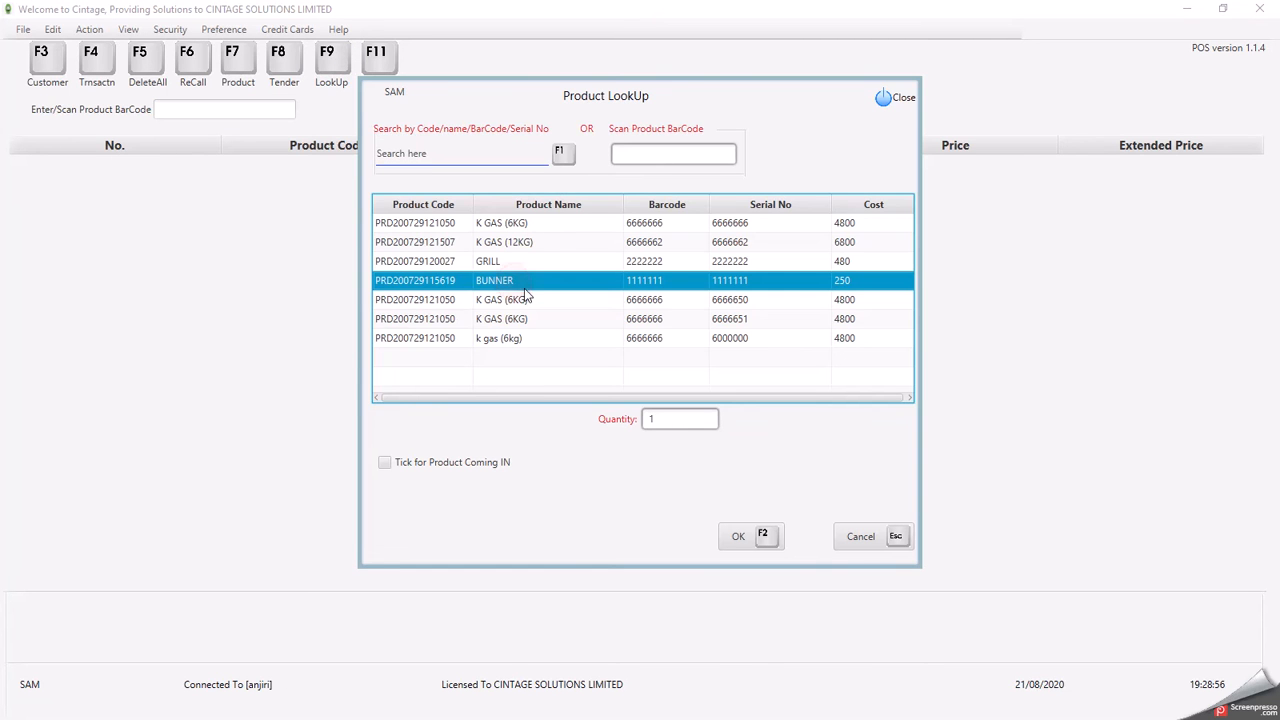
click(735, 538)
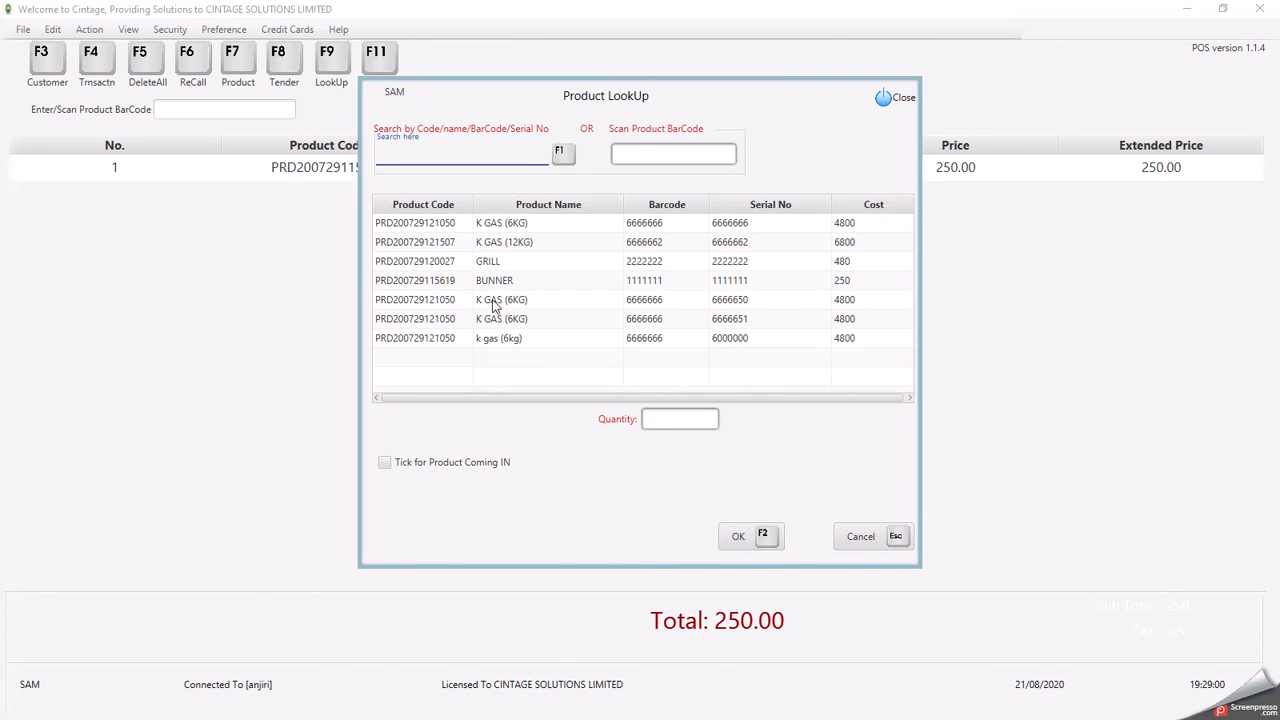
click(492, 304)
click(738, 536)
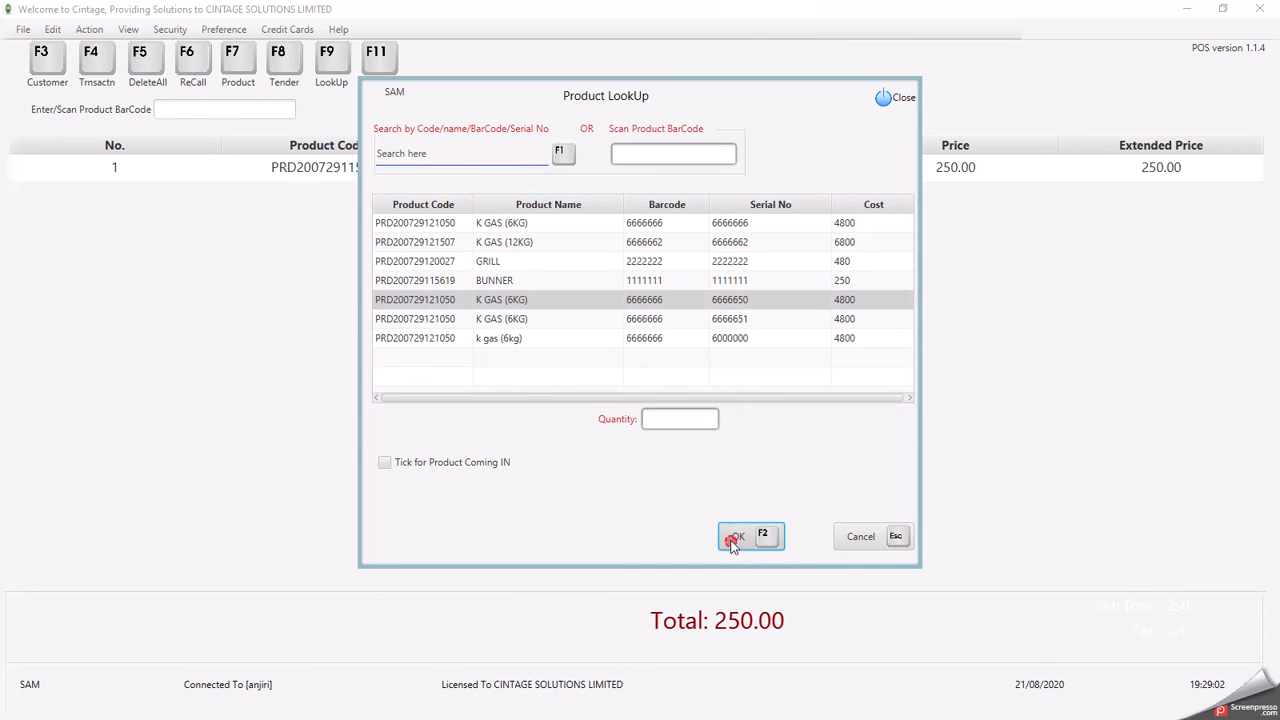
click(523, 282)
click(510, 262)
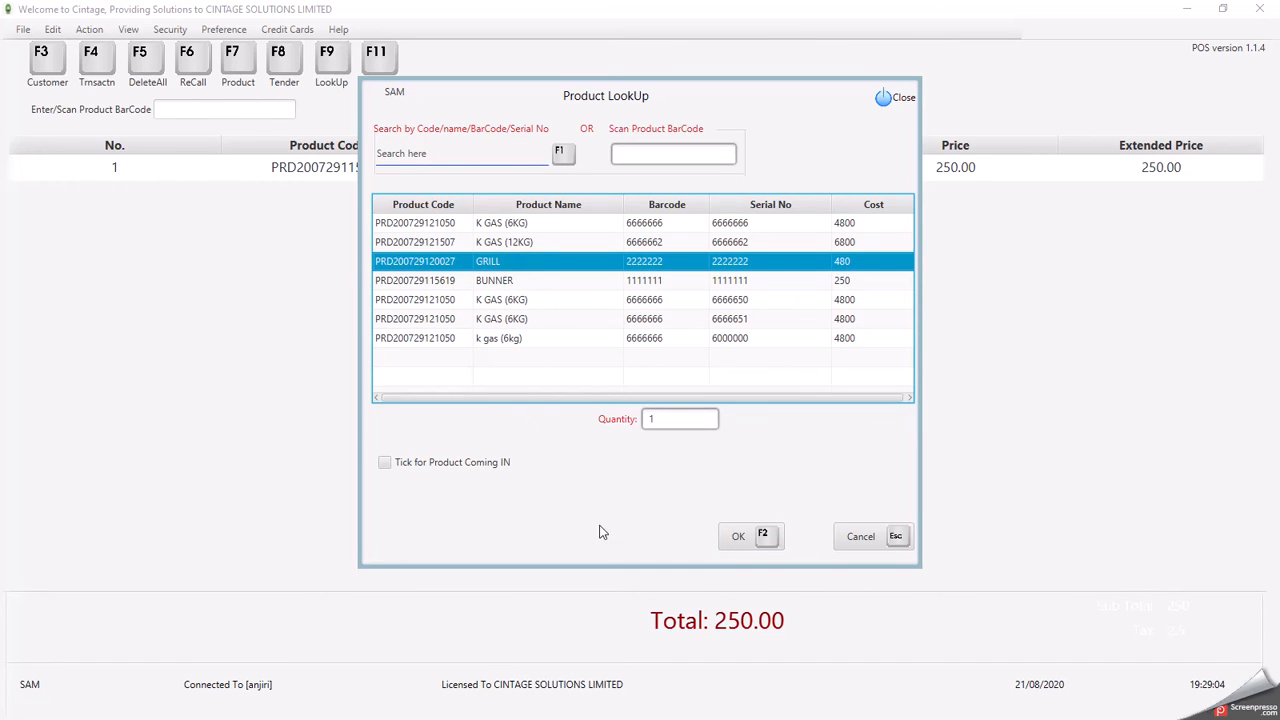
click(736, 548)
key(F9)
click(528, 243)
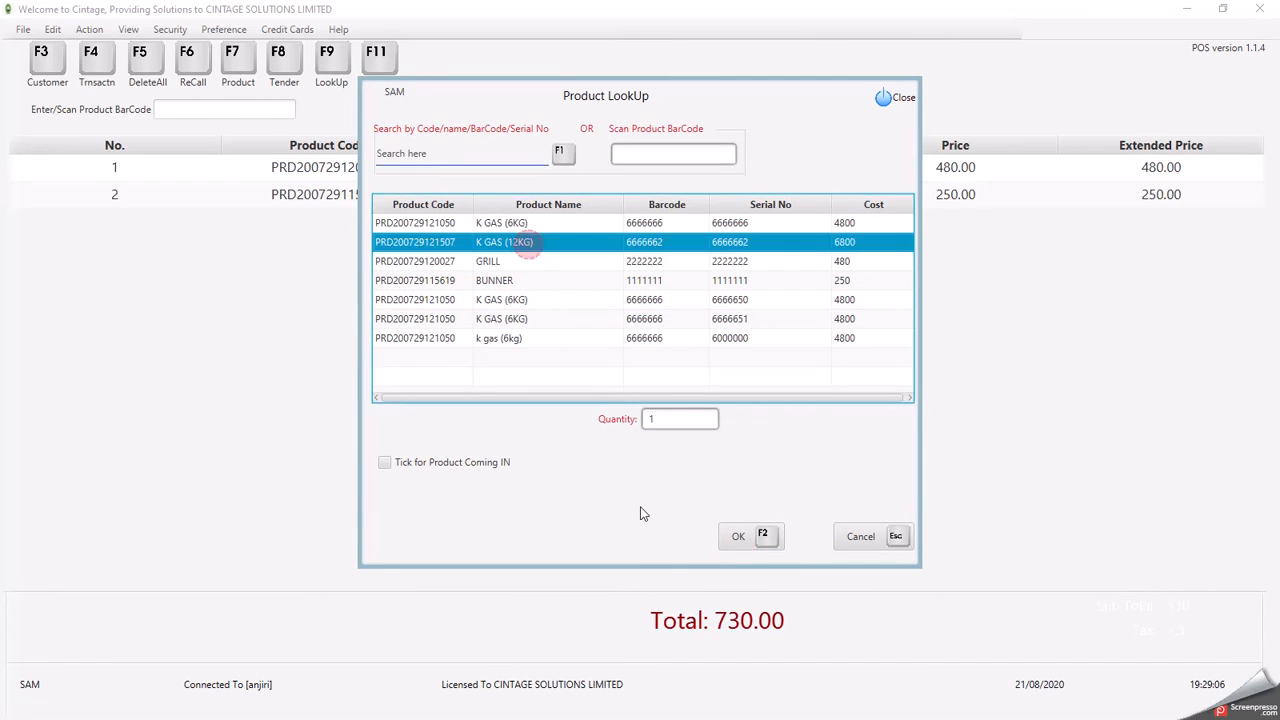
click(738, 536)
click(851, 536)
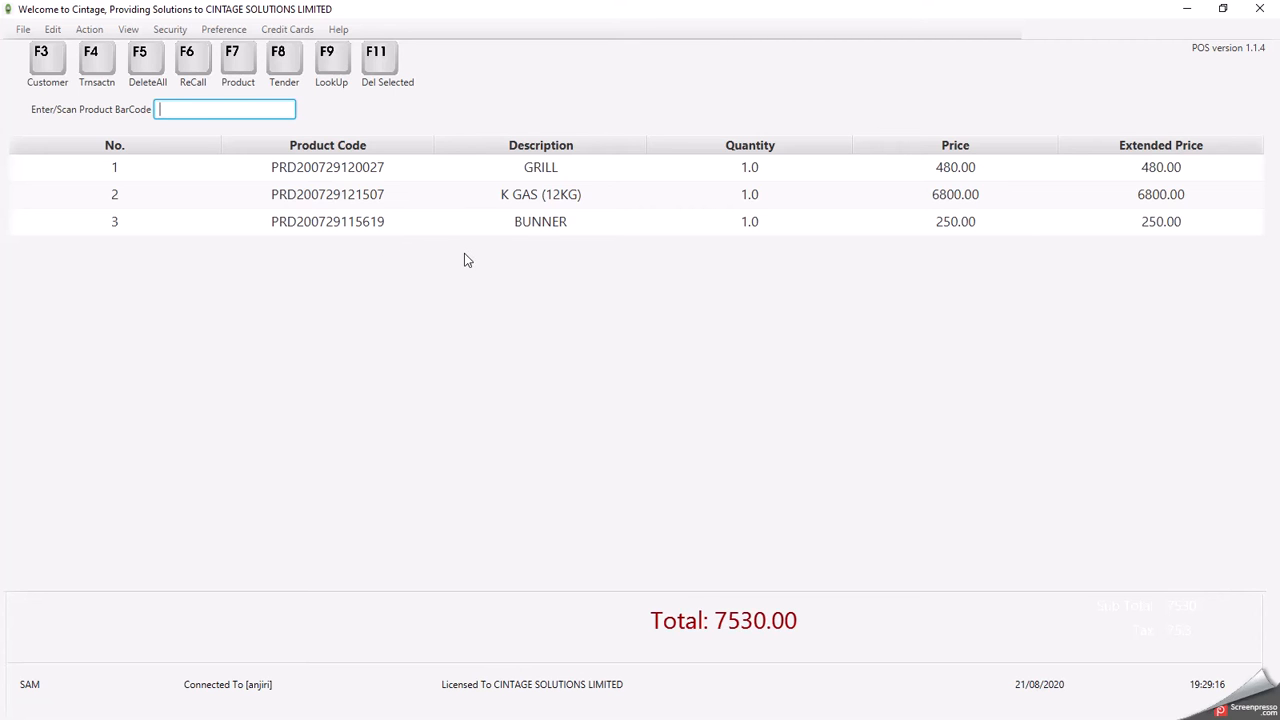
- Delete the K GAS (12KG) line, then clear all remaining items with F5 DeleteAll
click(487, 200)
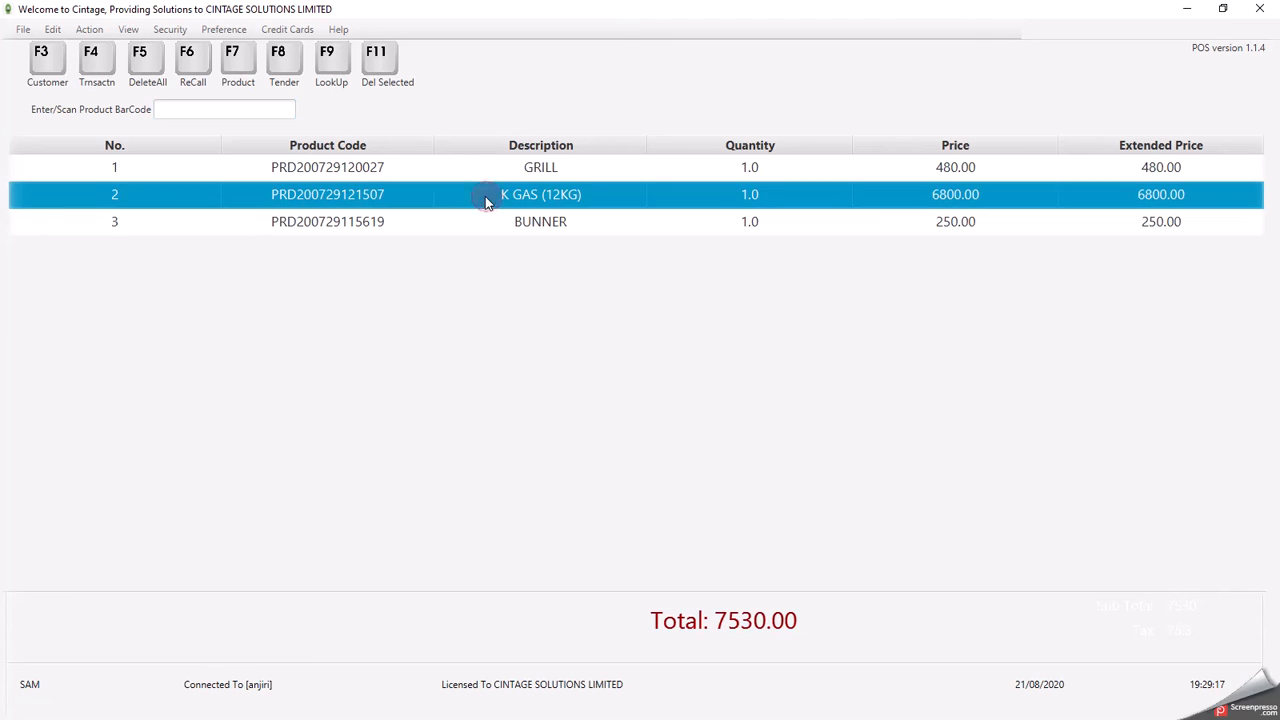
click(378, 62)
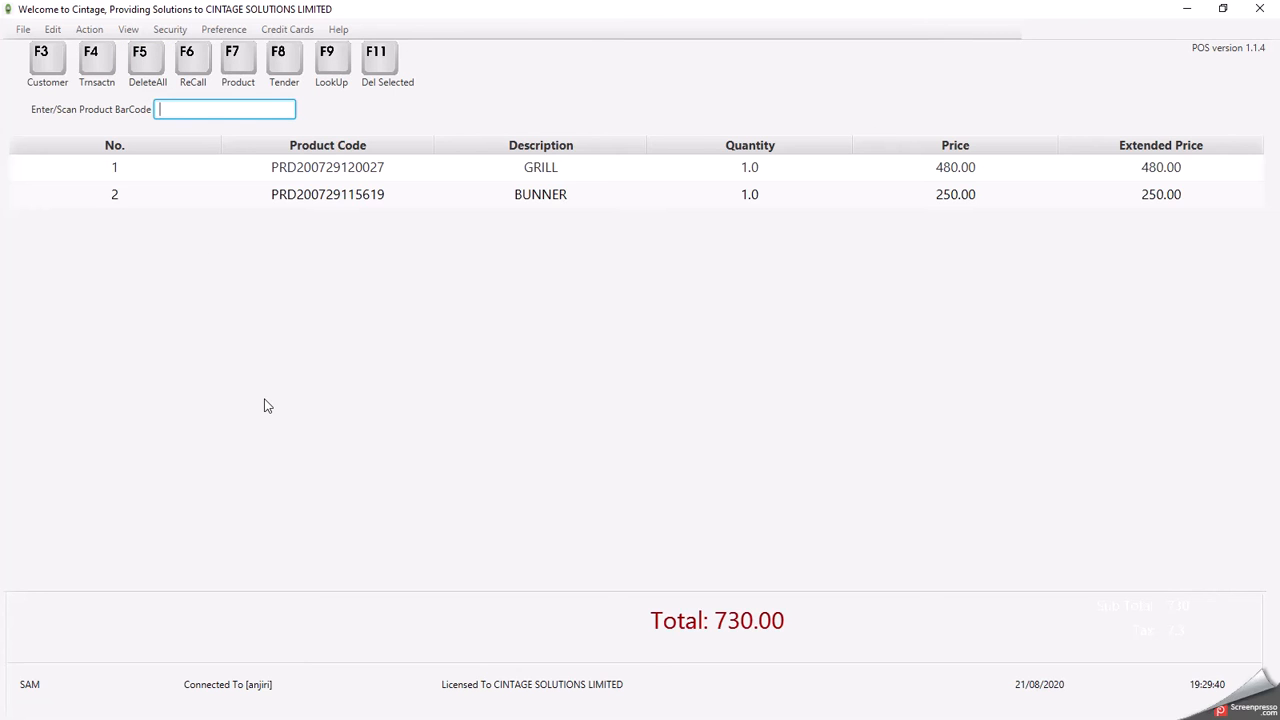
key(F5)
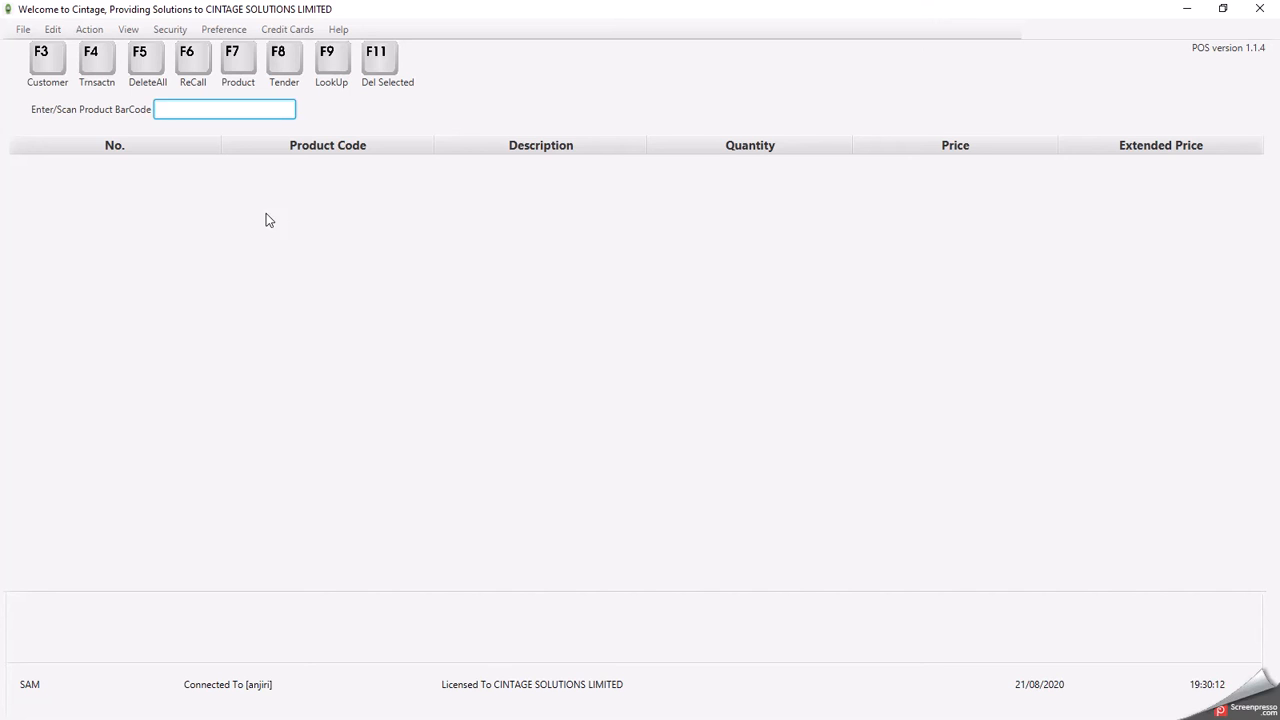
- Attach the first customer in the customer list to the new sale
click(48, 65)
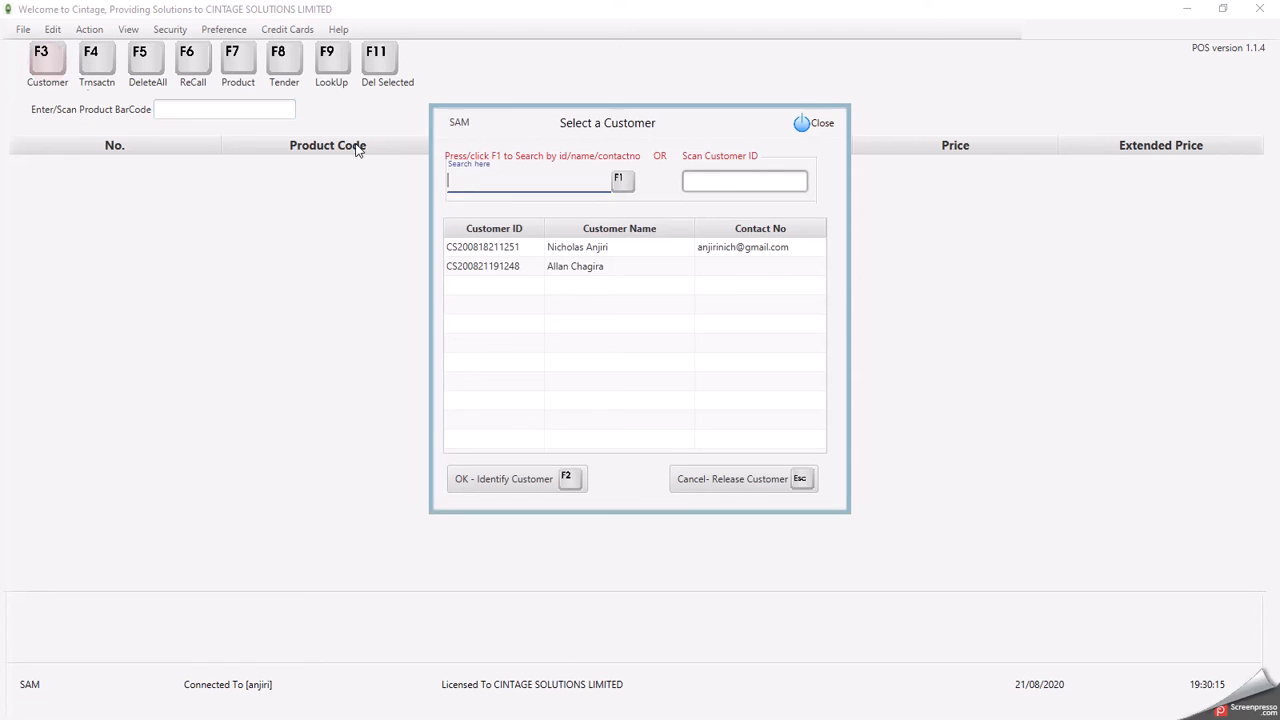
click(565, 248)
click(503, 479)
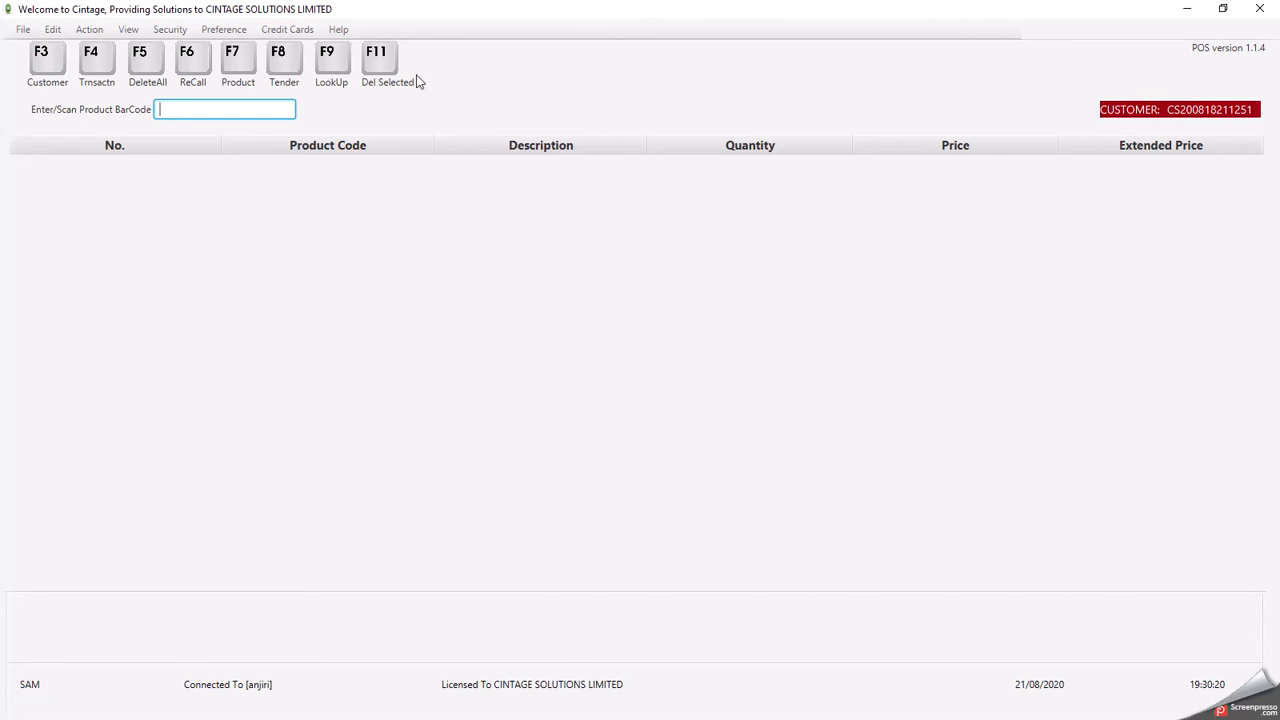
- Add BUNNER and K GAS (12KG) at quantity 2, totalling 13850.00, and open the payment window
click(337, 64)
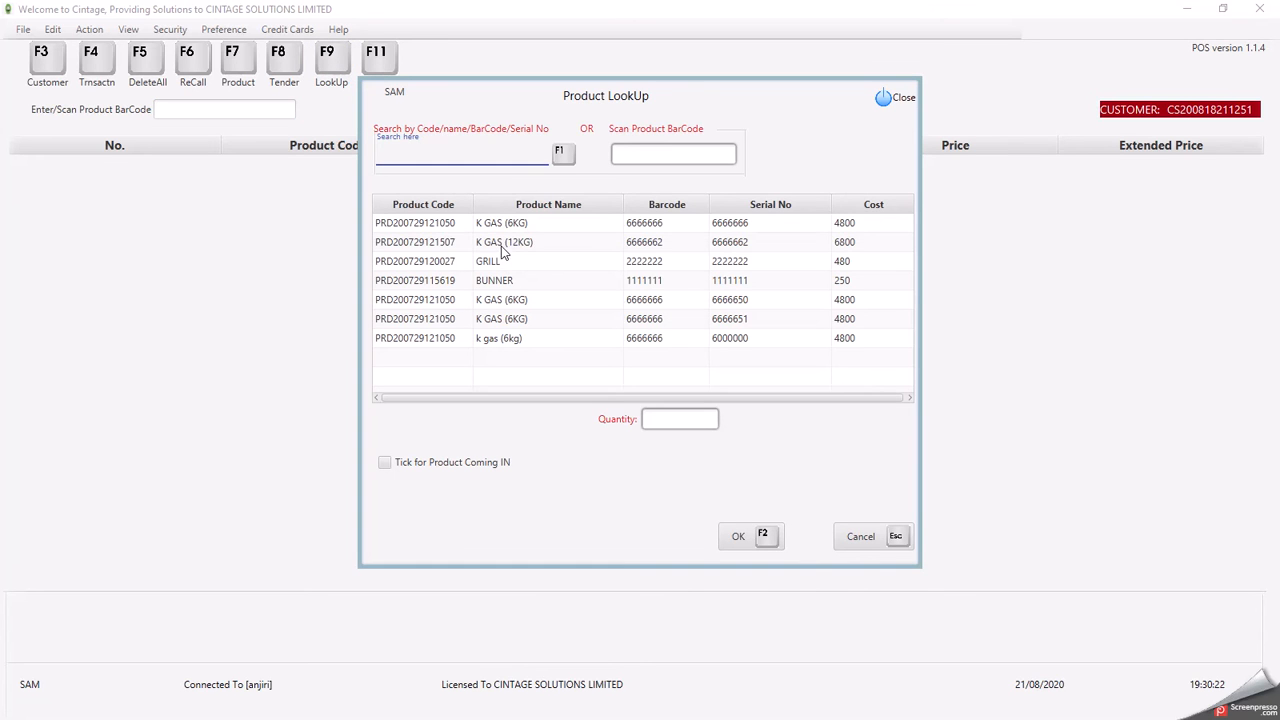
click(503, 248)
click(736, 537)
click(488, 285)
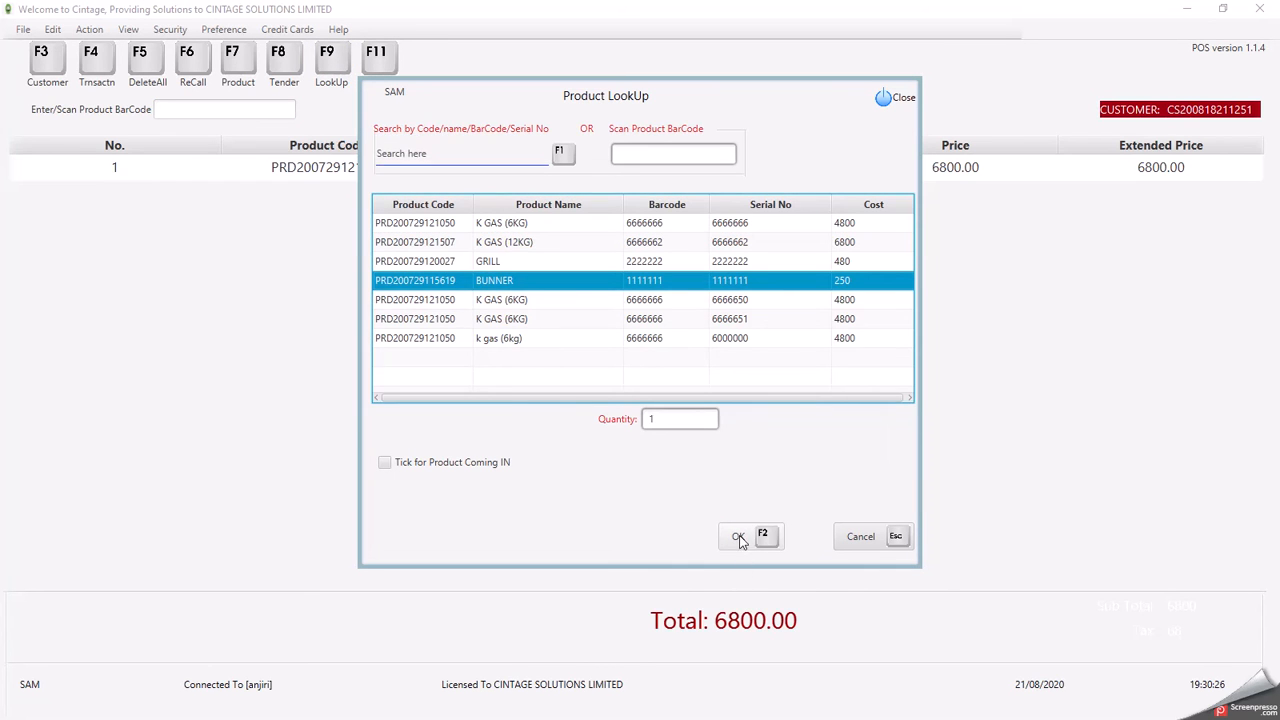
click(740, 536)
click(490, 300)
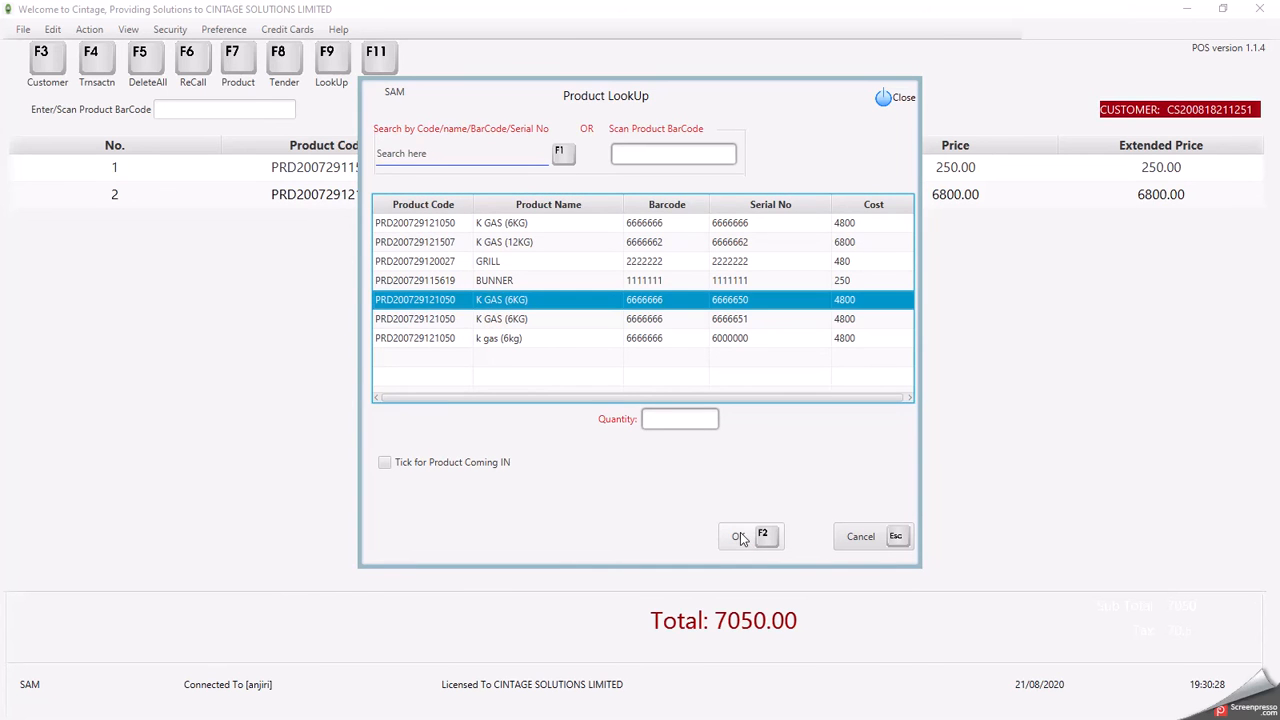
click(739, 538)
click(492, 284)
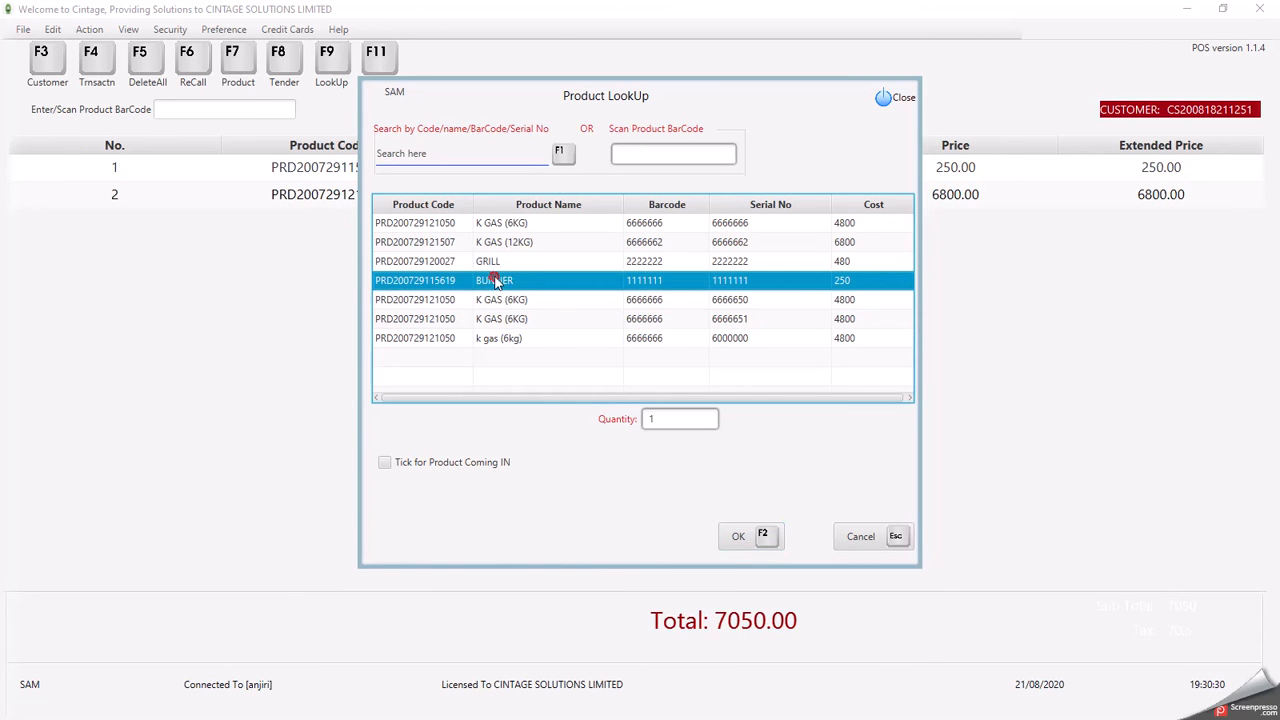
click(510, 245)
click(740, 537)
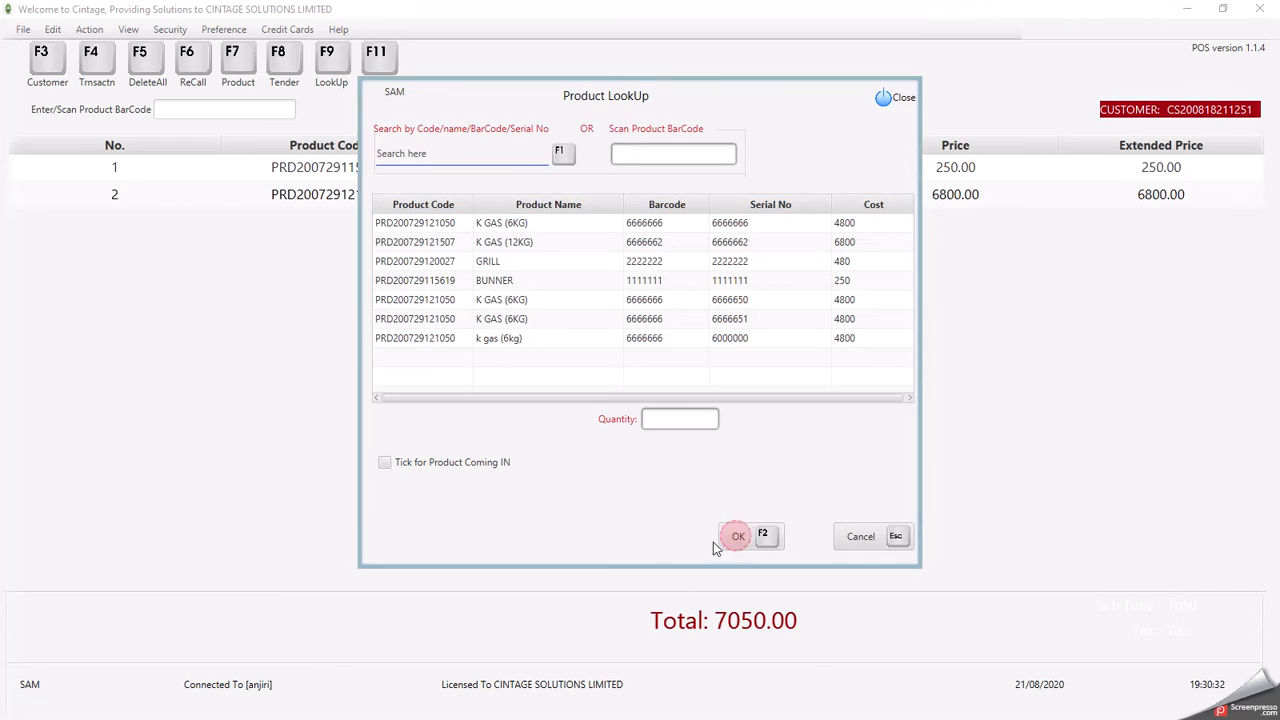
click(852, 535)
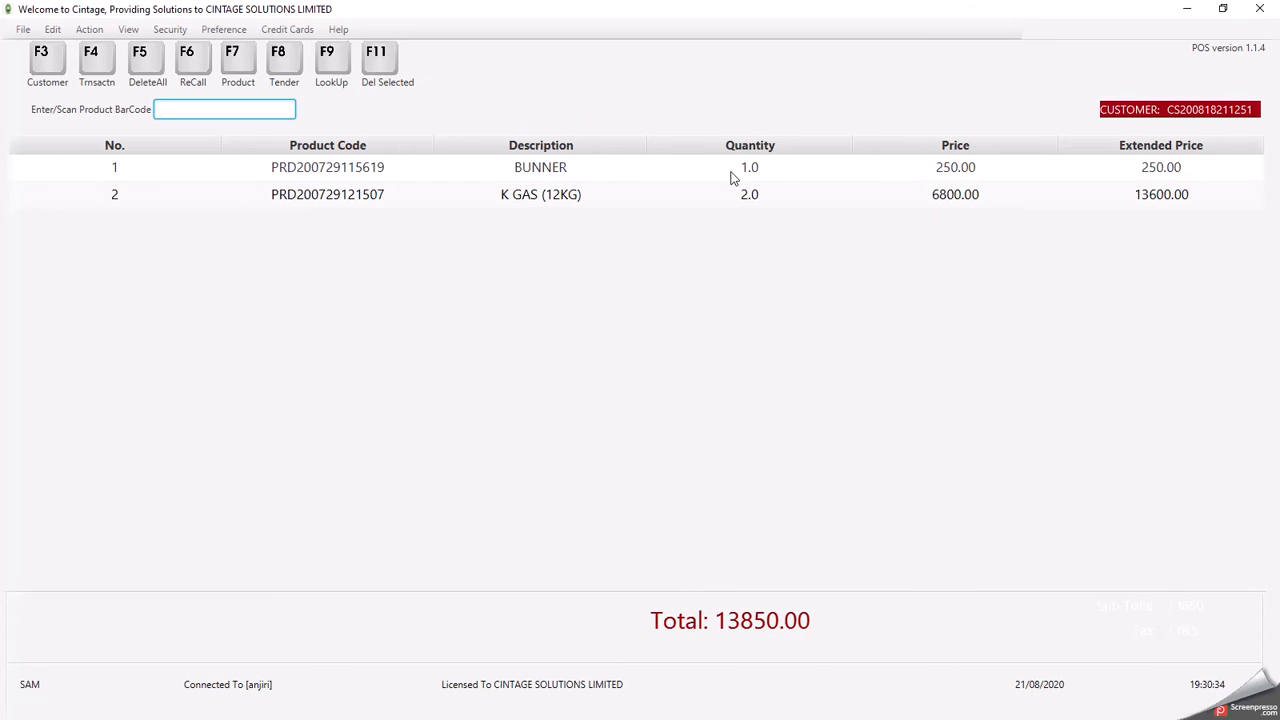
click(282, 60)
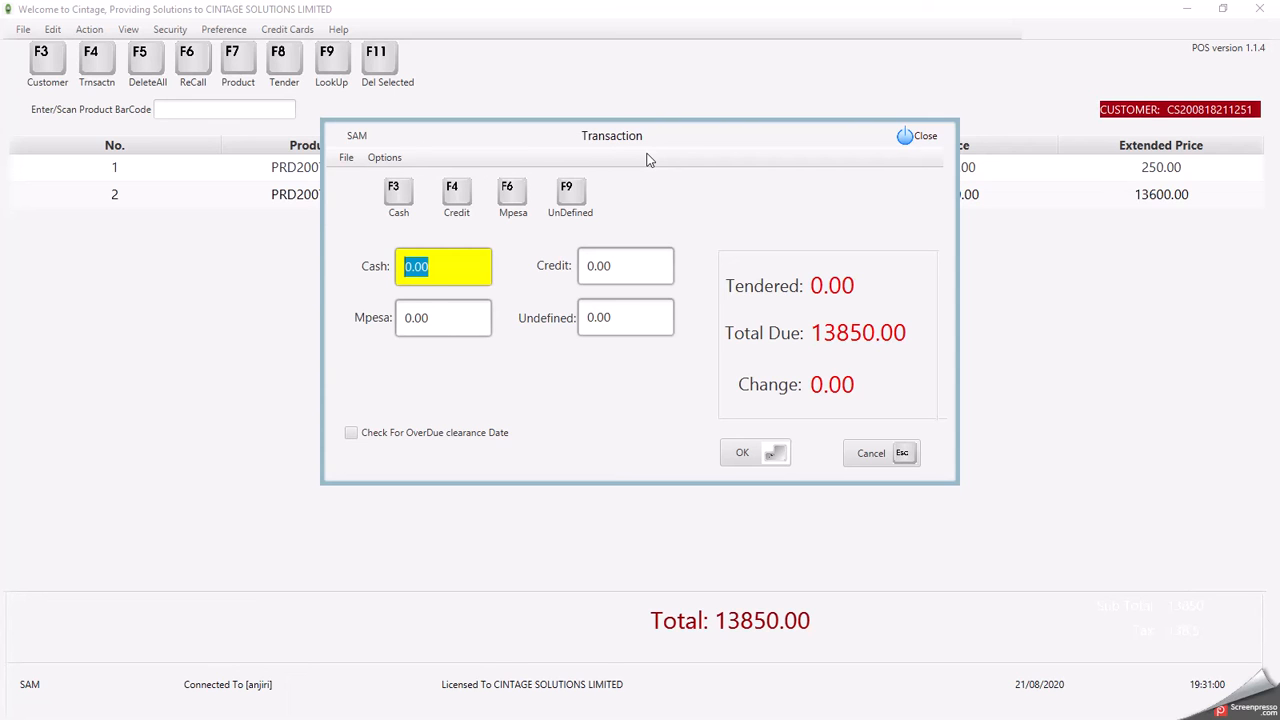
- Tender 10000 cash against the 13850.00 total, leaving 3850.00 owing, and print the receipt
text(100)
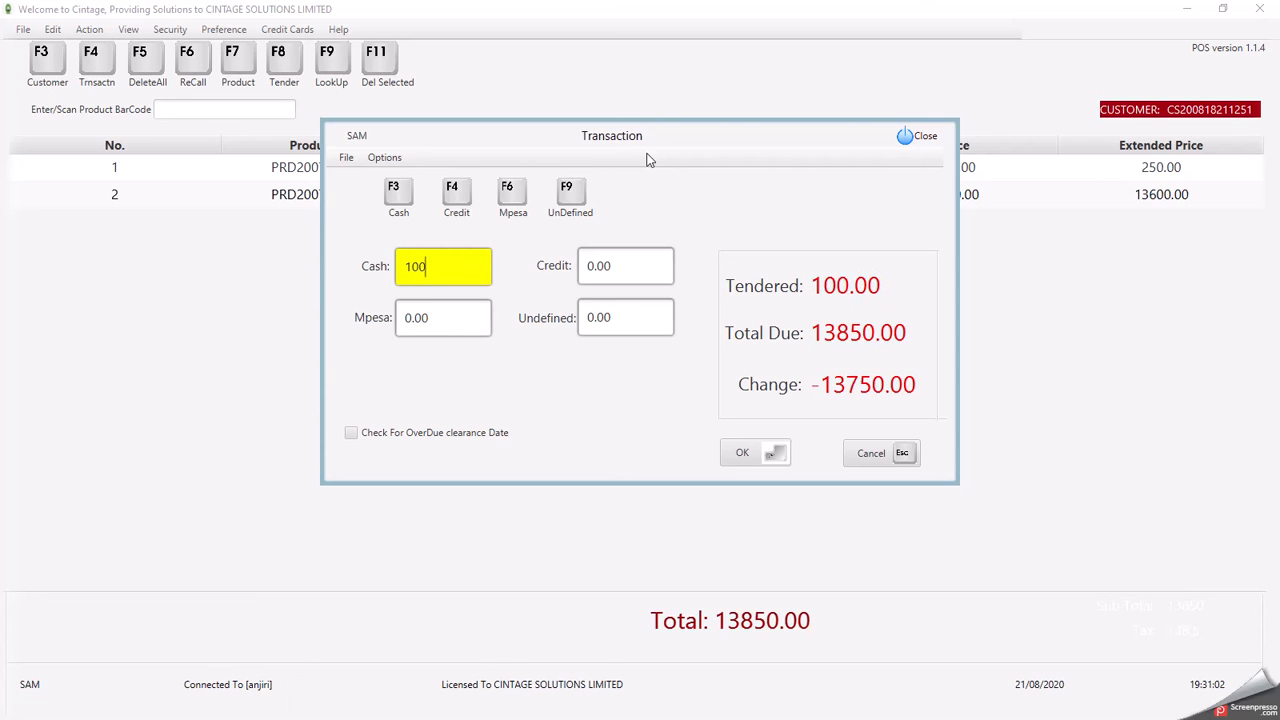
text(000)
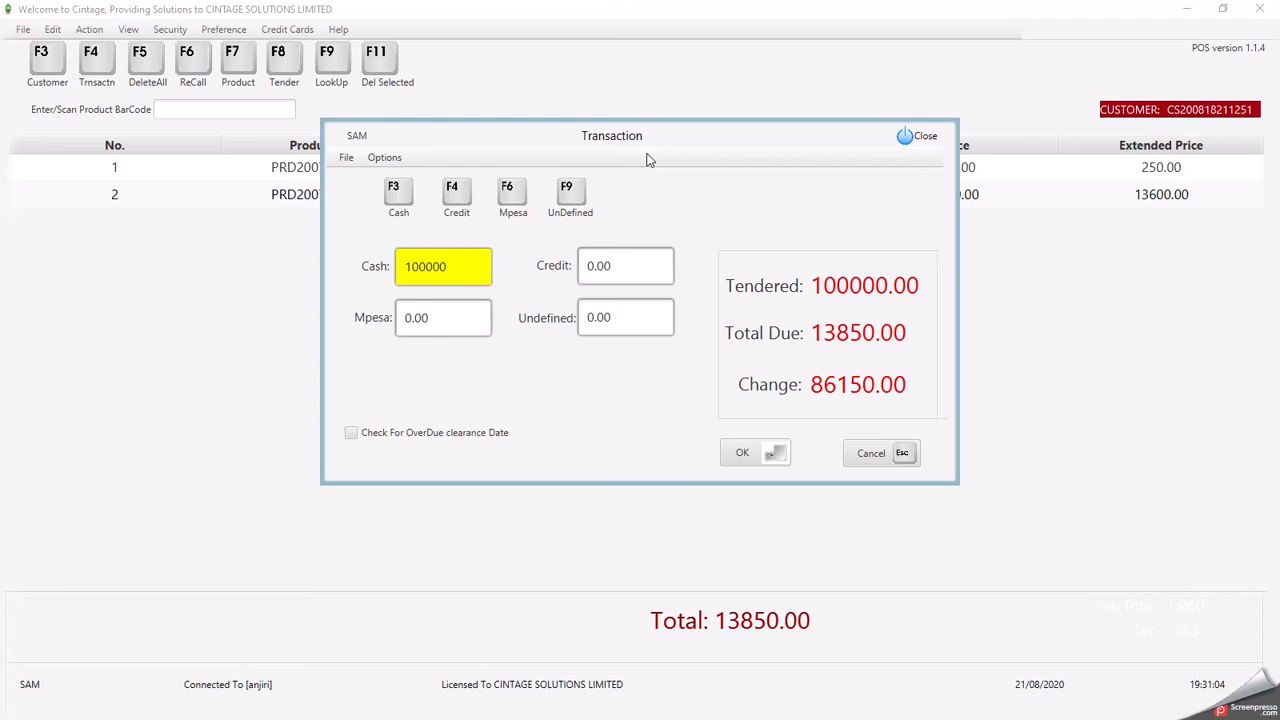
key(BackSpace)
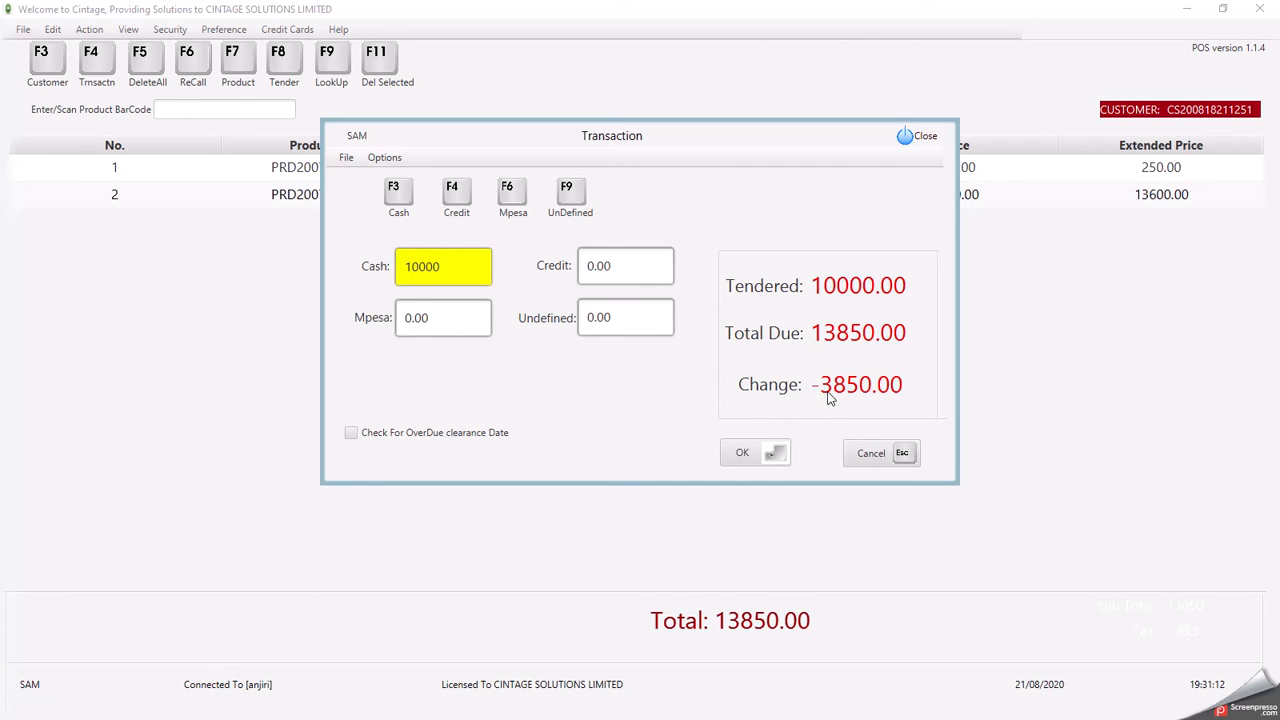
click(743, 455)
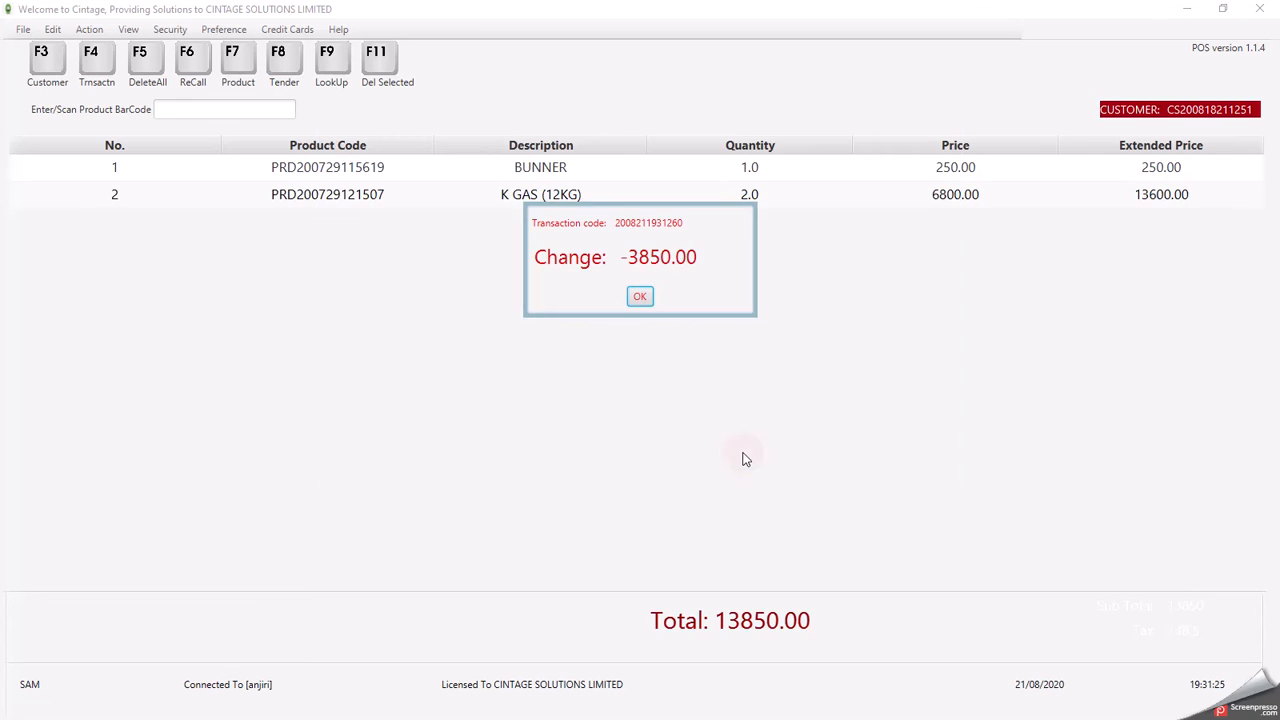
click(640, 298)
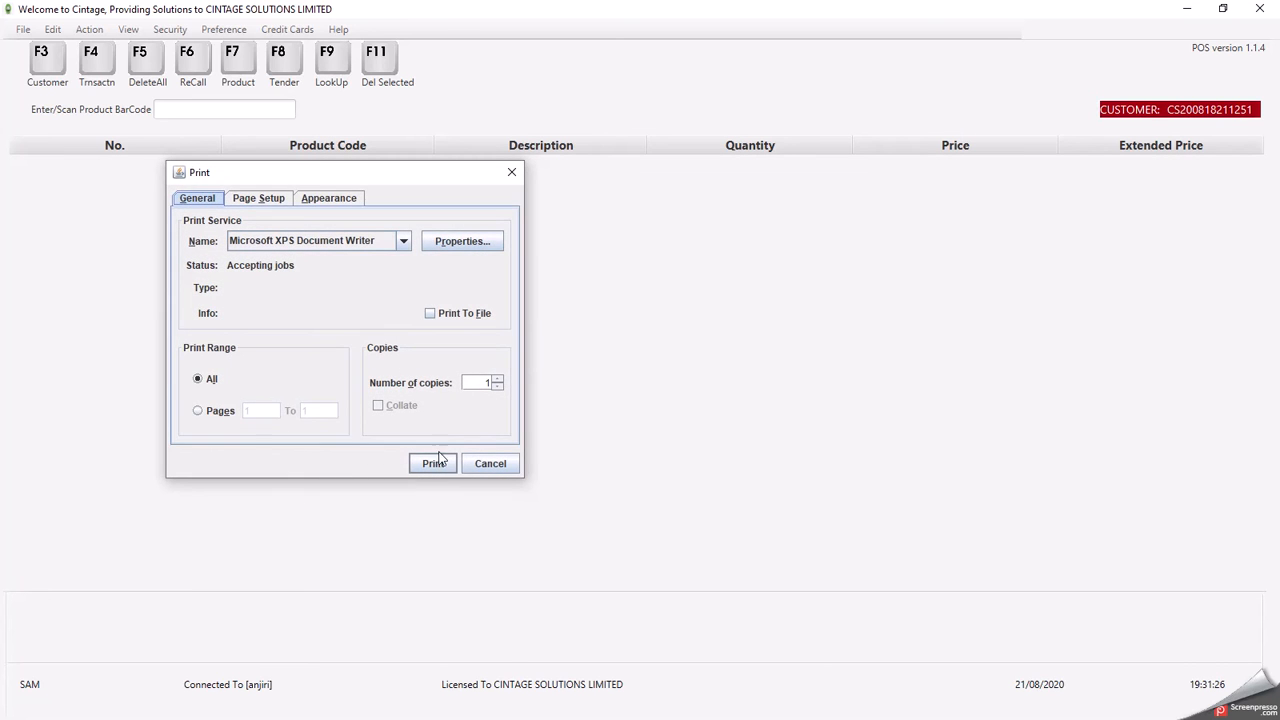
click(428, 460)
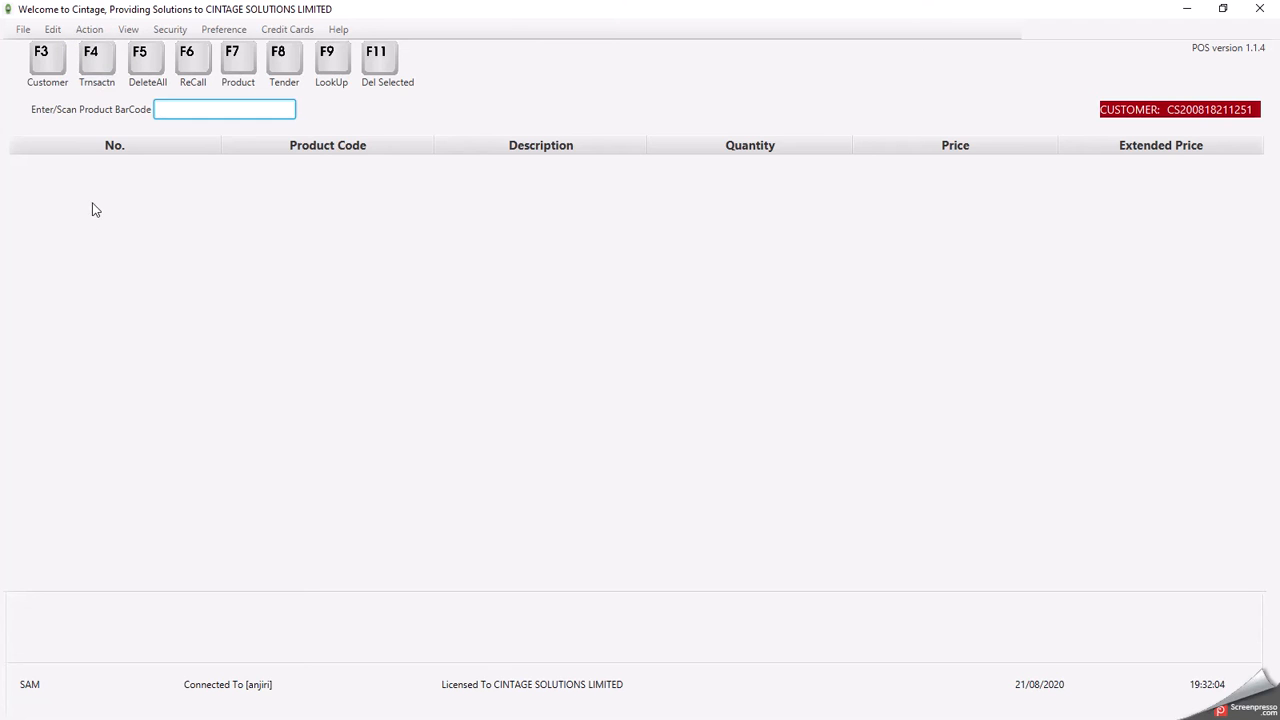
- Open the Add New Customer form and view the first two saved customer records
click(85, 31)
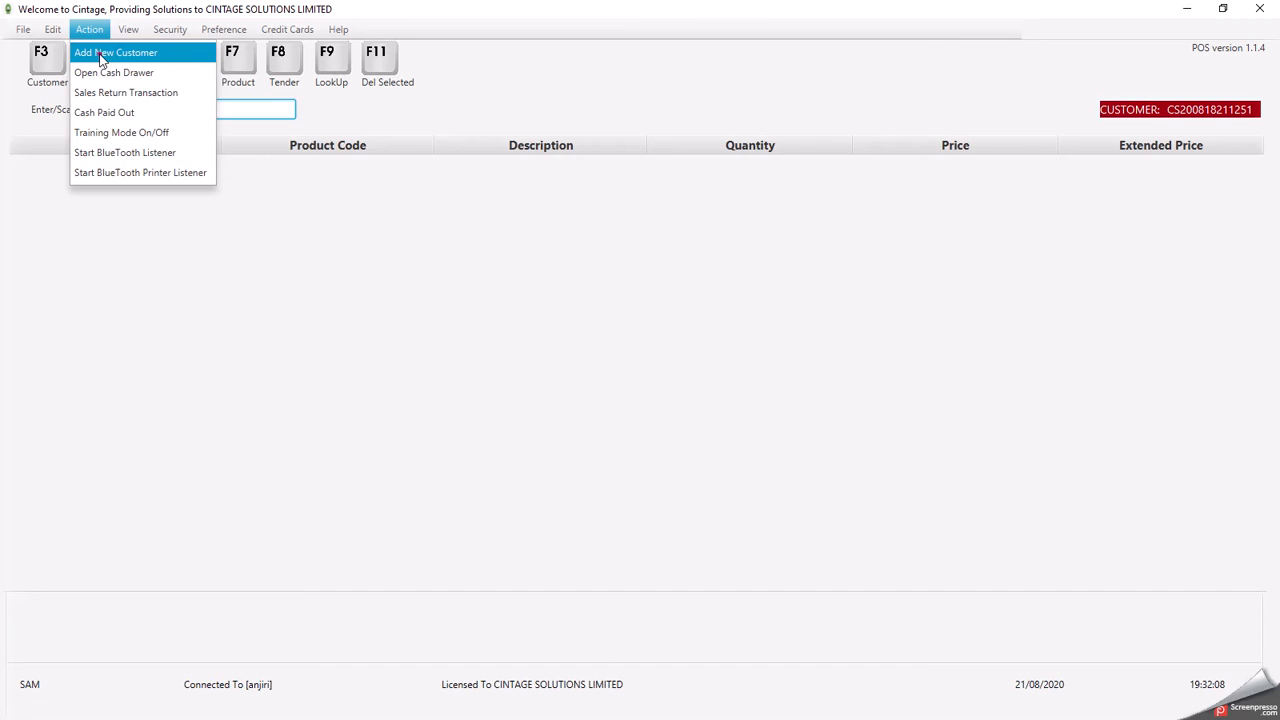
click(103, 58)
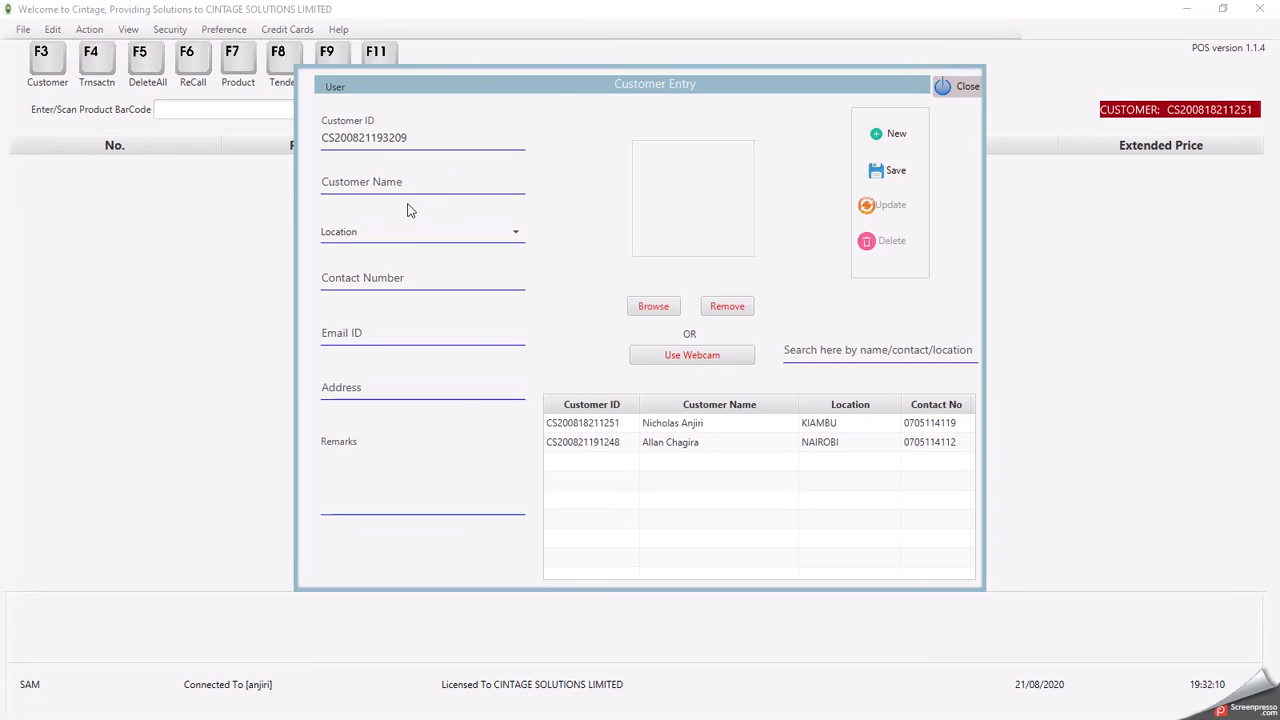
click(574, 427)
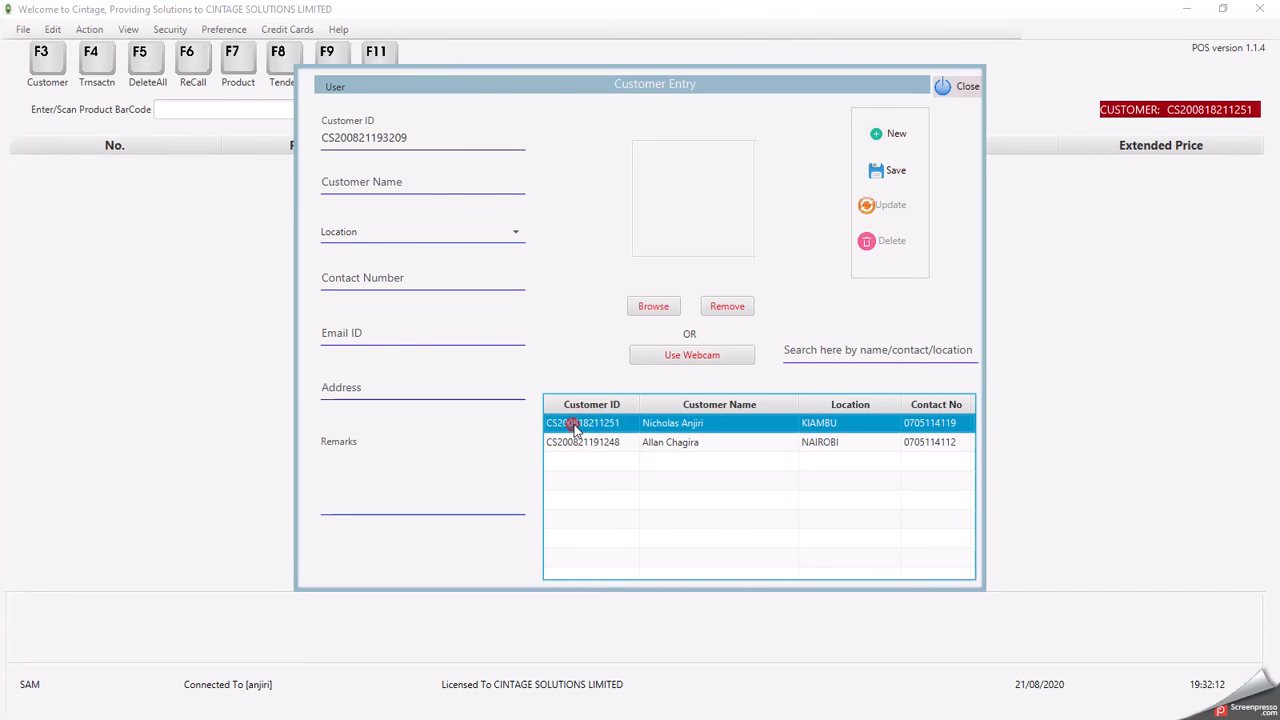
click(579, 443)
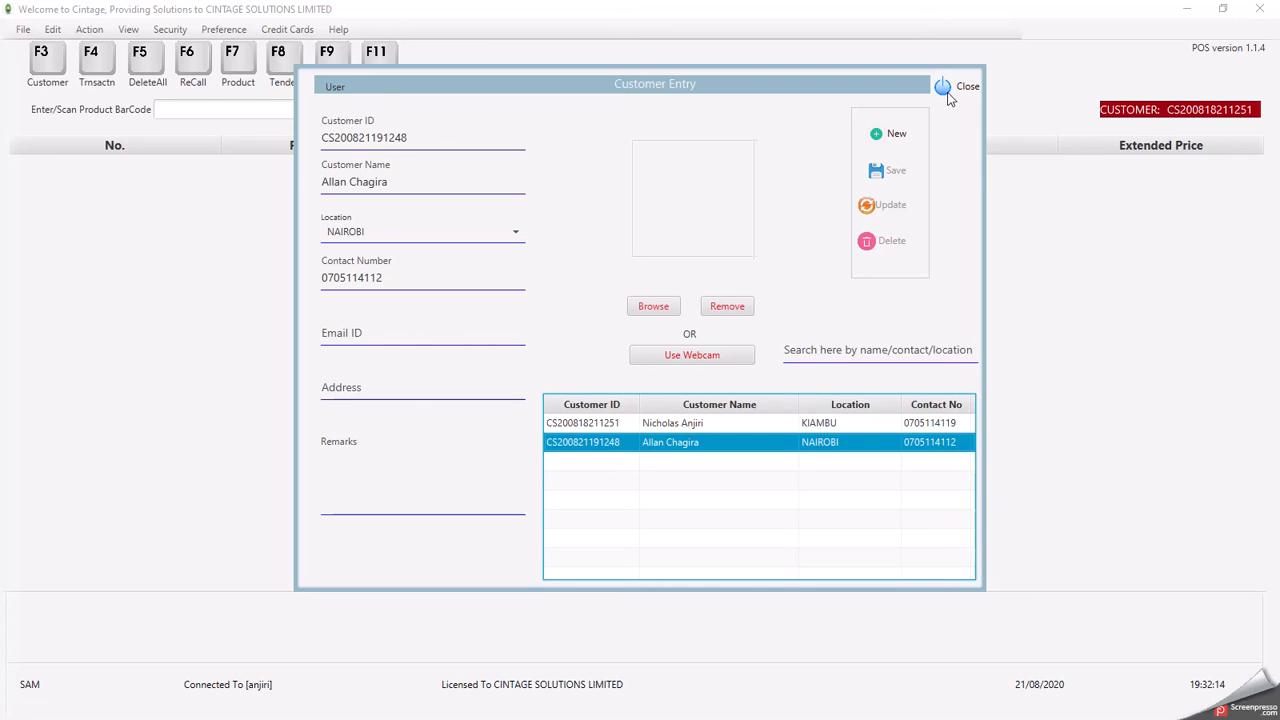
- Try updating the displayed customer, close the customer form, and minimize the POS window
click(875, 205)
click(867, 242)
click(962, 88)
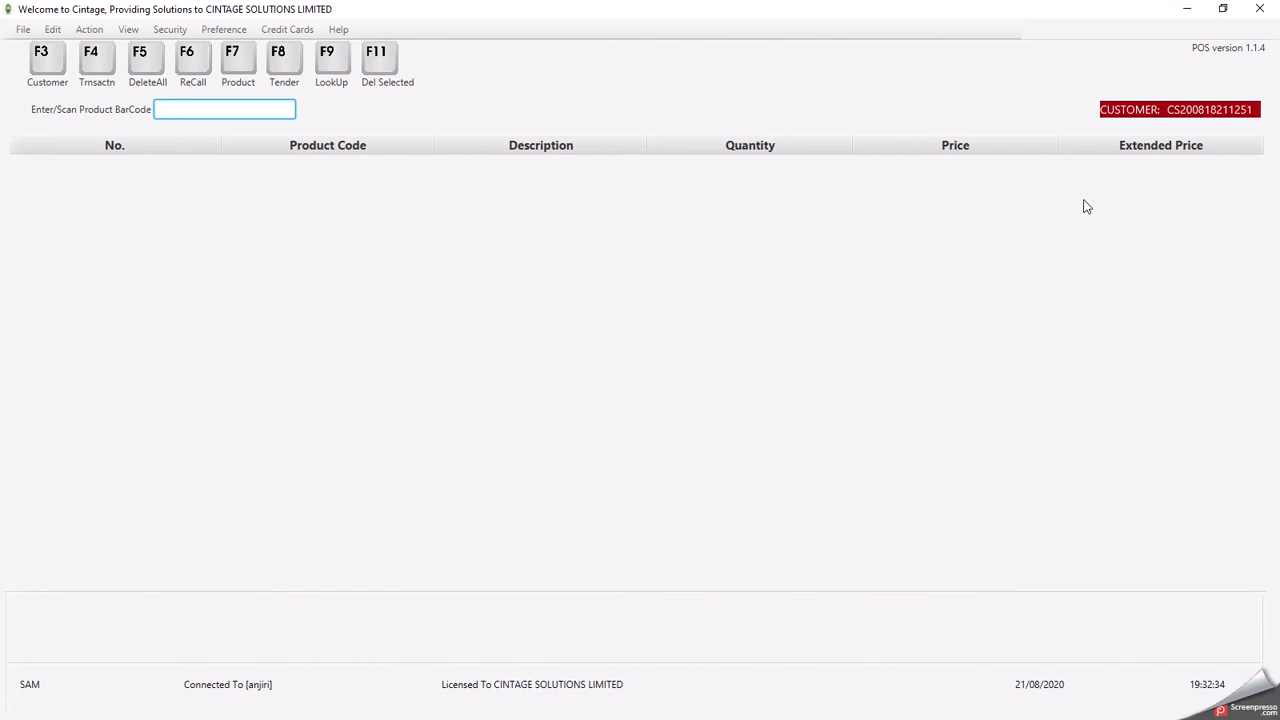
click(1185, 12)
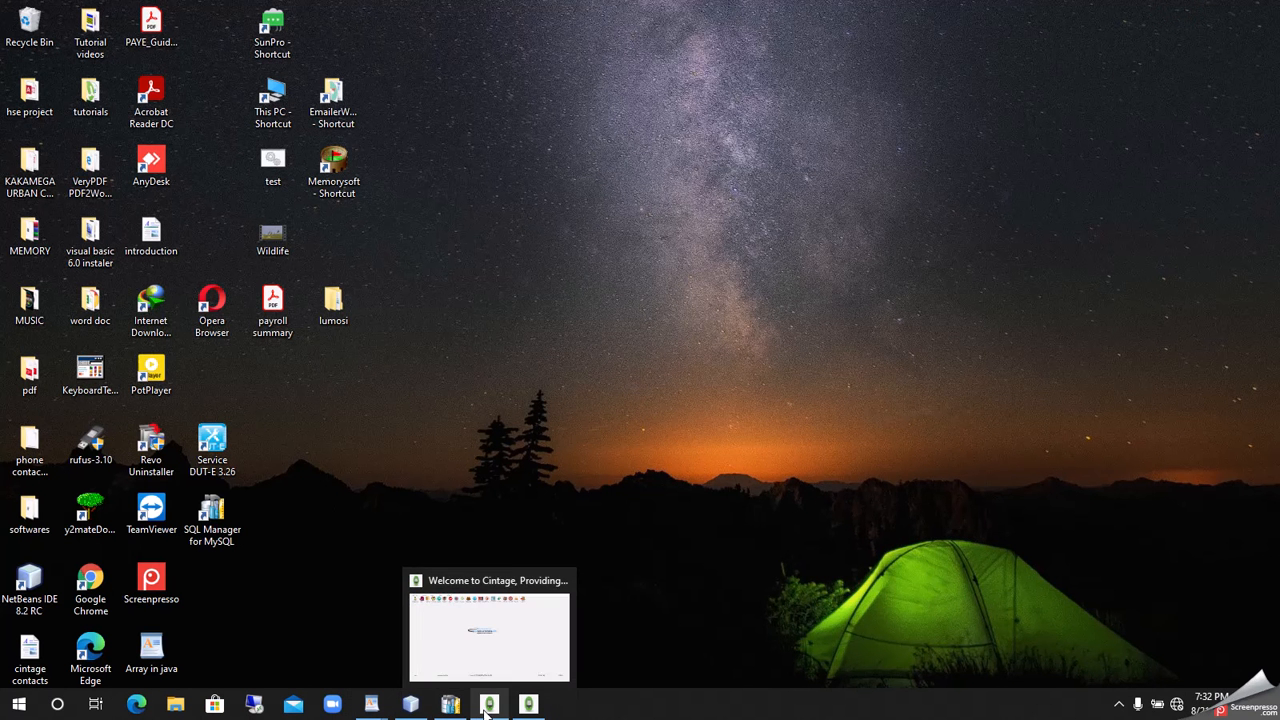
- Restore Cintage and set the Sales DayBook report dates to 21/08/2020
click(488, 705)
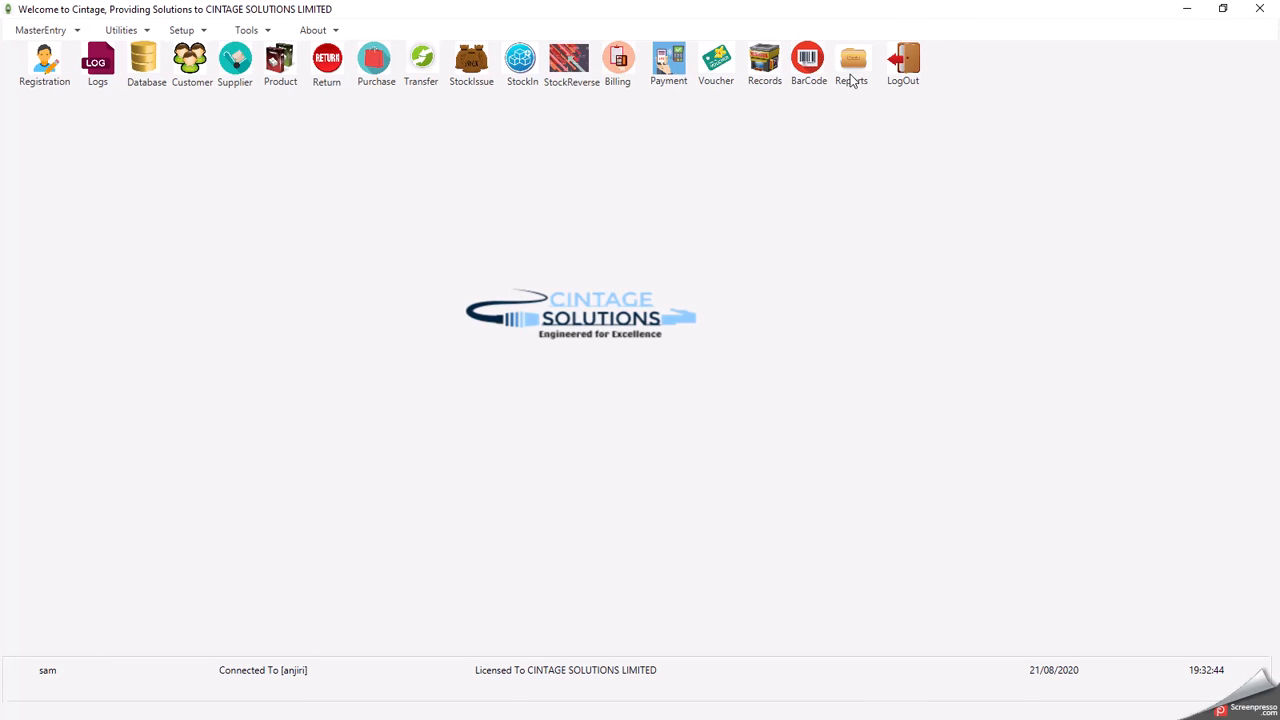
click(855, 62)
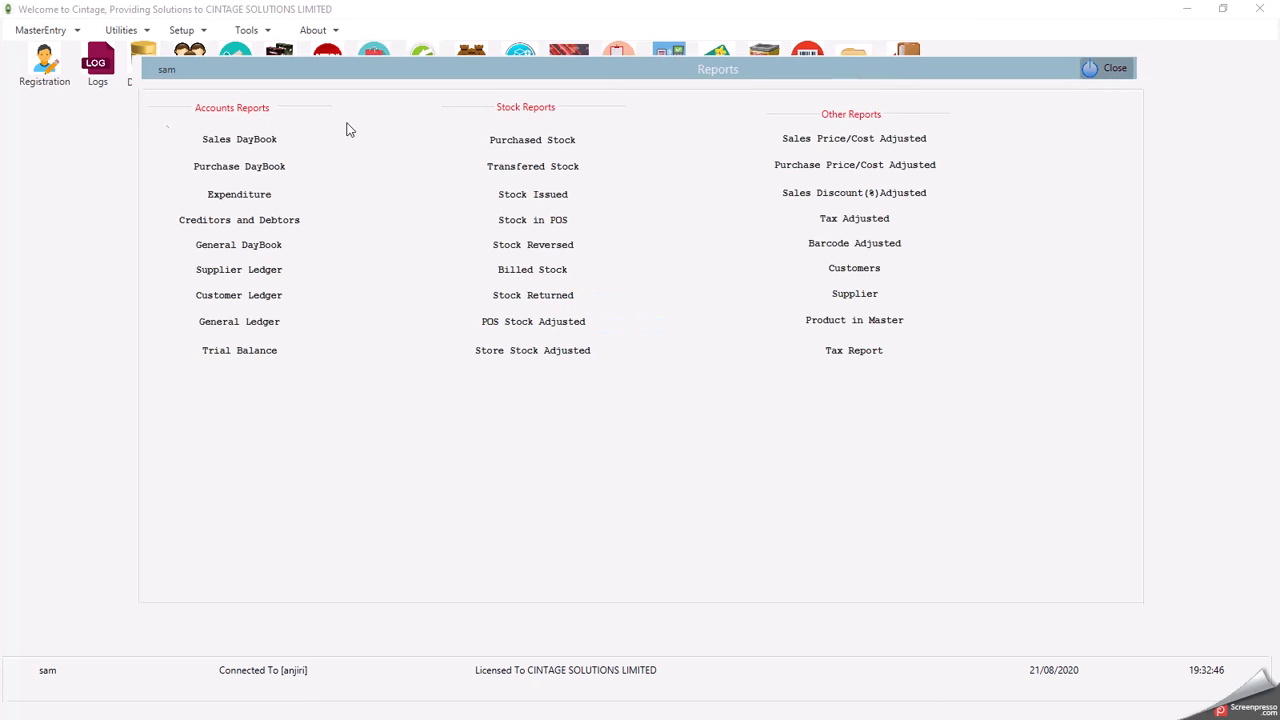
click(229, 145)
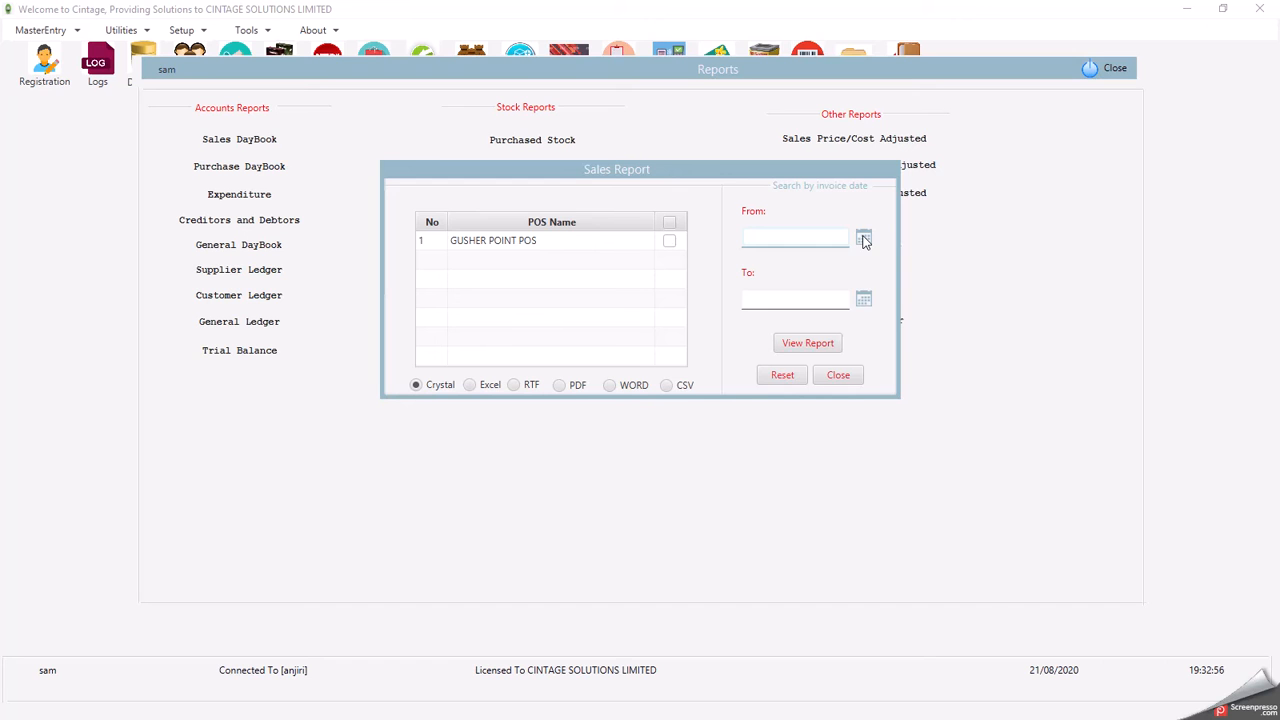
click(864, 240)
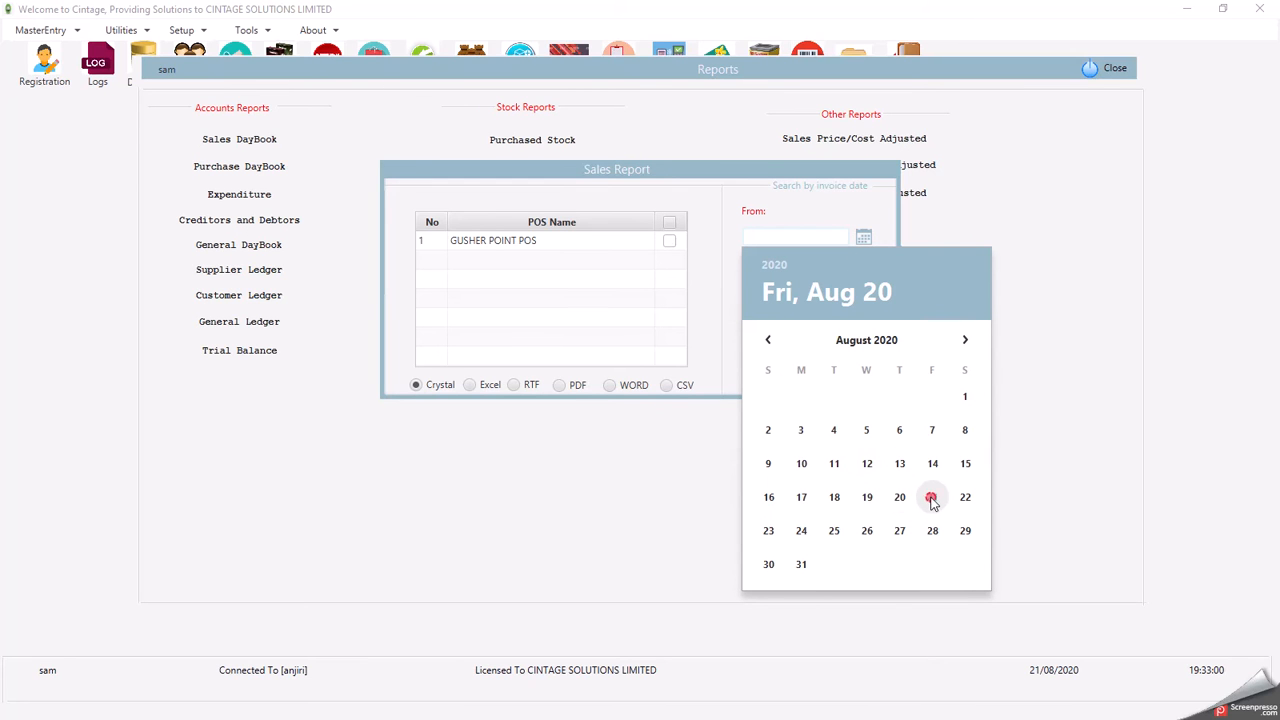
click(931, 497)
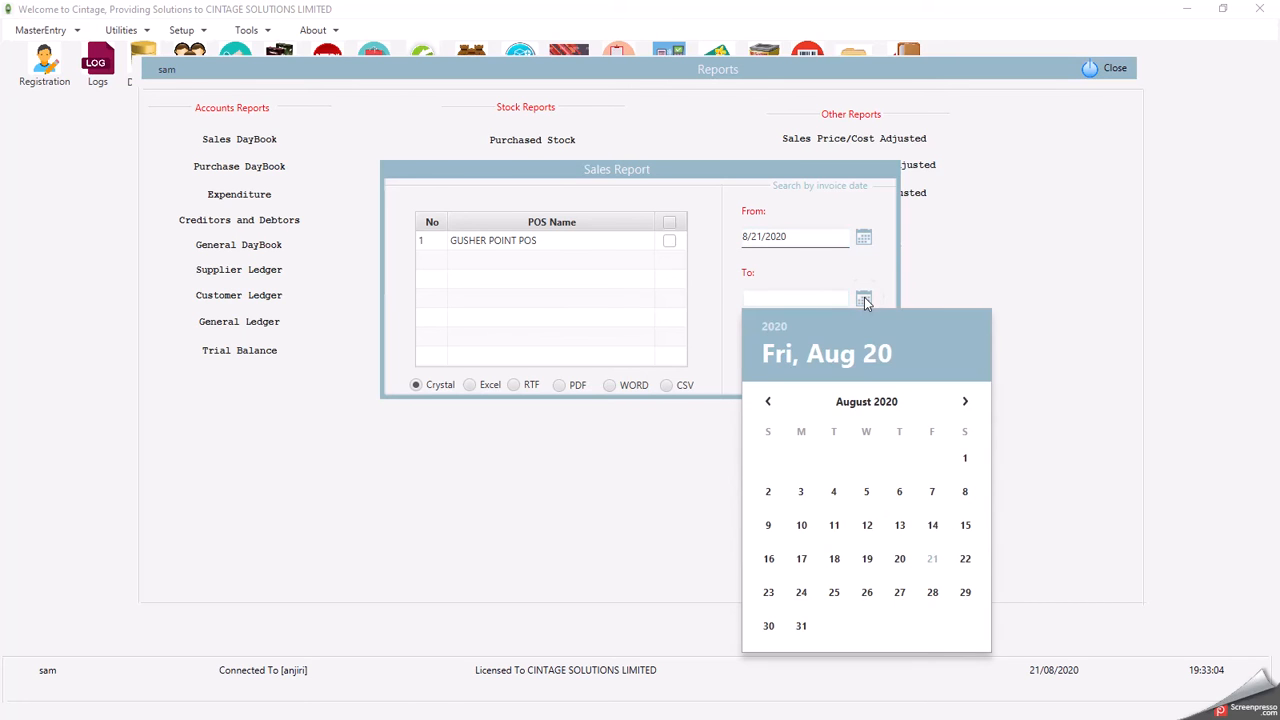
click(932, 558)
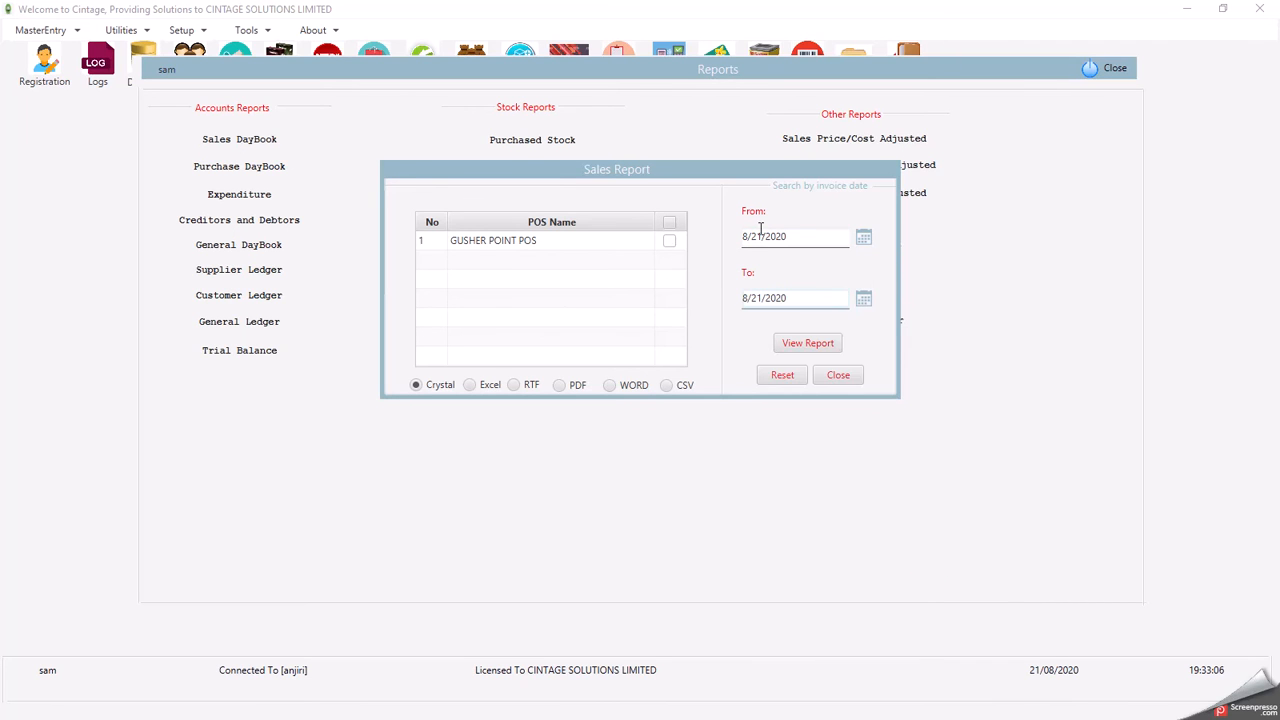
- Confirm both dates as 21/08/2020, then view the Sales Book report maximized in JasperViewer
click(864, 238)
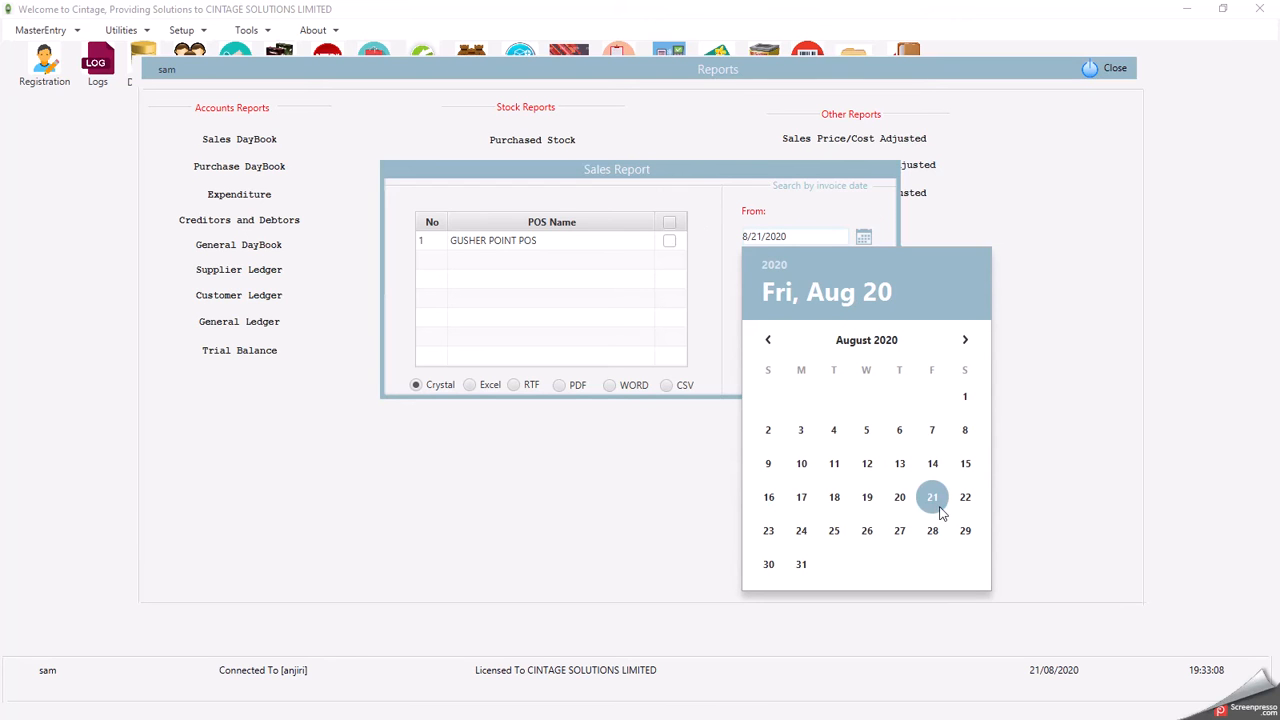
click(932, 497)
click(864, 300)
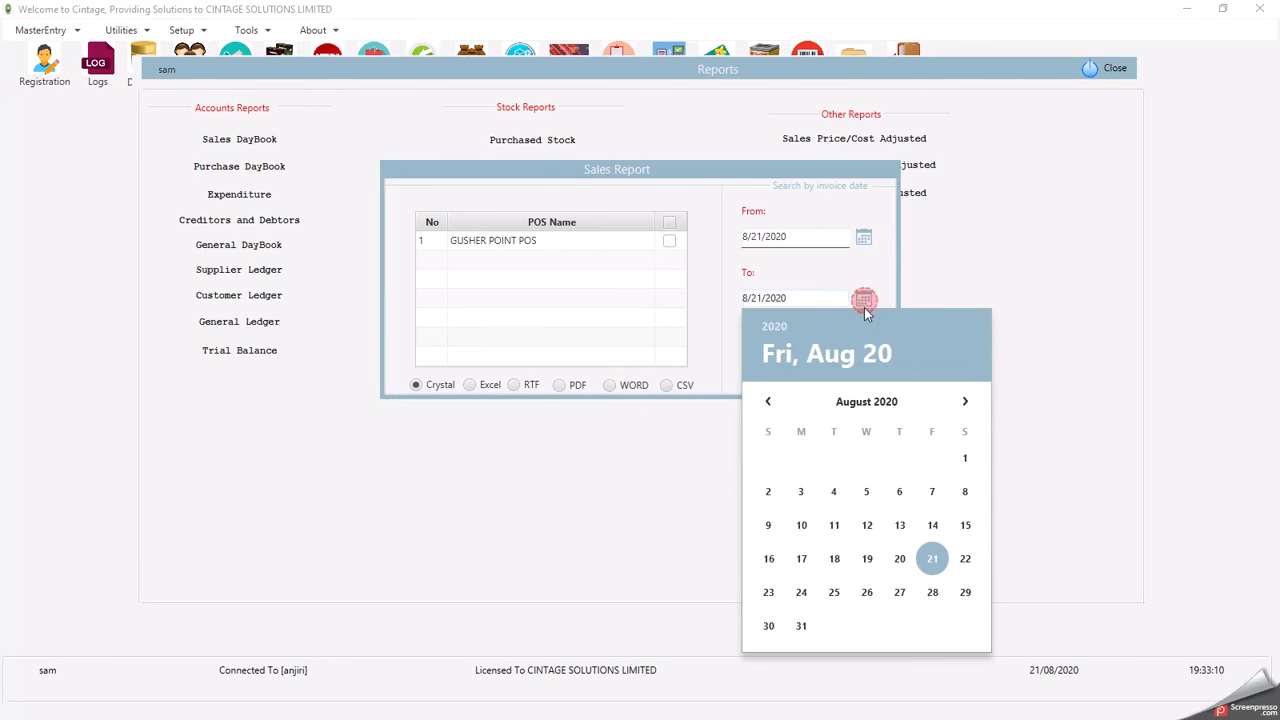
click(930, 558)
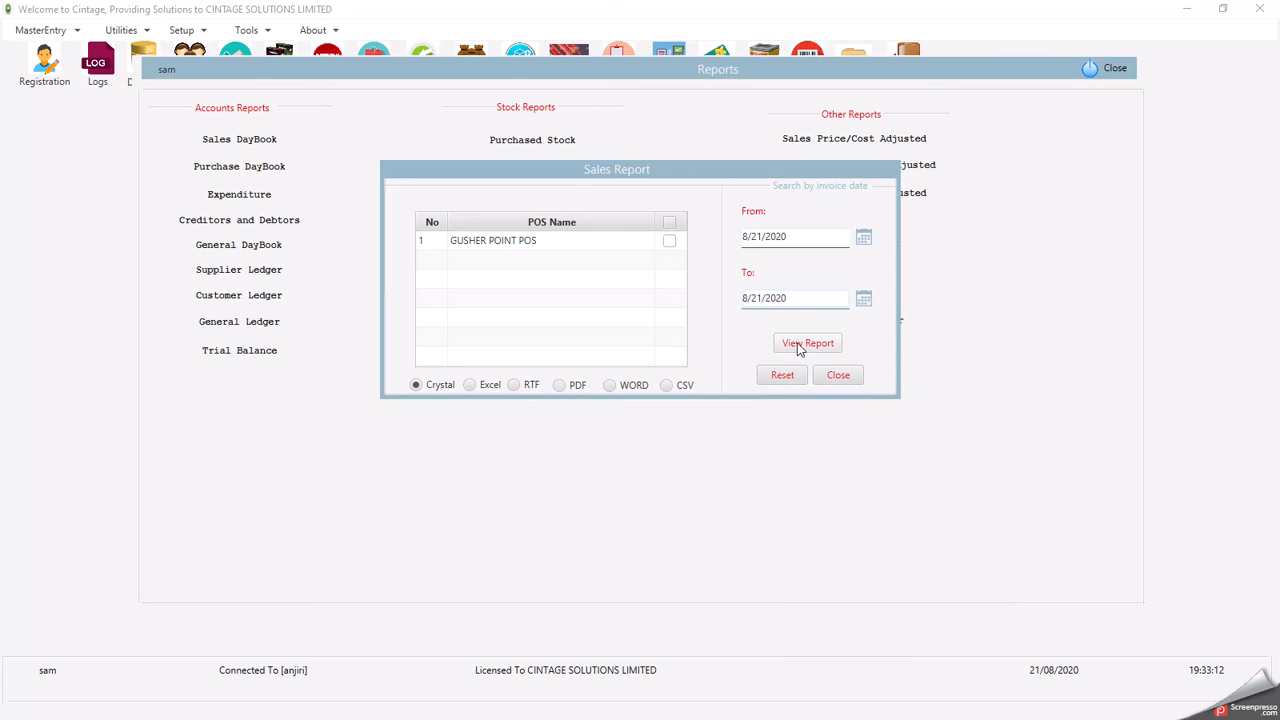
click(797, 345)
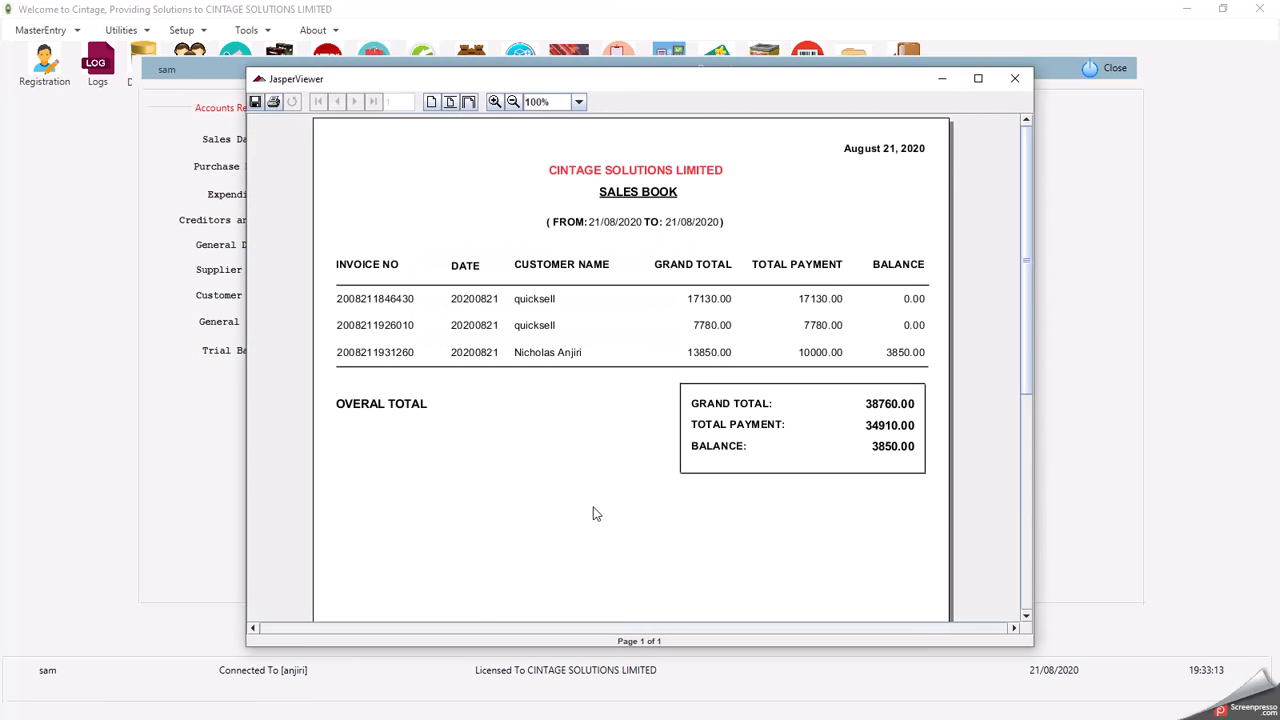
click(978, 78)
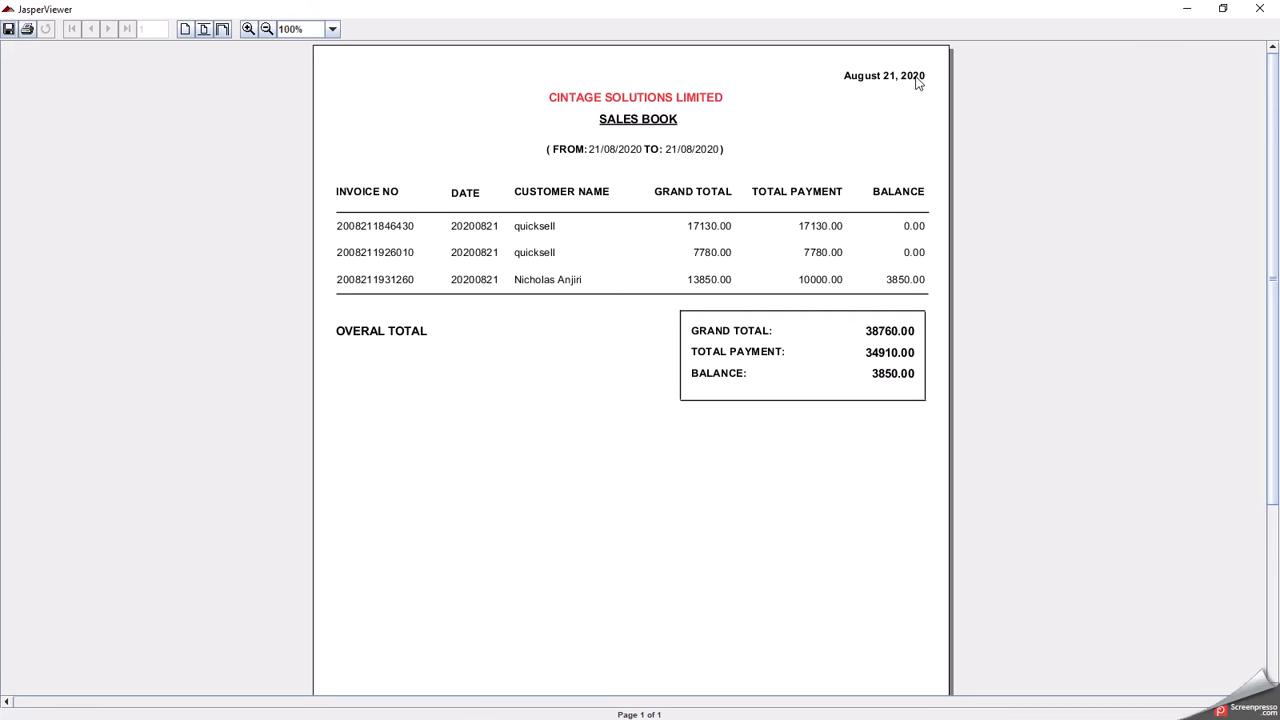
- Close the one-day report and rerun the Sales Book from 1 August 2019 to 21 August 2020
click(1260, 9)
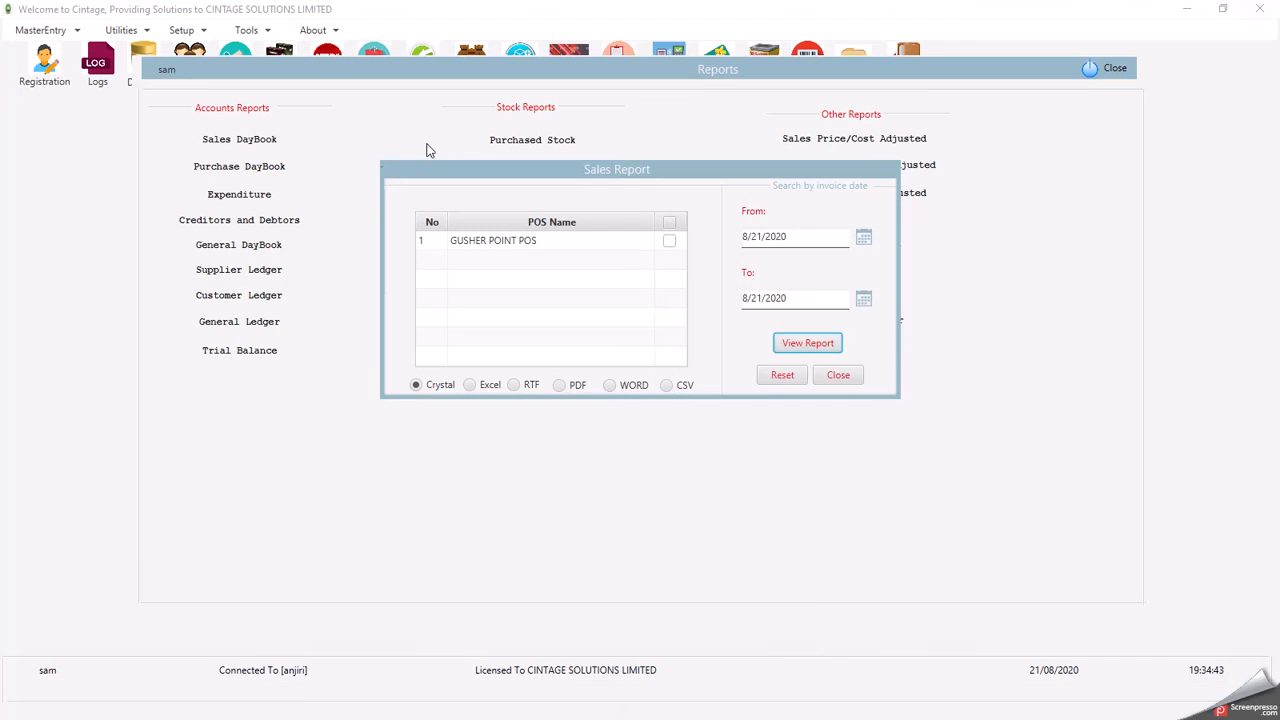
click(864, 238)
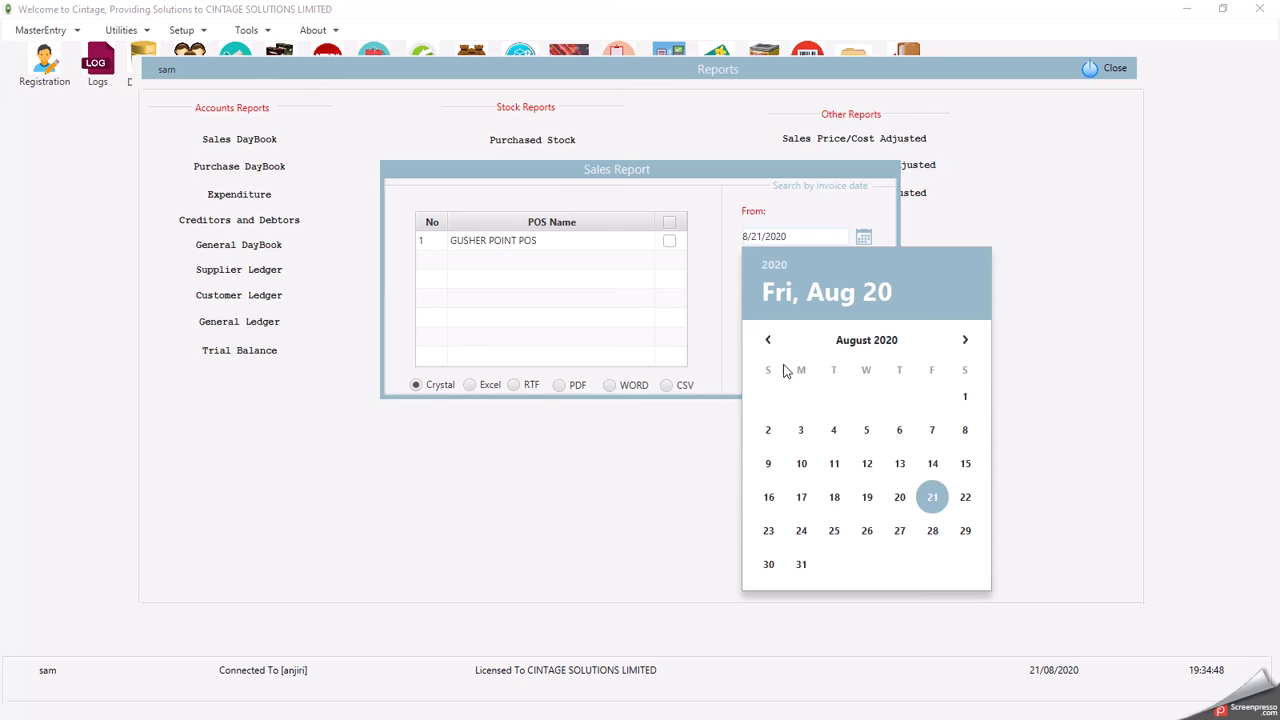
click(781, 268)
click(857, 368)
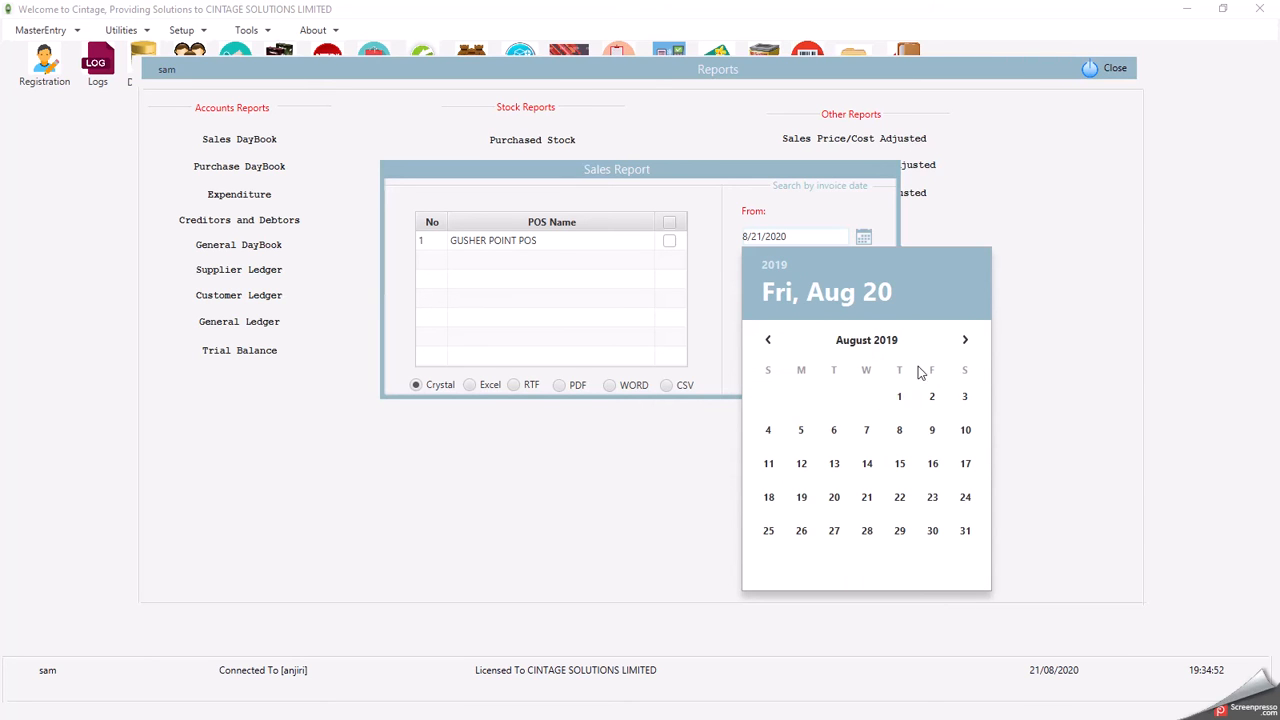
click(900, 397)
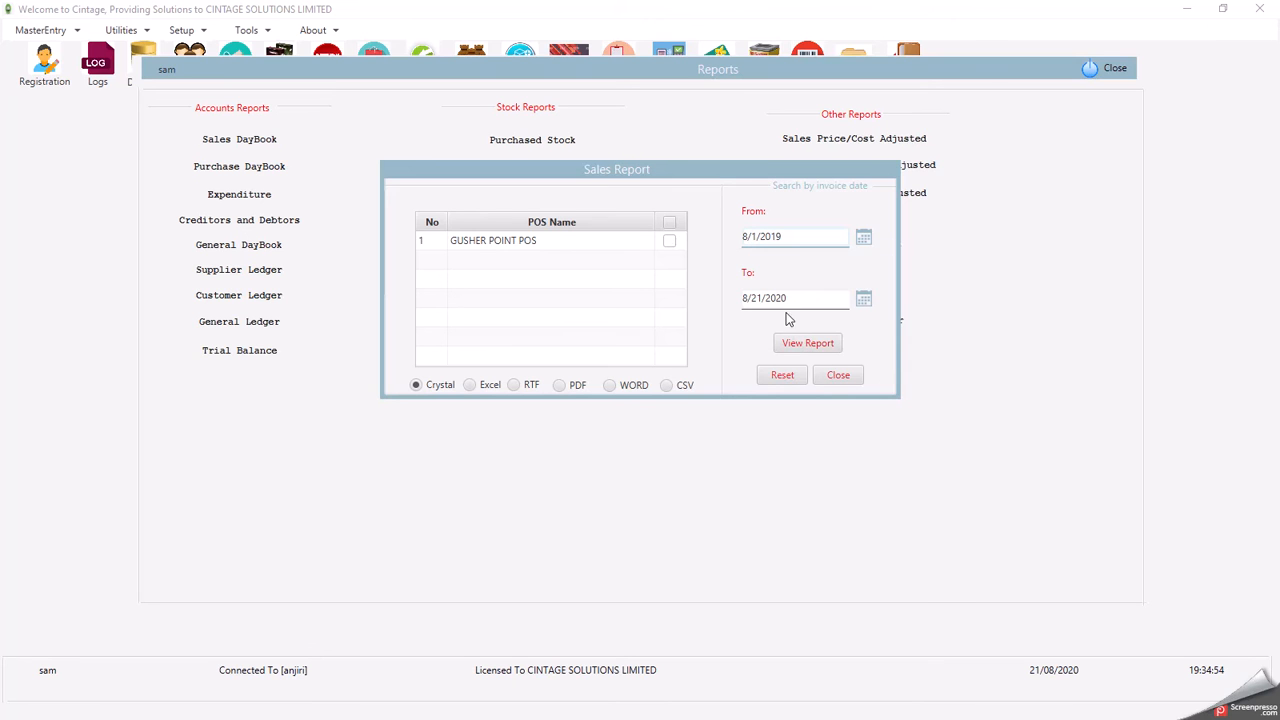
click(797, 344)
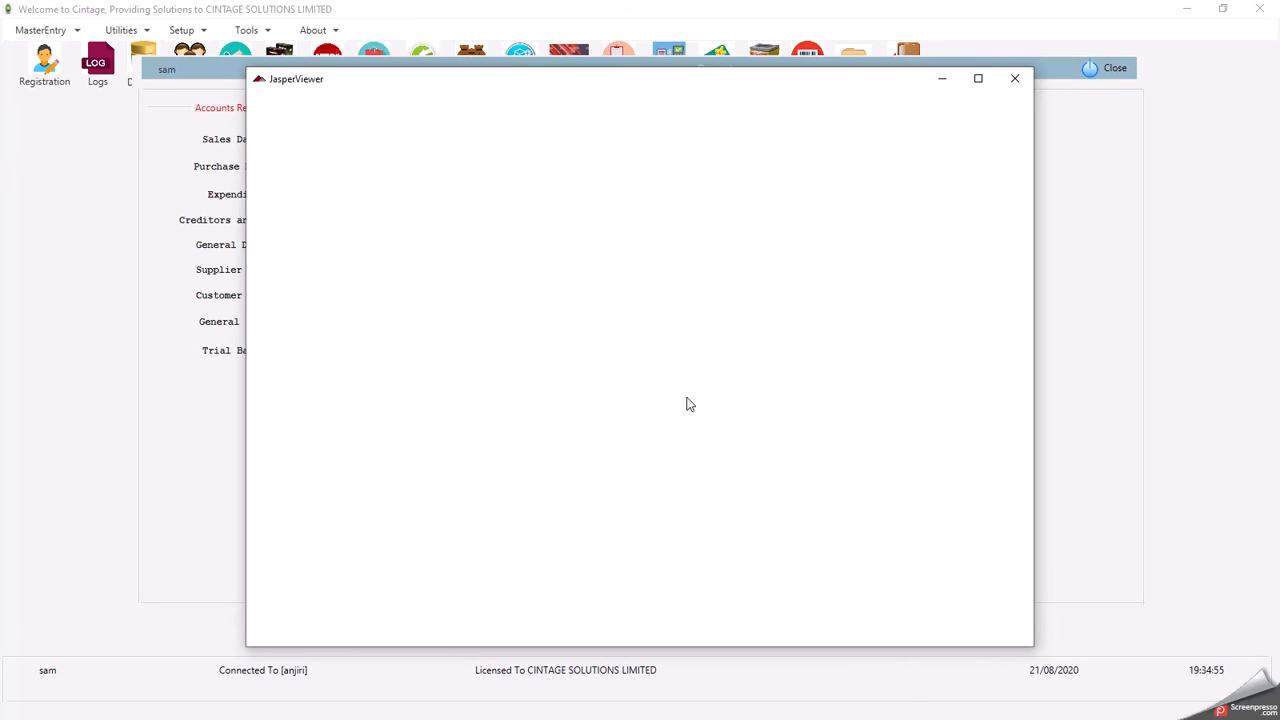
- Maximize the Sales Book, scroll through page 1, check the last-page totals, then close it
click(978, 79)
scroll(866, 197, down, 2)
scroll(868, 198, up, 2)
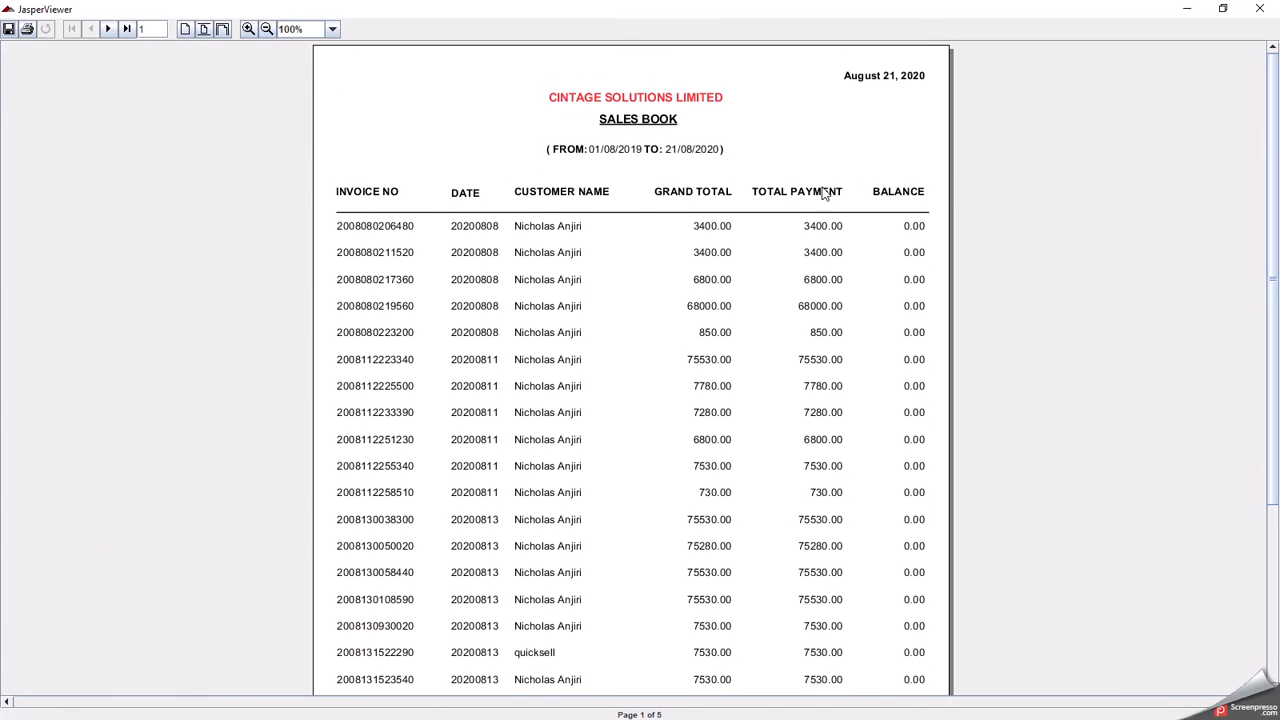
scroll(869, 277, down, 2)
scroll(856, 260, up, 2)
scroll(853, 296, down, 2)
scroll(853, 296, down, 5)
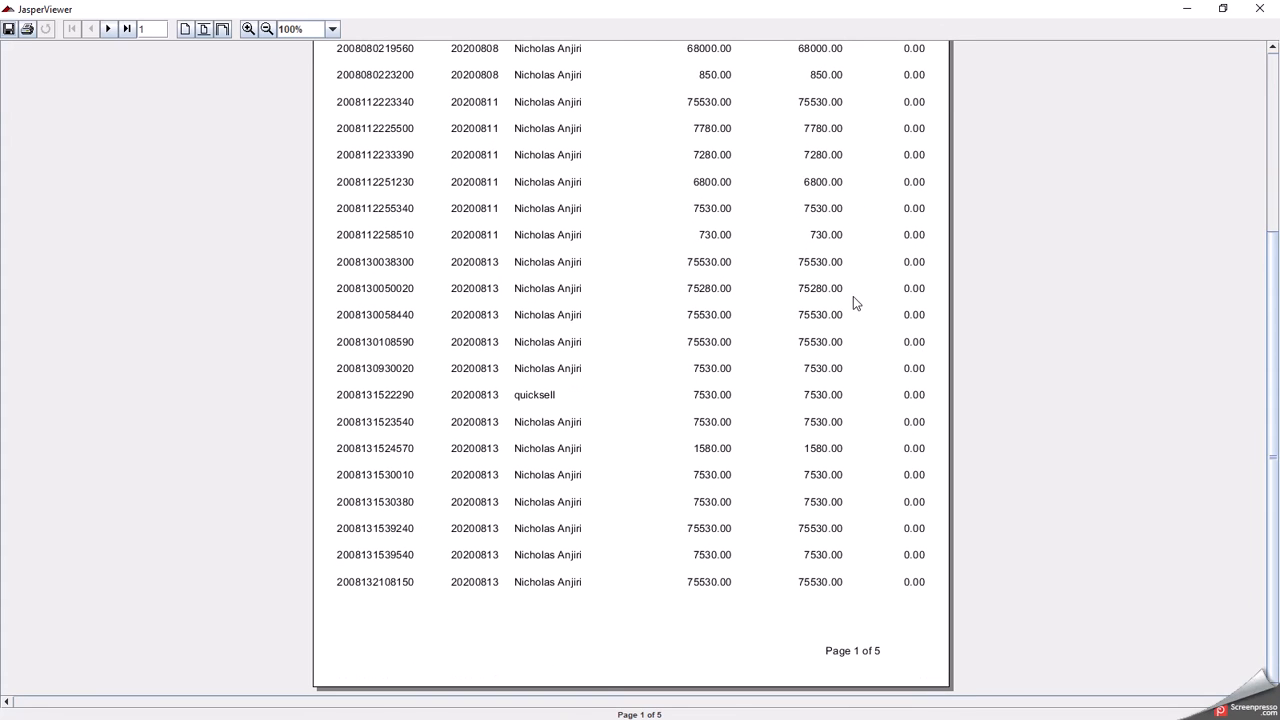
scroll(886, 526, up, 3)
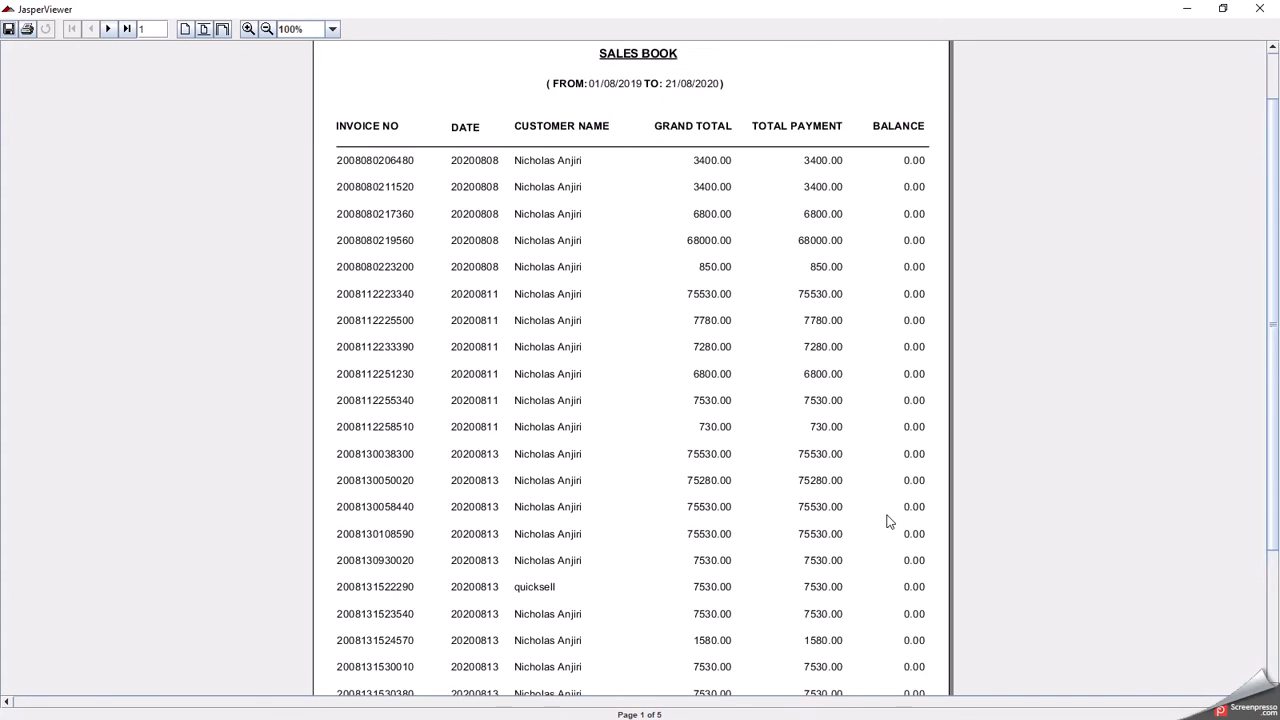
scroll(895, 540, down, 3)
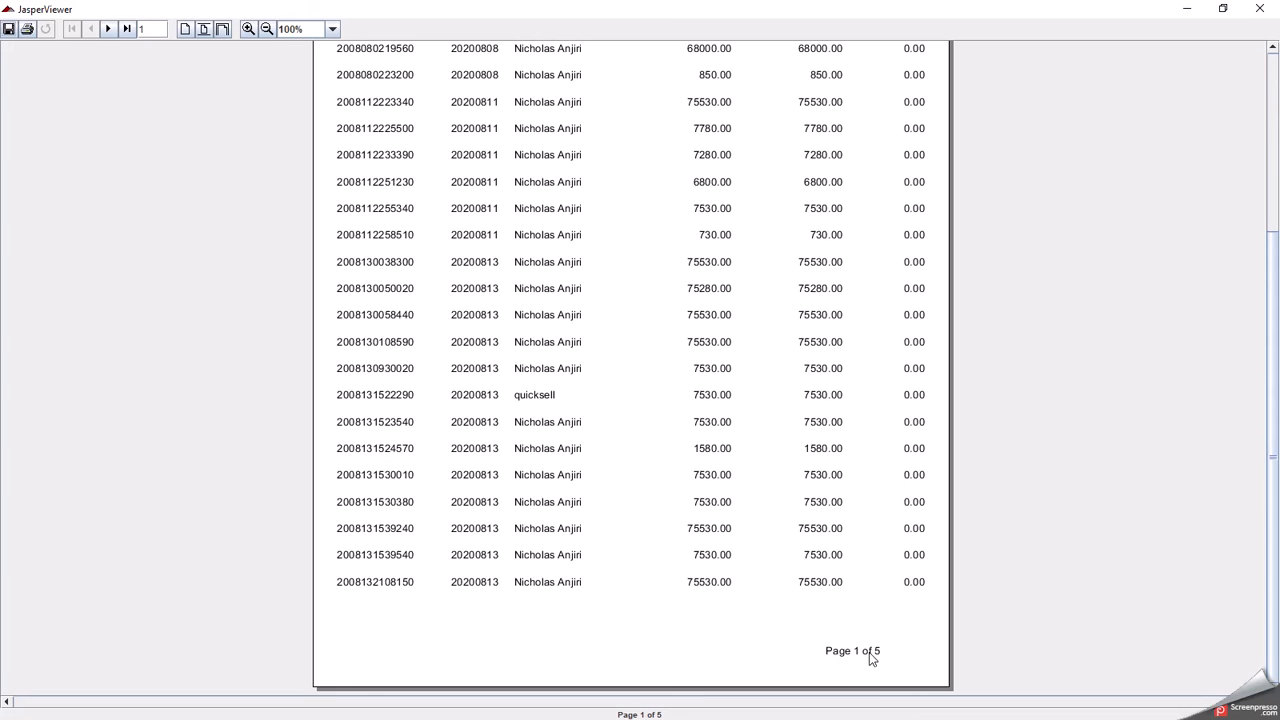
scroll(895, 503, up, 4)
scroll(889, 500, up, 2)
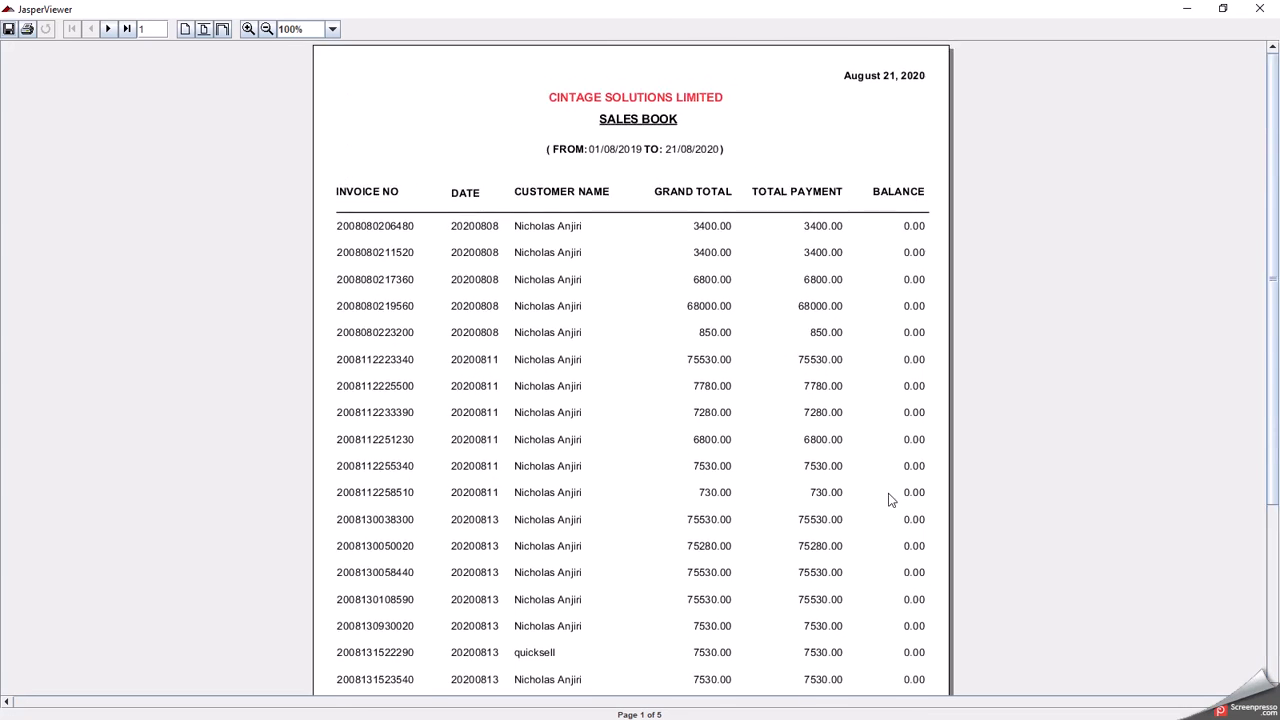
click(127, 29)
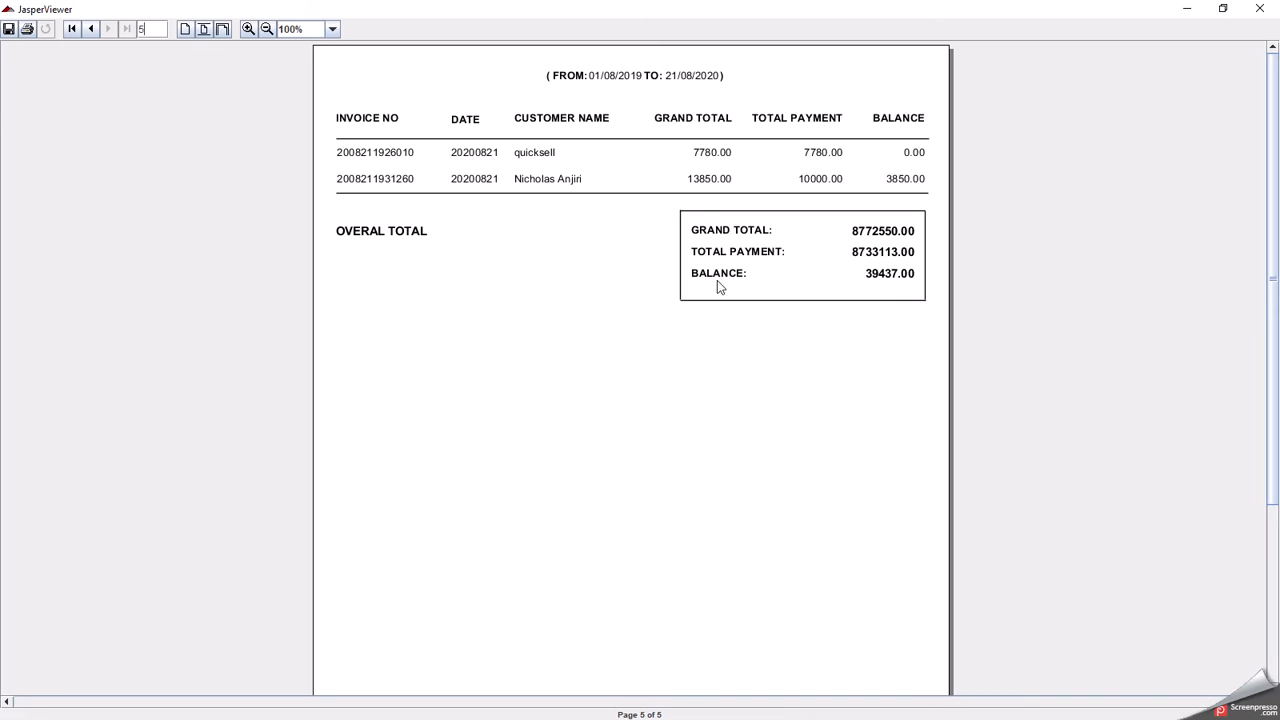
click(1258, 10)
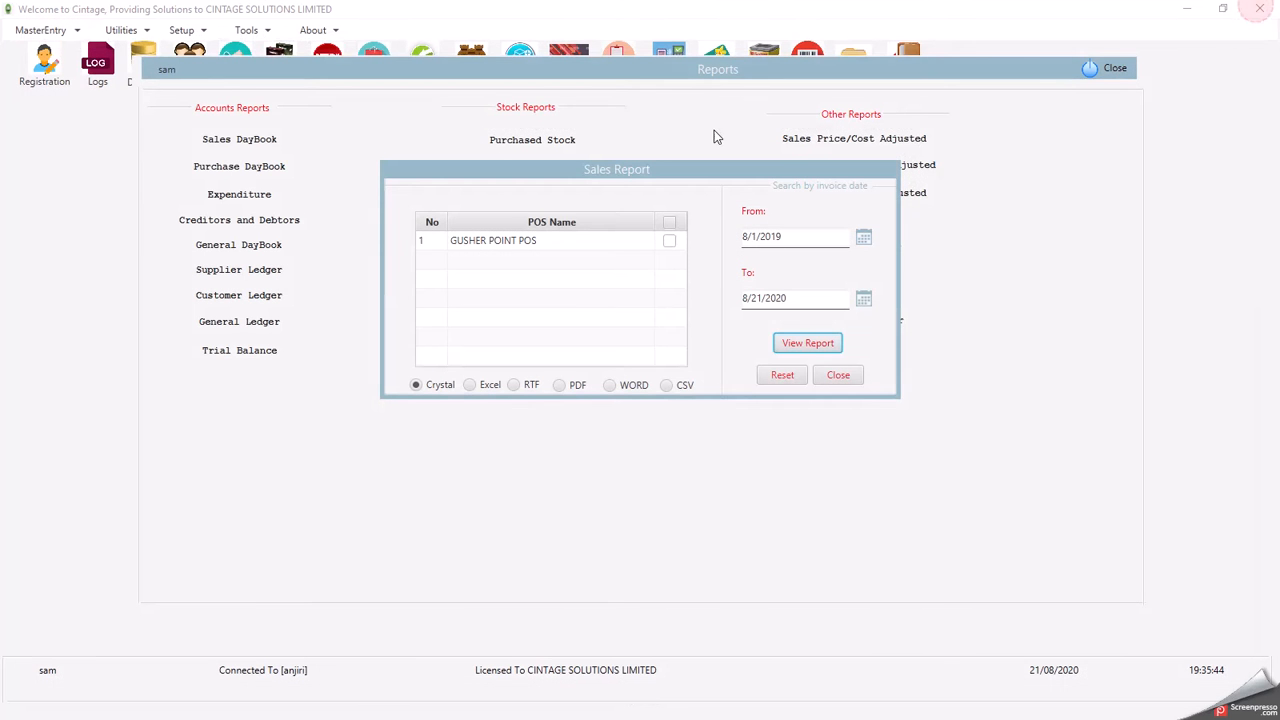
- Switch to Purchase DayBook and view it for 8/1/2019 to 8/21/2020
click(839, 378)
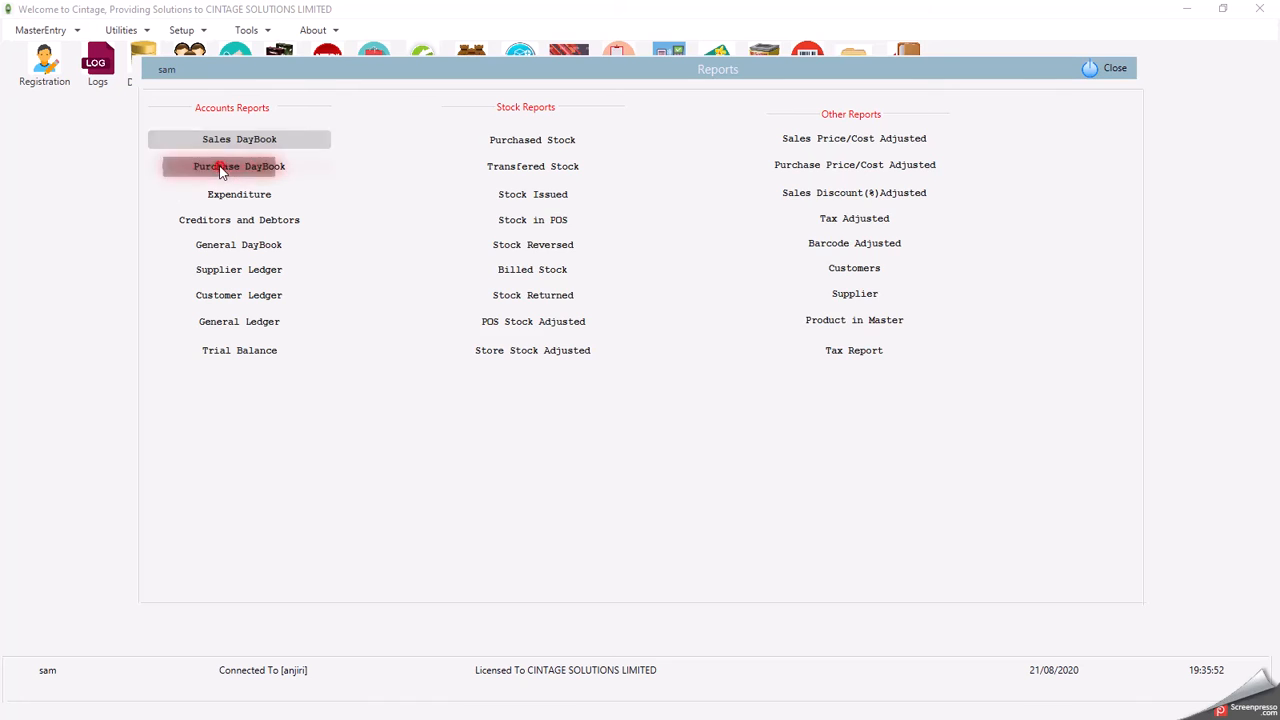
click(221, 172)
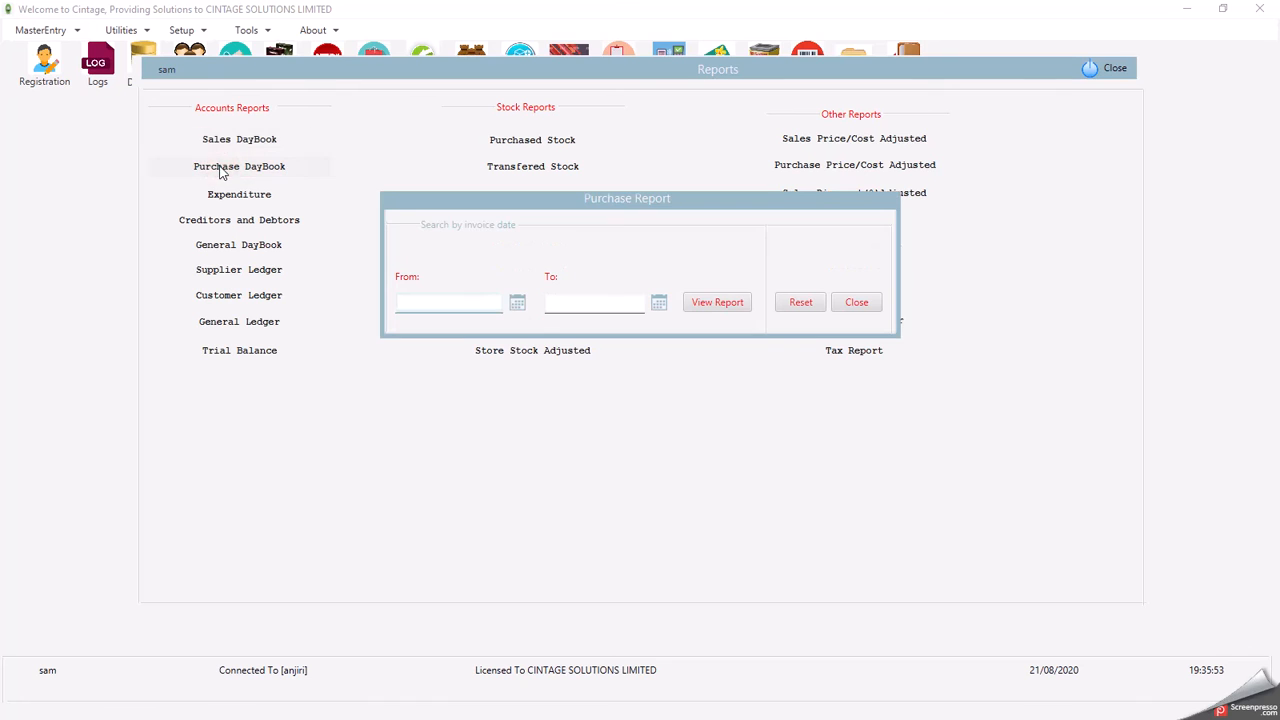
click(518, 304)
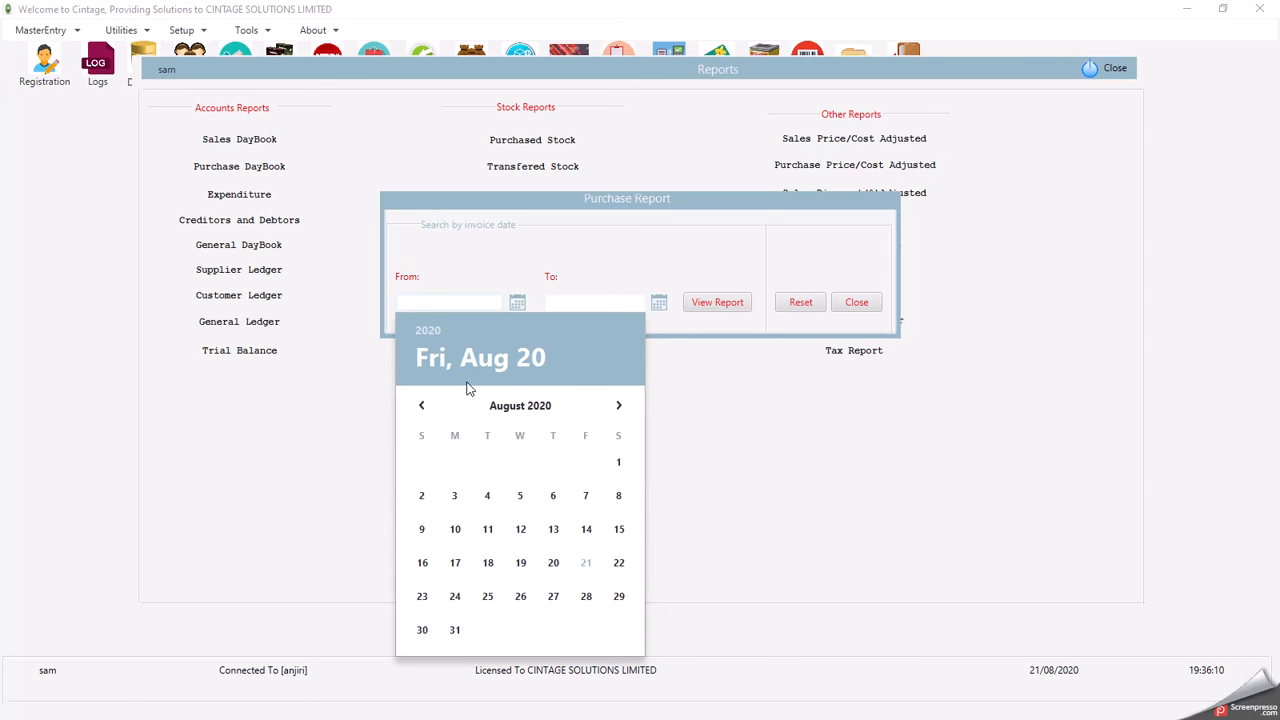
click(432, 325)
click(512, 435)
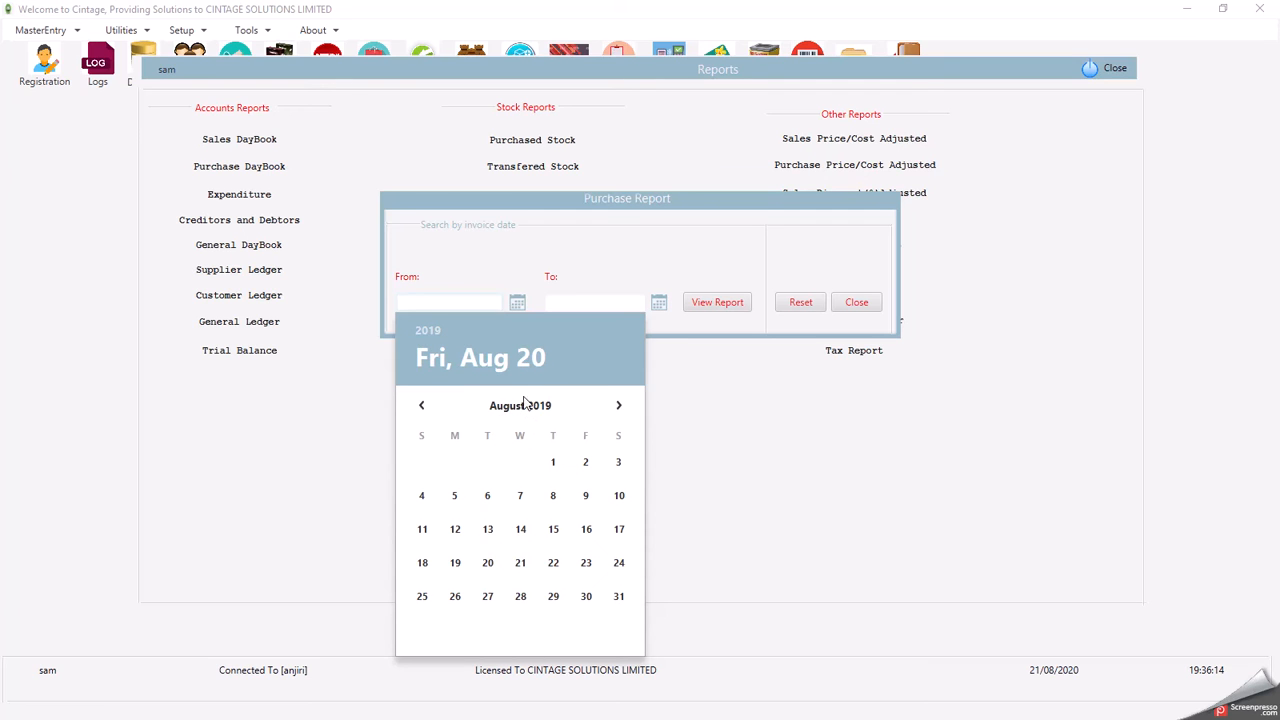
click(553, 462)
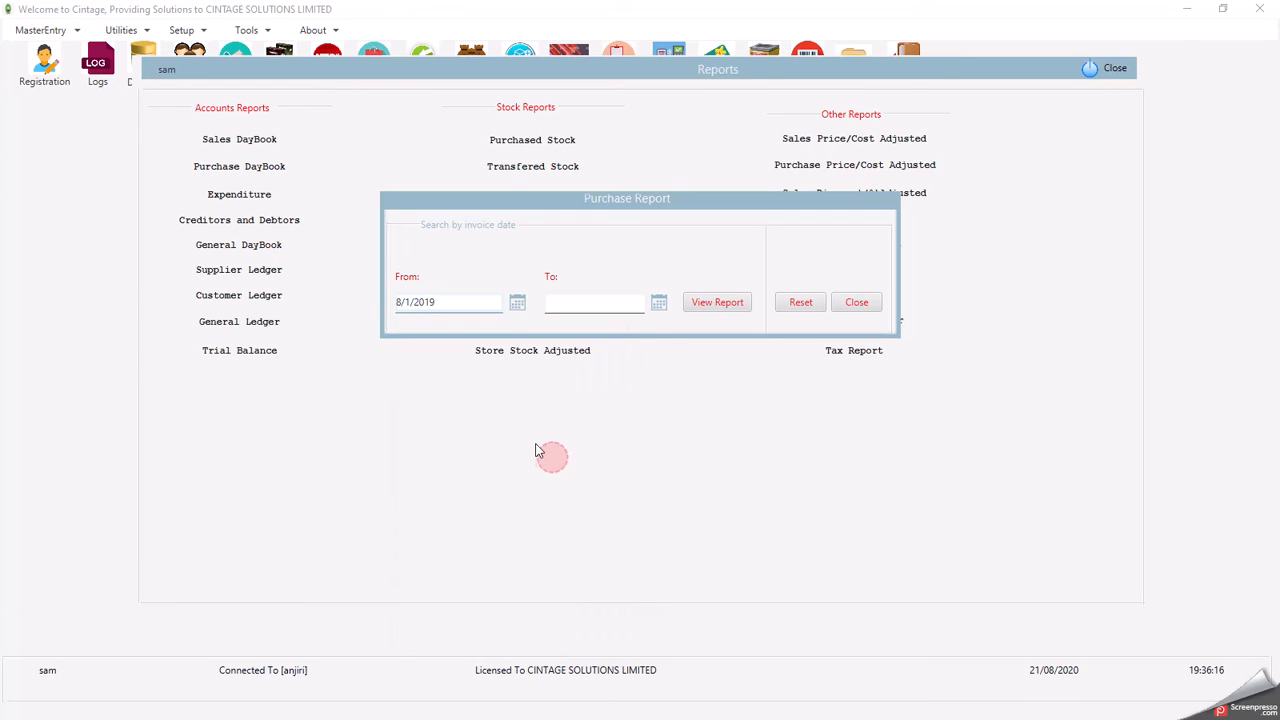
click(658, 302)
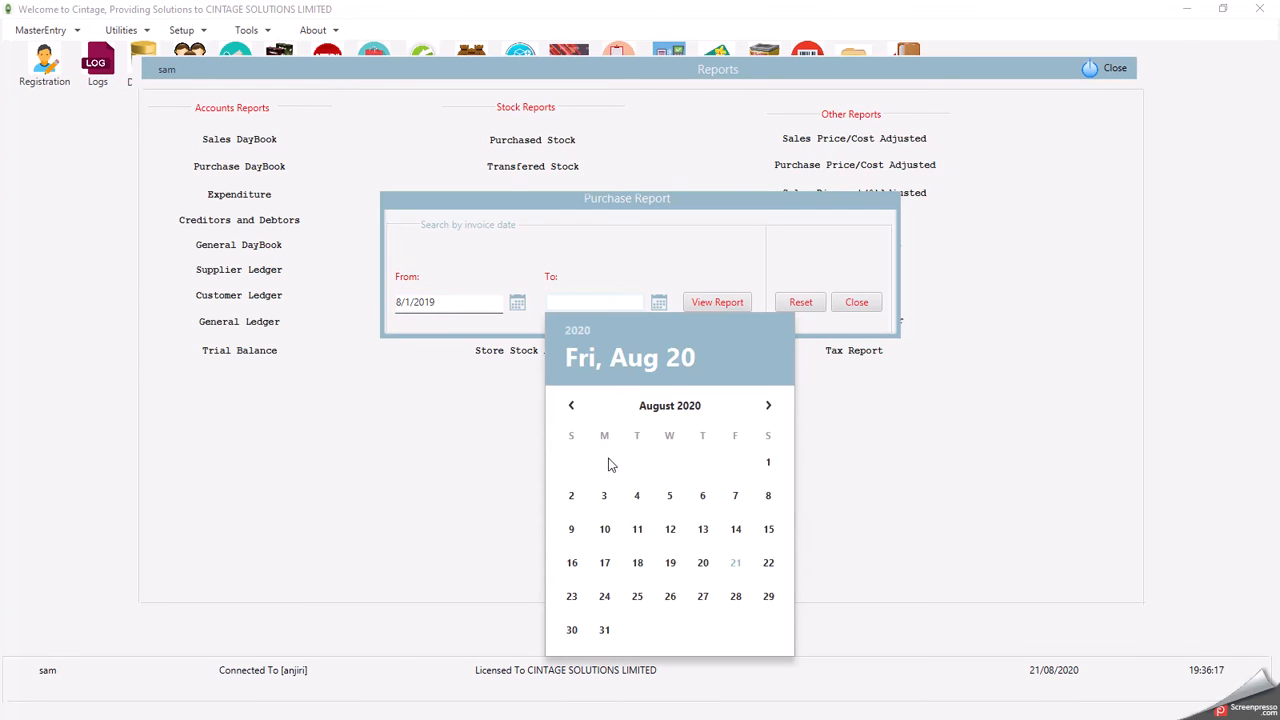
click(738, 562)
click(715, 304)
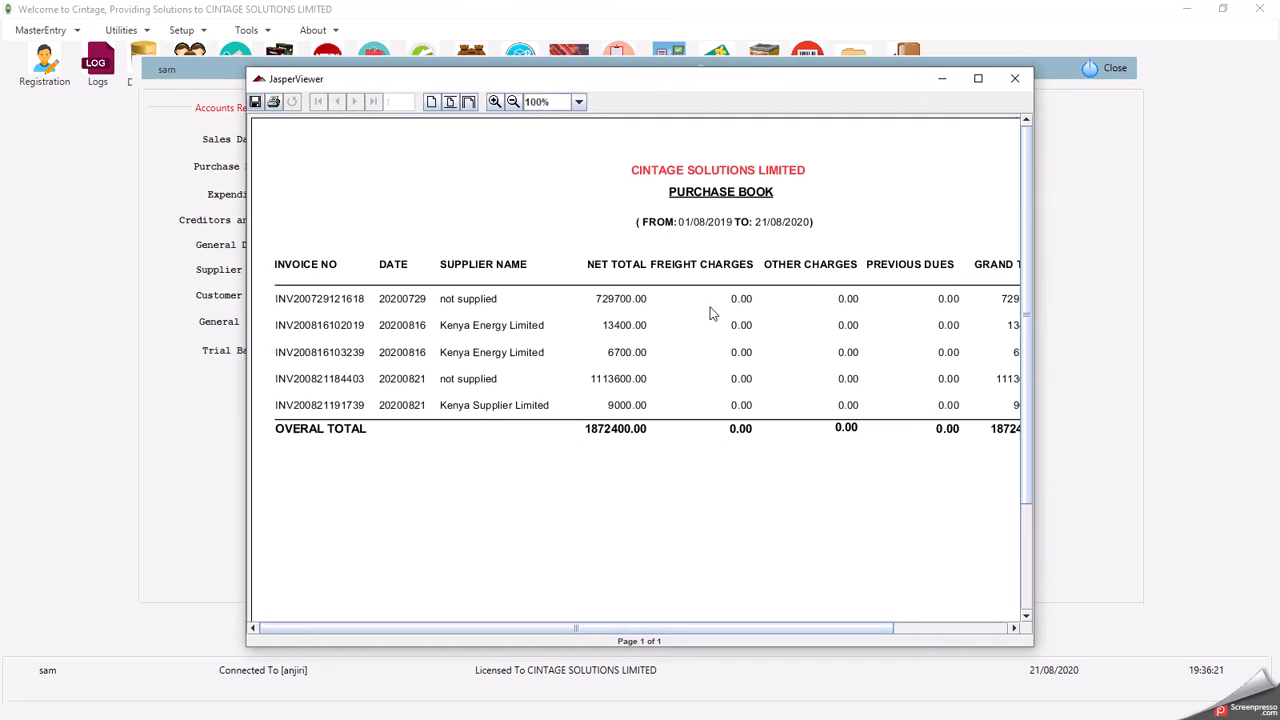
- Maximize the Purchase Book to read its 1872400.00 net total, then close the viewer
click(978, 78)
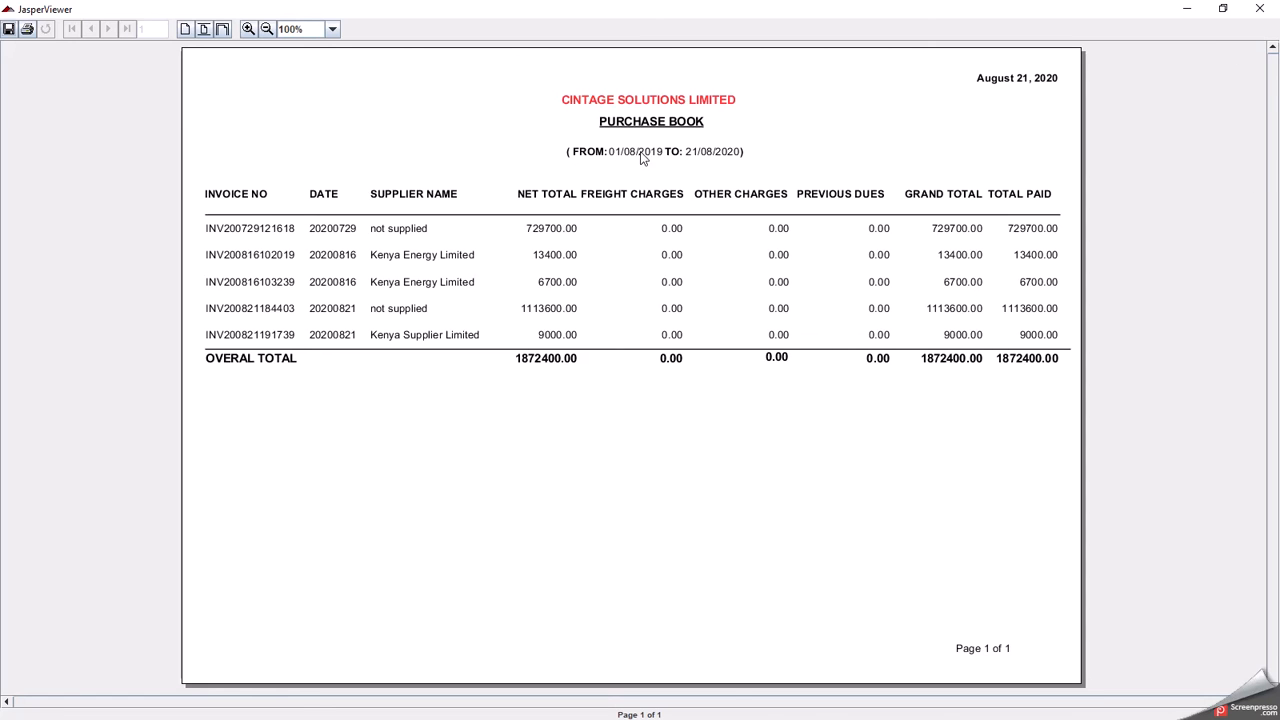
click(1259, 8)
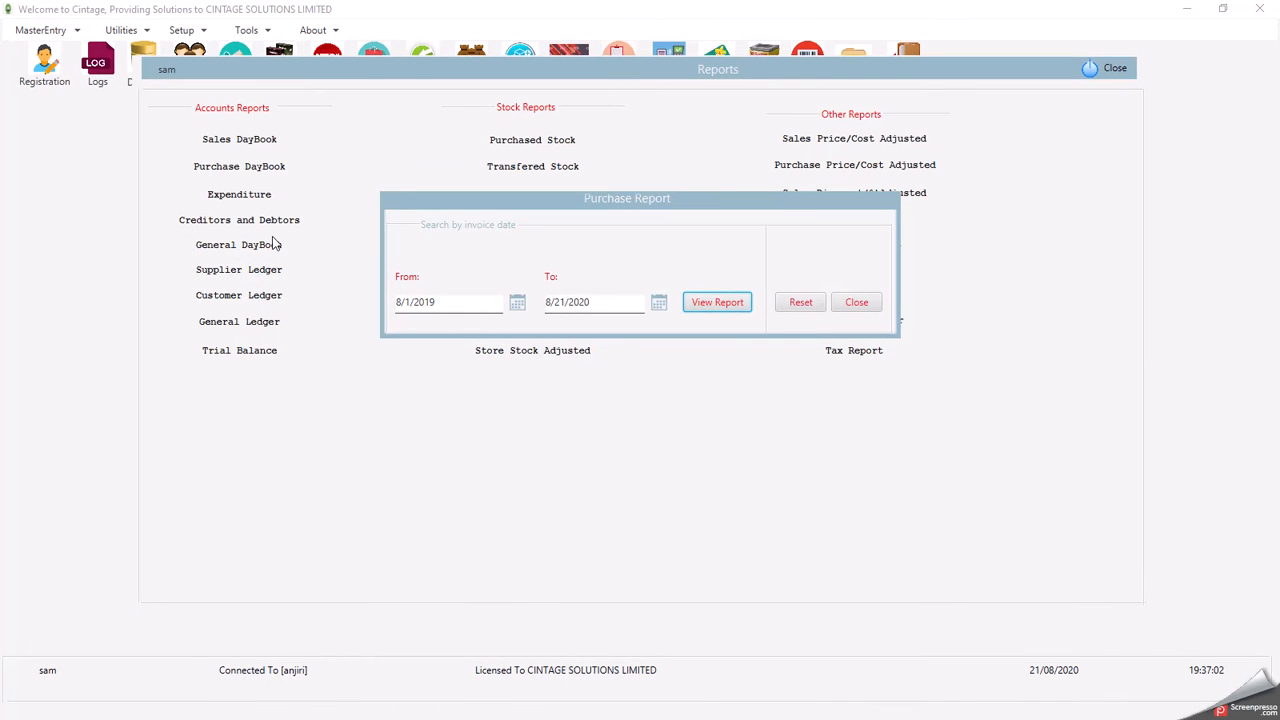
- Close the Purchase Report and run the Expenditure report for 8/1/2019 to 8/21/2020
click(857, 302)
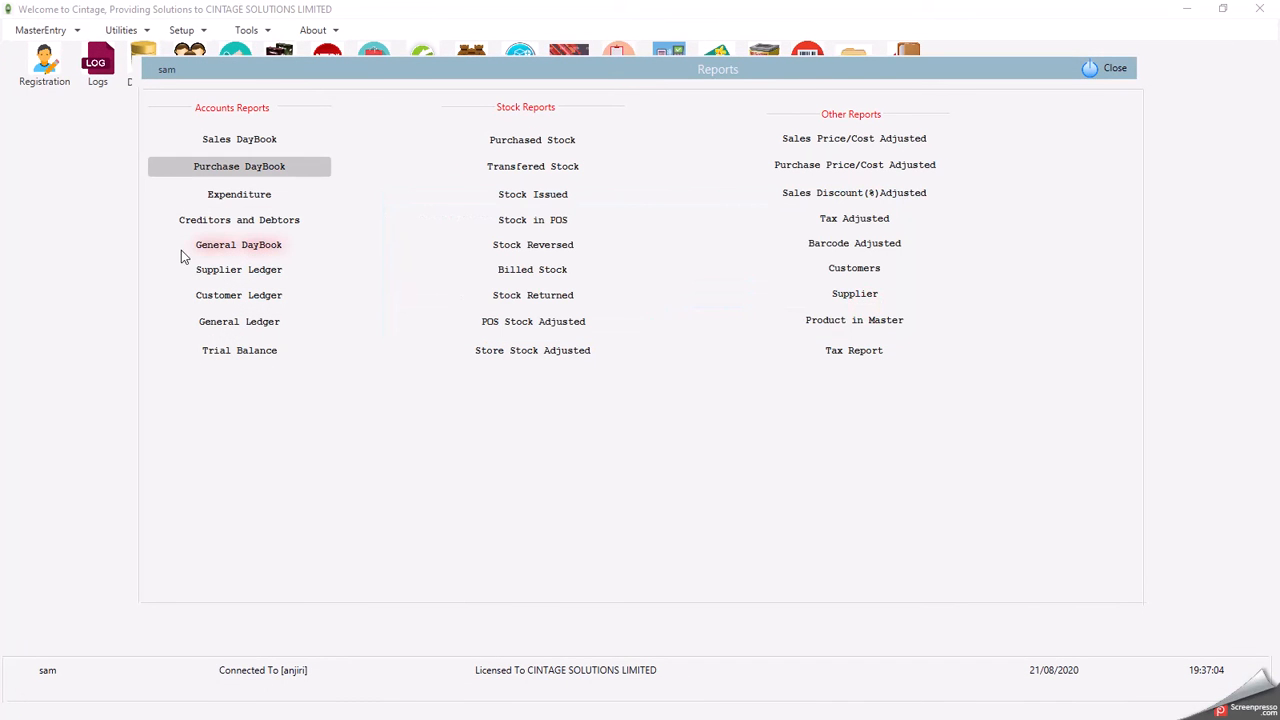
click(253, 198)
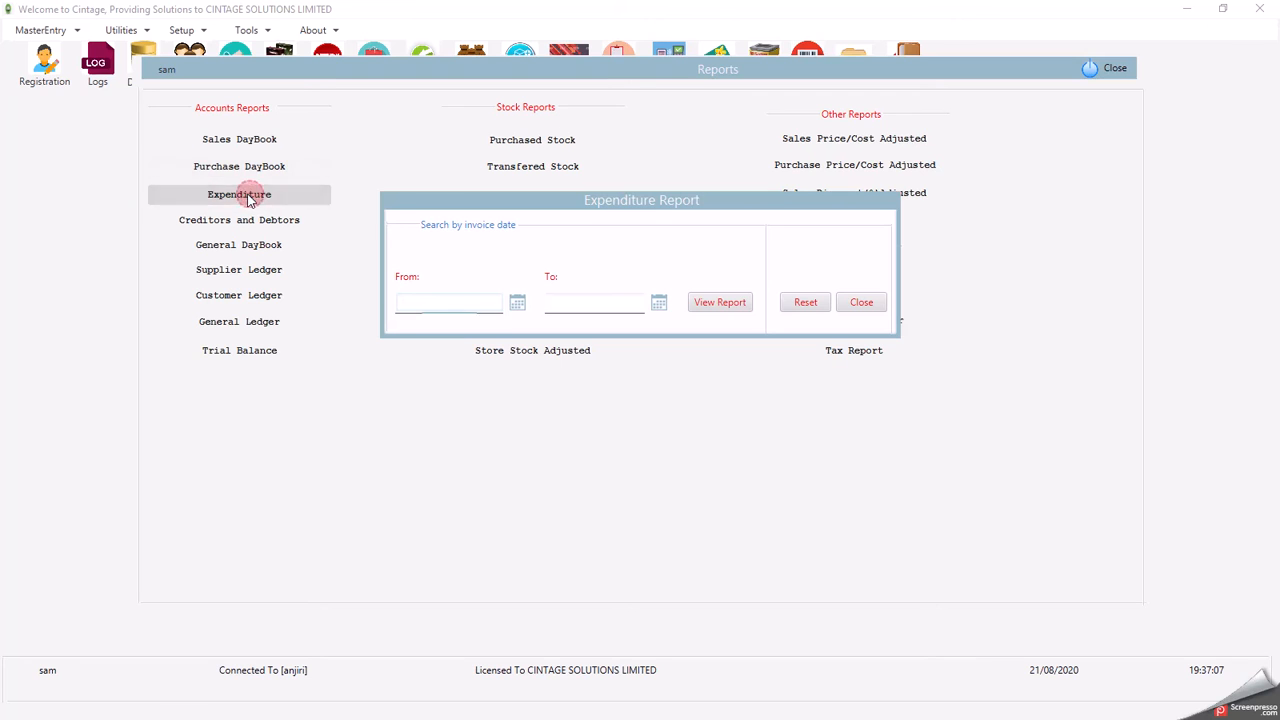
click(517, 305)
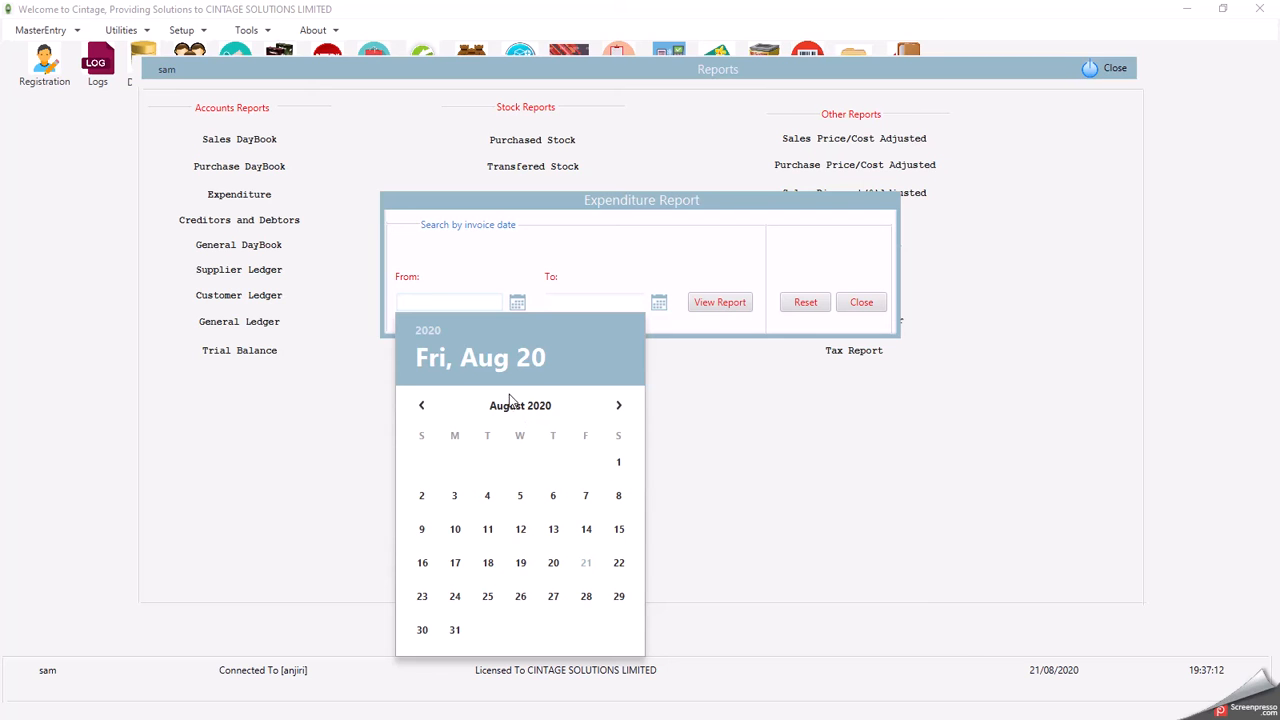
click(440, 331)
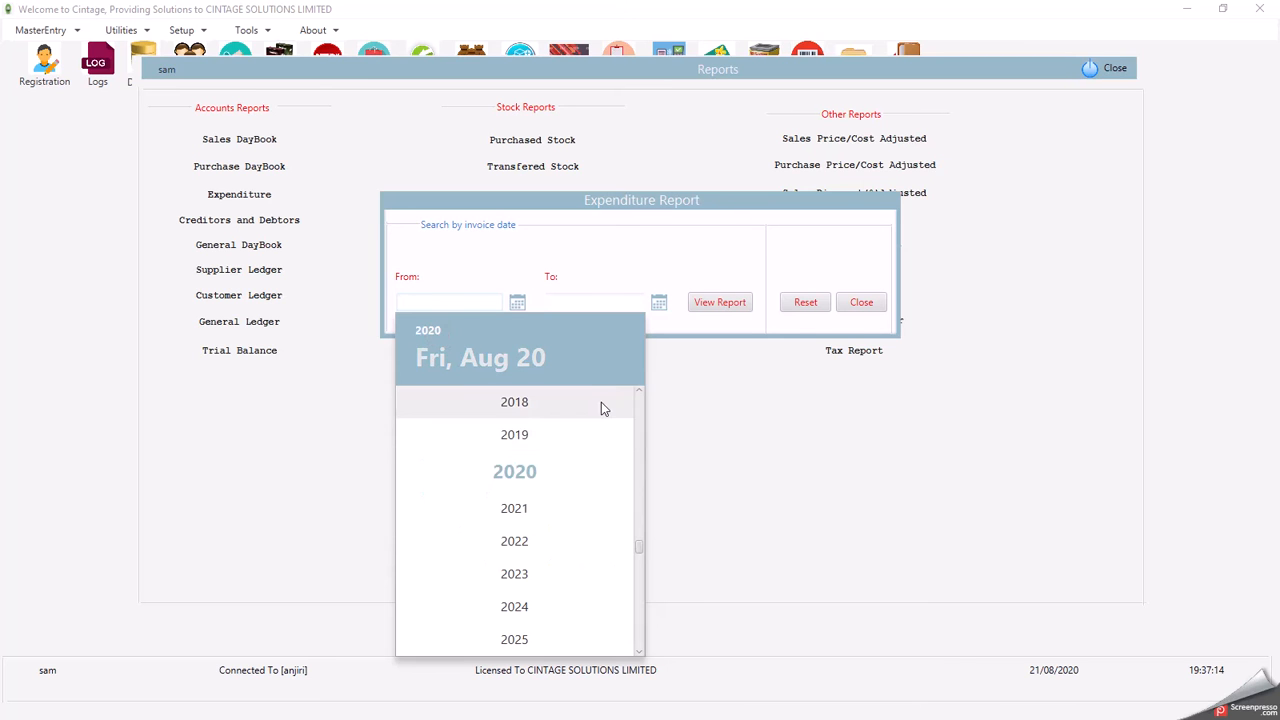
click(535, 438)
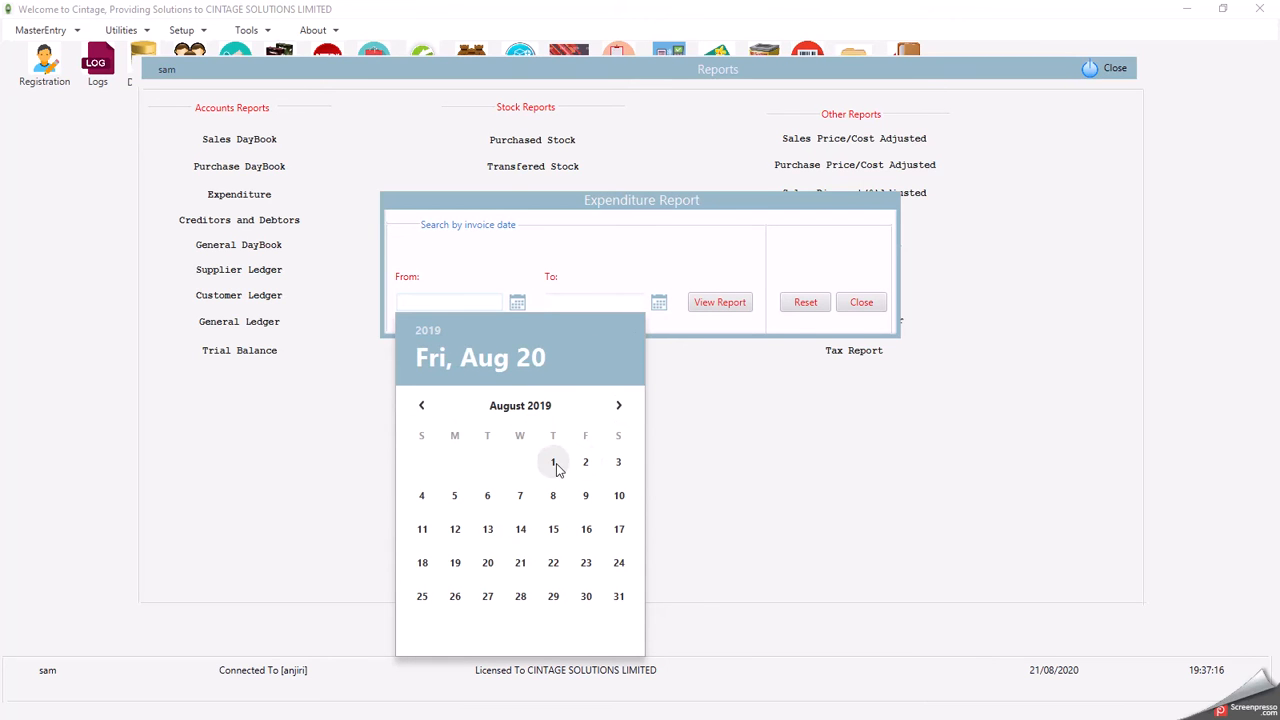
click(553, 462)
click(659, 302)
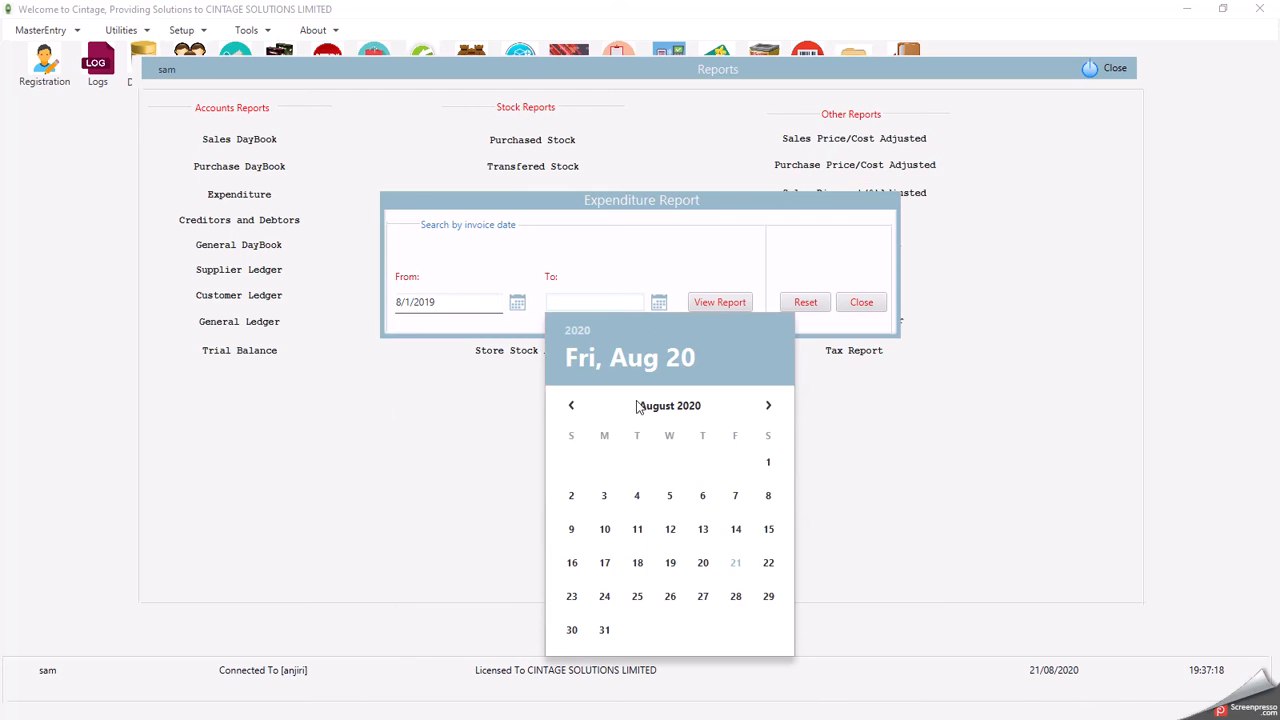
click(736, 562)
click(722, 302)
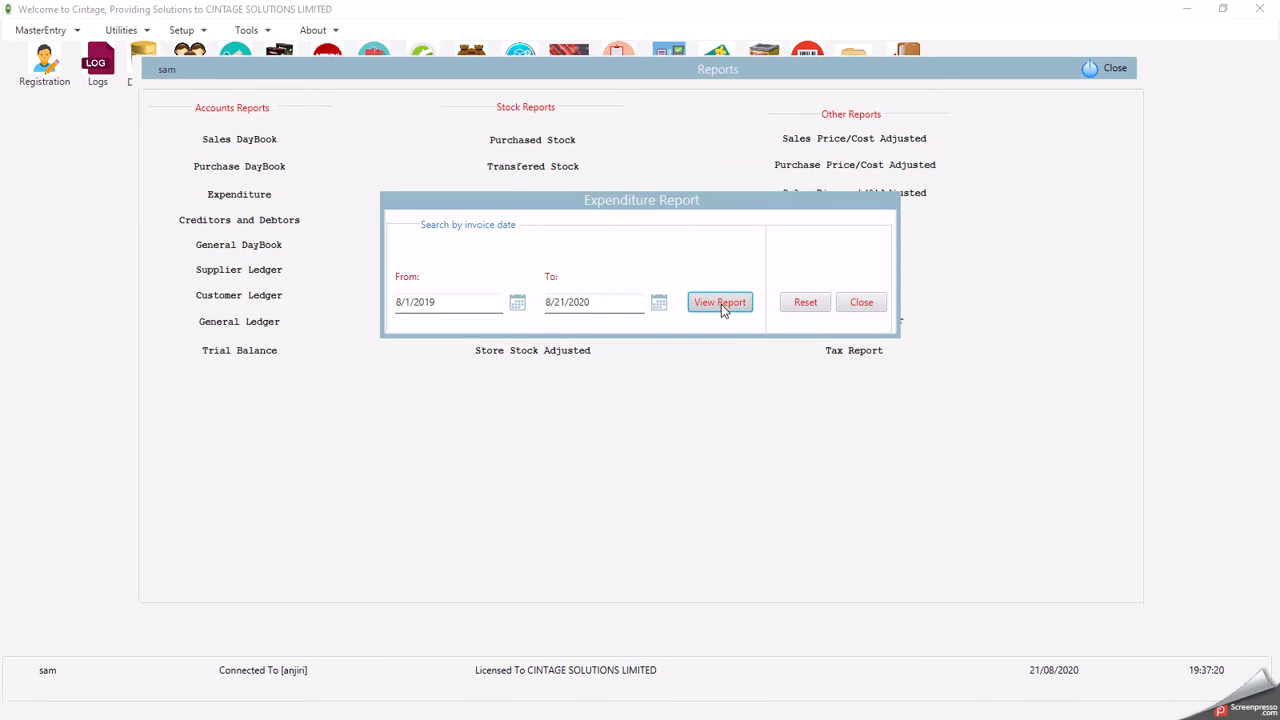
- Dismiss the empty Expenditure result and close its preview and dialog
click(640, 387)
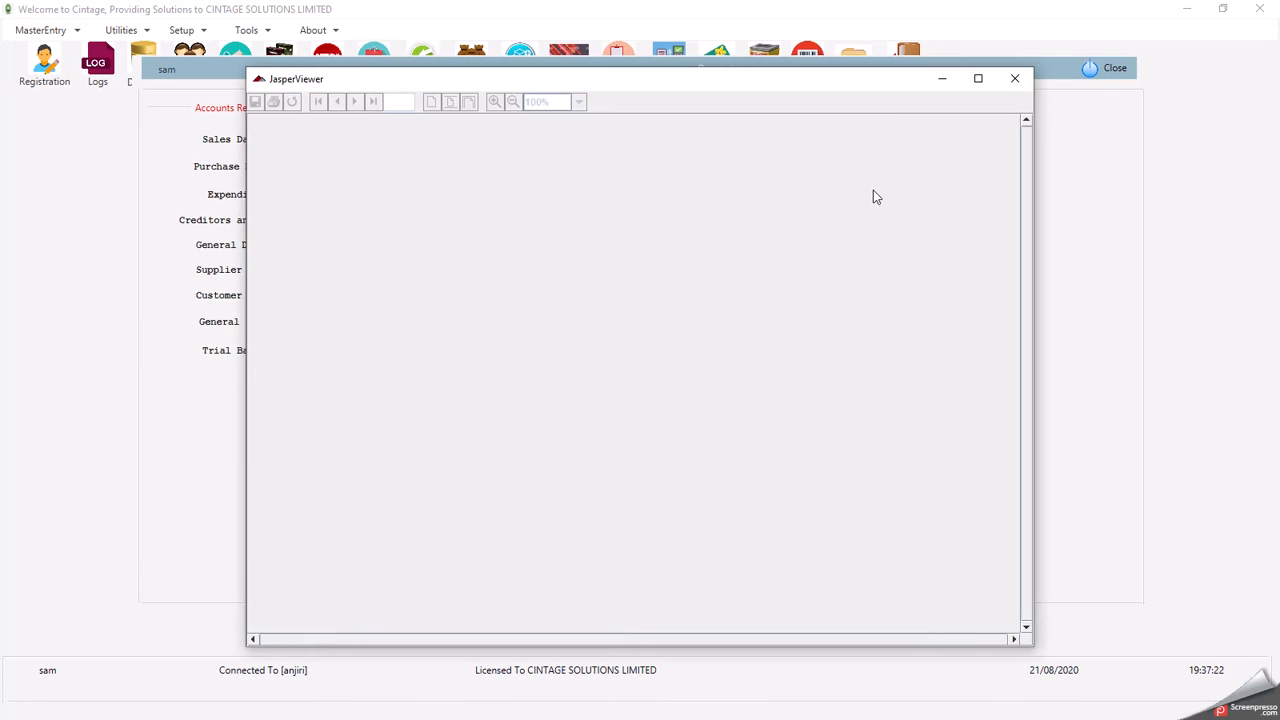
click(1016, 80)
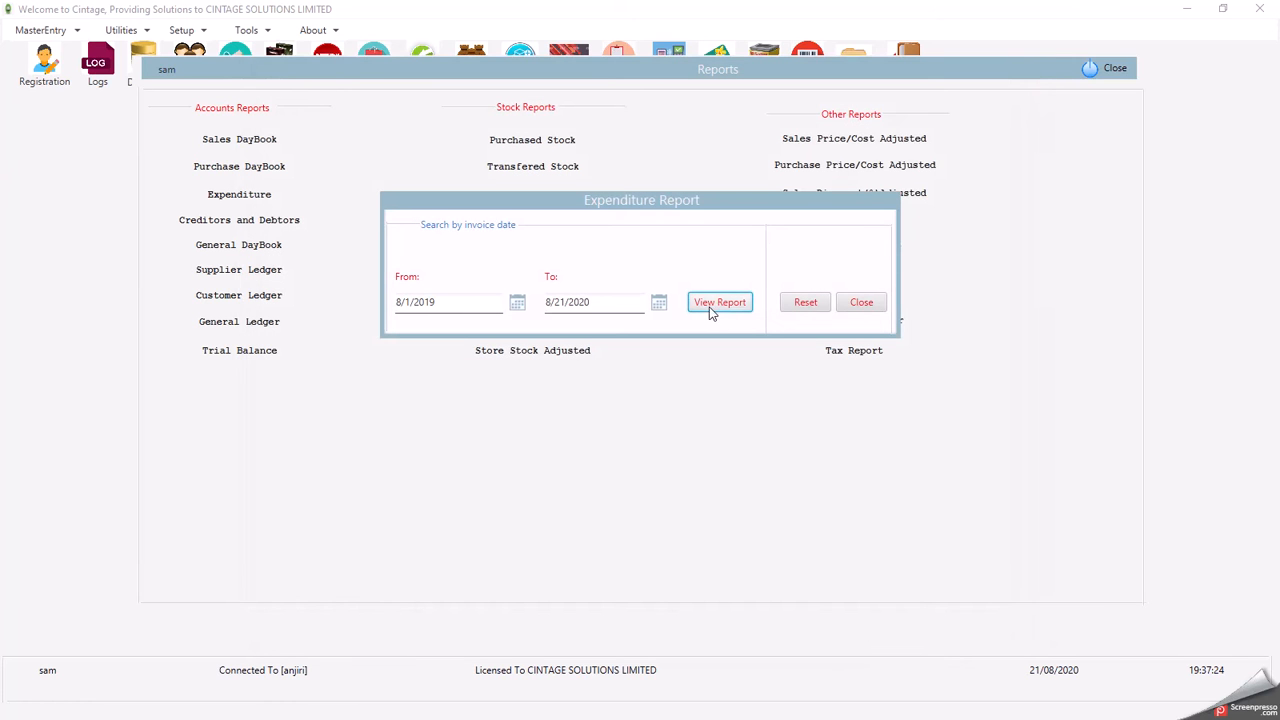
click(860, 303)
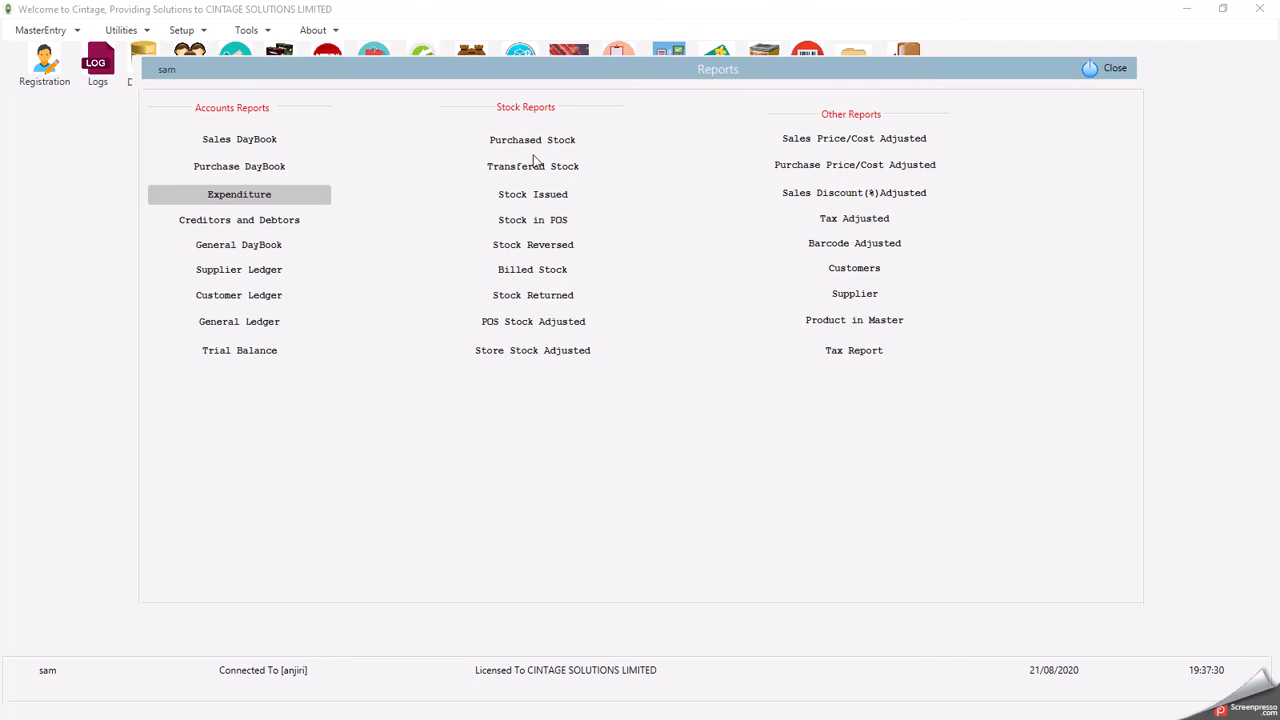
- View the Stock in POS report for 8/21/2020 full-screen, check its 298.00 total, then close it
click(532, 224)
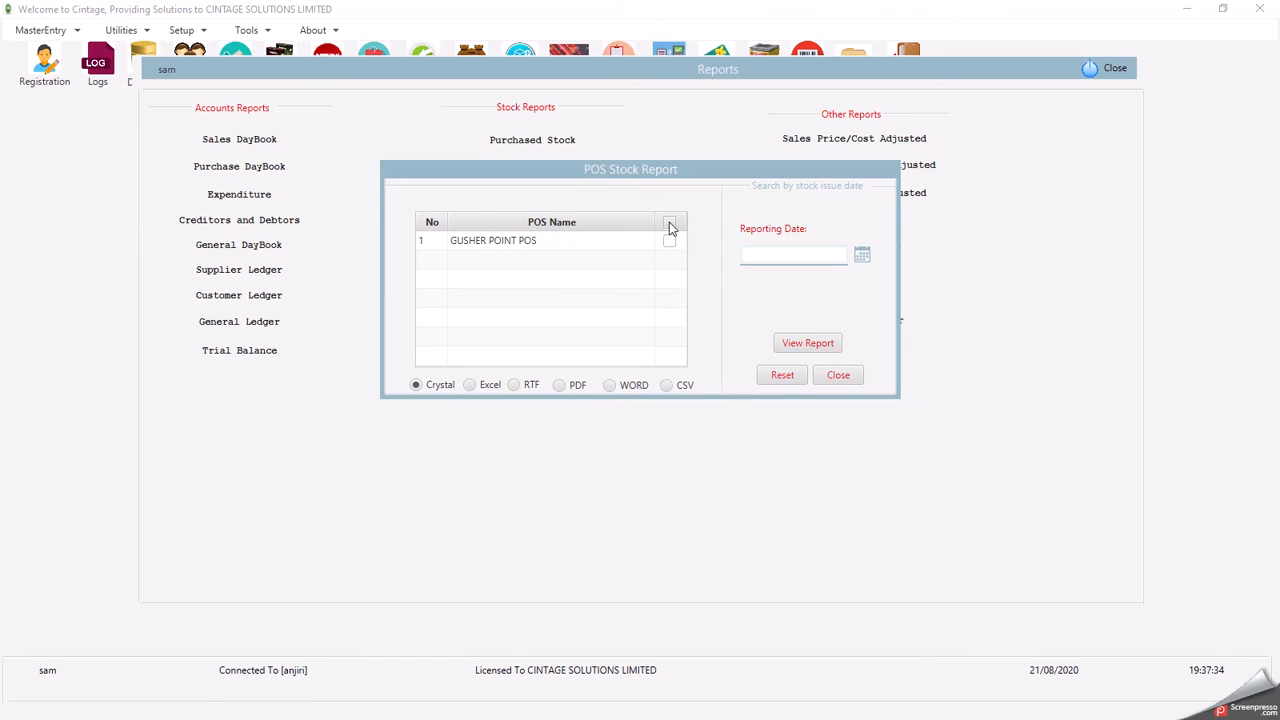
click(862, 258)
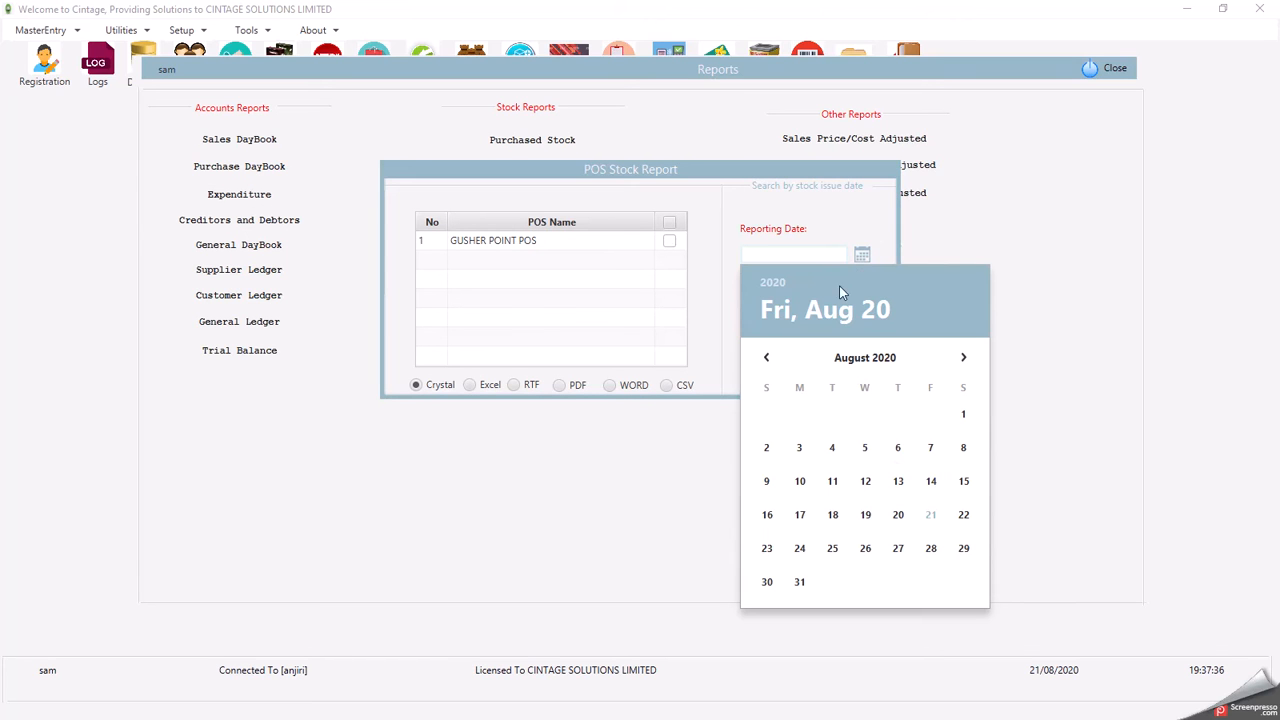
click(931, 516)
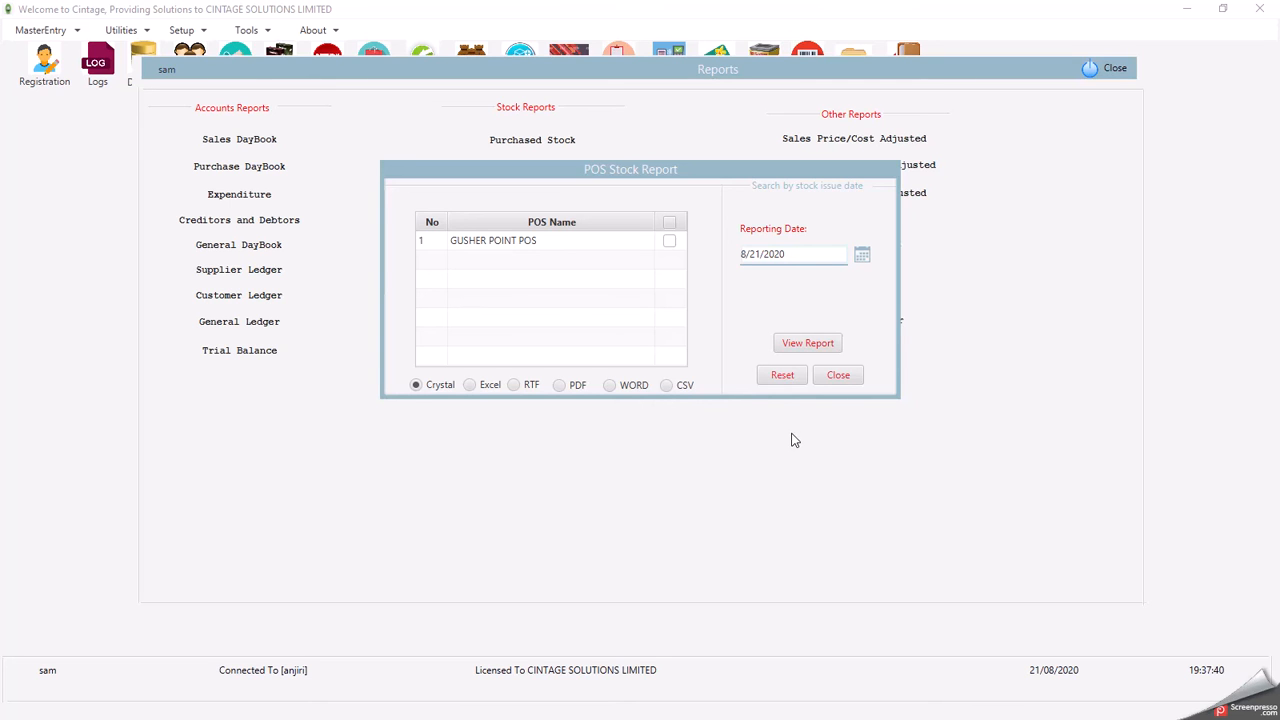
click(815, 343)
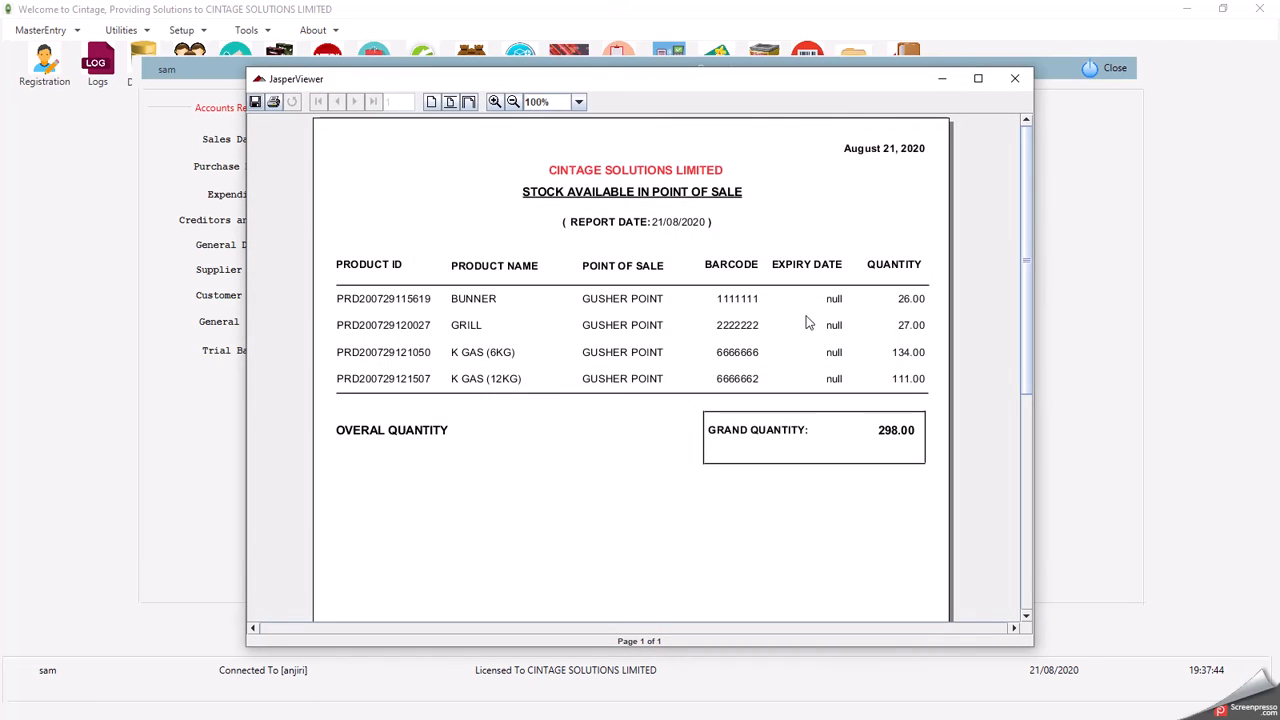
click(977, 80)
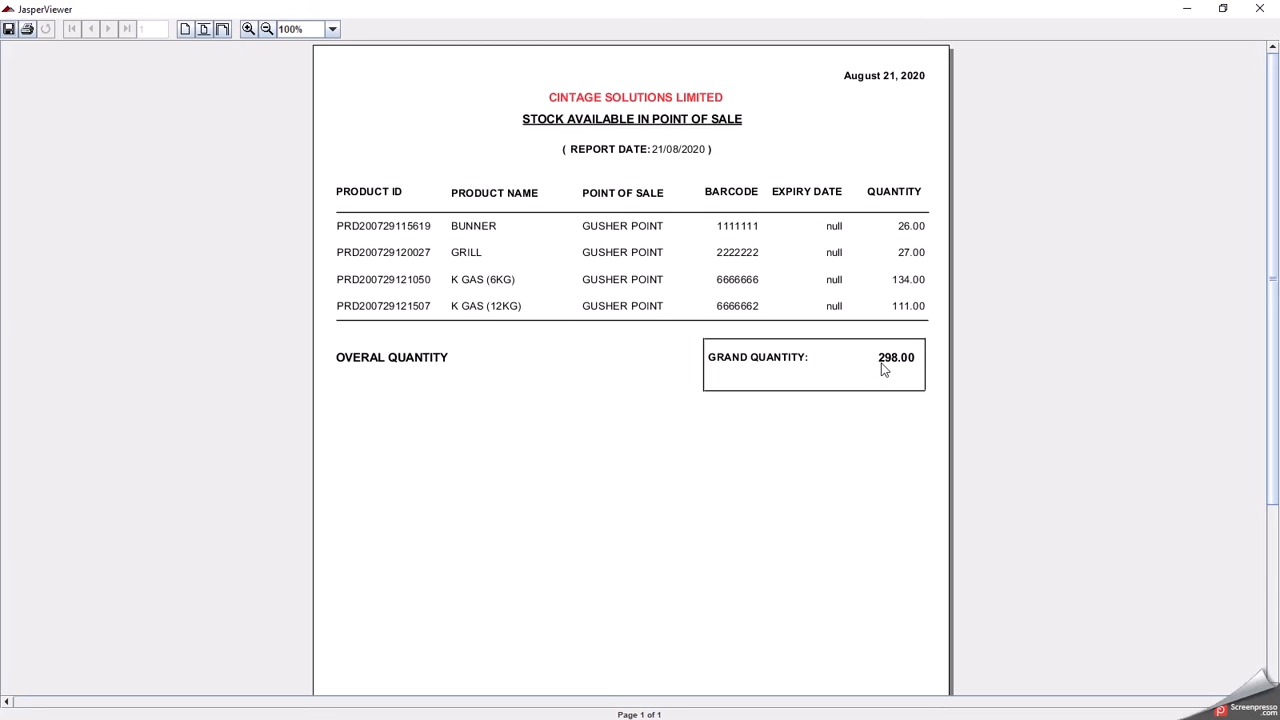
click(1259, 8)
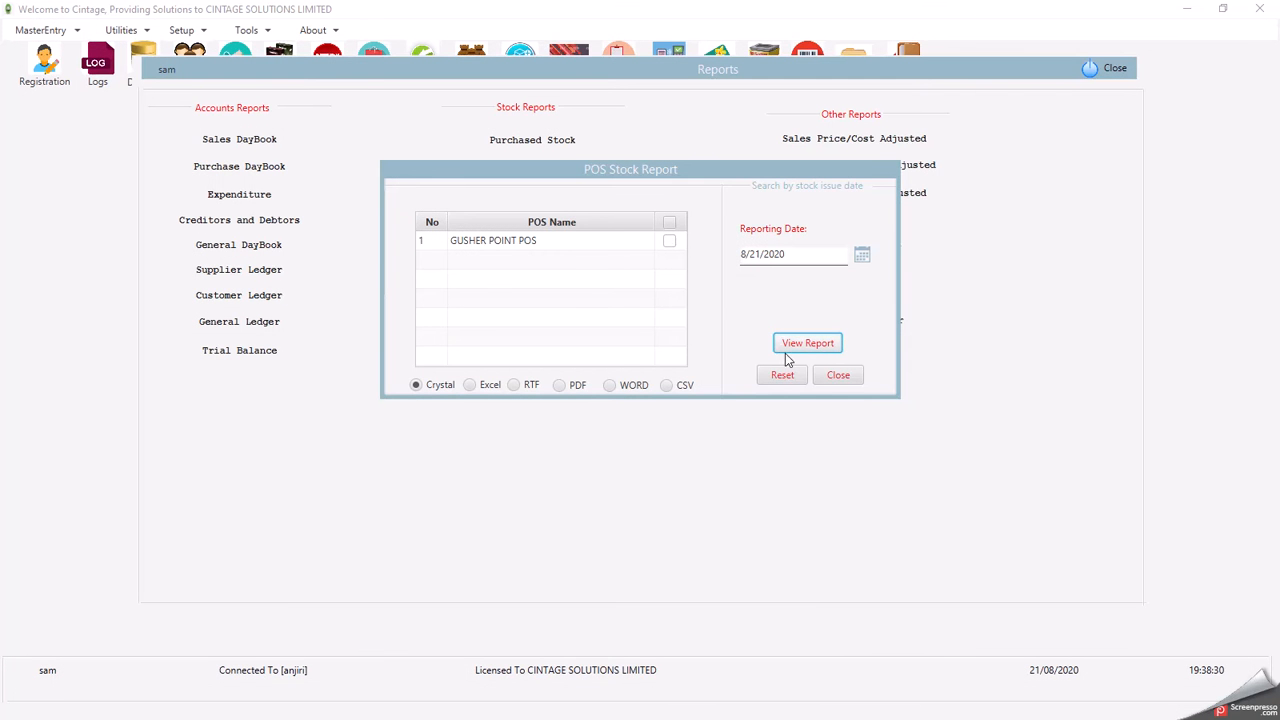
- Close the POS Stock dialog and run Billed Stock for 8/1/2019 to 8/21/2020
click(838, 375)
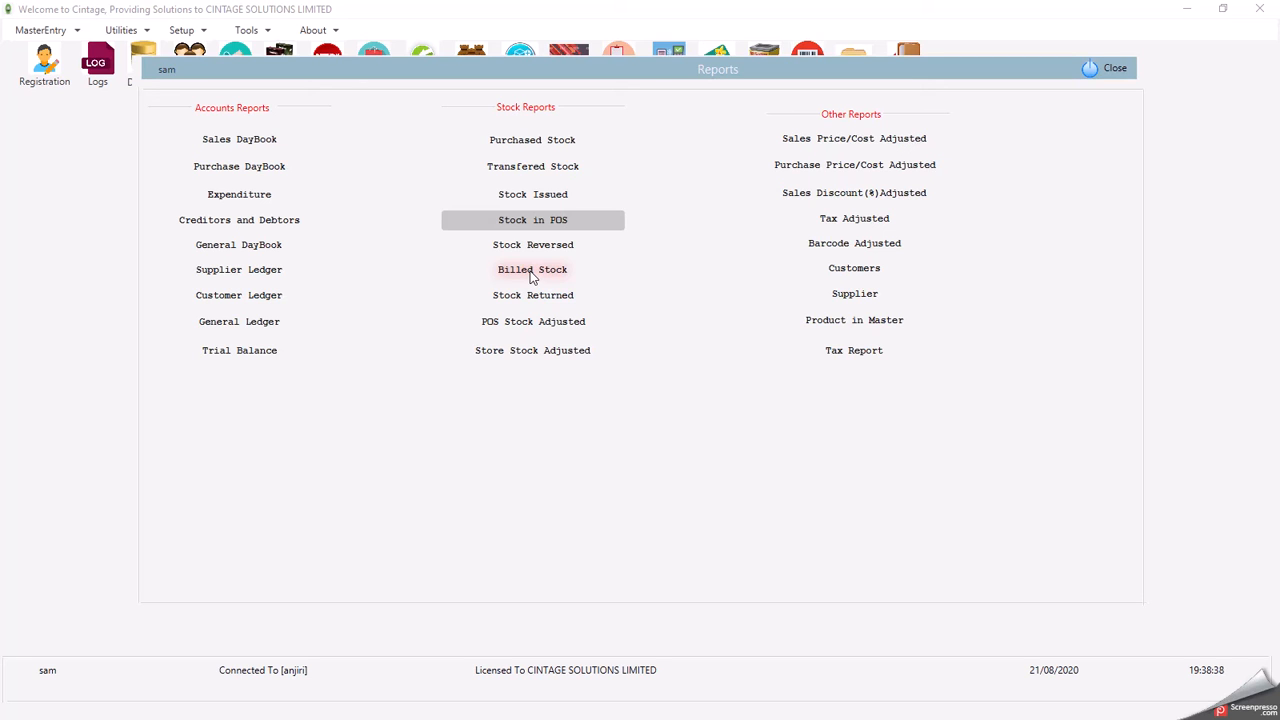
click(532, 270)
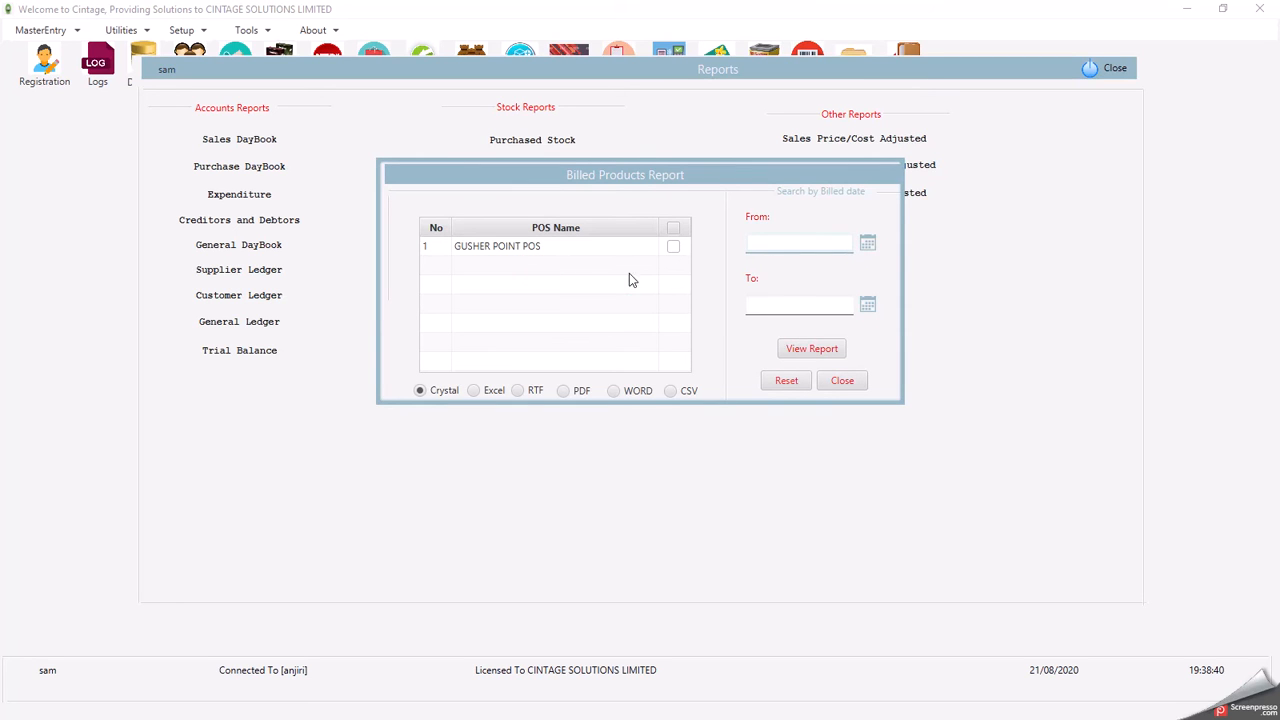
click(867, 245)
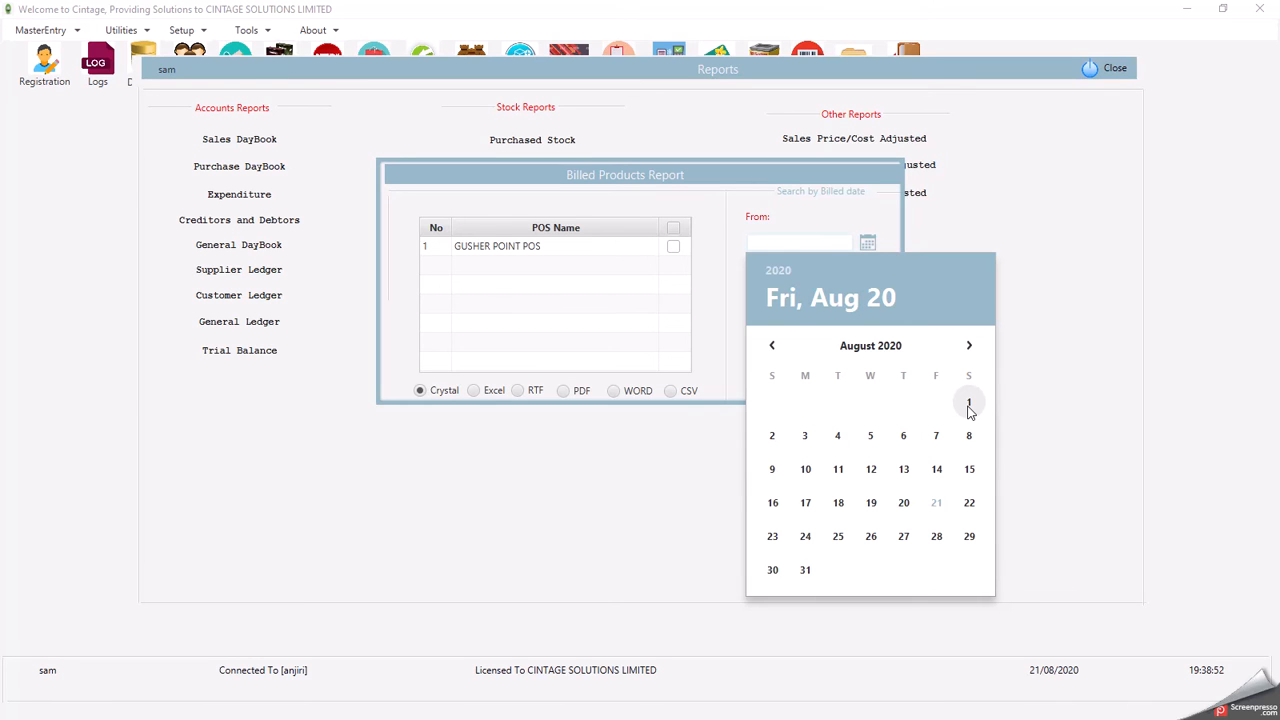
click(785, 267)
click(866, 373)
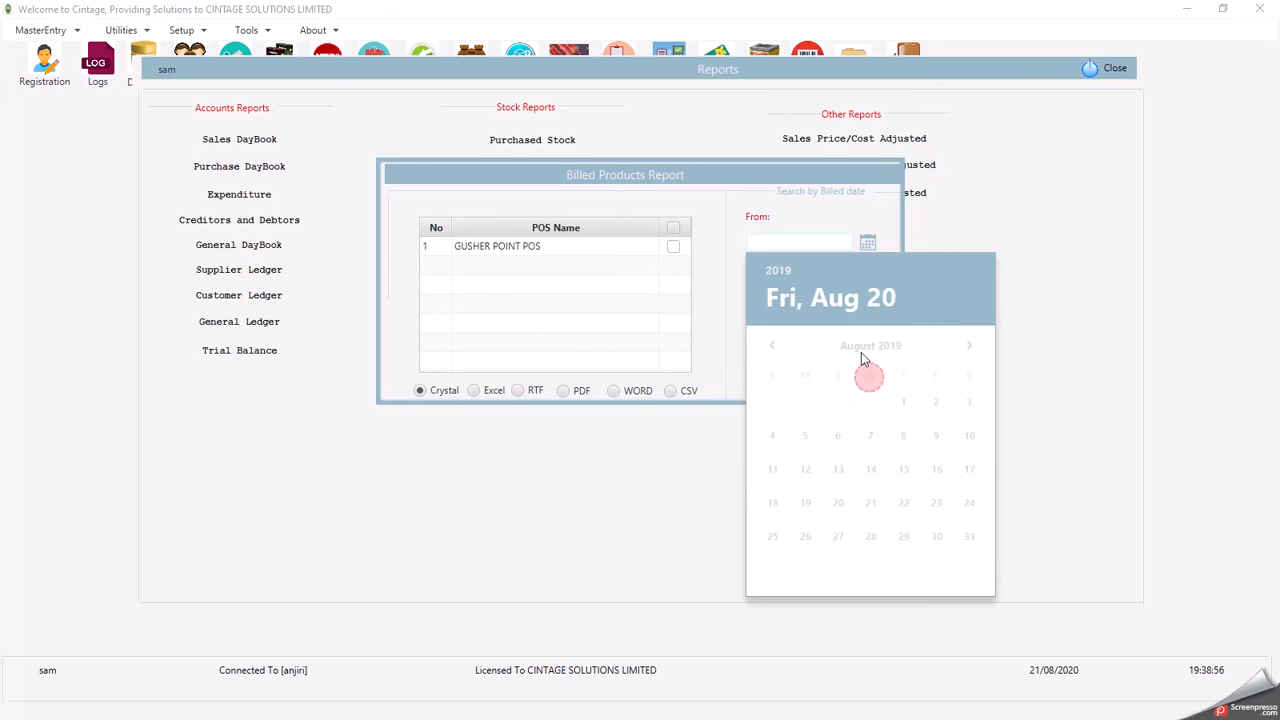
click(903, 403)
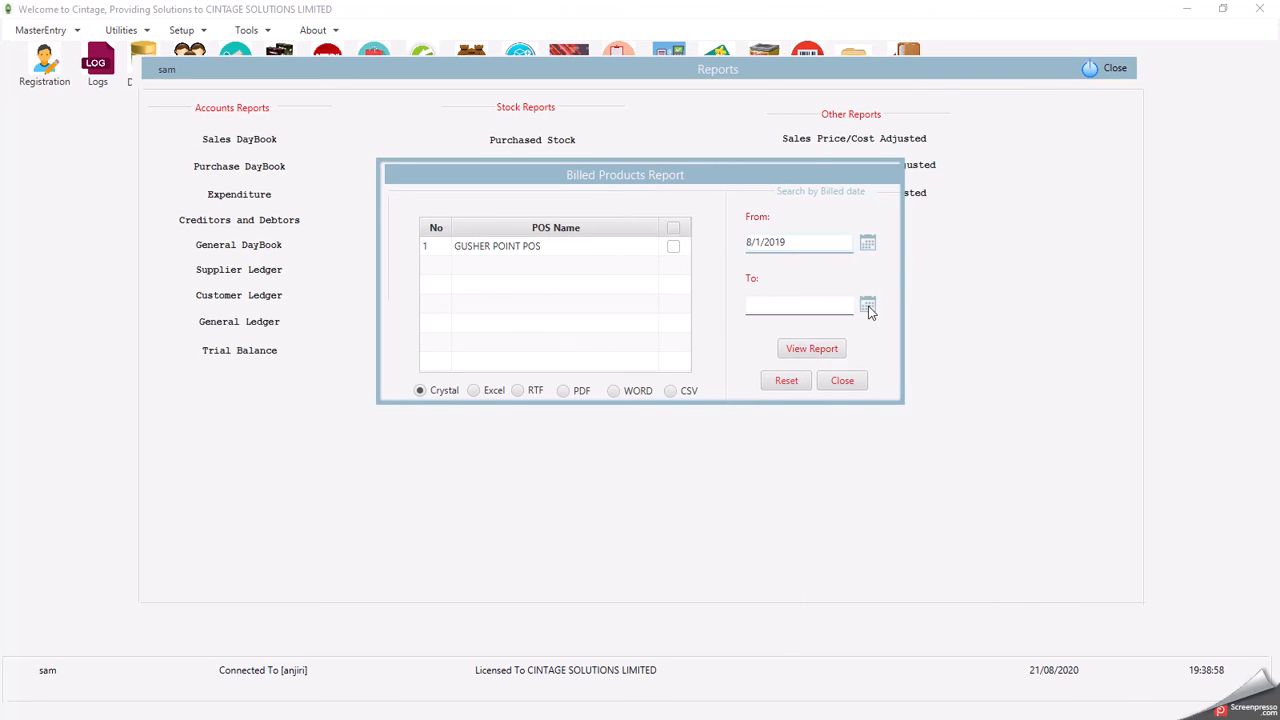
click(867, 305)
click(936, 564)
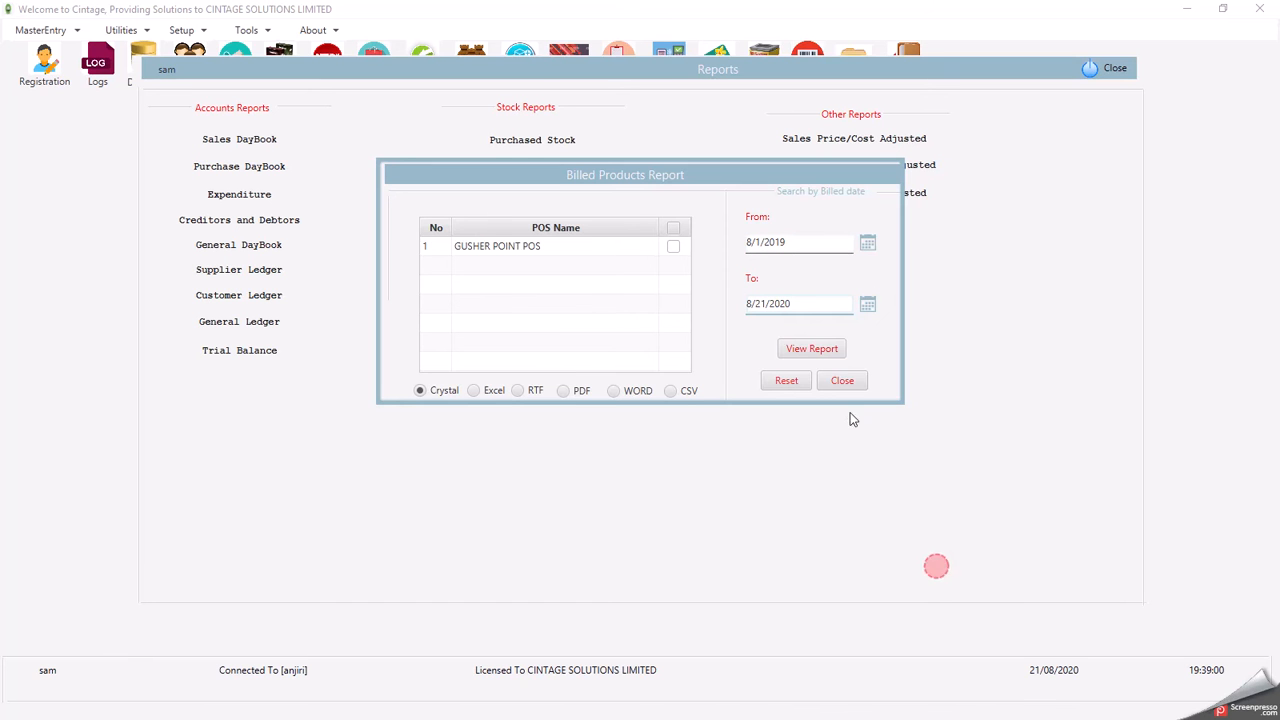
click(826, 351)
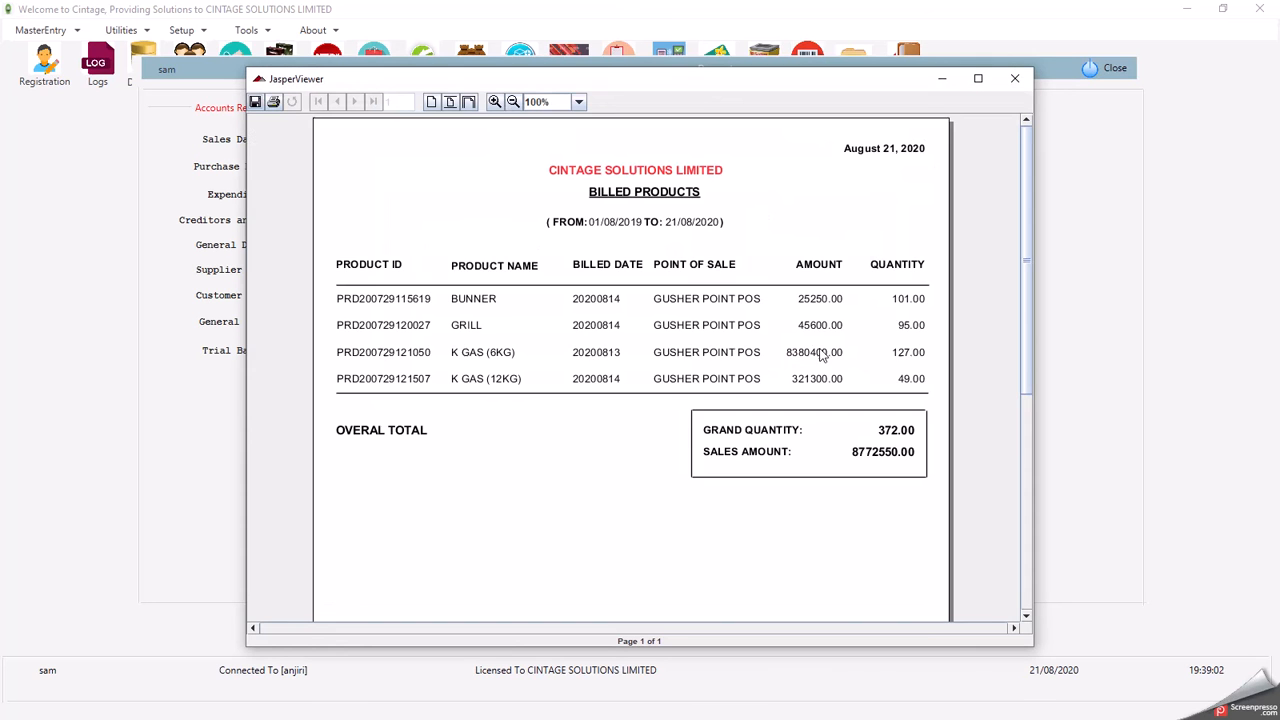
- Maximize the Billed Products report to read 372.00 quantity and 8772550.00 sales, then close it
click(978, 78)
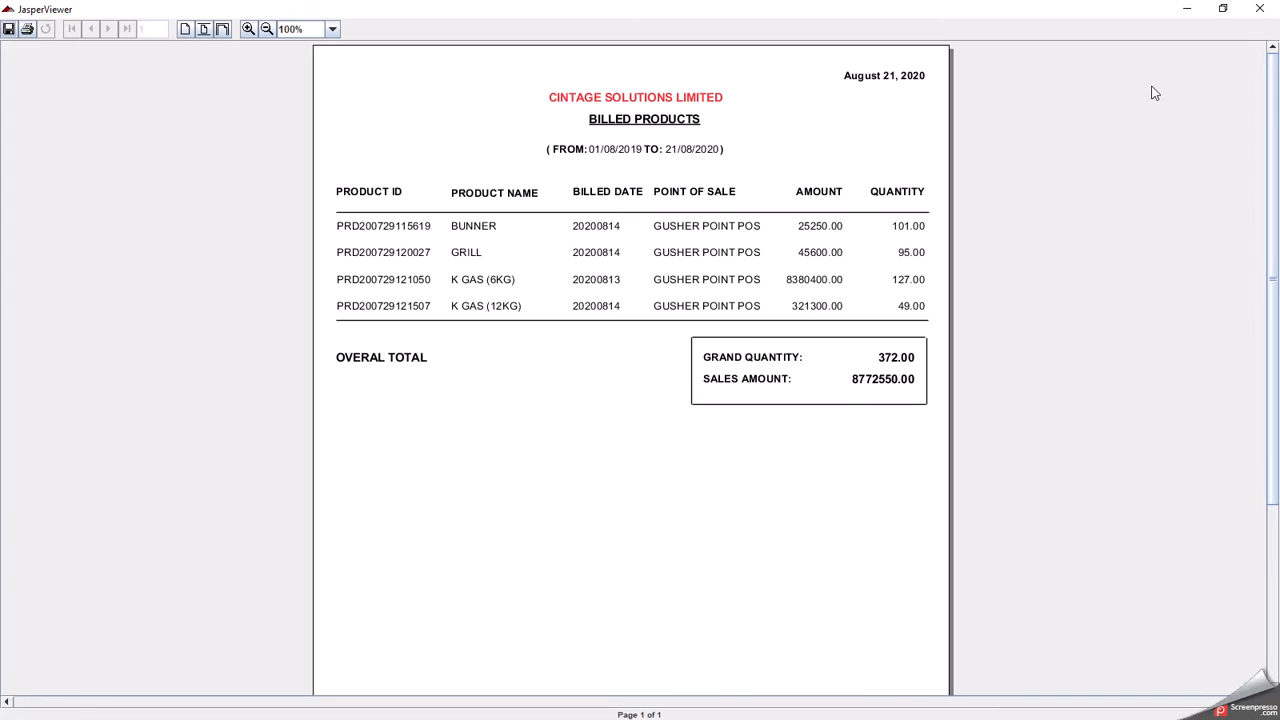
click(1260, 9)
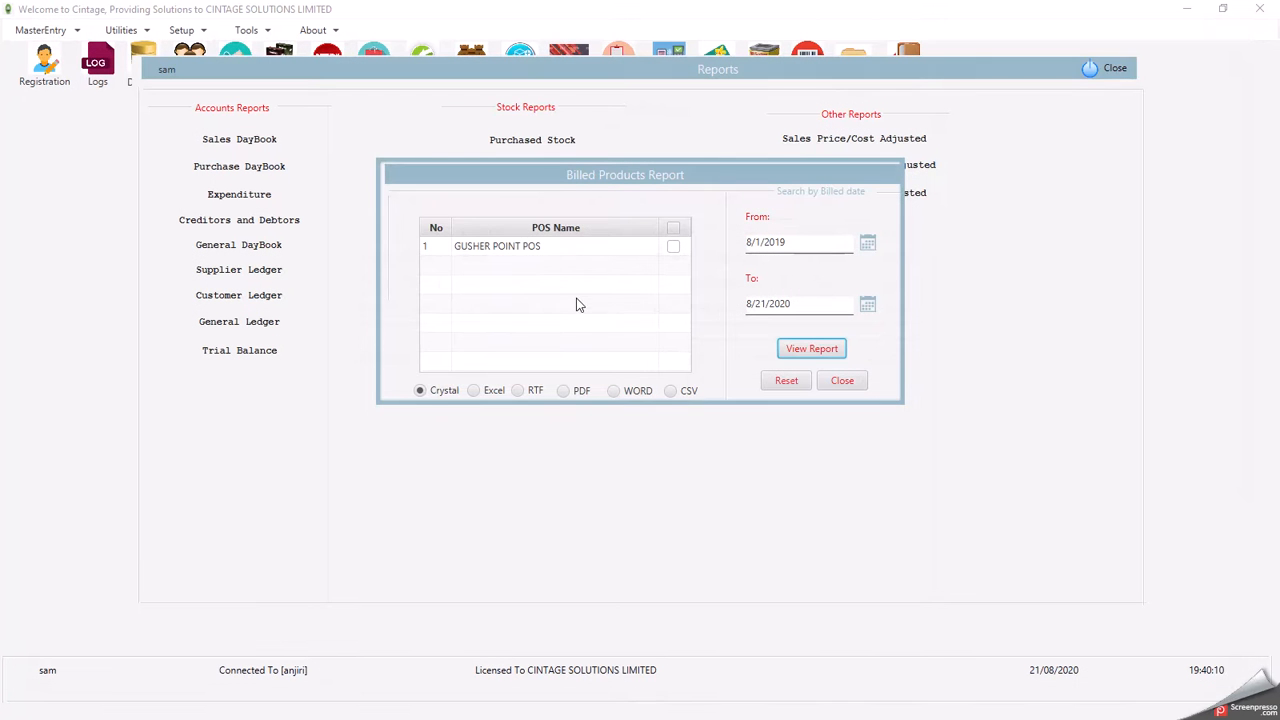
- Close Billed Products and run the Tax Report for 7/1/2020 to 8/21/2020
click(843, 380)
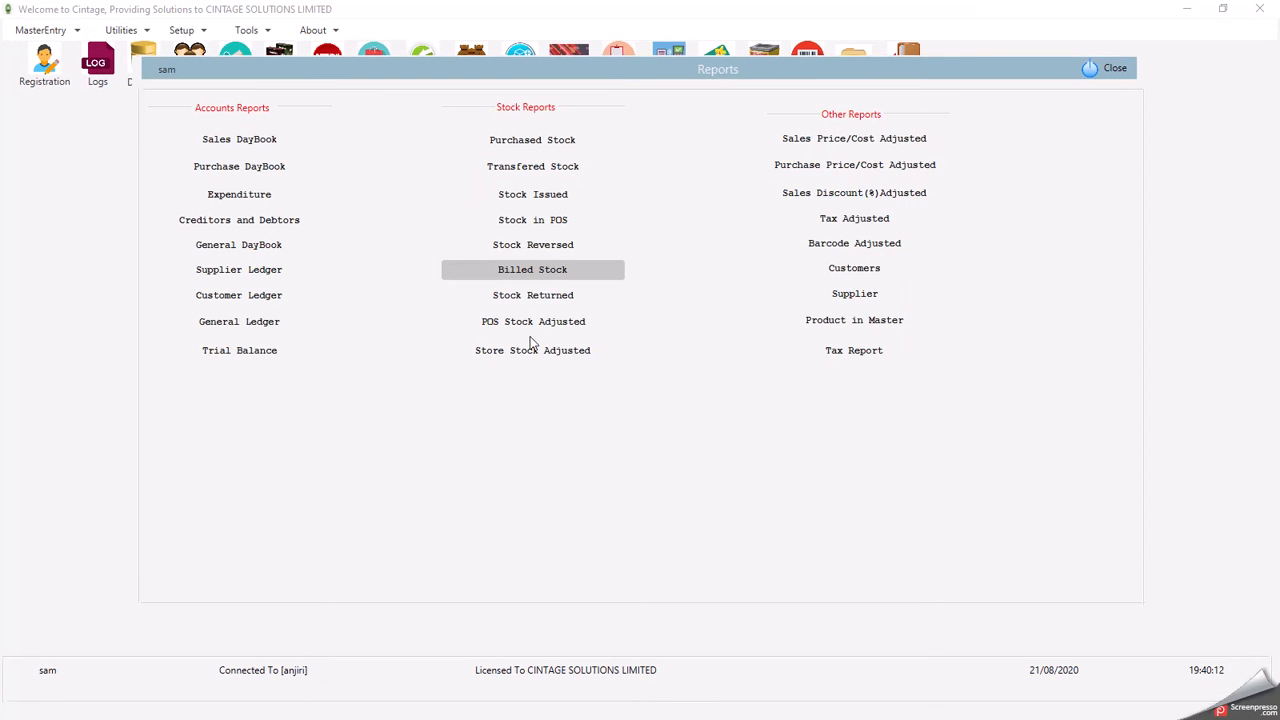
click(862, 356)
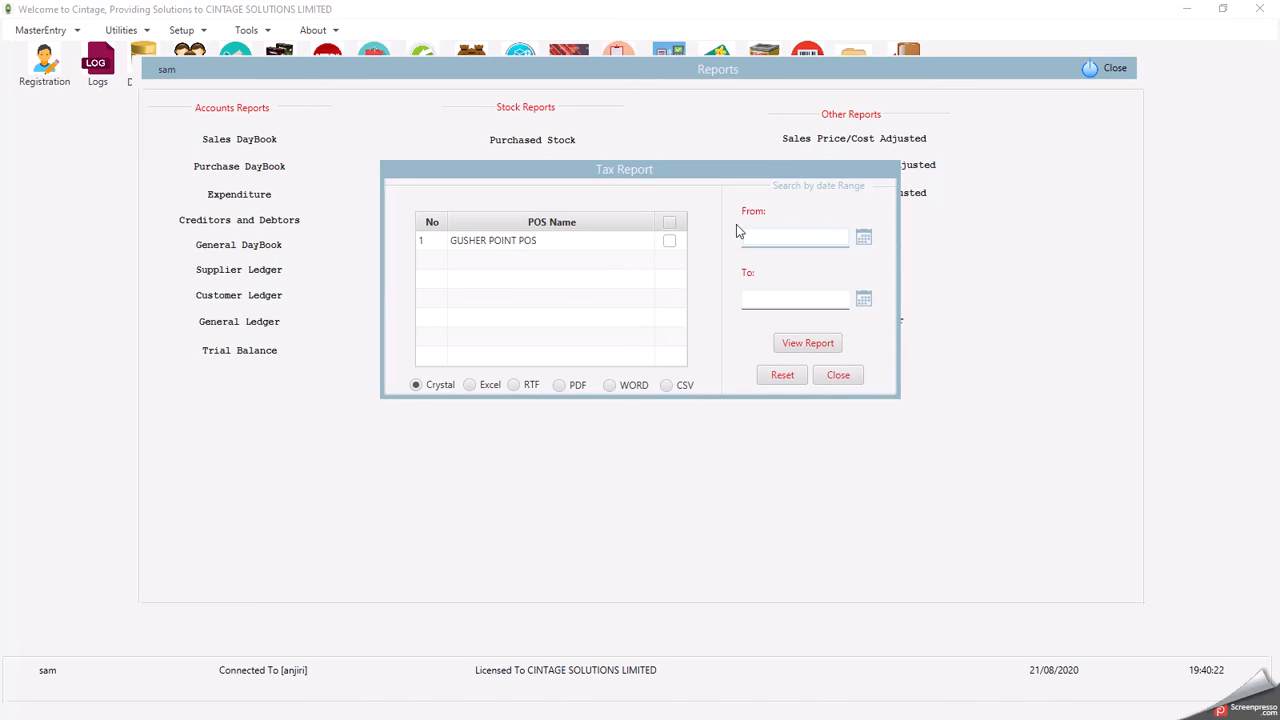
click(864, 239)
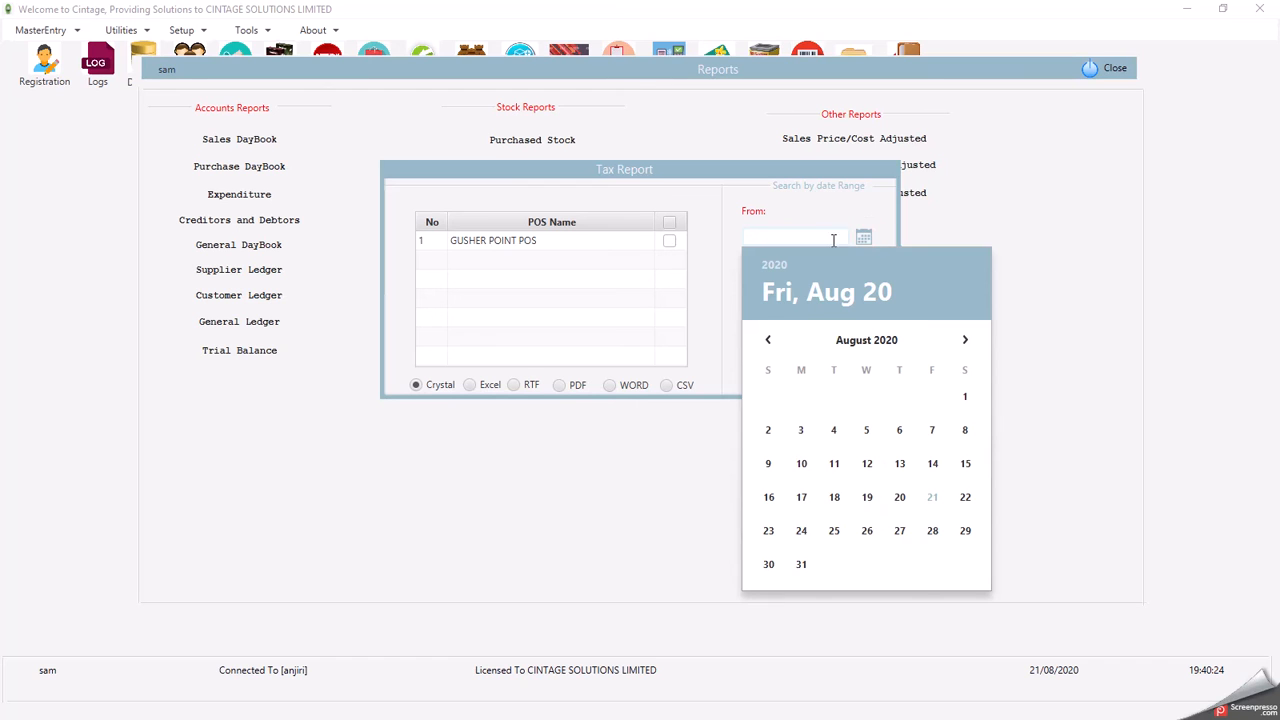
click(769, 342)
click(866, 395)
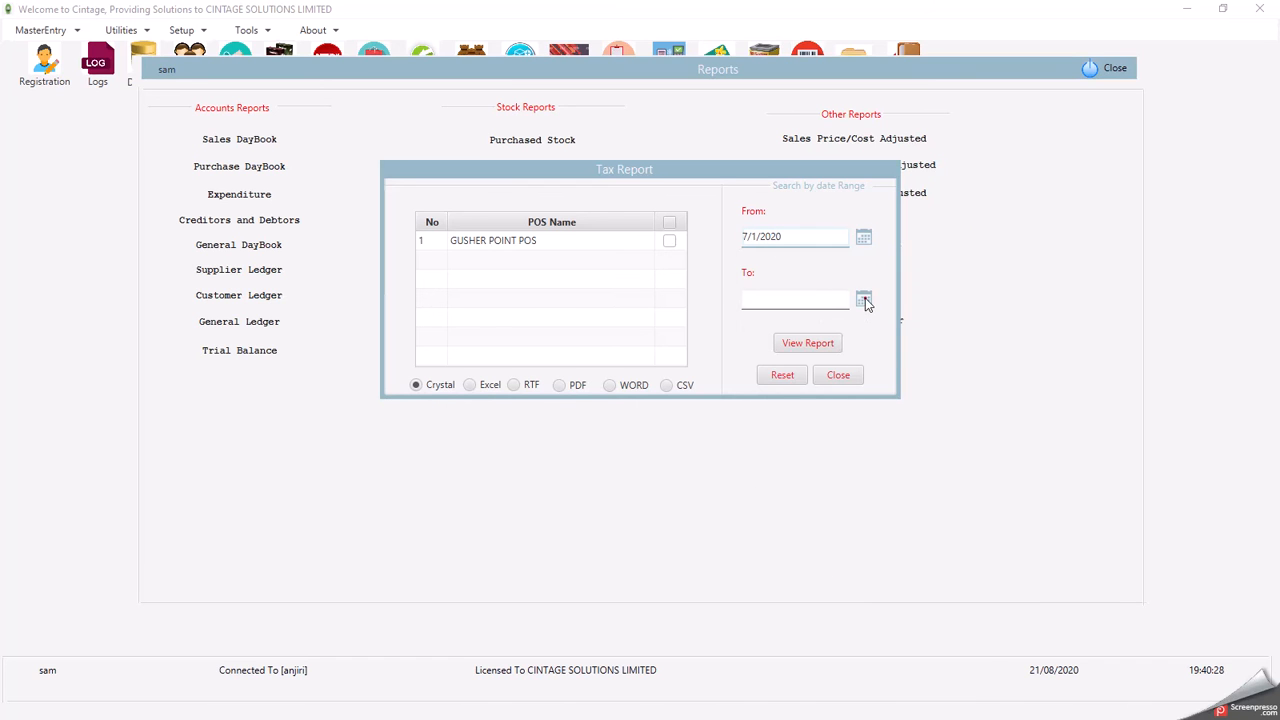
click(864, 301)
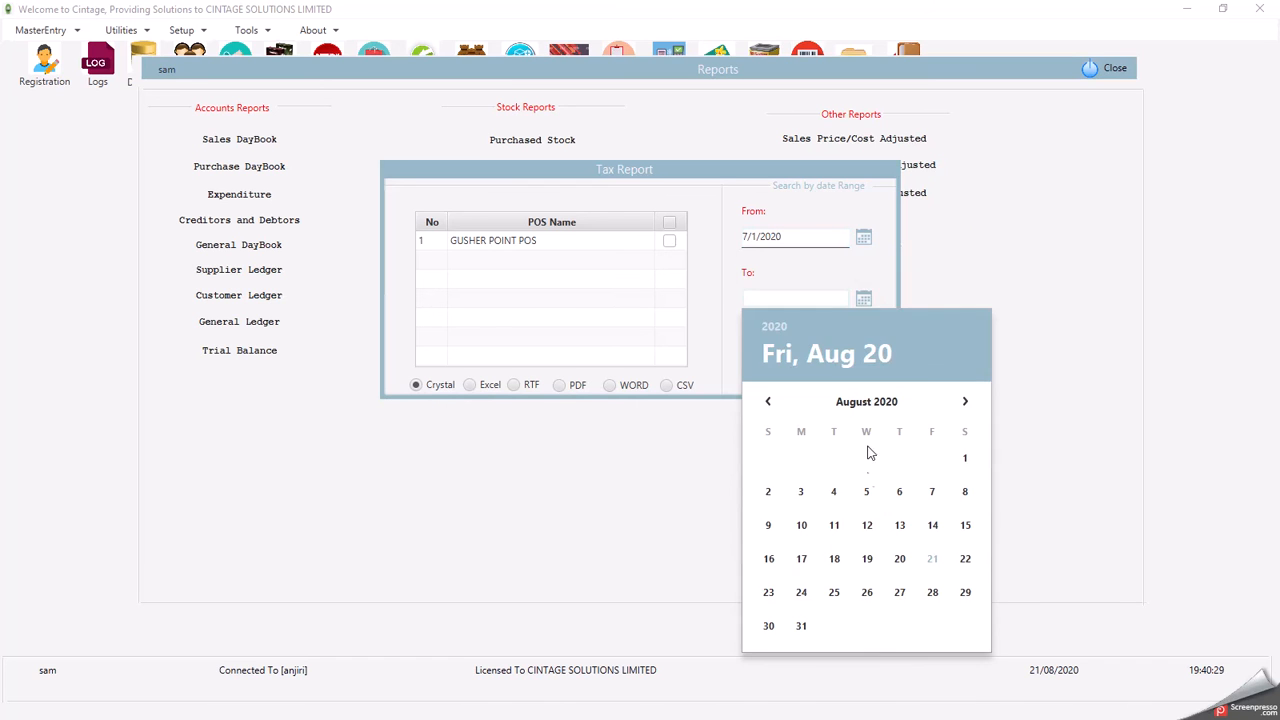
click(932, 558)
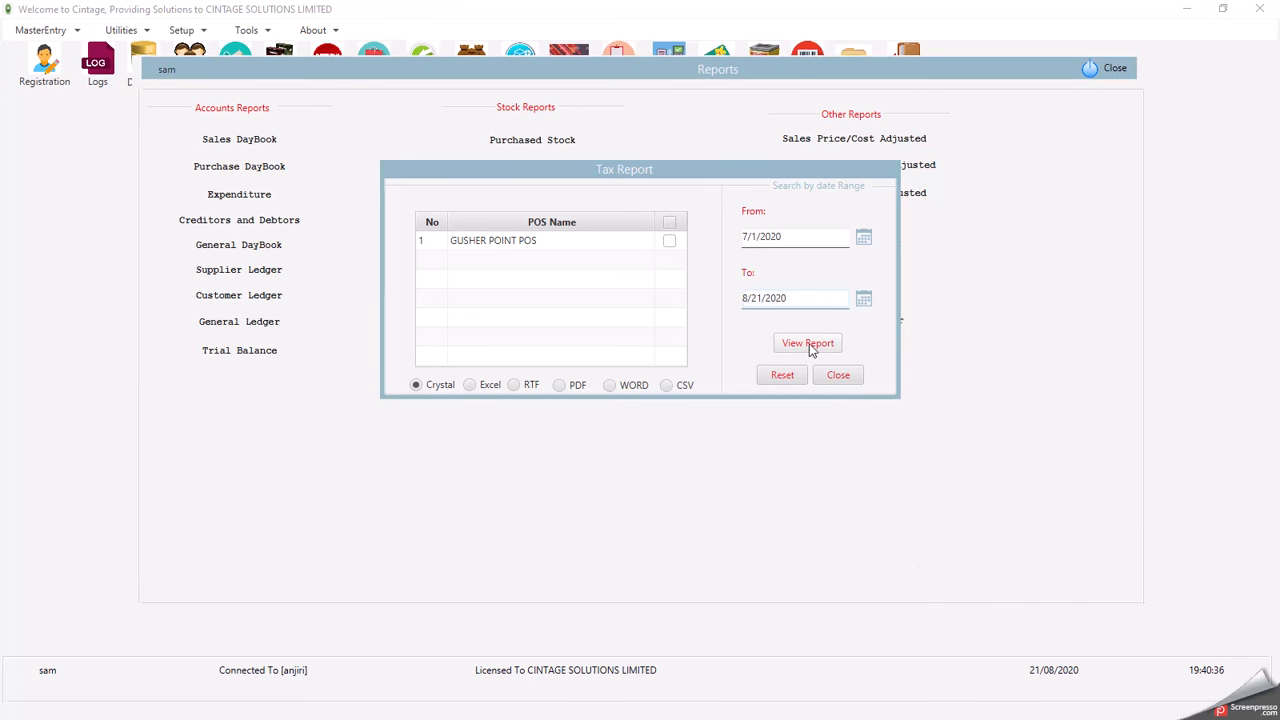
click(808, 344)
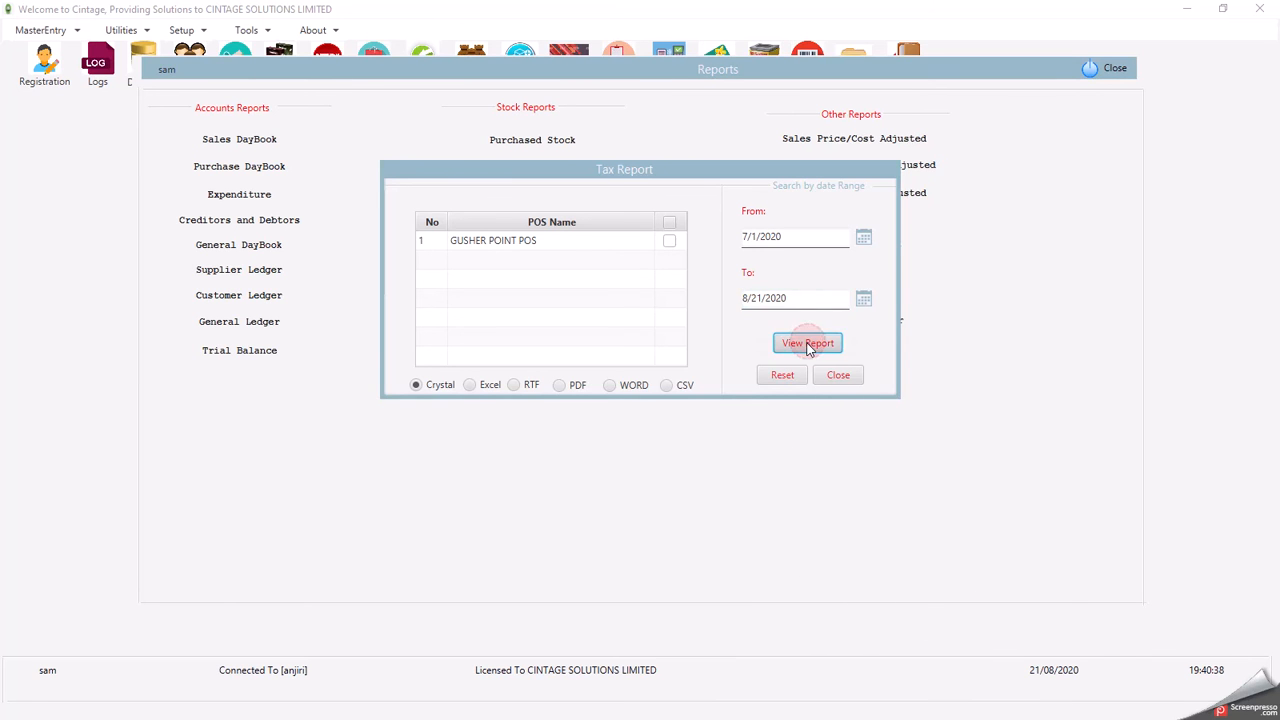
- Maximize the Tax Report, check the 87725.50 VAT total on its last page, then close it
click(980, 79)
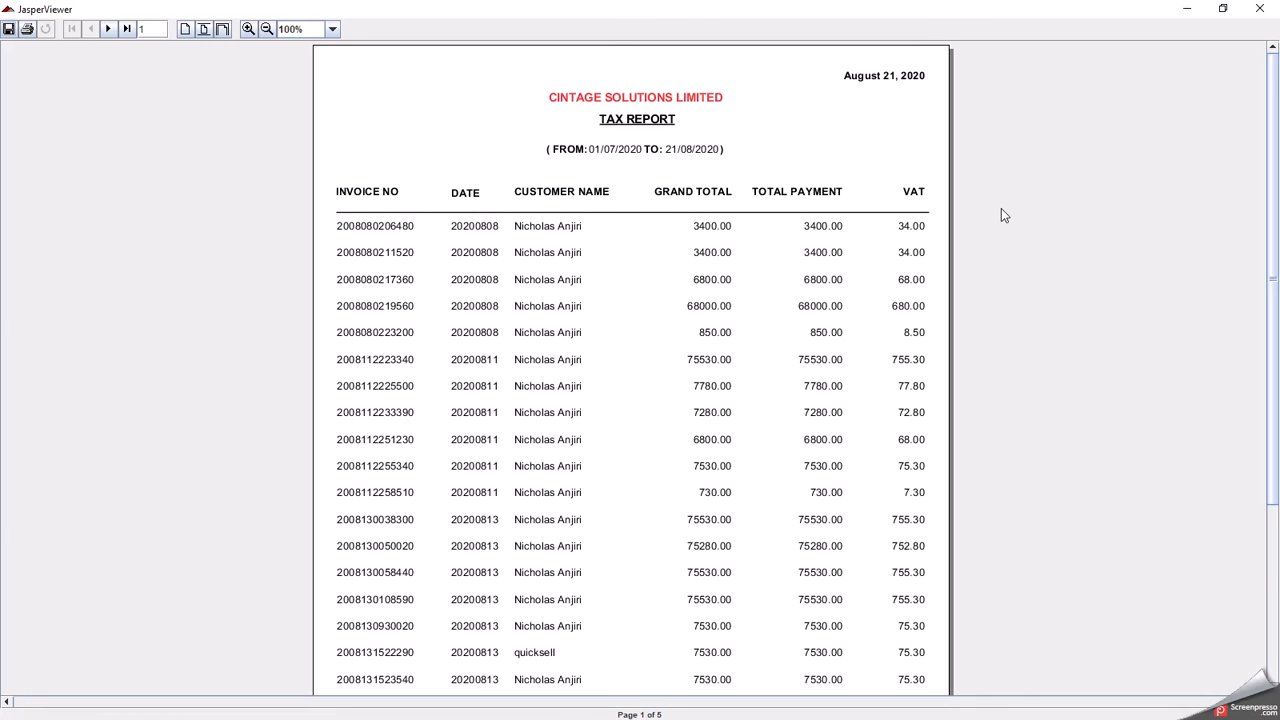
scroll(905, 265, down, 4)
scroll(903, 275, down, 10)
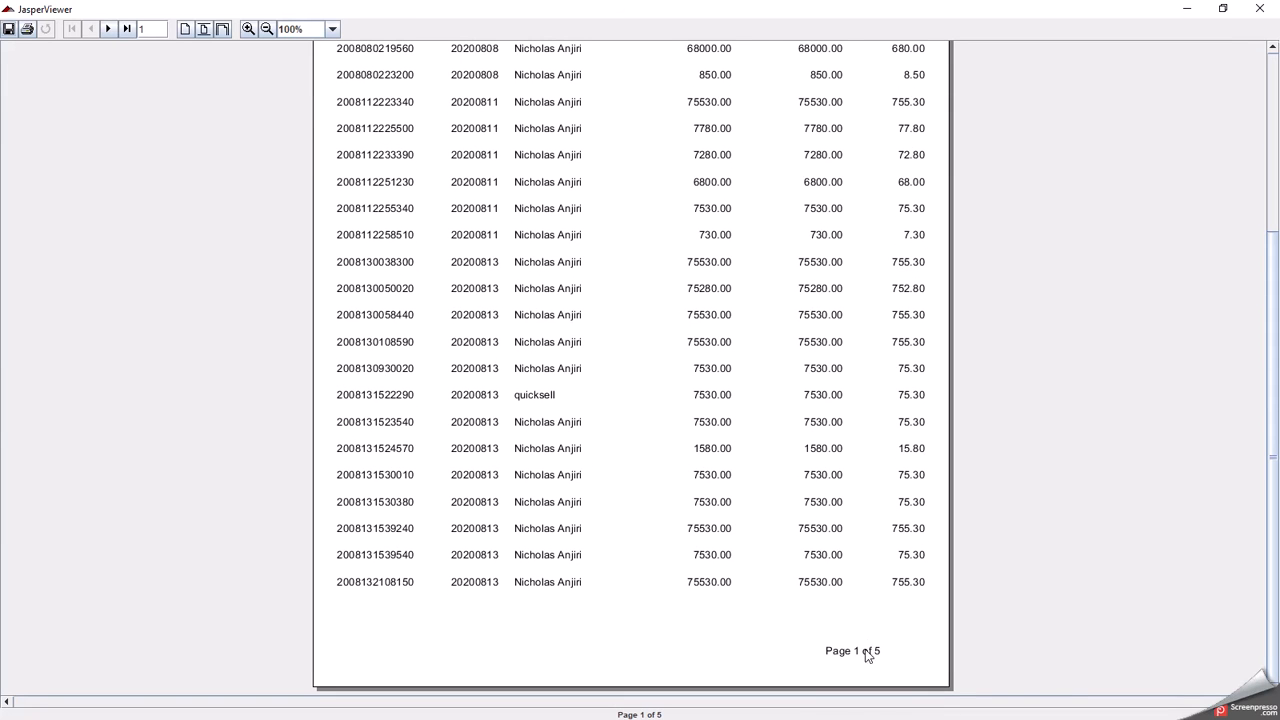
click(126, 29)
scroll(530, 197, up, 4)
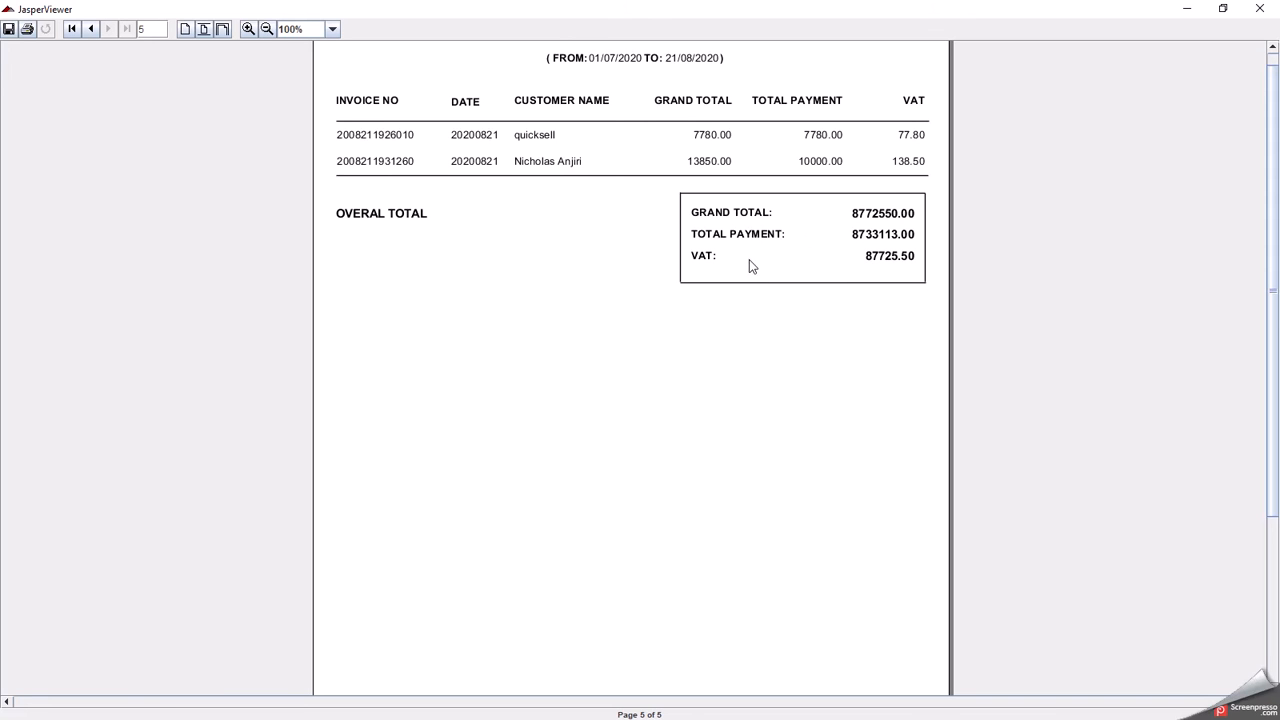
drag(905, 258, 878, 288)
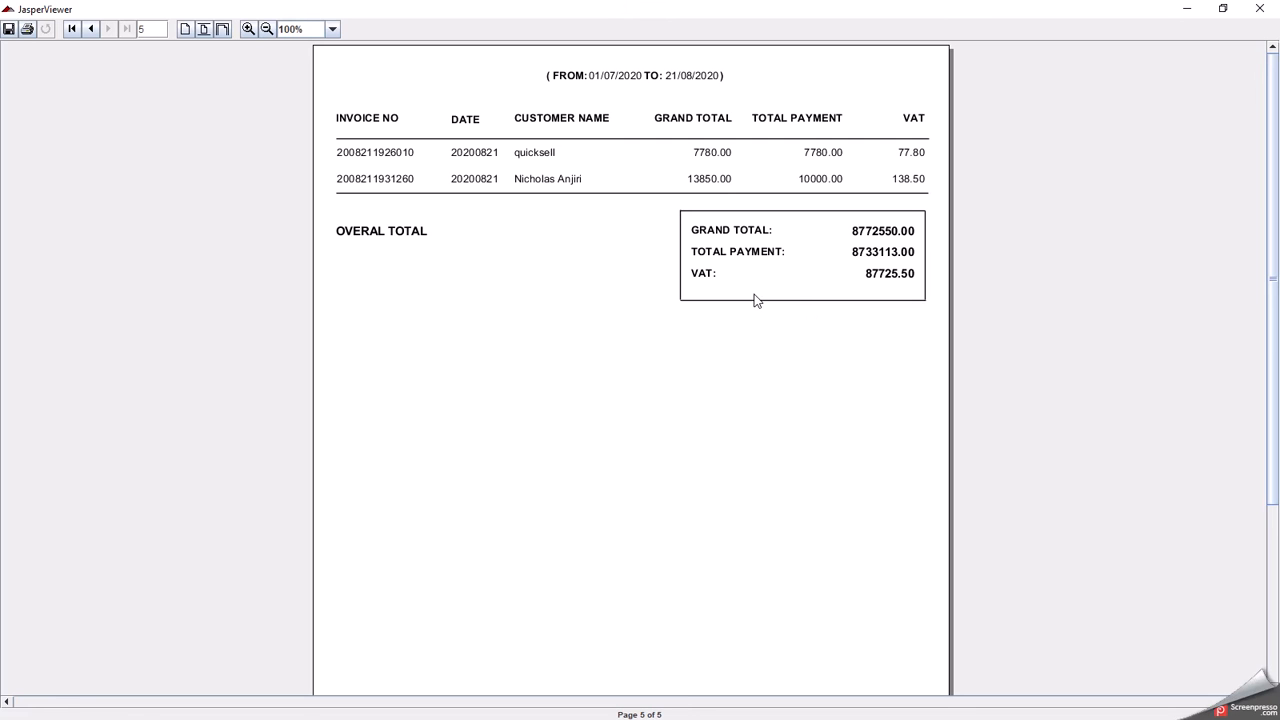
click(1260, 9)
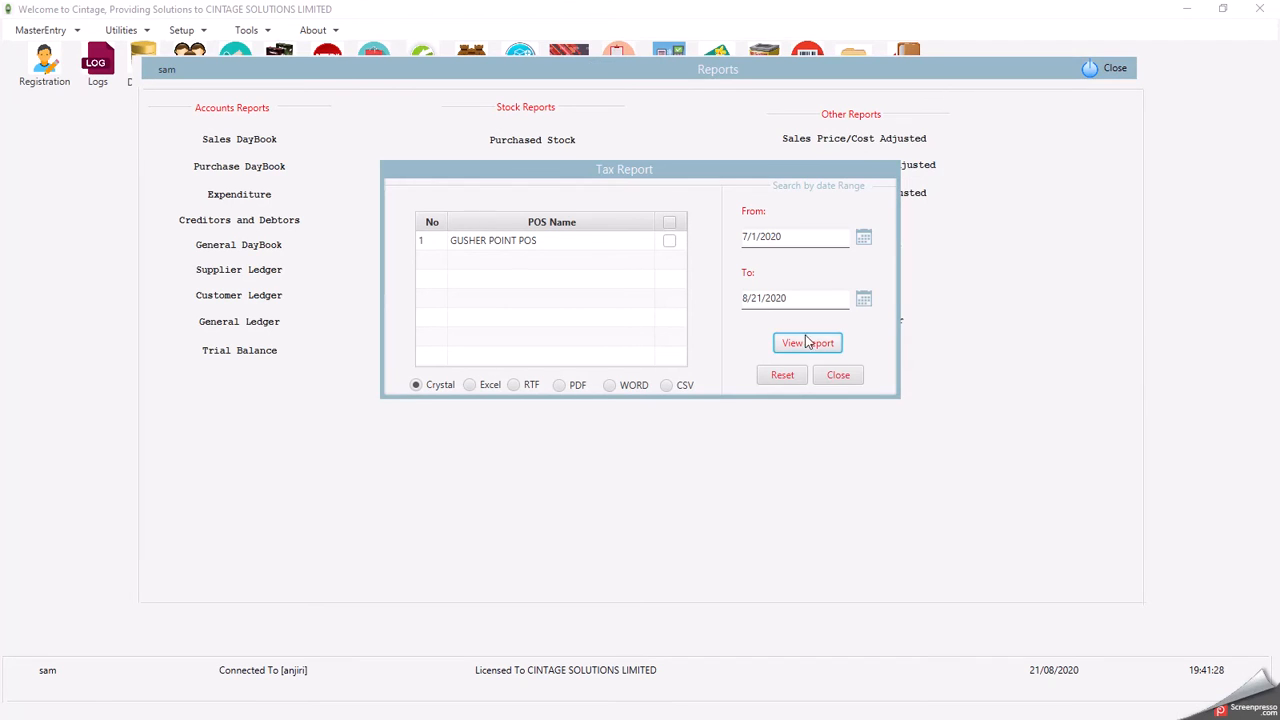
- Close the Tax Report dialog and Reports panel, then bring up the Payment type choices
click(840, 376)
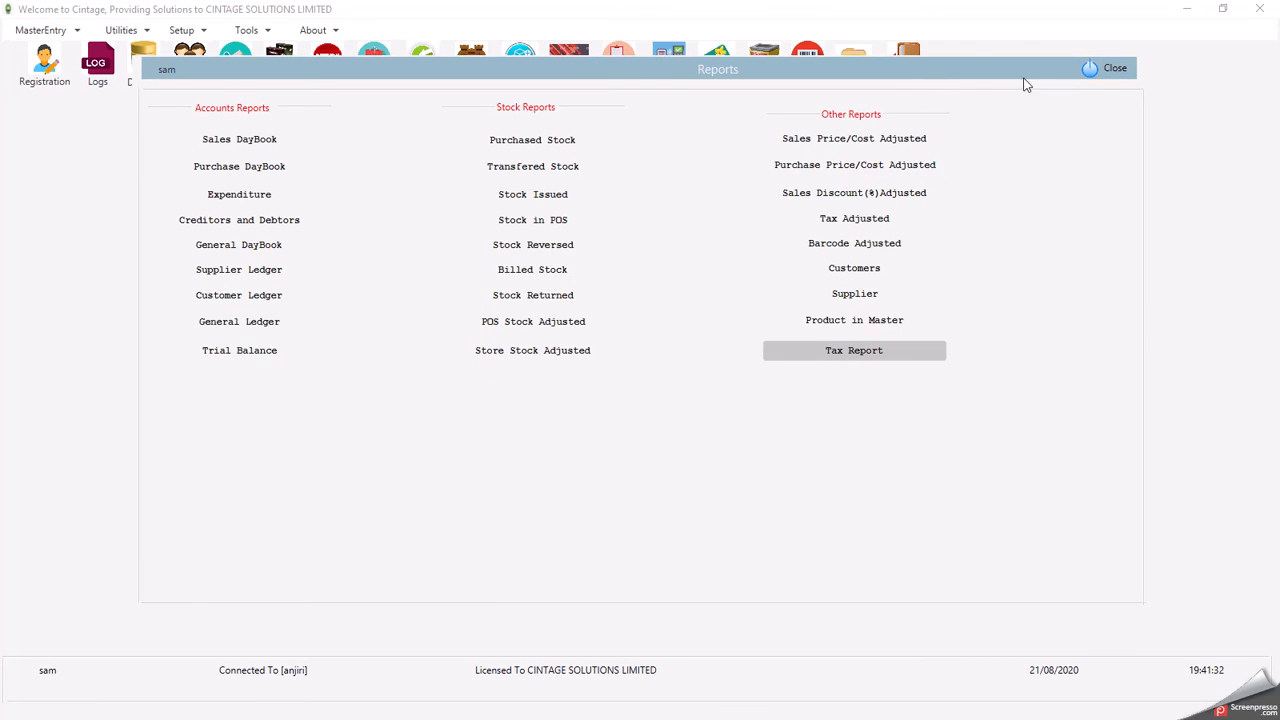
click(1108, 69)
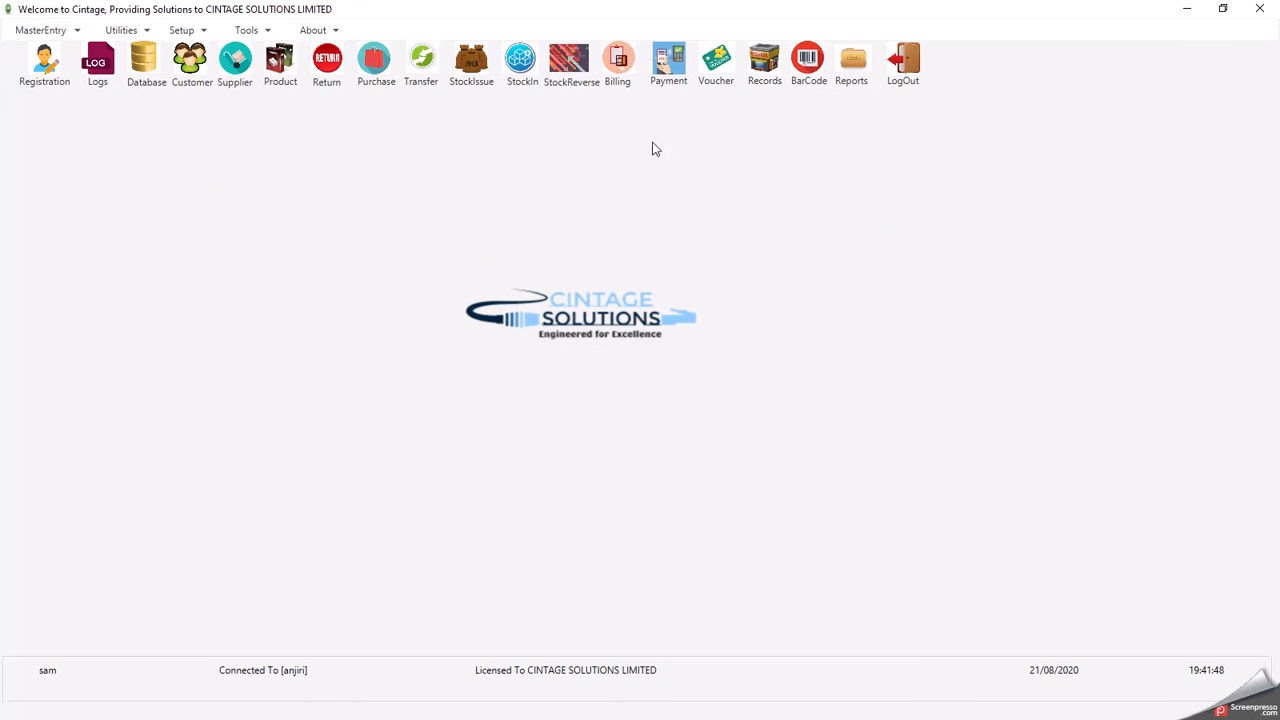
click(669, 64)
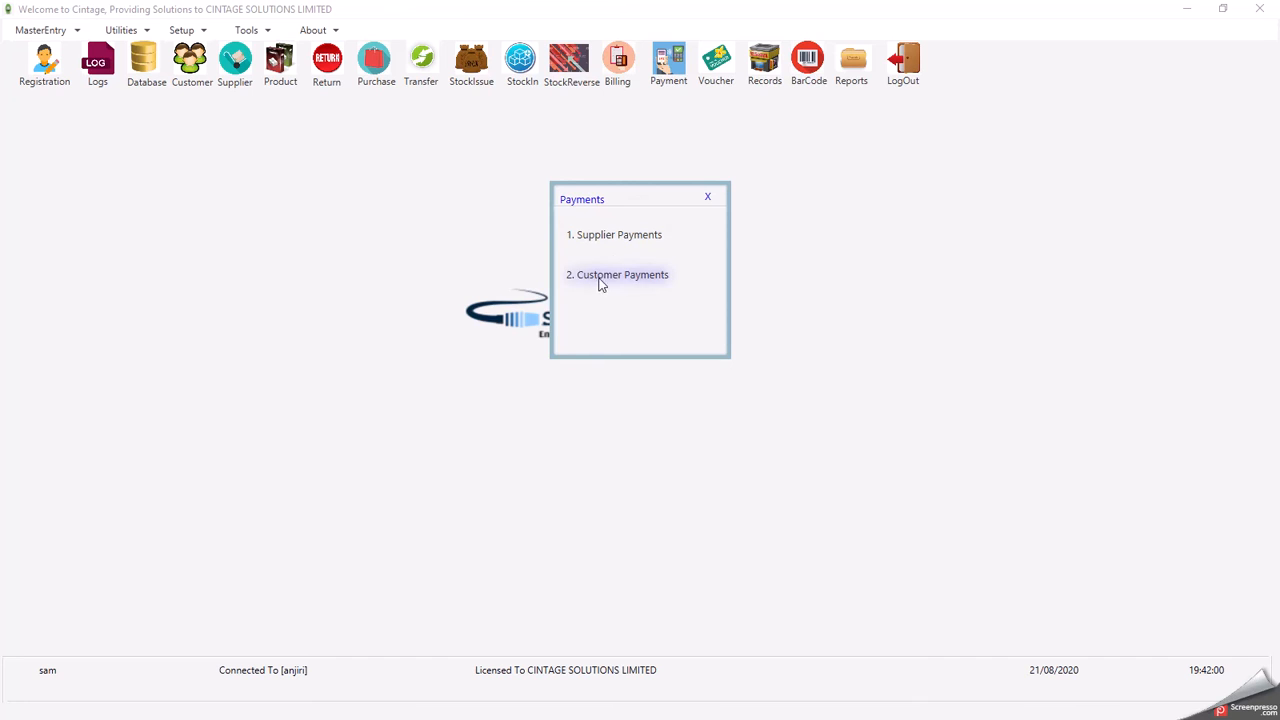
- Load Kenya Energy Limited in Supplier Payments, check its -0.0 previous dues, and close the form
click(612, 234)
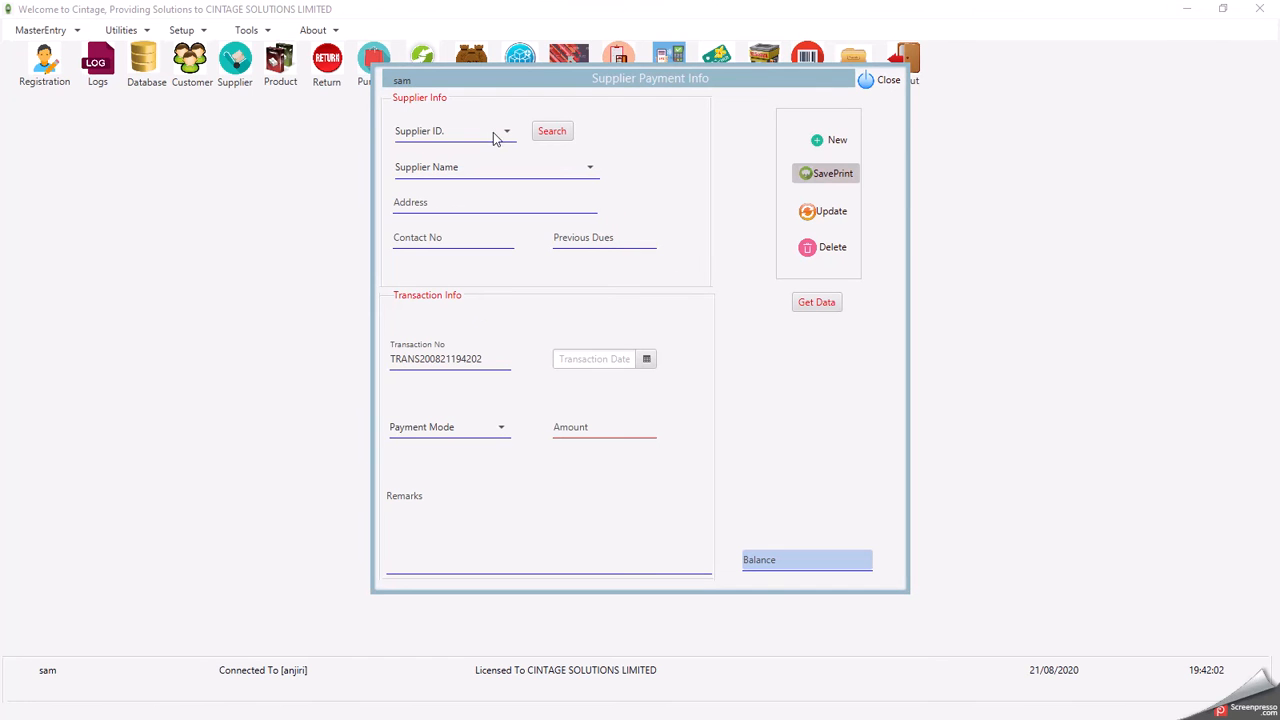
click(498, 170)
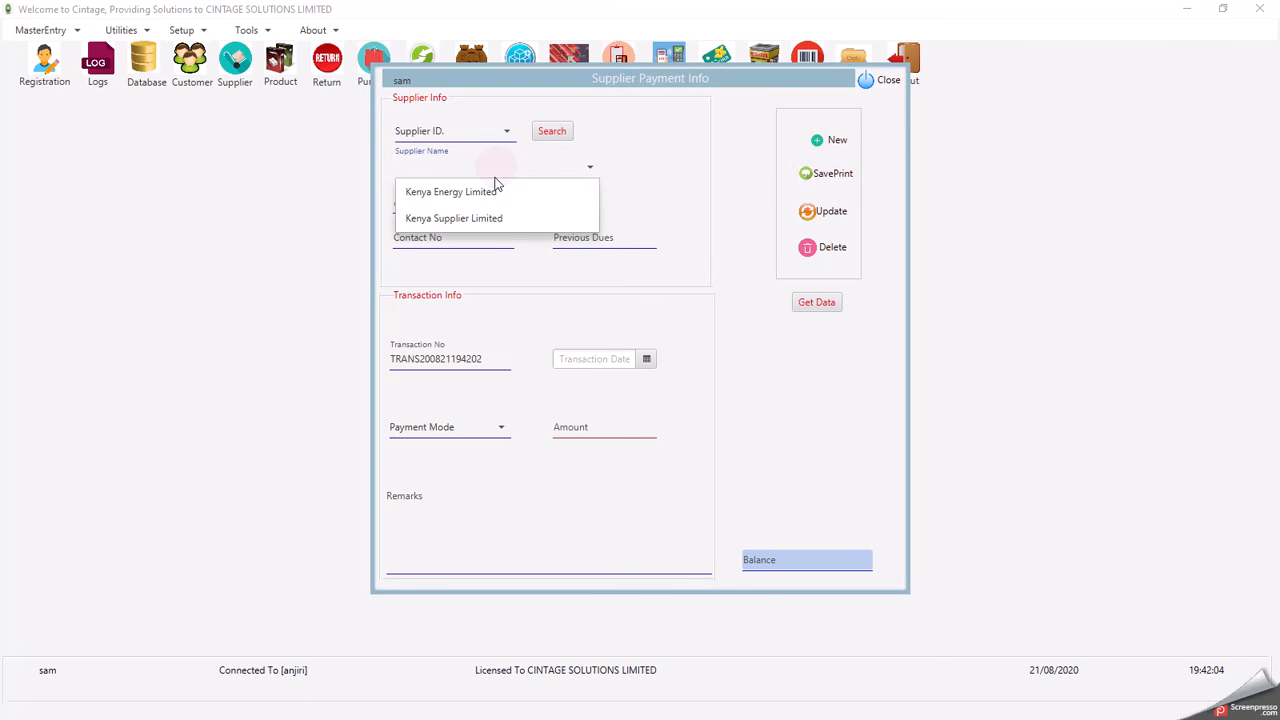
click(480, 196)
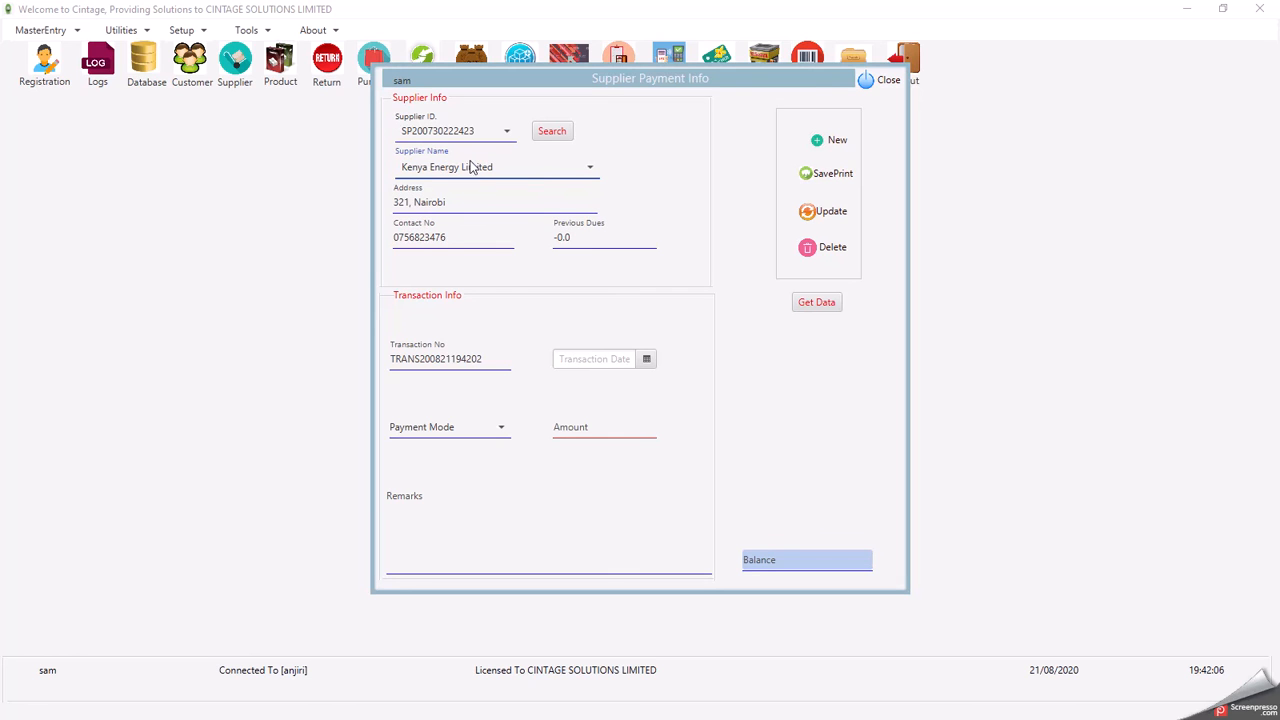
drag(587, 238, 516, 239)
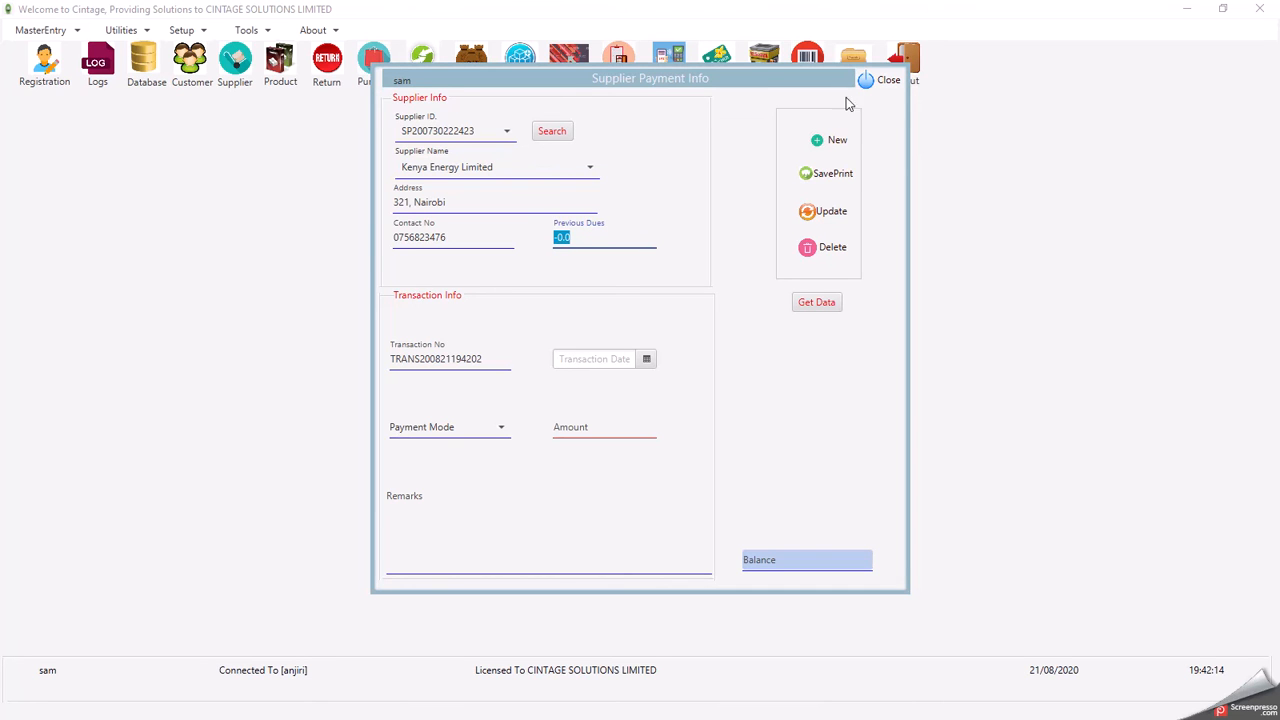
click(872, 83)
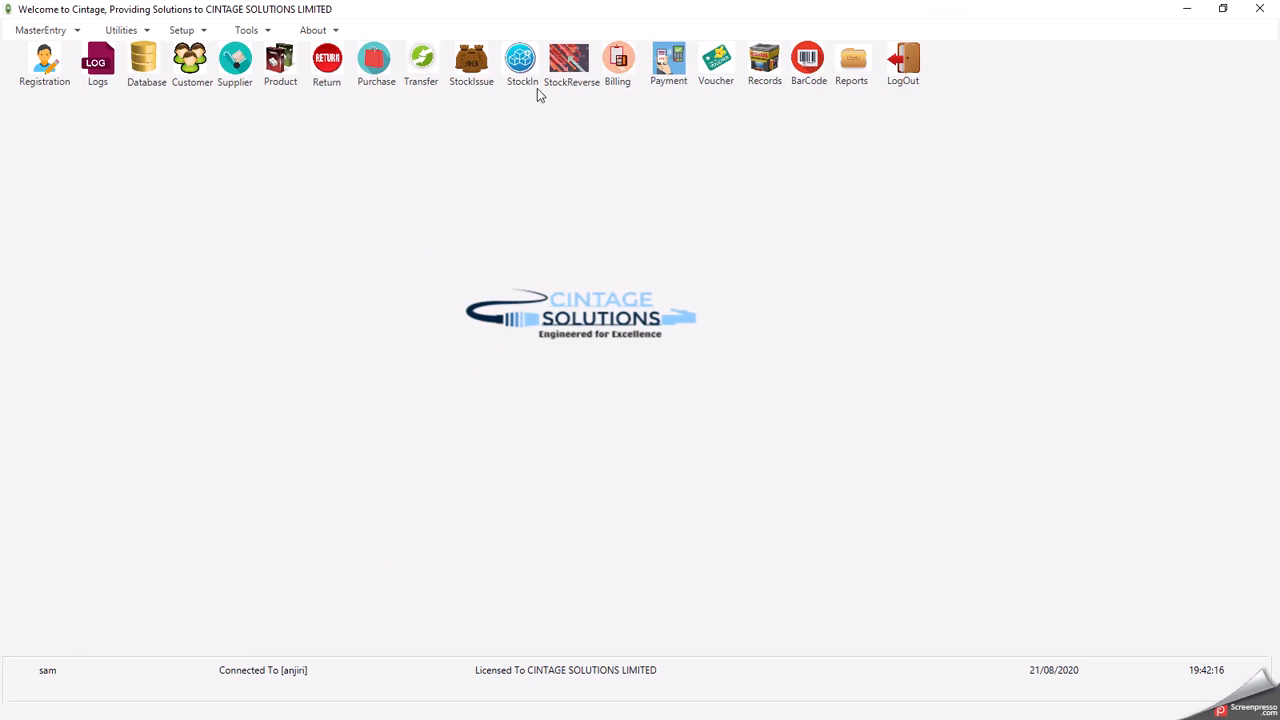
- Open Customer Payments and load the first customer, whose previous dues are 10300
click(668, 70)
click(600, 283)
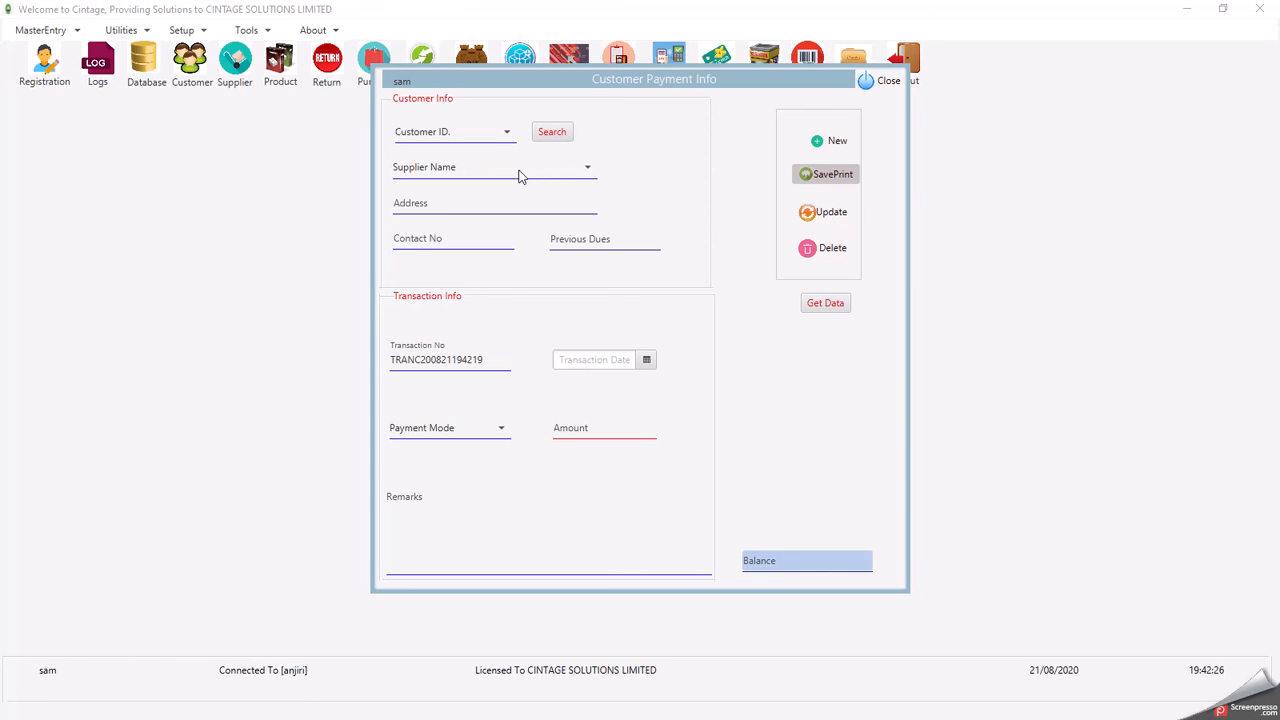
click(518, 176)
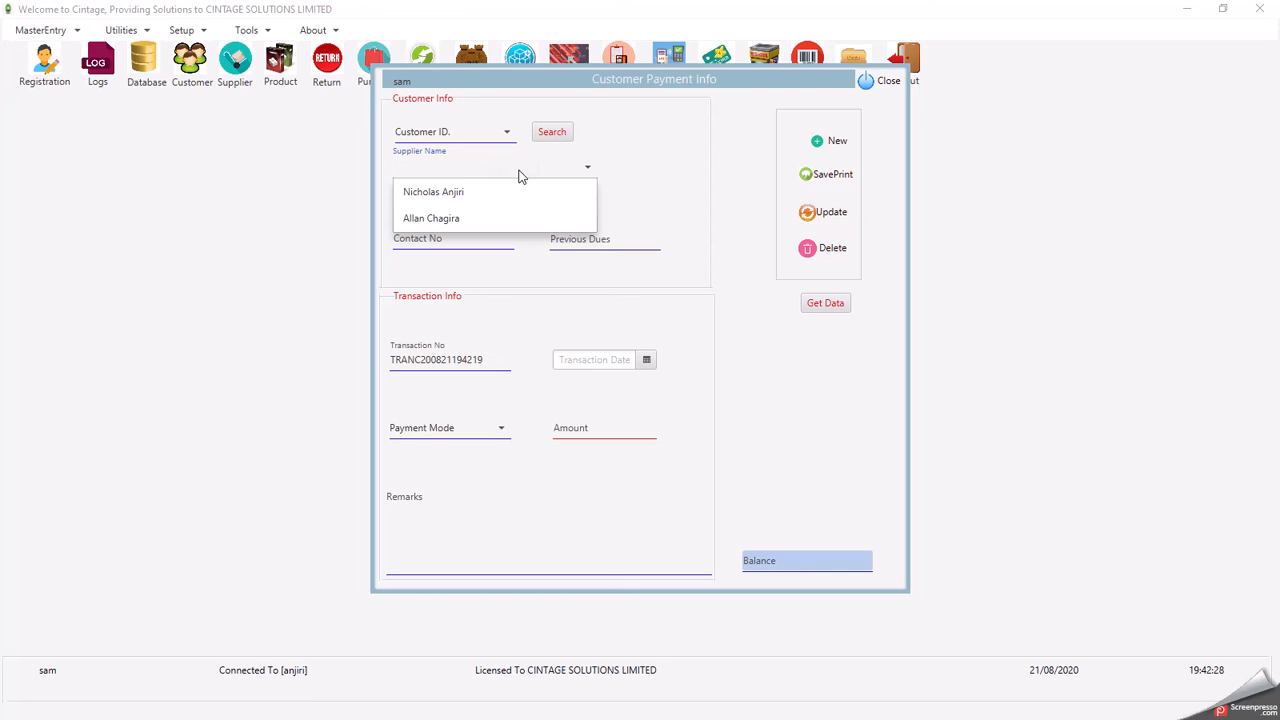
click(480, 195)
drag(585, 241, 536, 240)
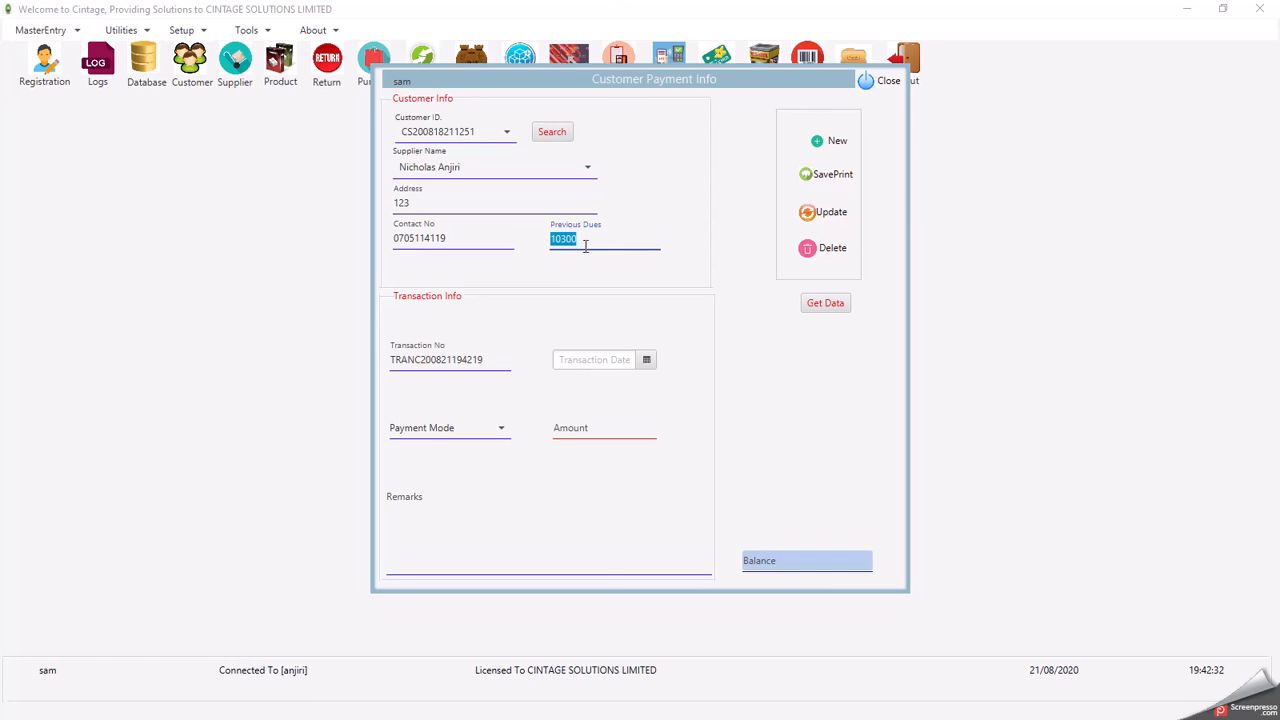
drag(591, 236, 536, 240)
click(590, 242)
drag(584, 242, 517, 245)
- Enter a 5000 cash payment dated 8/21/2020, leaving a 5300.0 balance, and save-print it
click(646, 360)
click(678, 487)
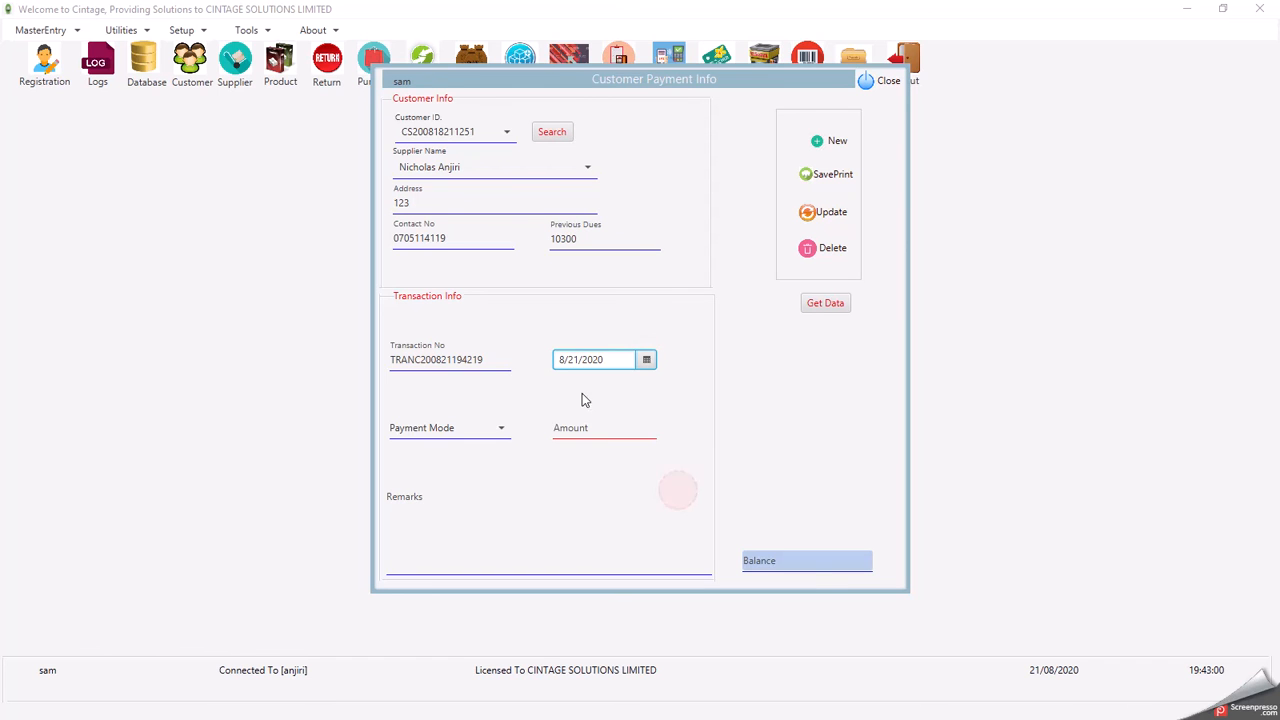
click(586, 426)
text(500)
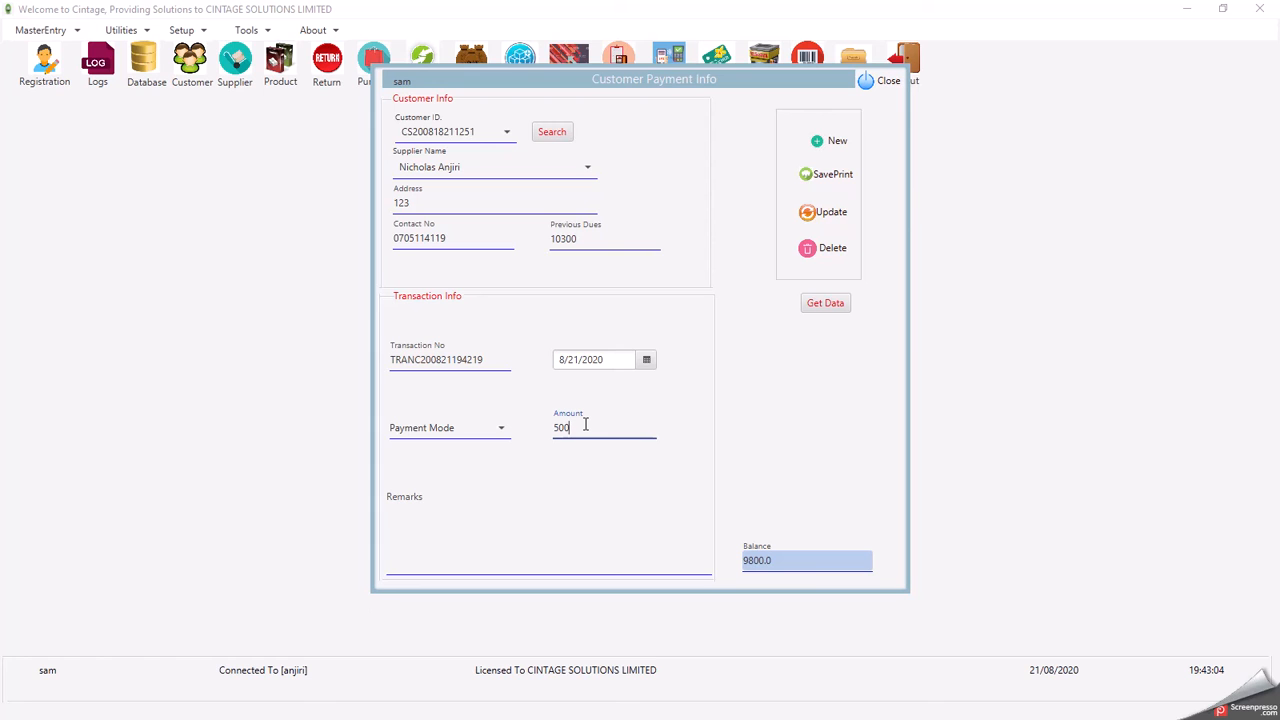
drag(789, 560, 724, 561)
click(578, 429)
text(0)
click(796, 560)
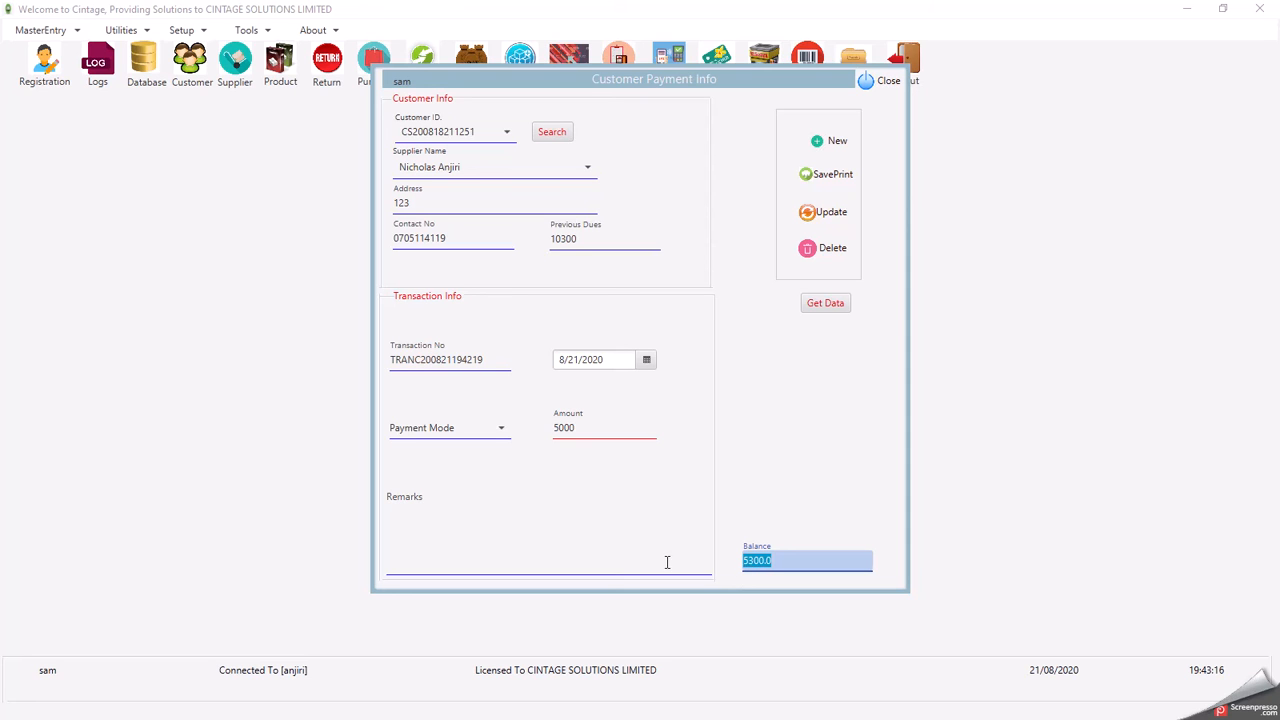
click(432, 429)
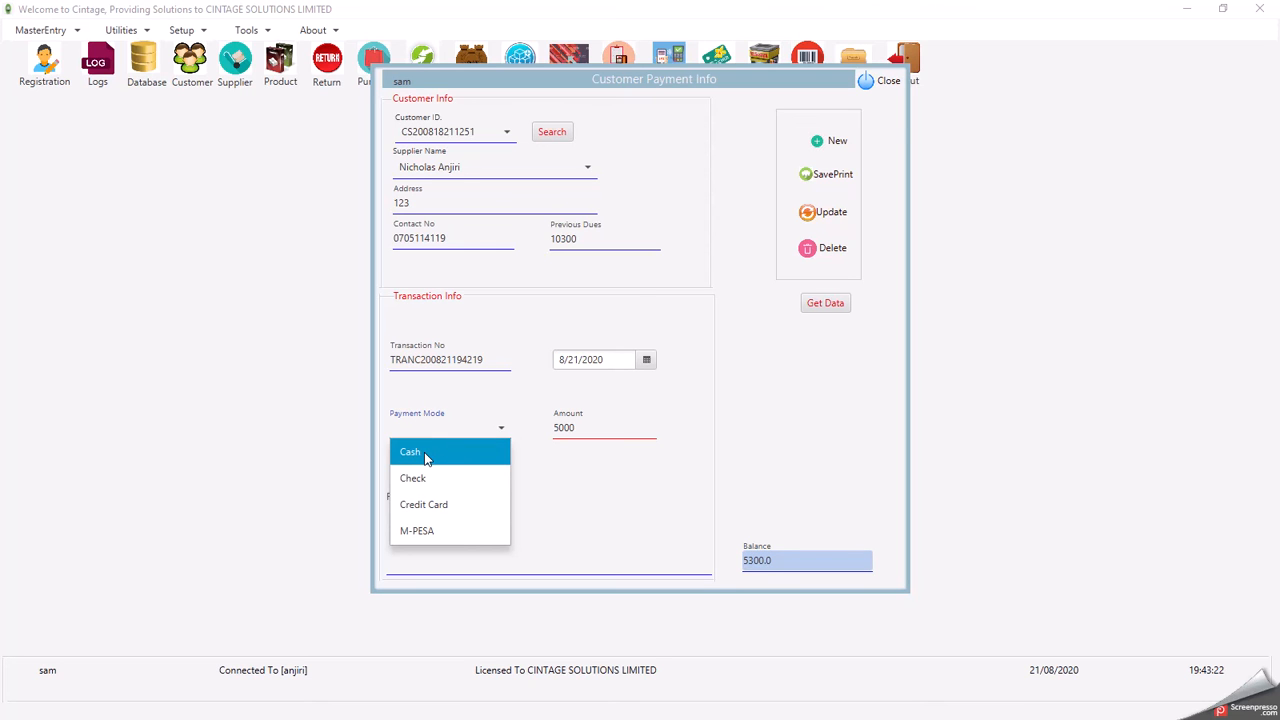
click(425, 455)
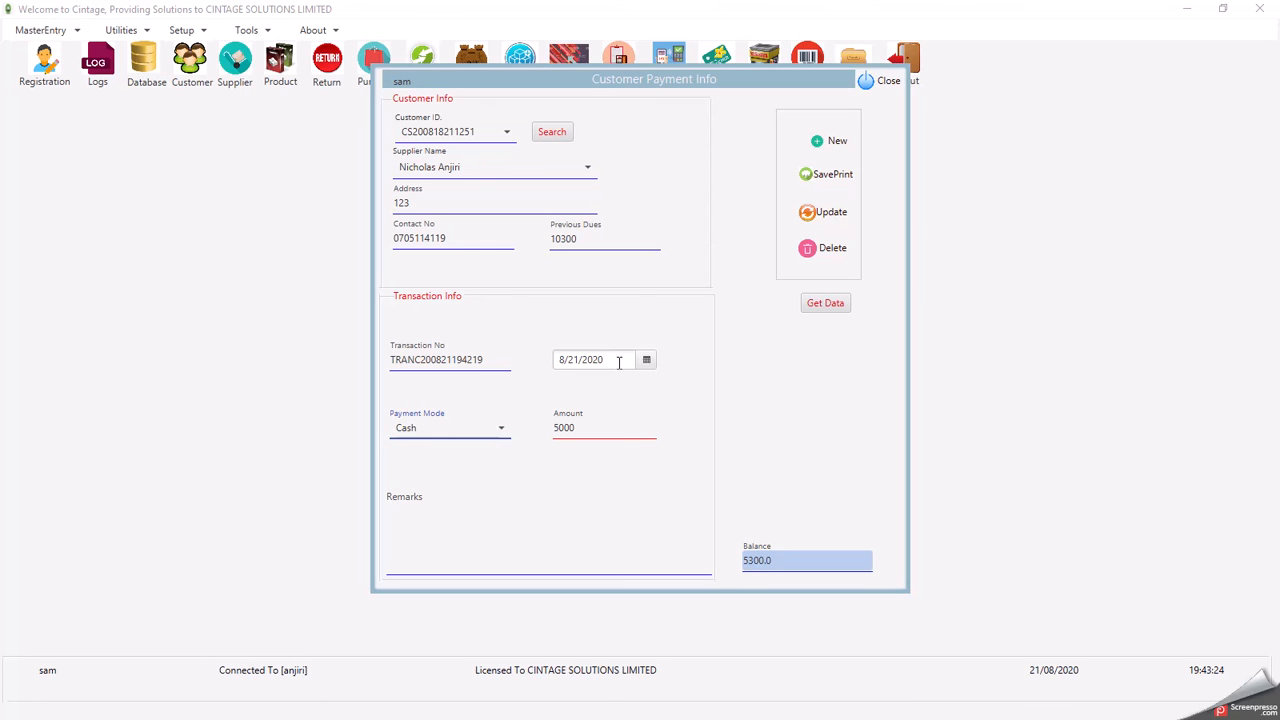
click(824, 178)
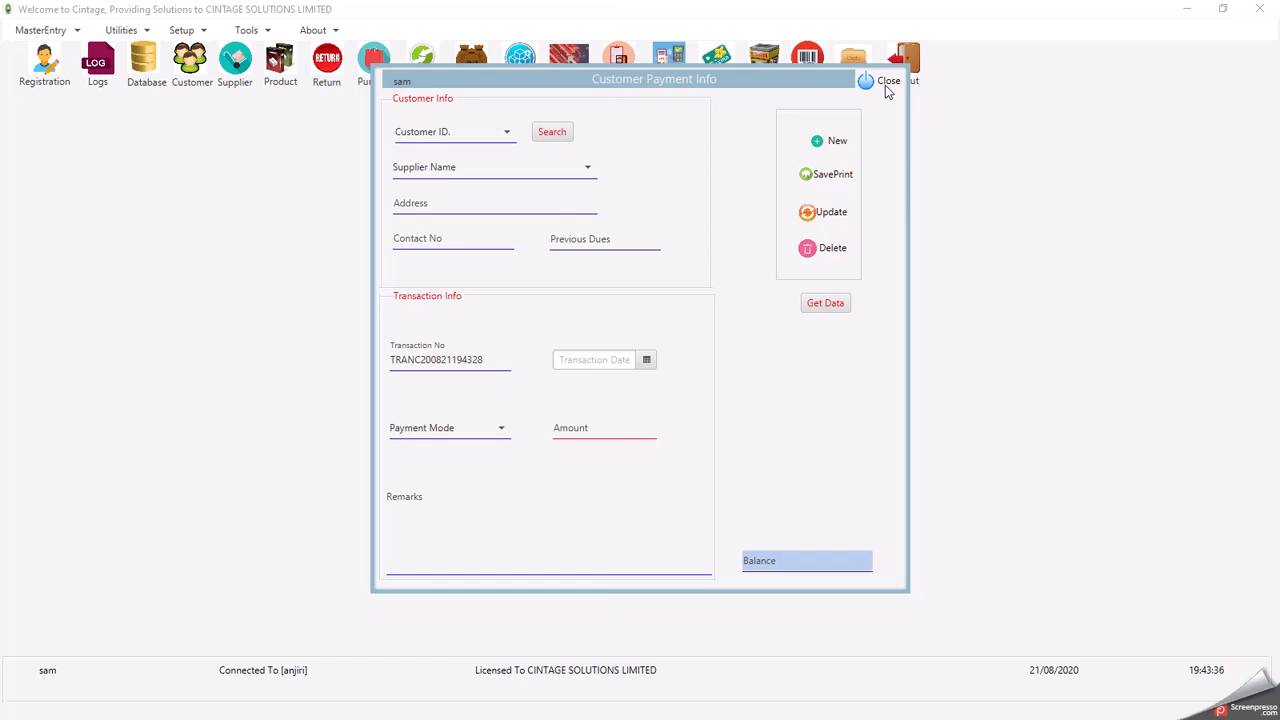
- Start a cash BREAKFAST voucher with the payee's name and details 'payments'
click(885, 85)
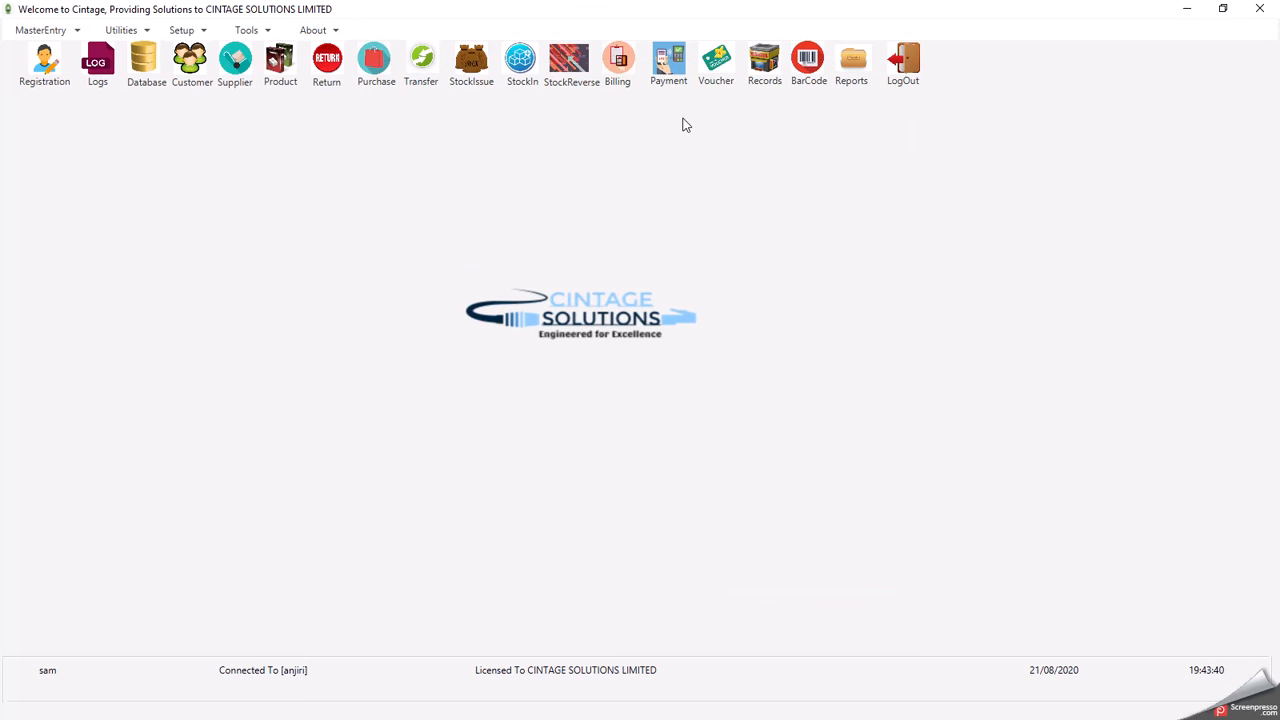
click(718, 68)
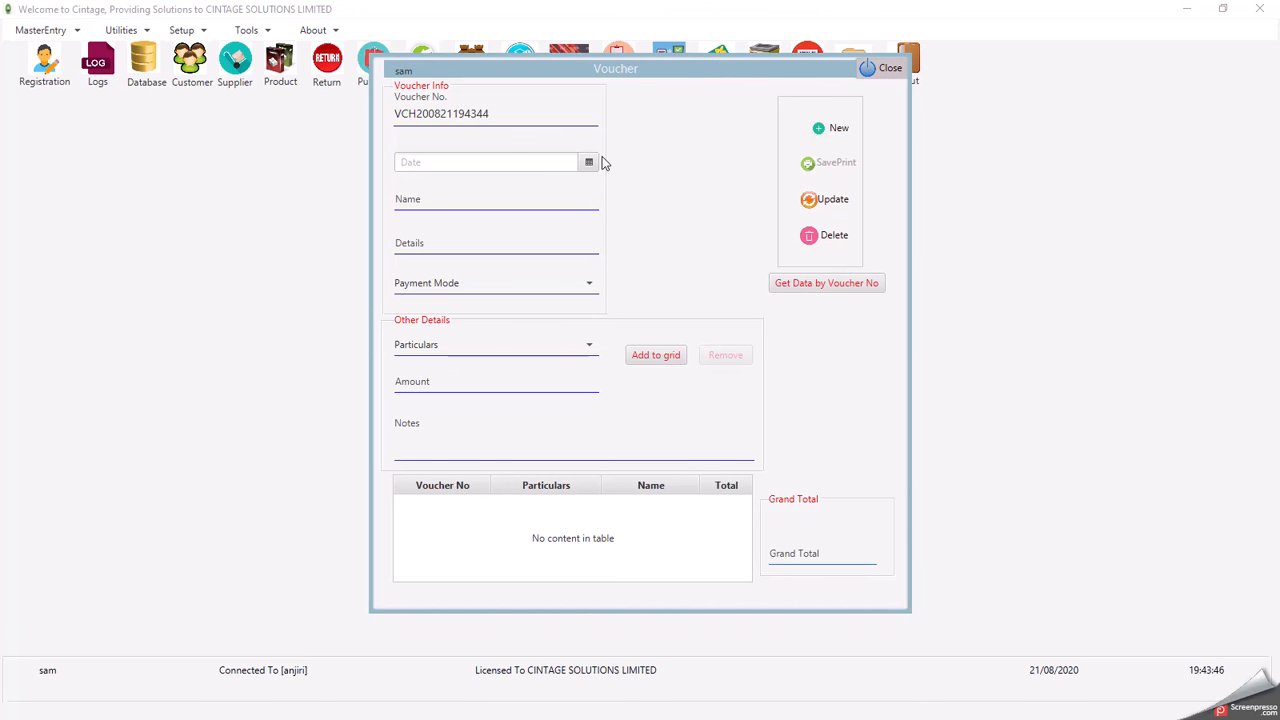
click(552, 353)
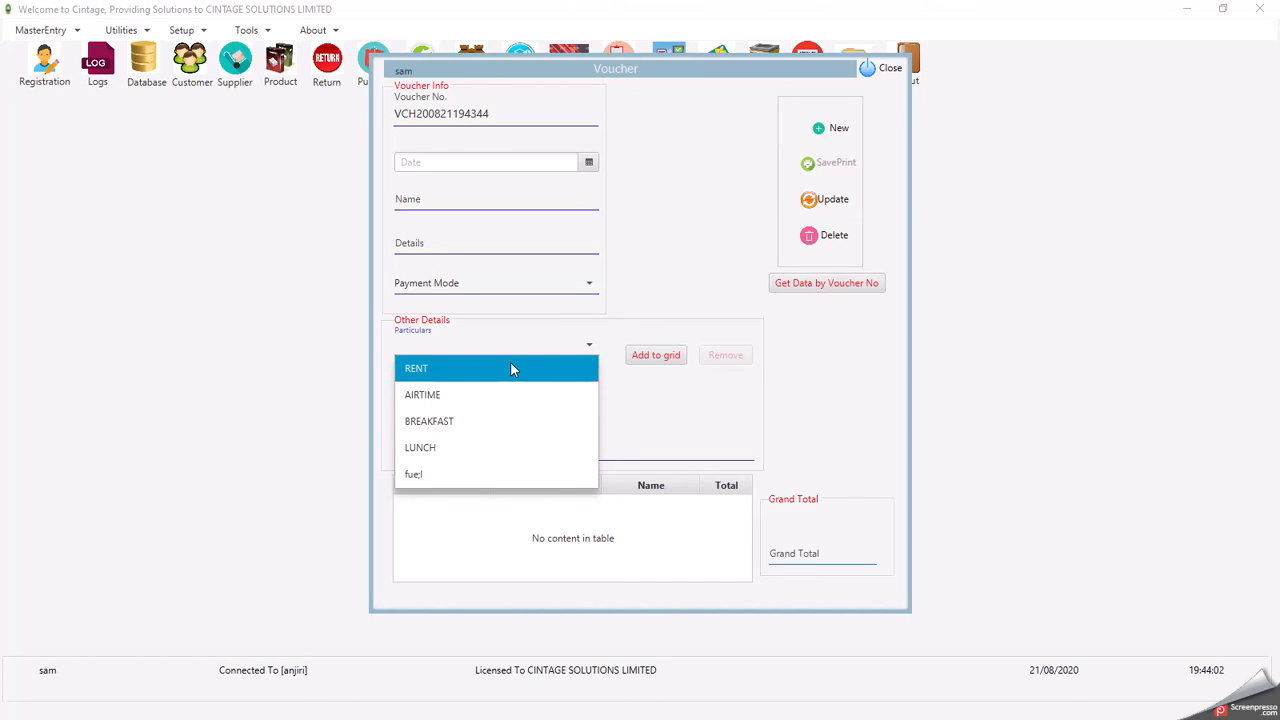
click(466, 423)
click(498, 214)
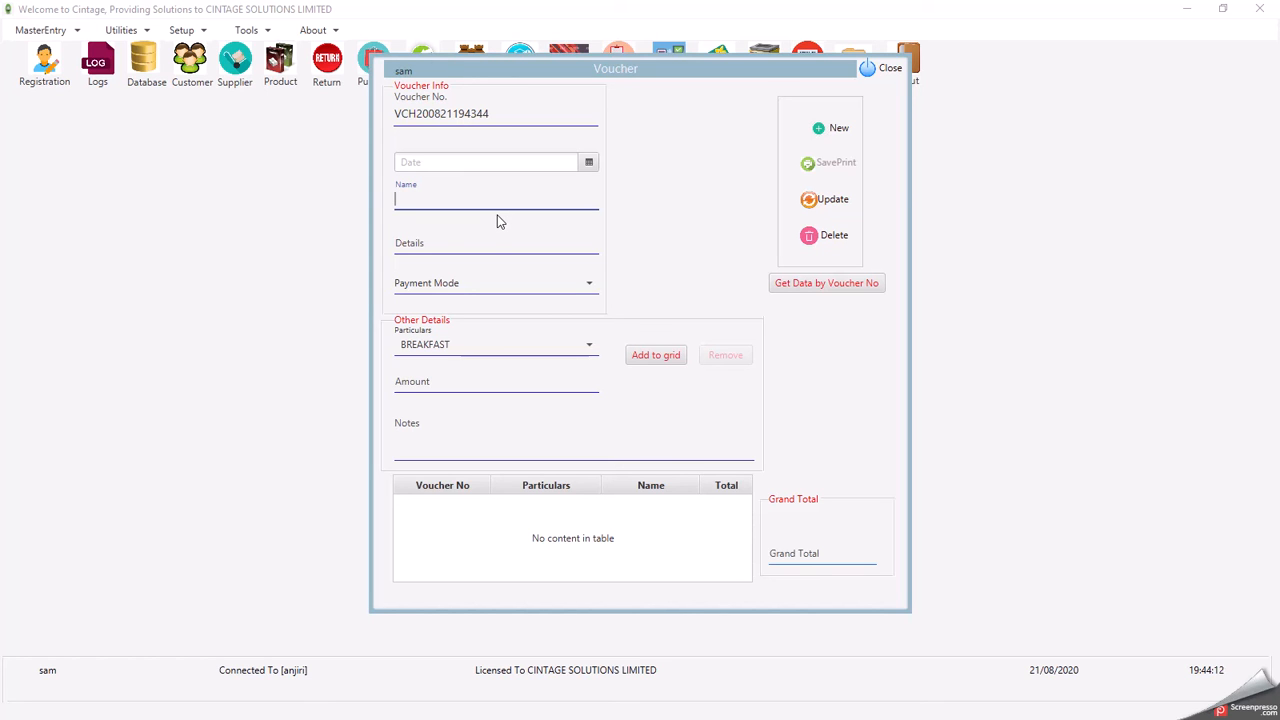
click(442, 248)
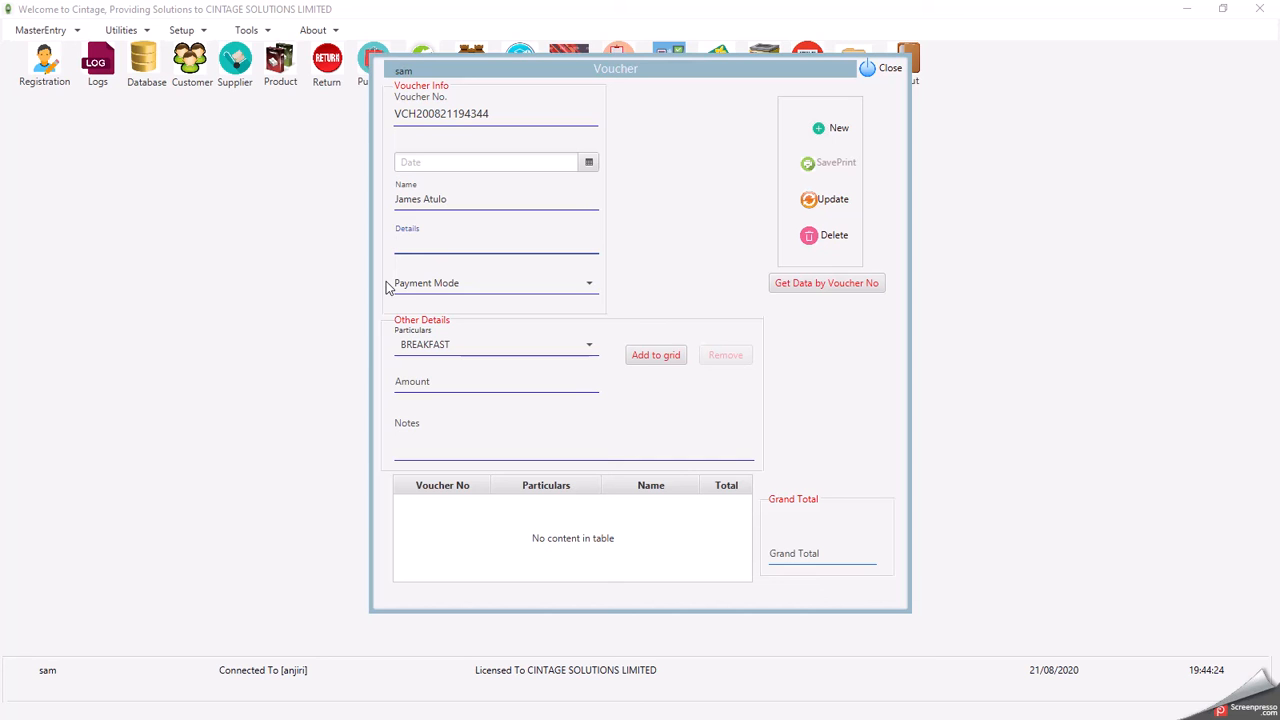
text(payments)
click(442, 285)
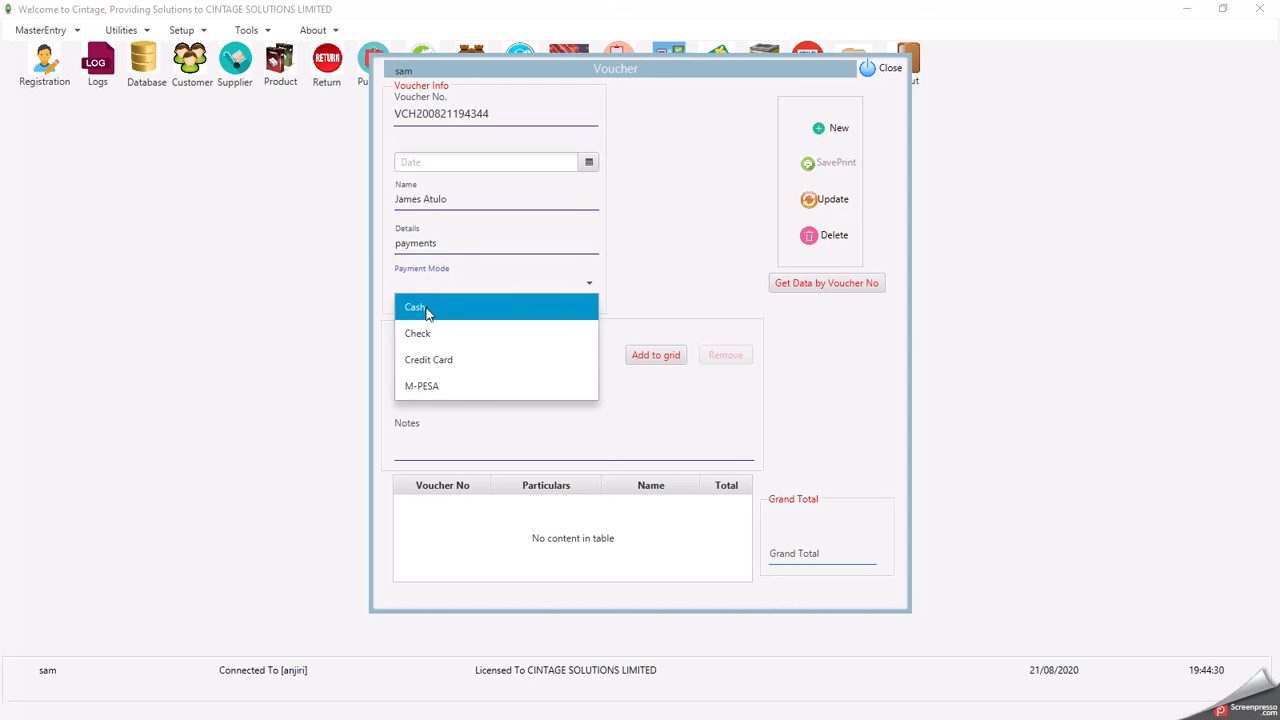
click(427, 312)
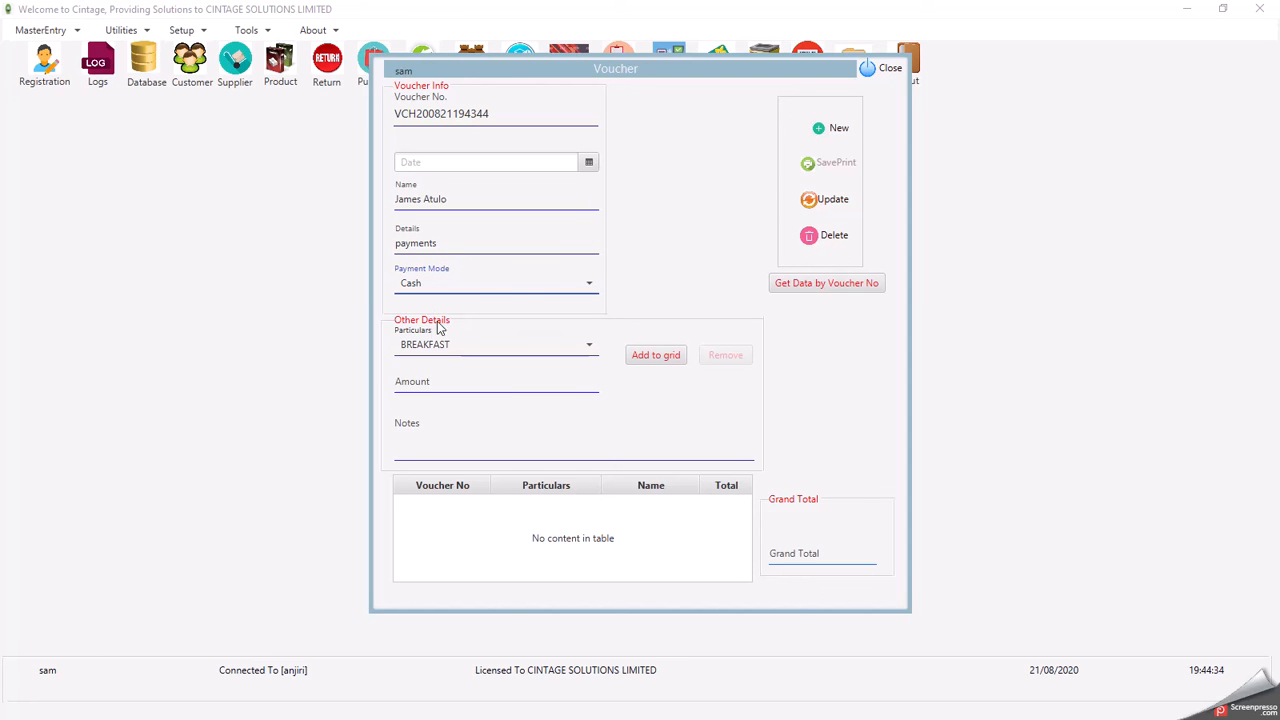
- Add a 400 BREAKFAST line to the voucher dated 21 August 2020
click(434, 383)
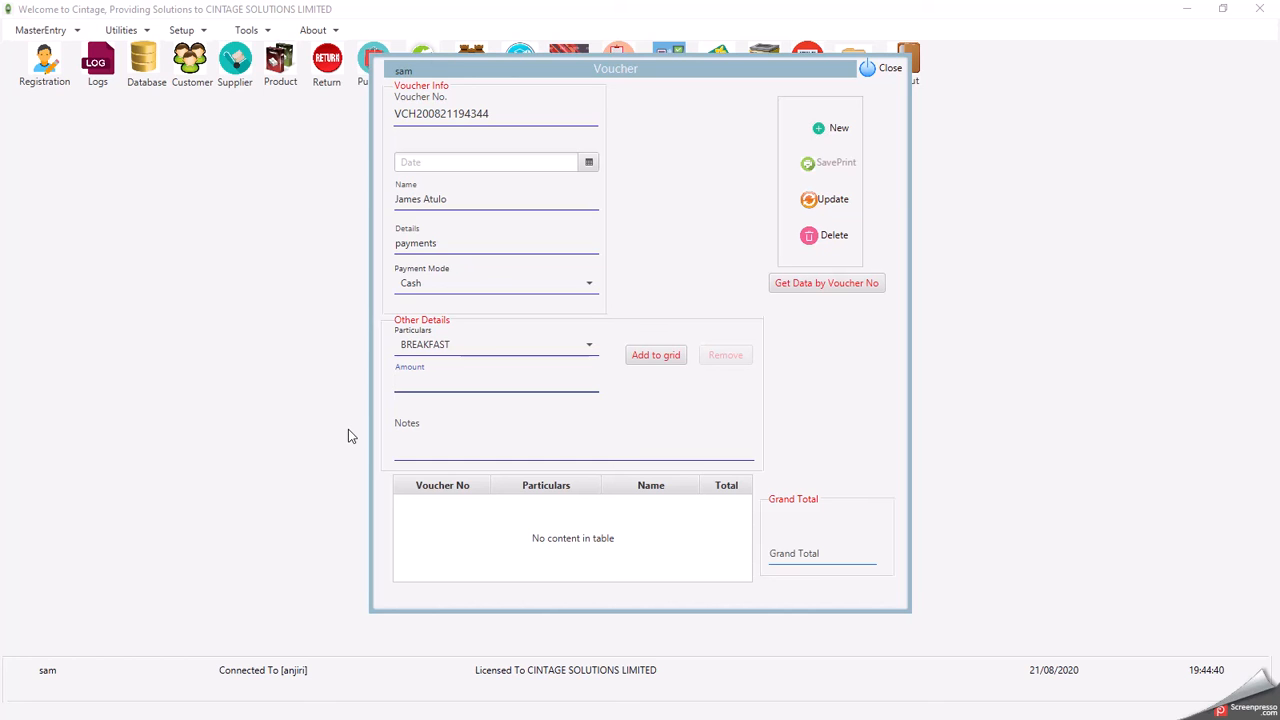
text(400)
click(658, 362)
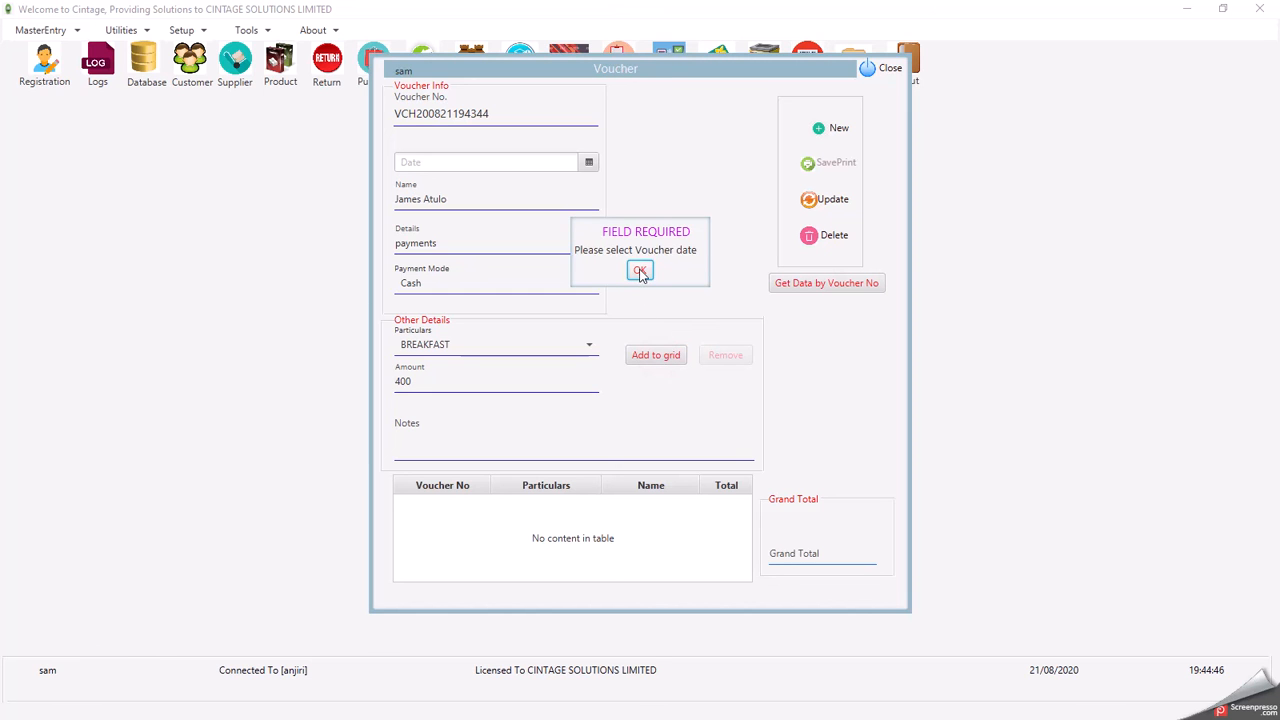
click(640, 272)
click(589, 162)
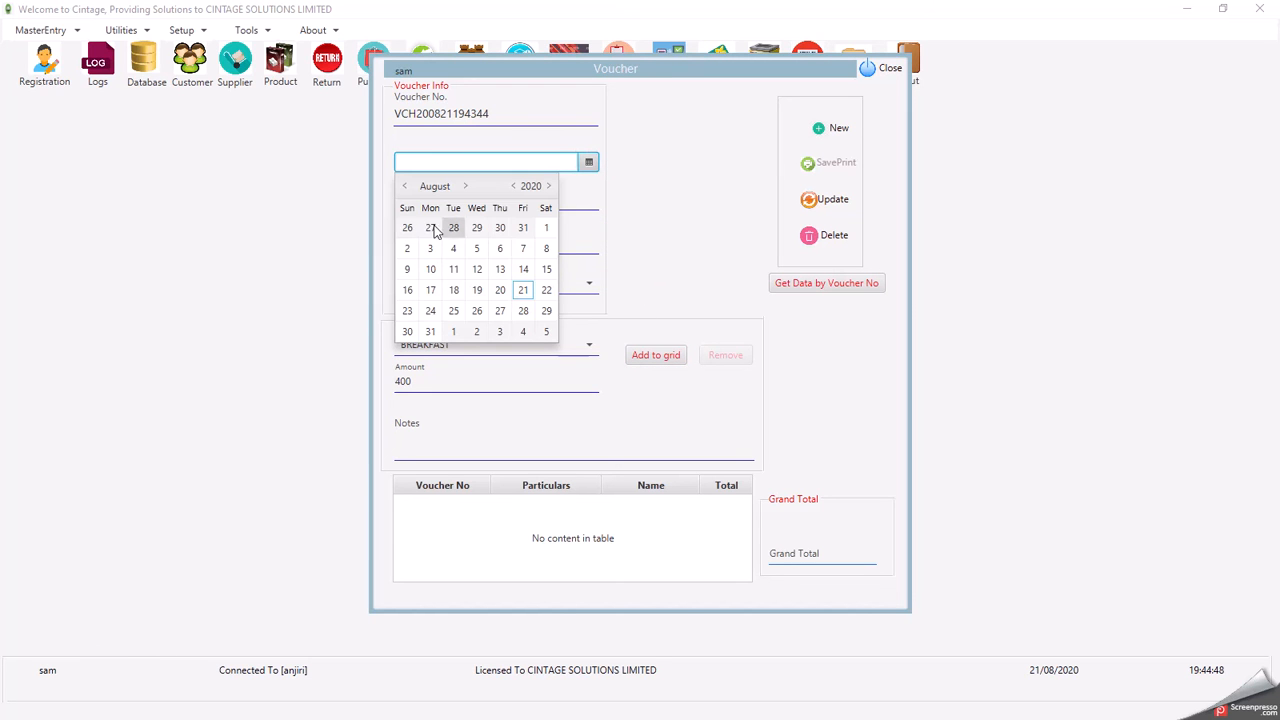
click(523, 290)
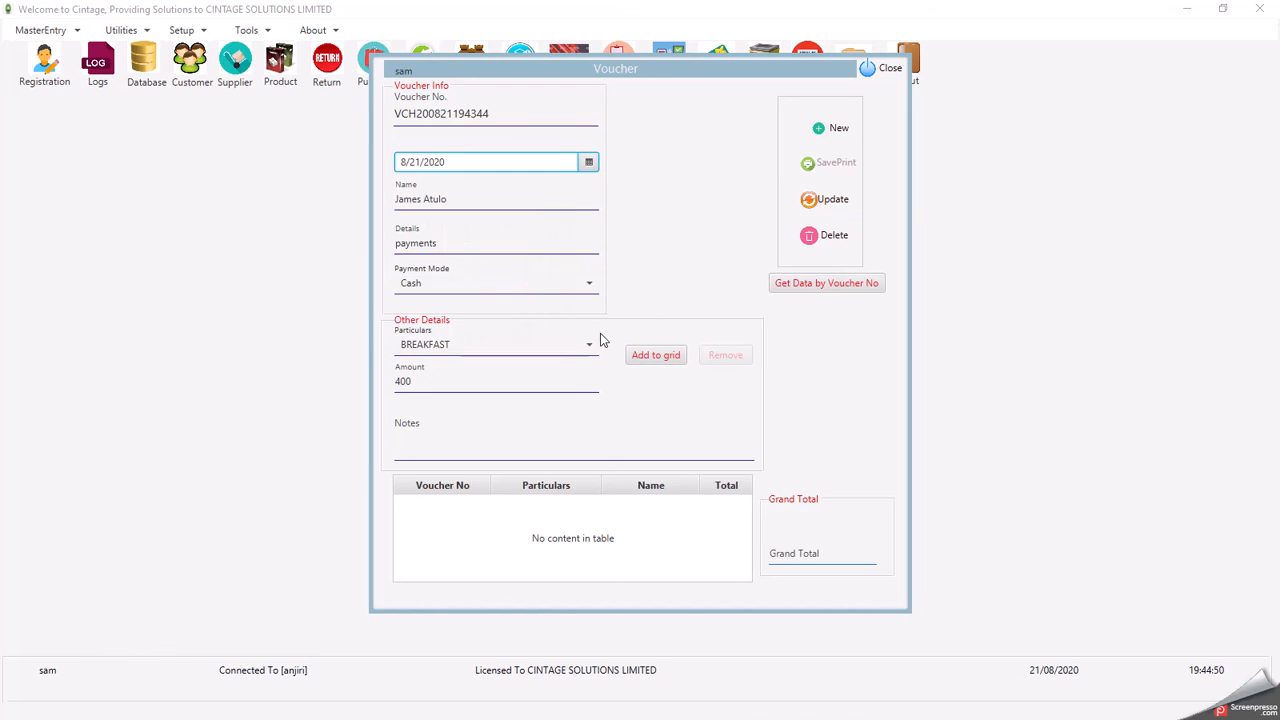
click(661, 354)
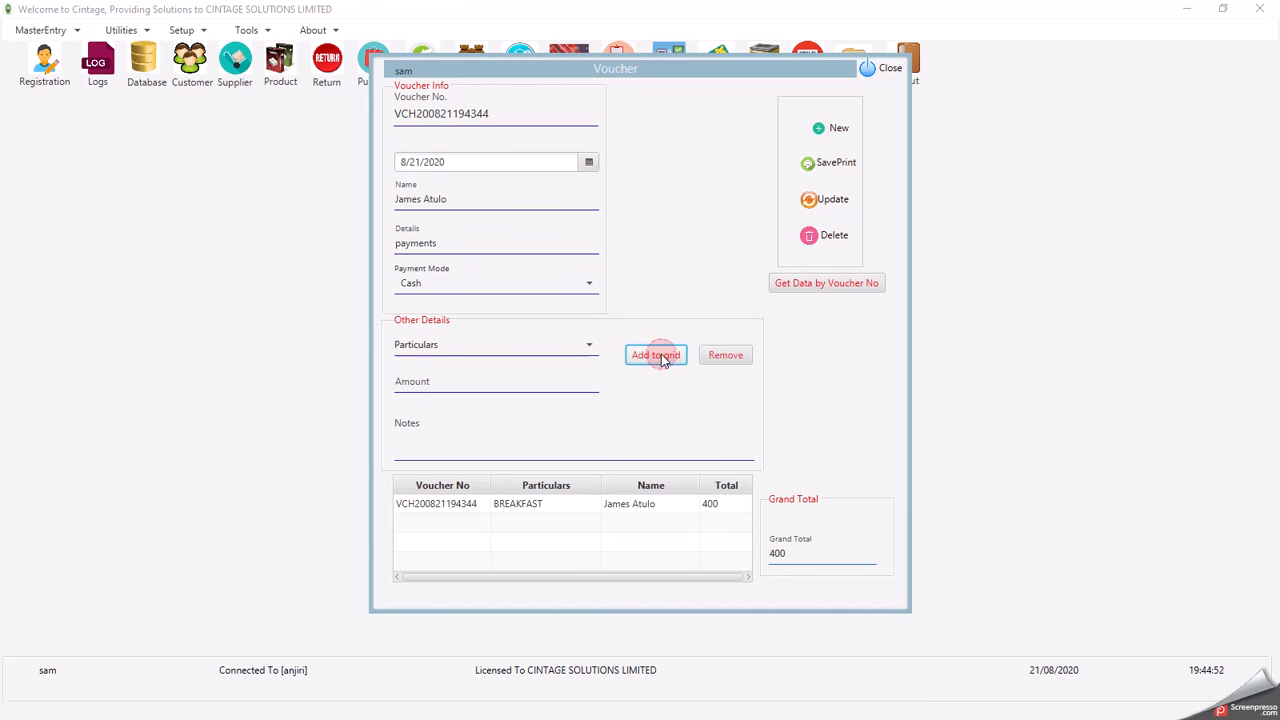
- Add a 500 LUNCH line and save the voucher
click(449, 350)
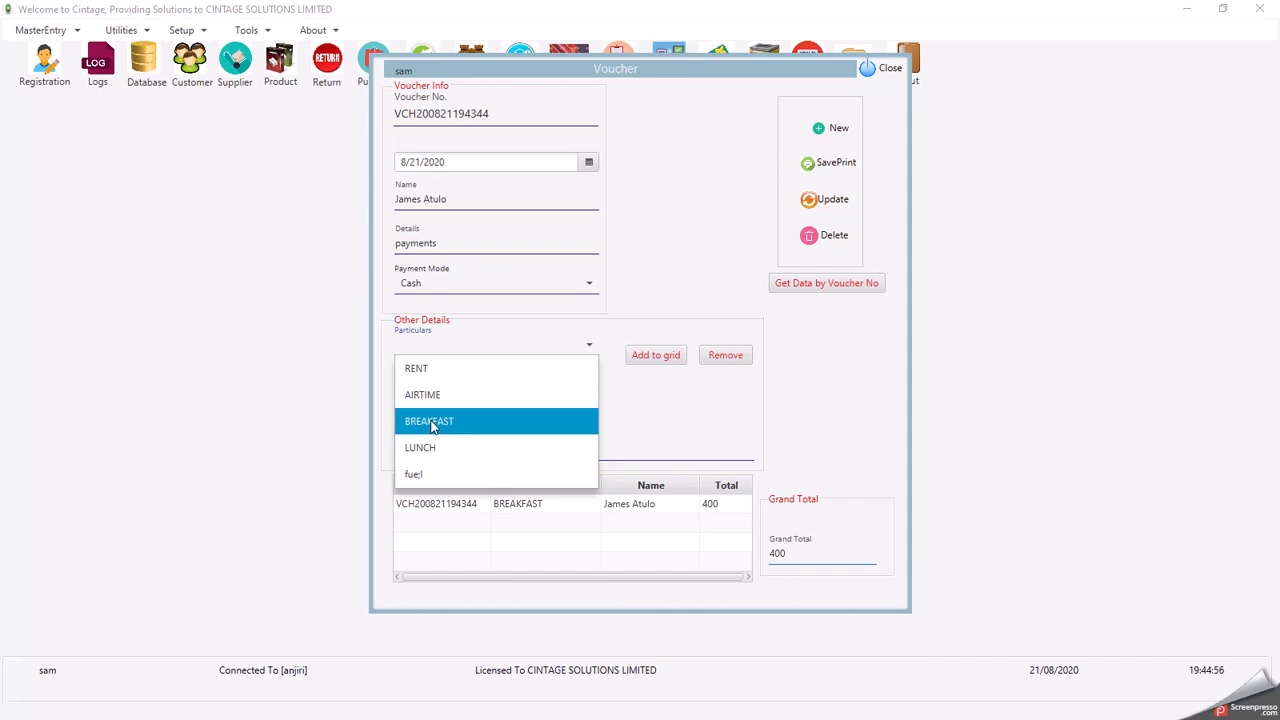
click(427, 449)
click(432, 386)
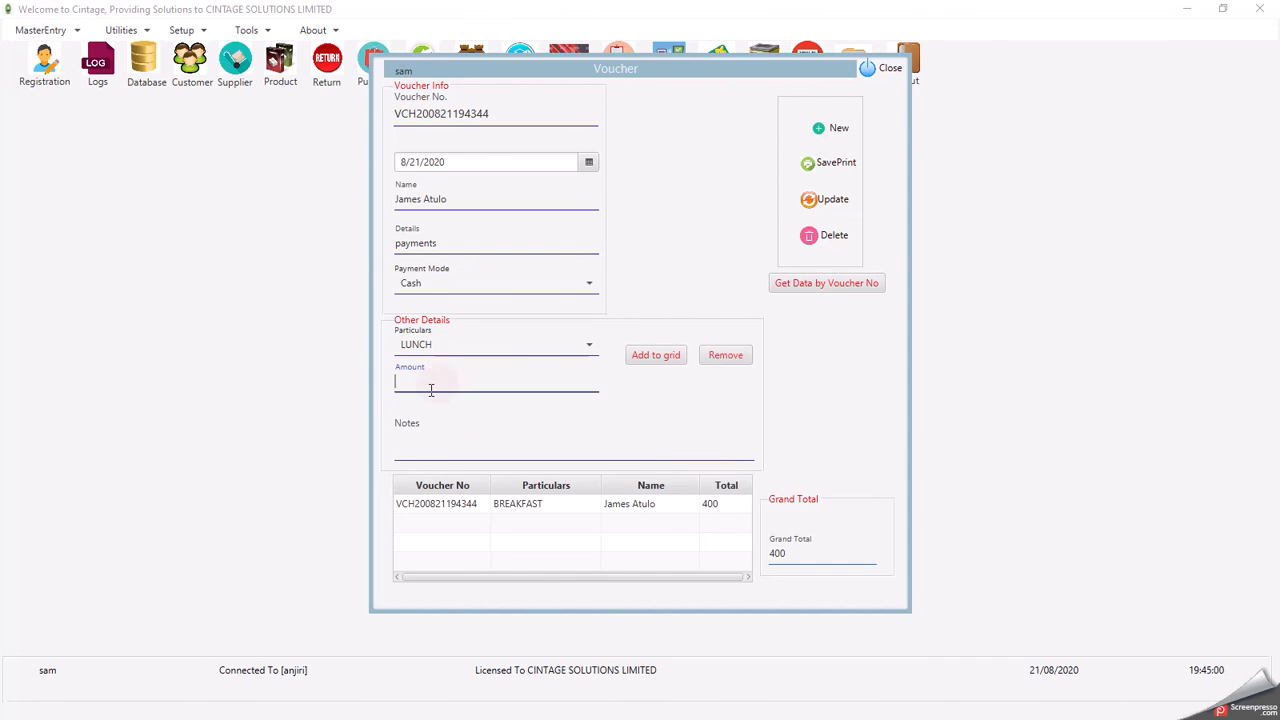
text(500)
click(660, 360)
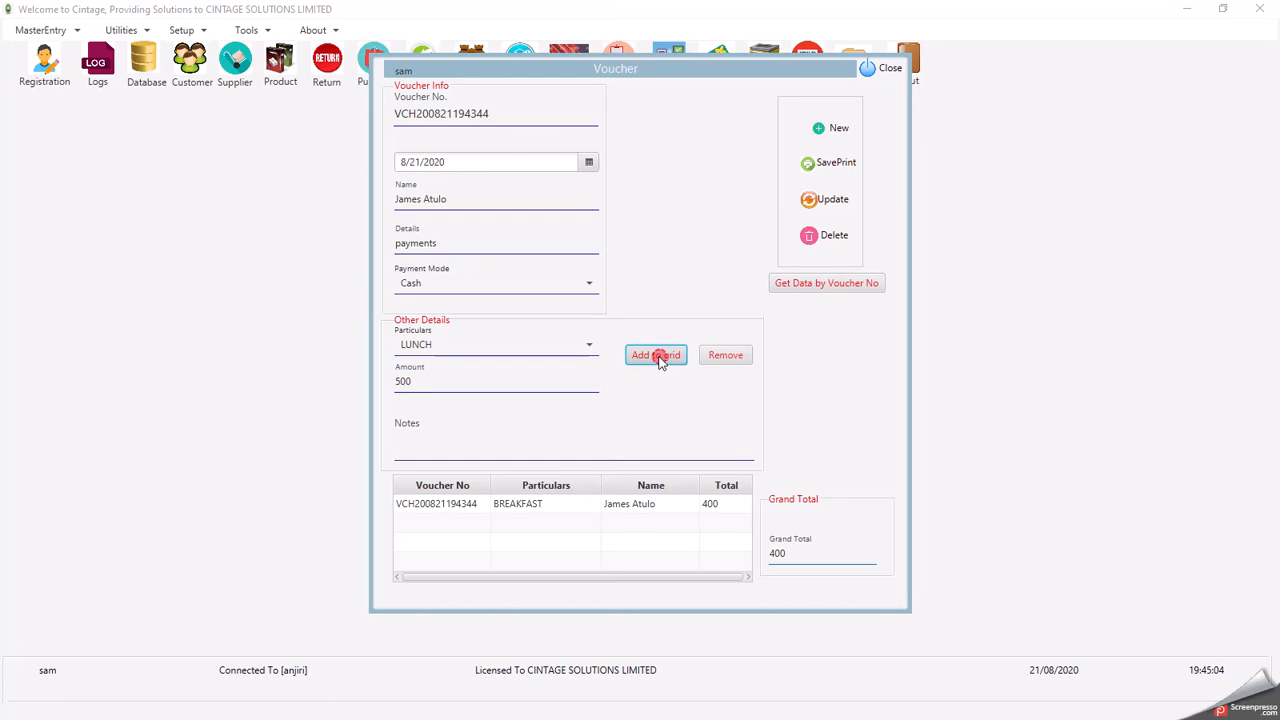
click(816, 163)
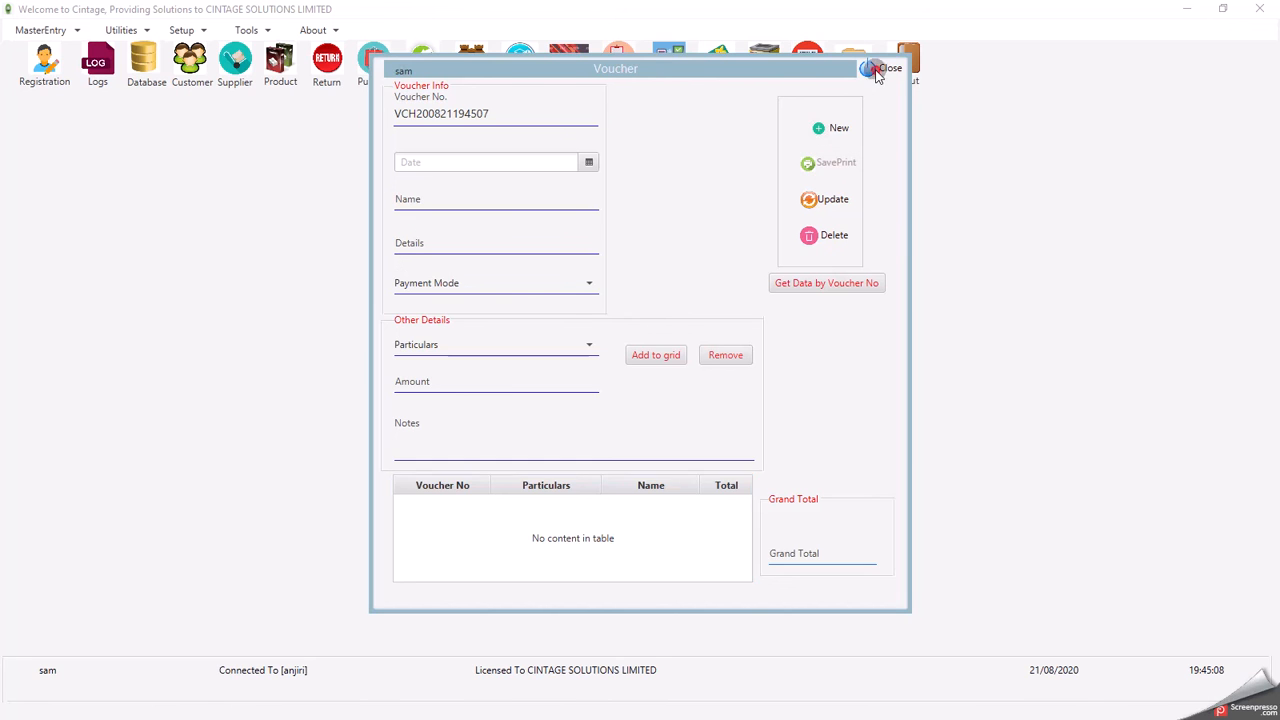
- Close the Voucher window and show the MasterEntry sections
click(878, 71)
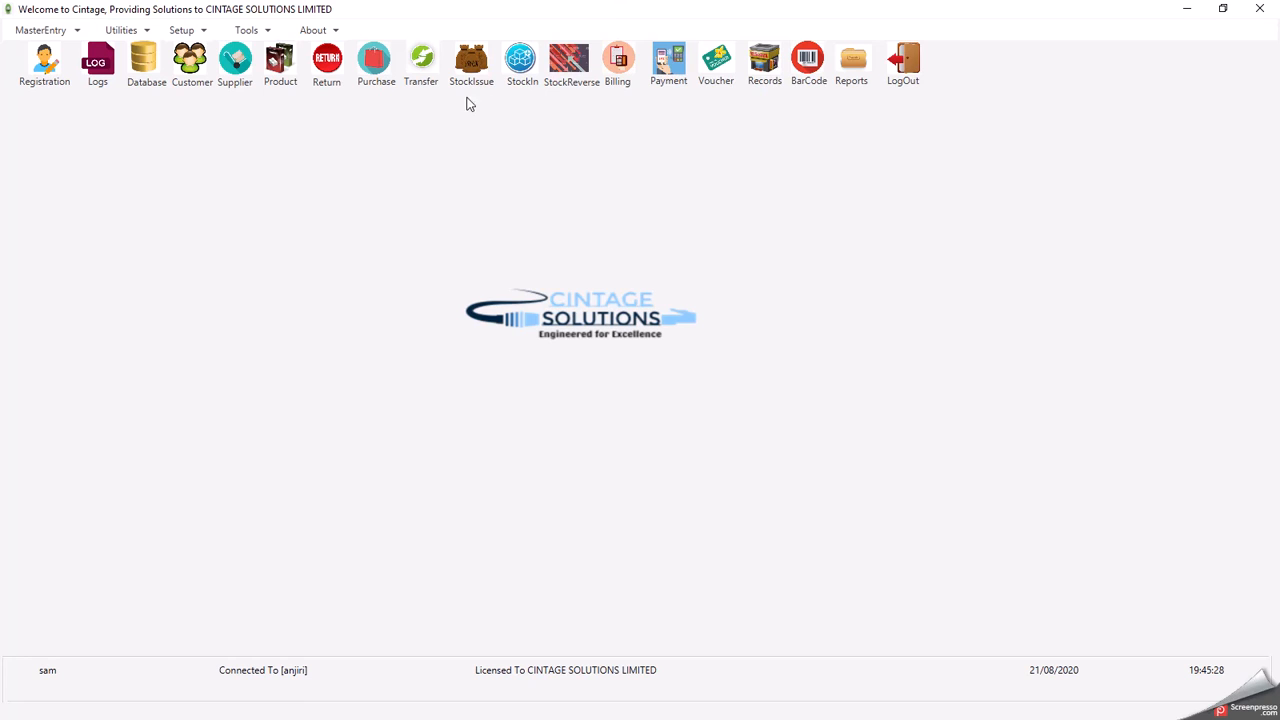
click(44, 36)
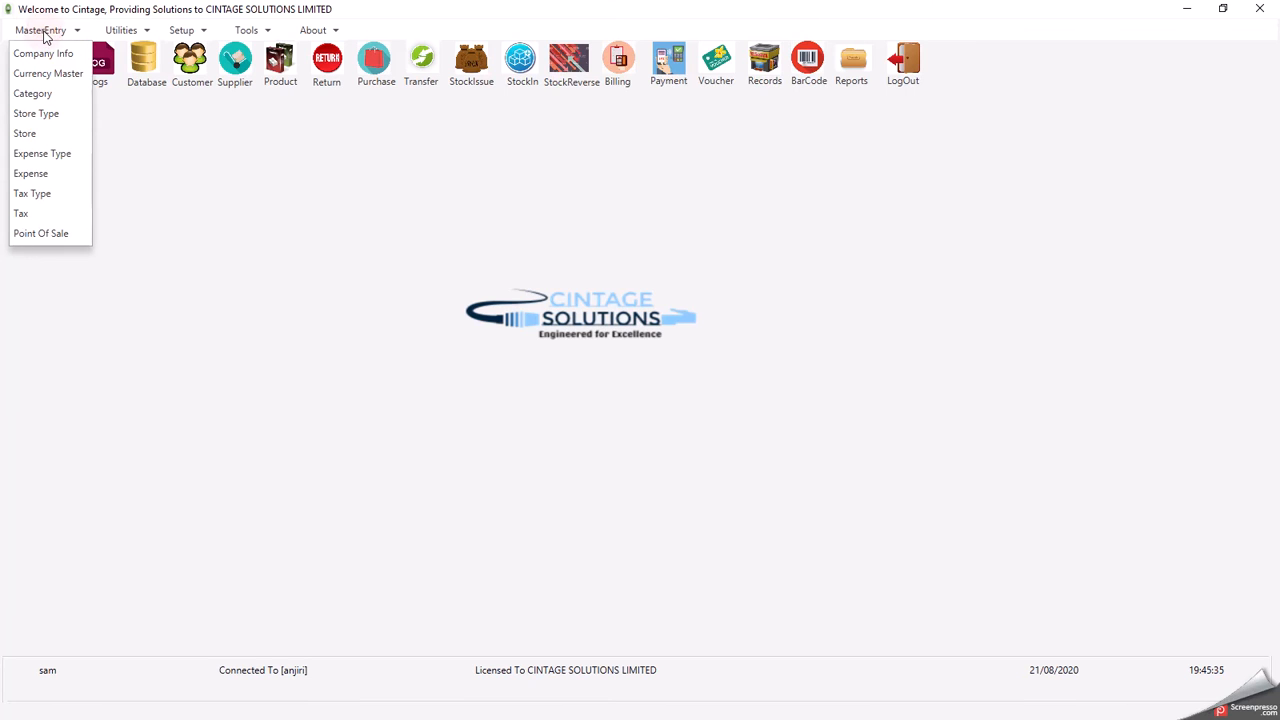
- Step through categories COMPLETE, ACCESSORIES, KEROSINE and GAS, close the list, and reopen MasterEntry
click(32, 94)
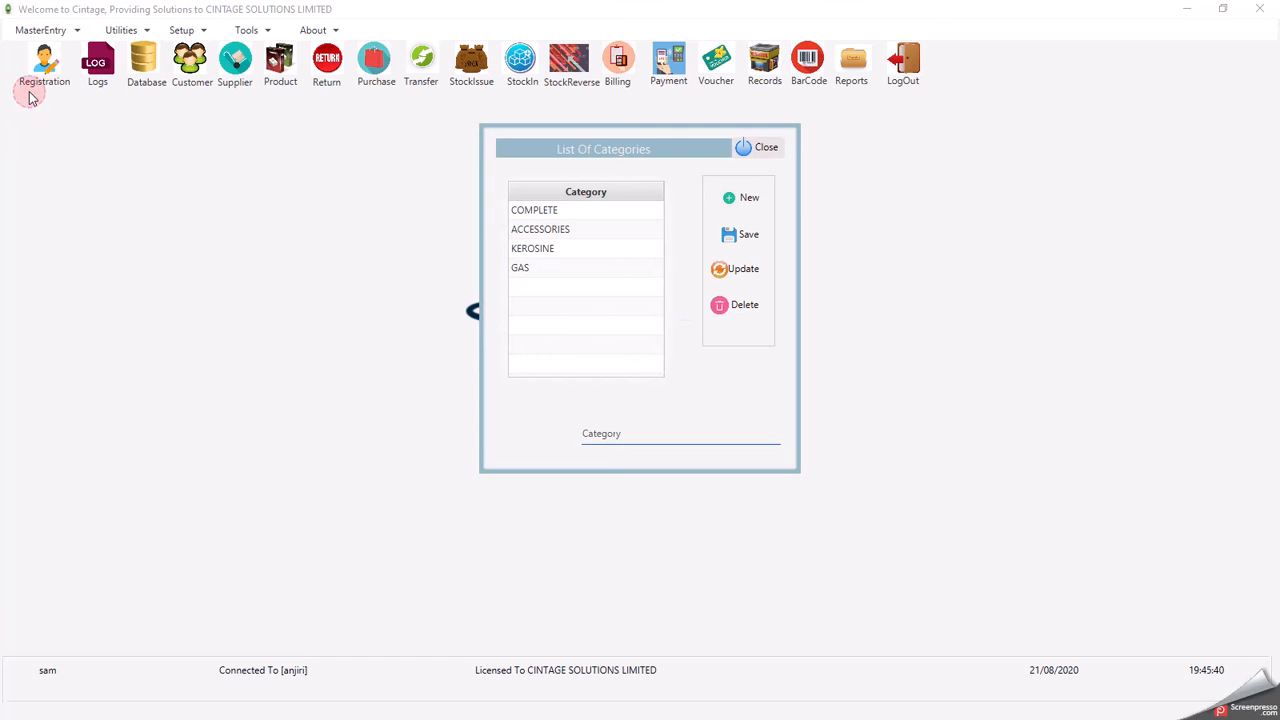
click(534, 214)
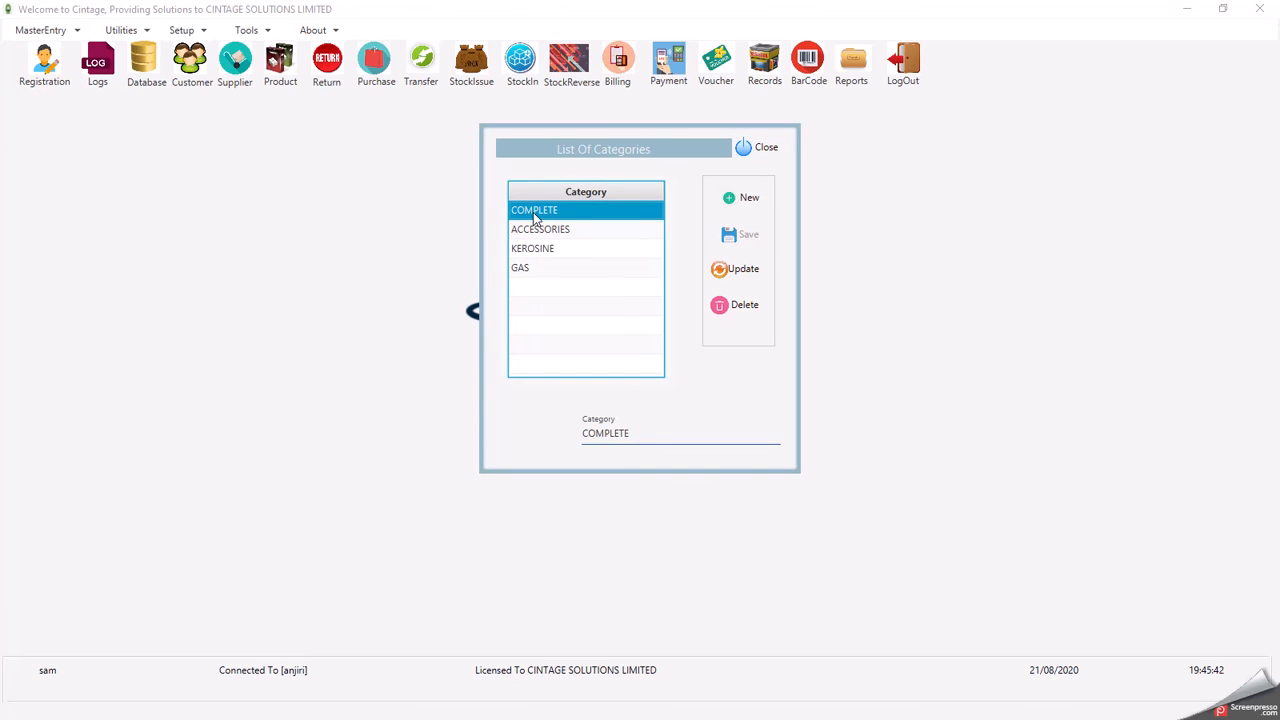
key(Down)
key(Down)
key(Down)
key(Up)
key(Up)
key(Up)
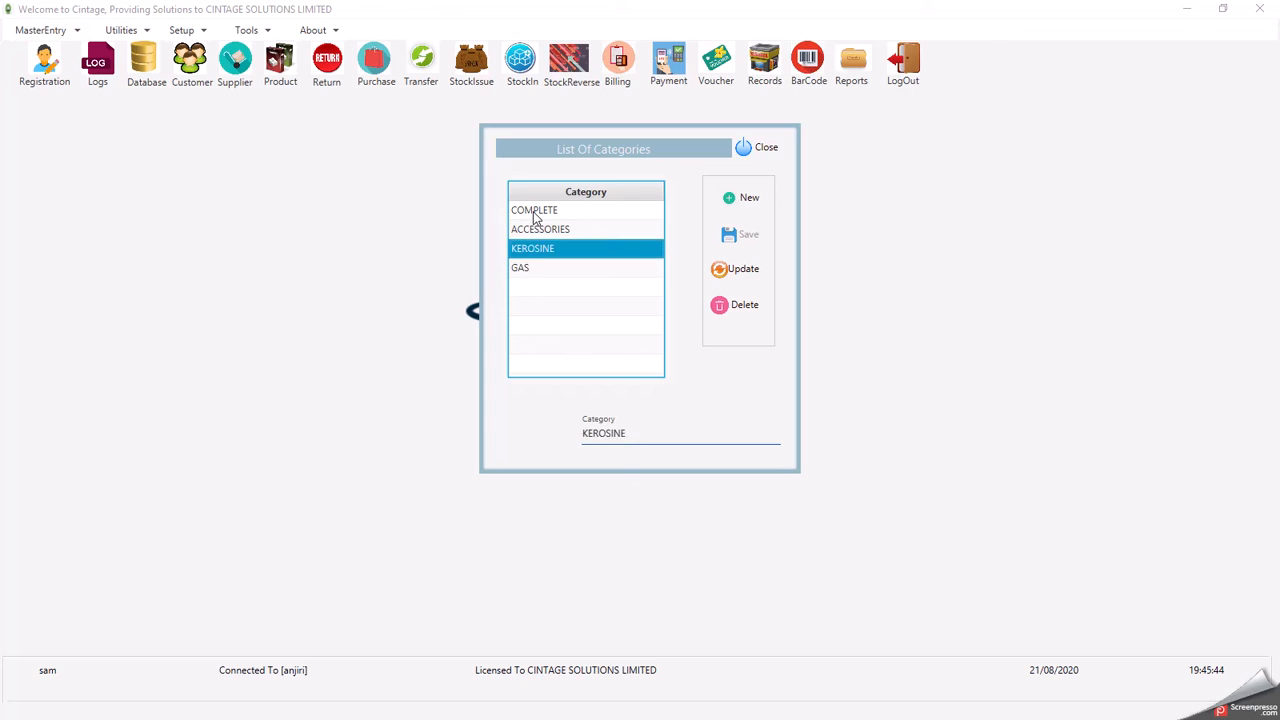
key(Down)
key(Down)
key(Down)
key(Up)
key(Down)
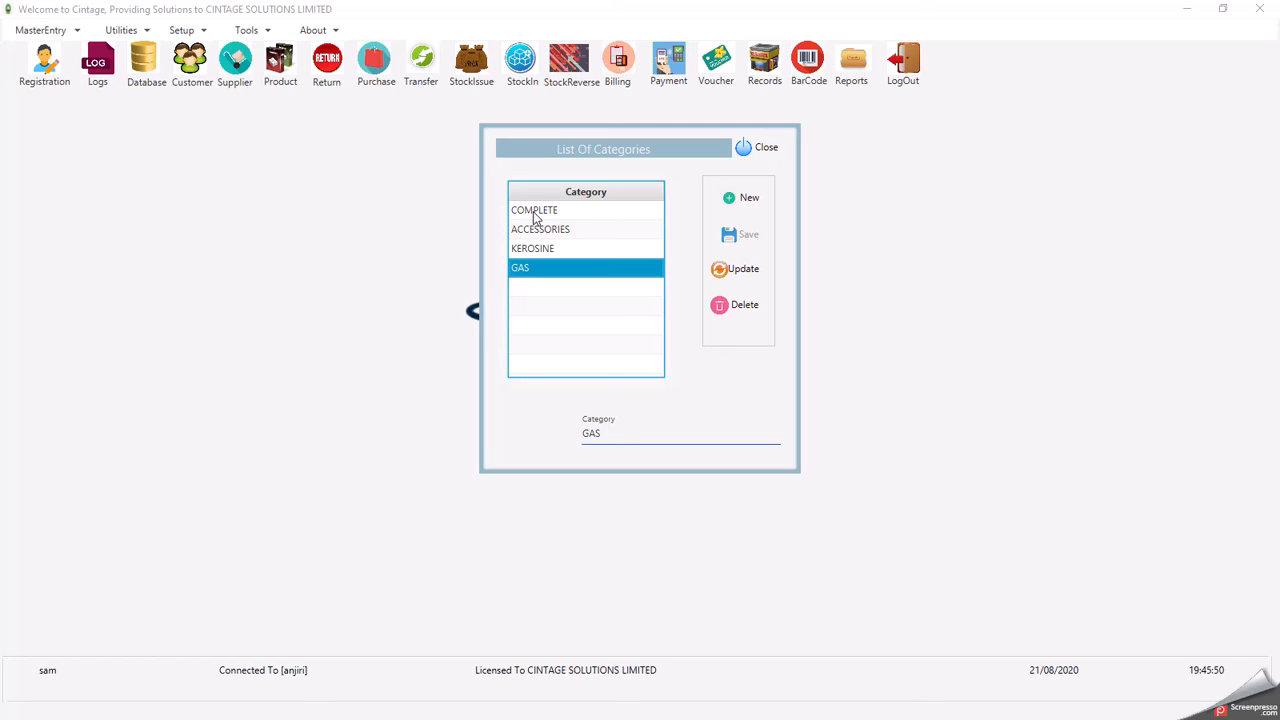
key(Up)
key(Down)
key(Up)
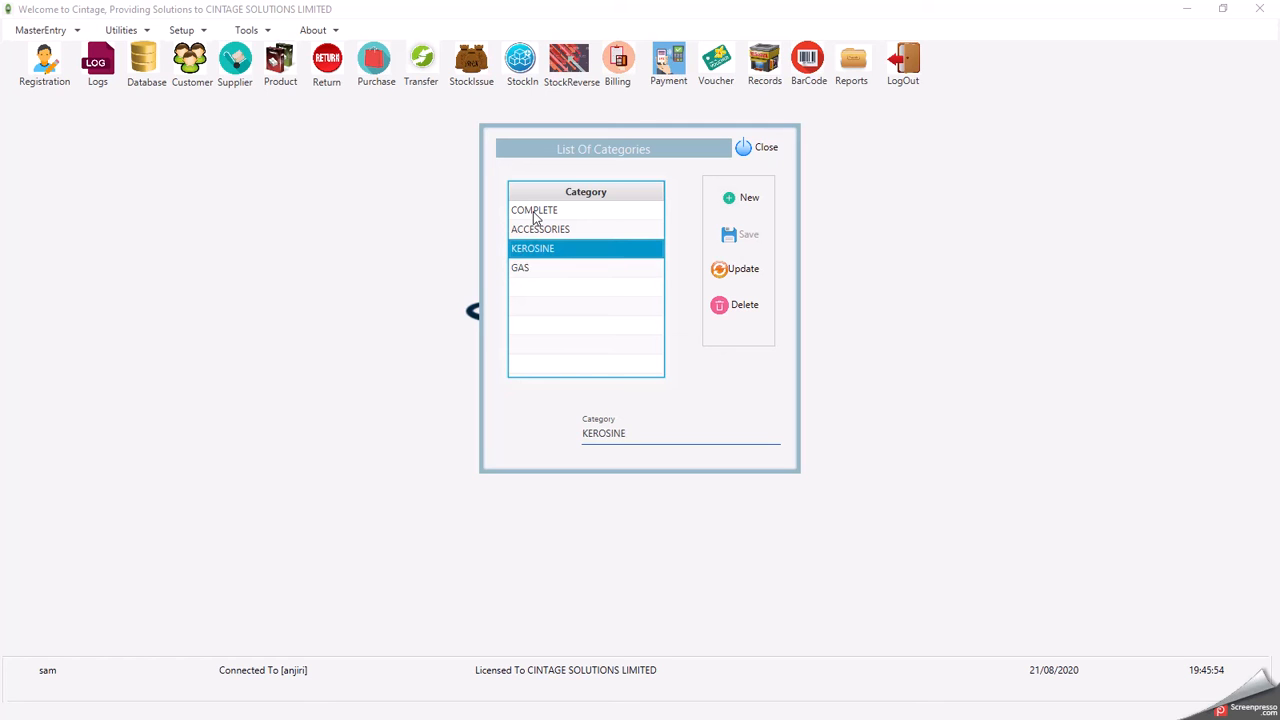
key(Up)
key(Up)
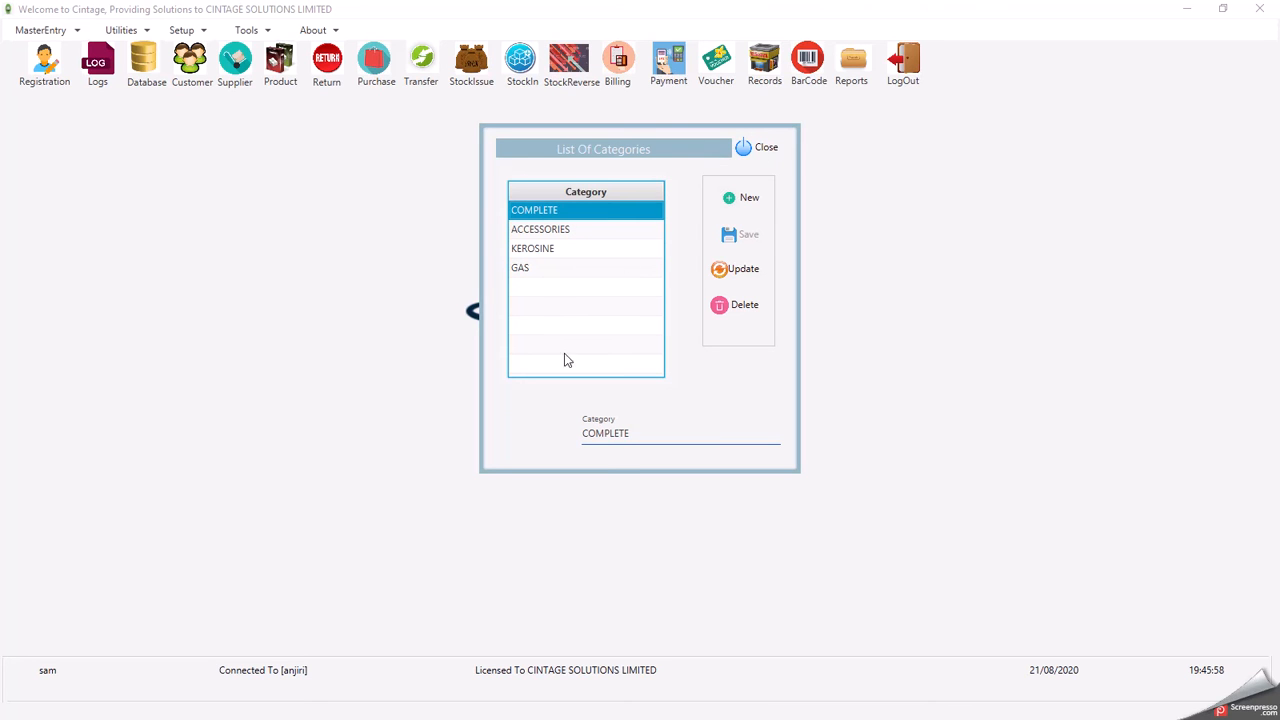
click(757, 152)
click(47, 31)
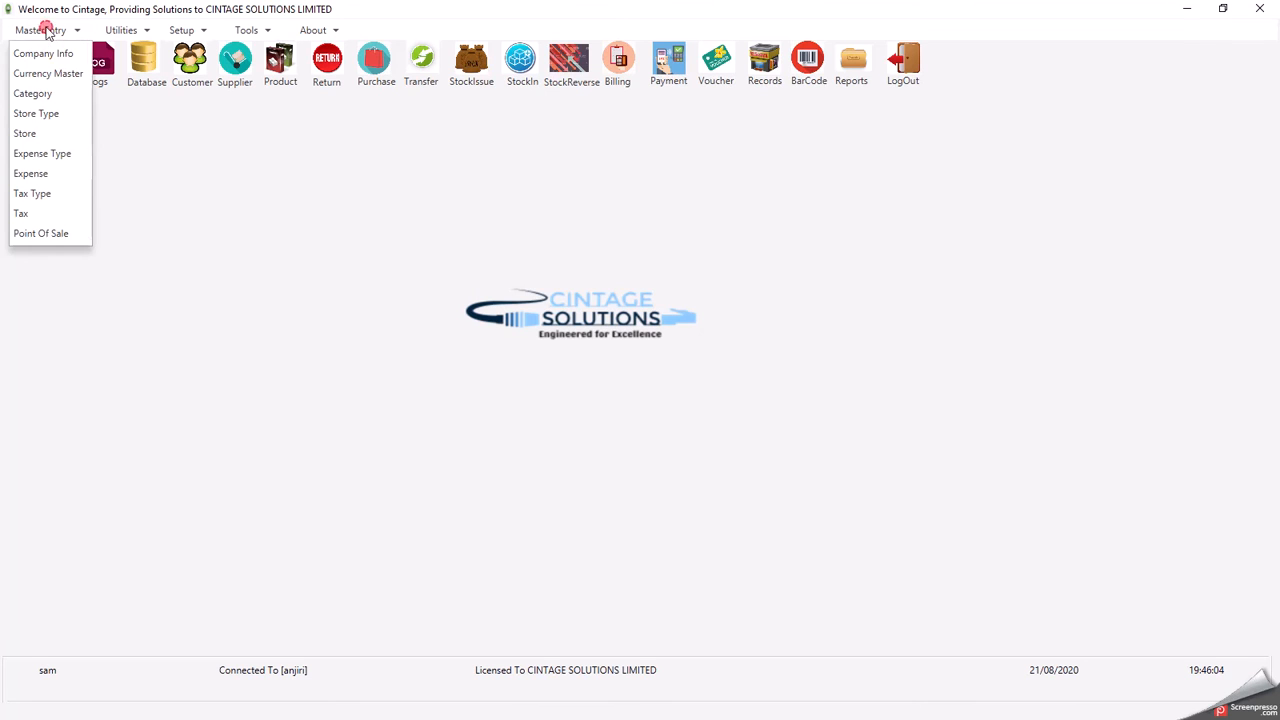
- Start a new store record in the store list named KAKAMEGA STORE
click(28, 134)
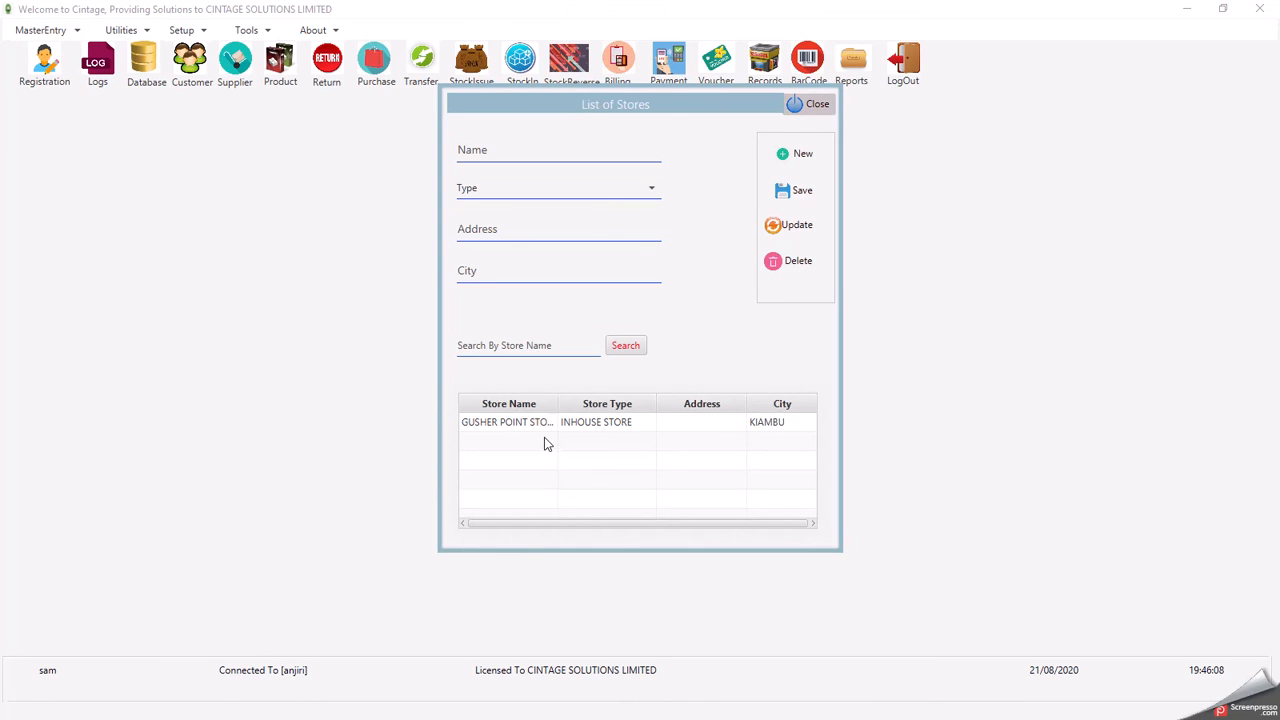
click(534, 423)
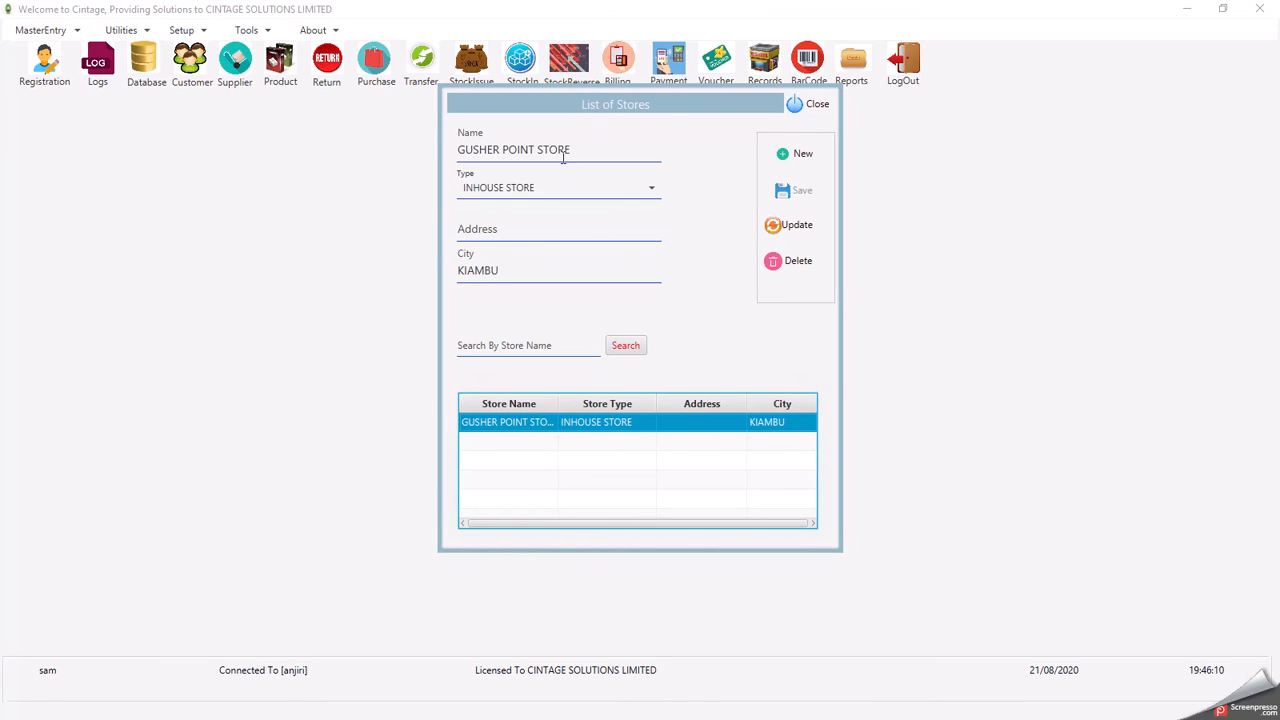
drag(574, 150, 429, 157)
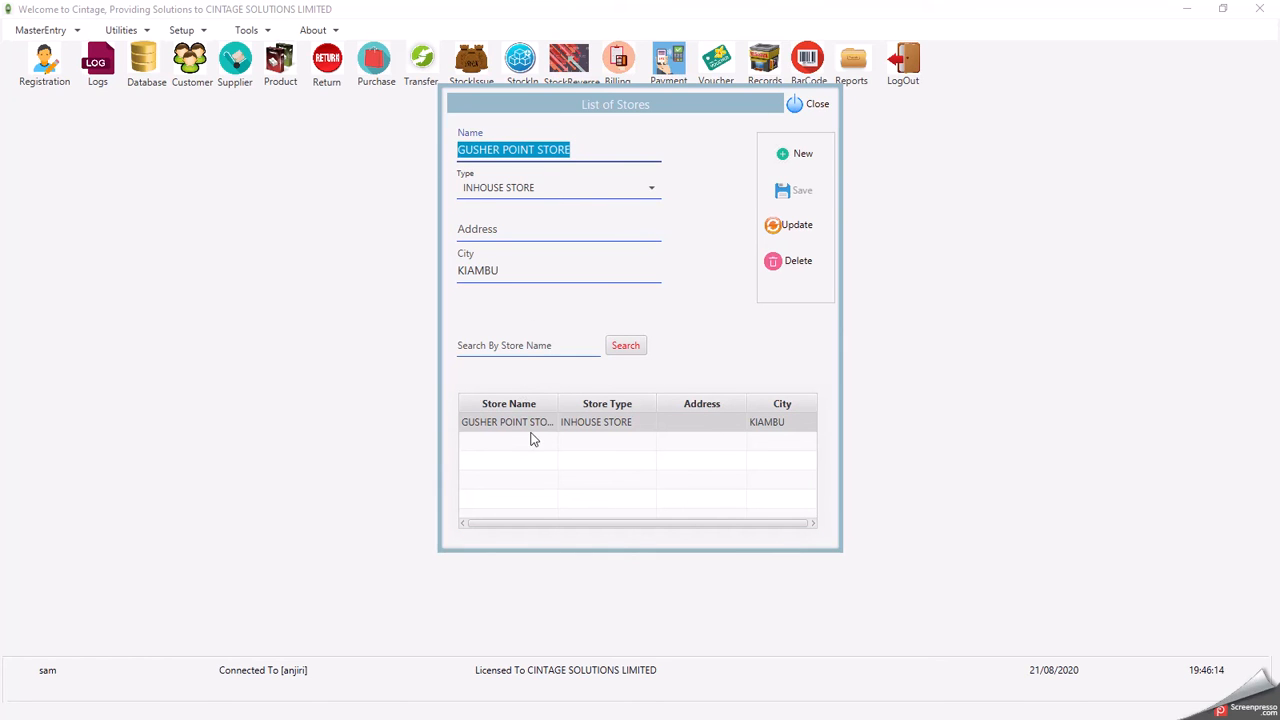
click(796, 157)
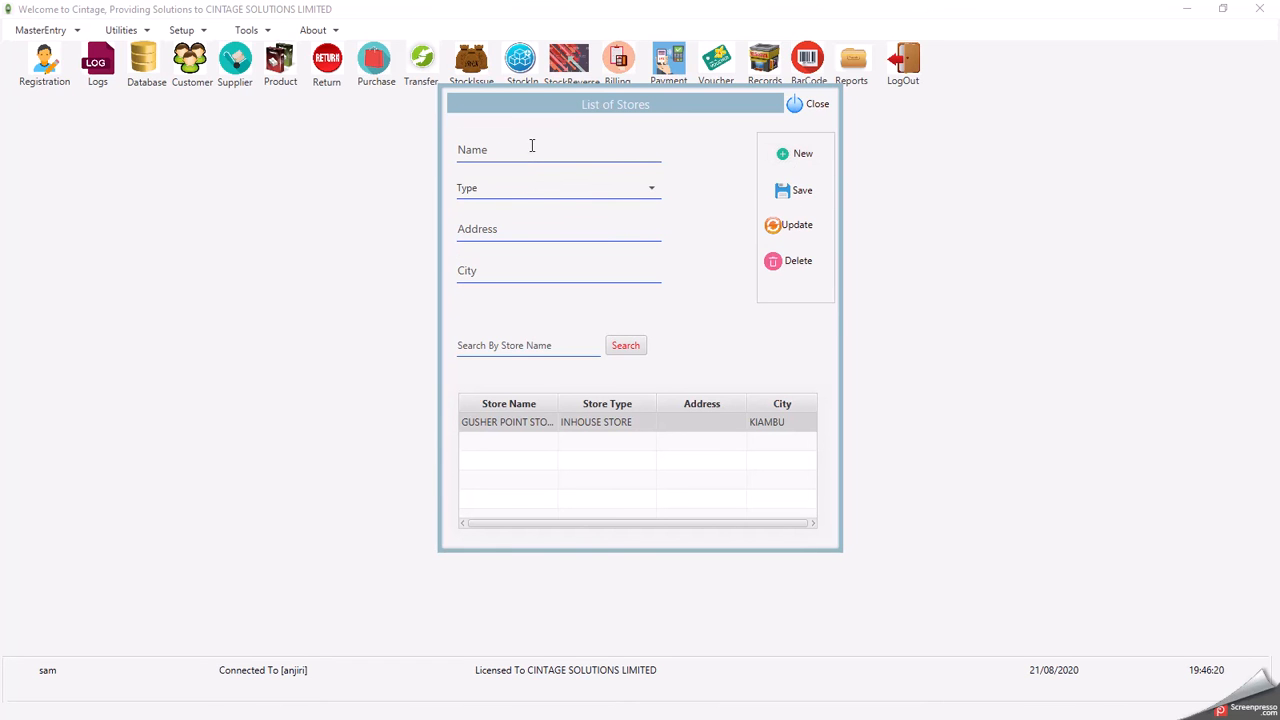
click(617, 152)
text(kak)
key(BackSpace)
key(BackSpace)
key(Caps_Lock)
text(KAKA)
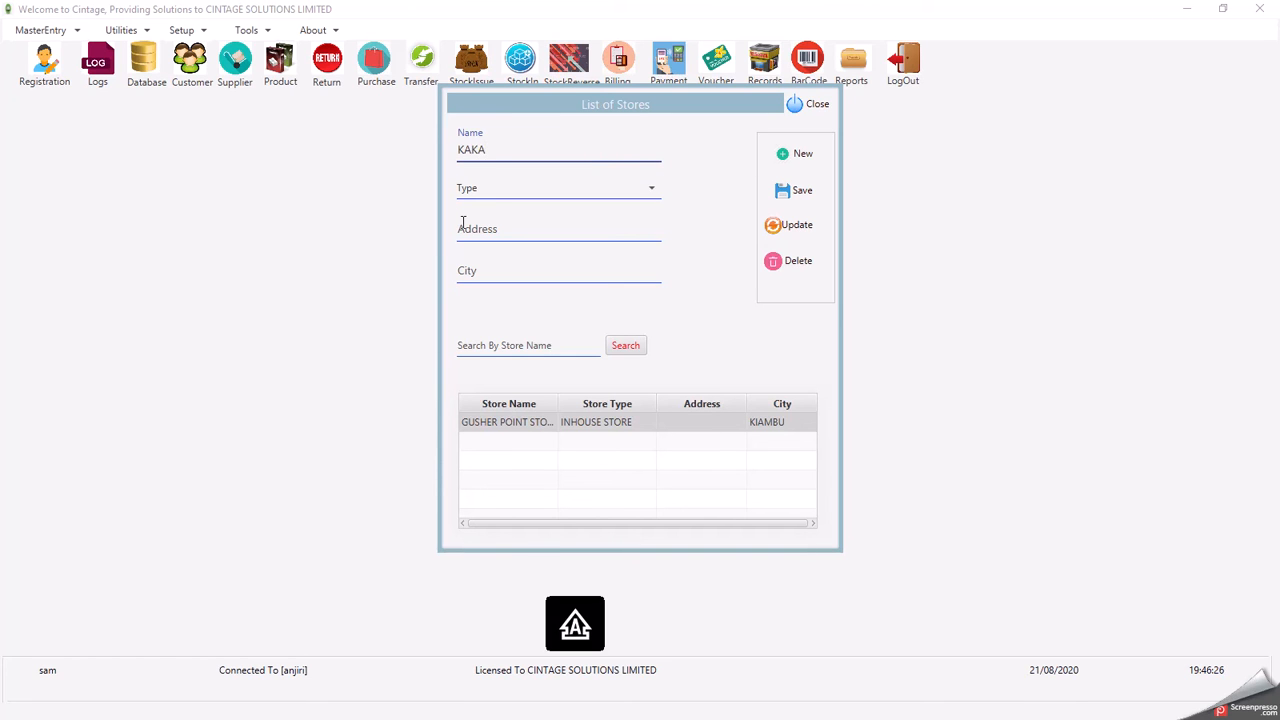
text(MEGA STORE)
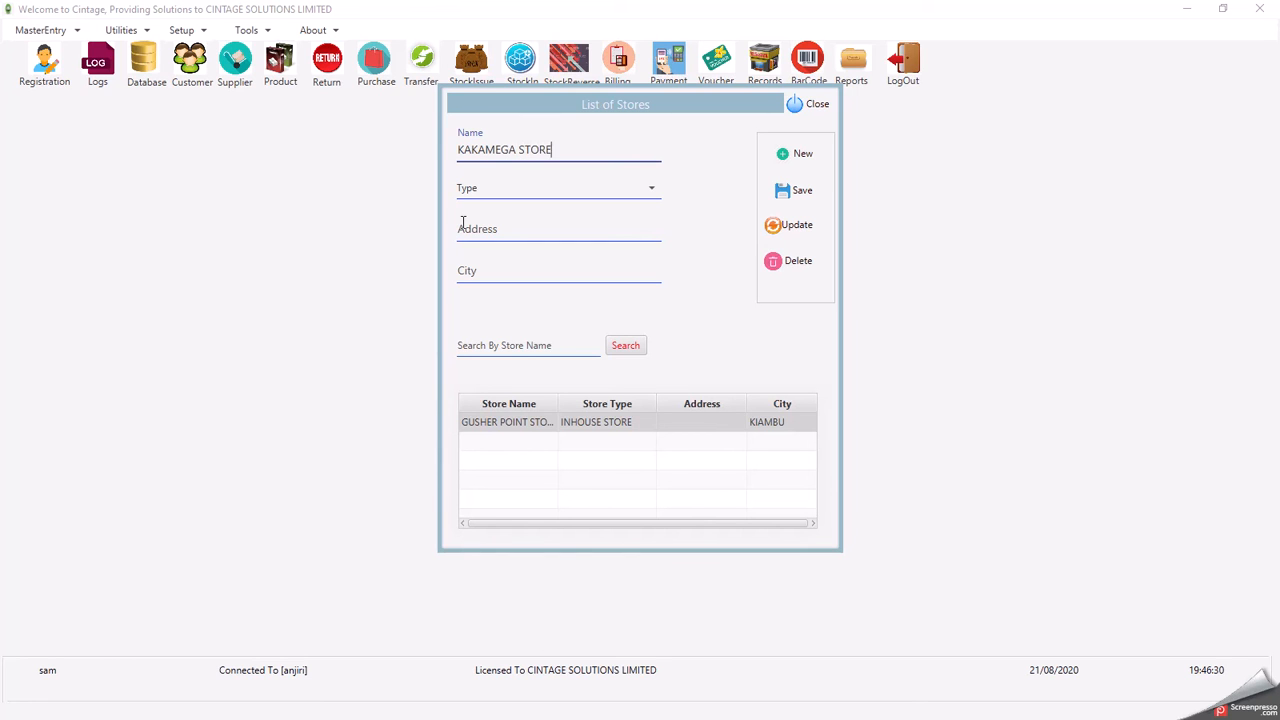
- Set type INHOUSE STORE, address 345, city KAKAMEGA, save, and close the store list
click(498, 192)
click(500, 207)
click(497, 233)
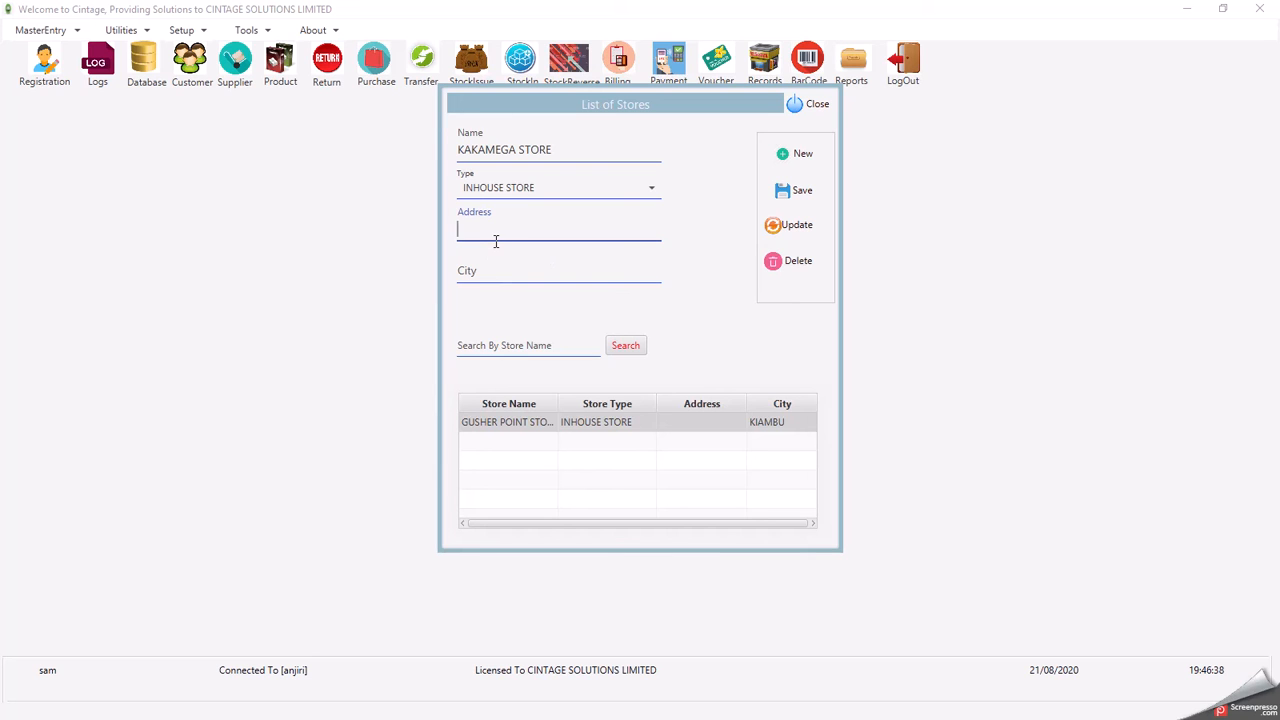
text(345)
click(481, 274)
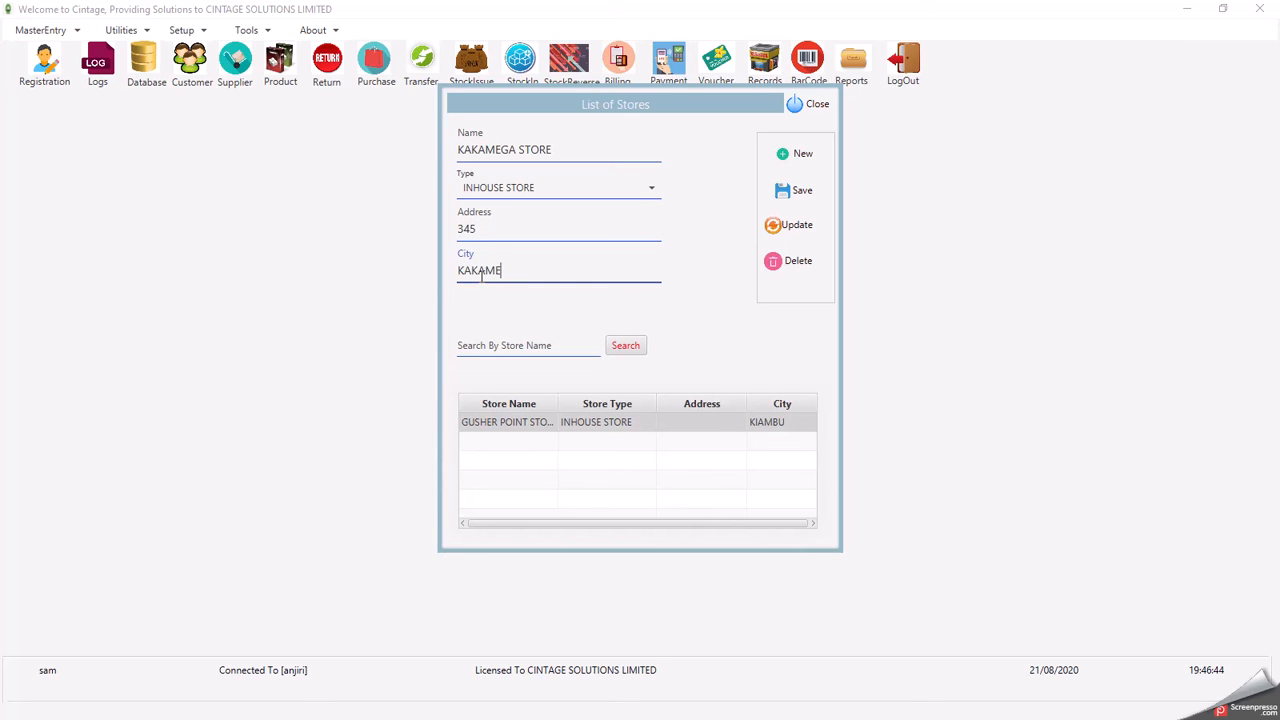
click(792, 191)
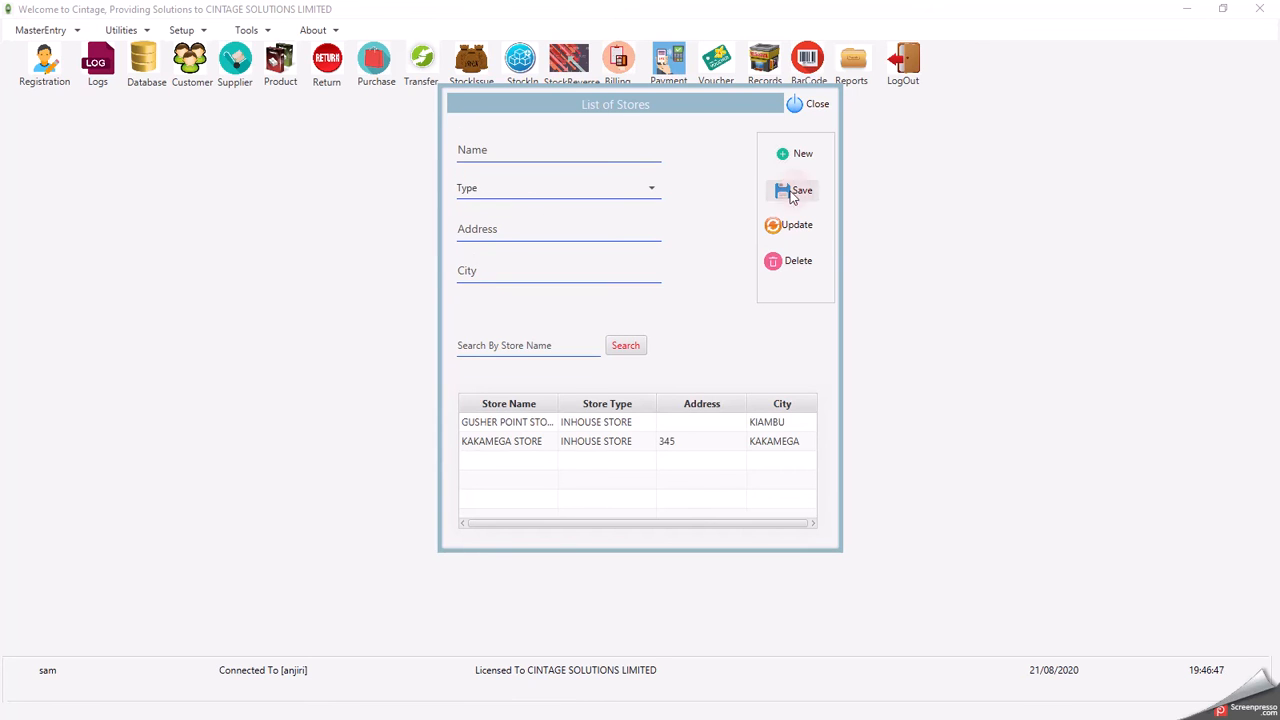
click(812, 106)
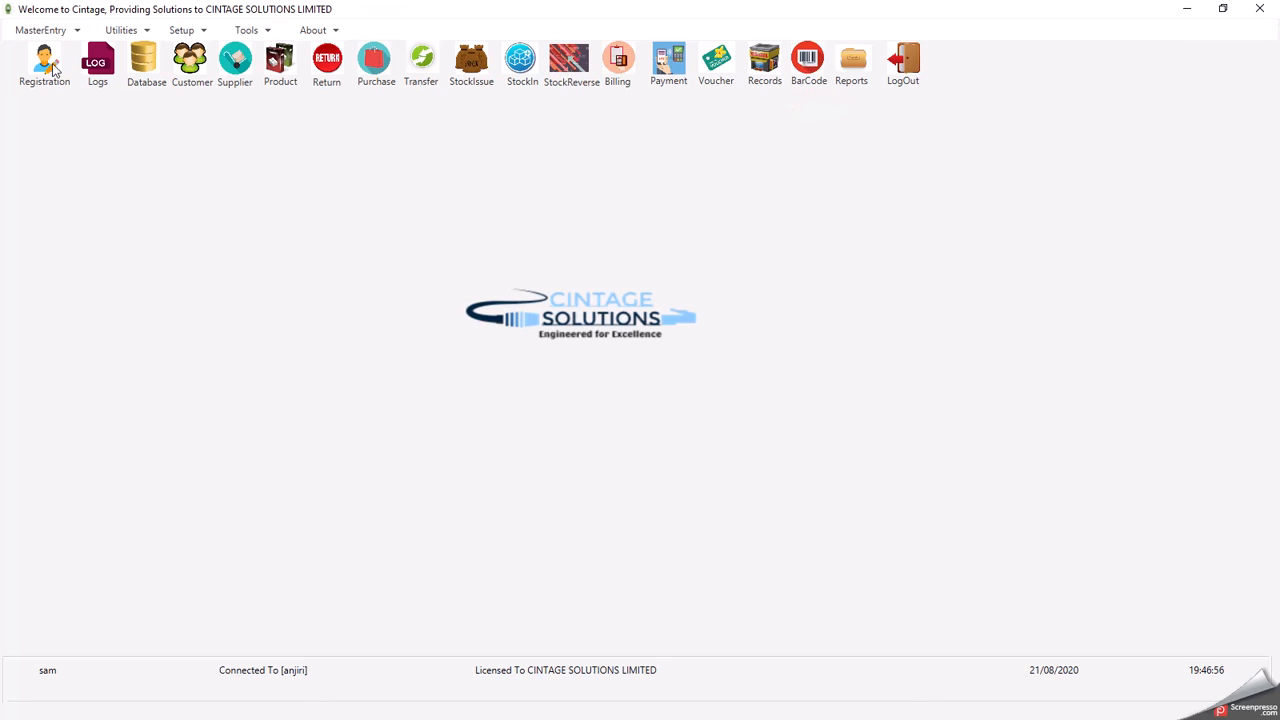
- Browse the RENT, AIRTIME and other expenses in Expense Master Entry, then close it unchanged
click(28, 30)
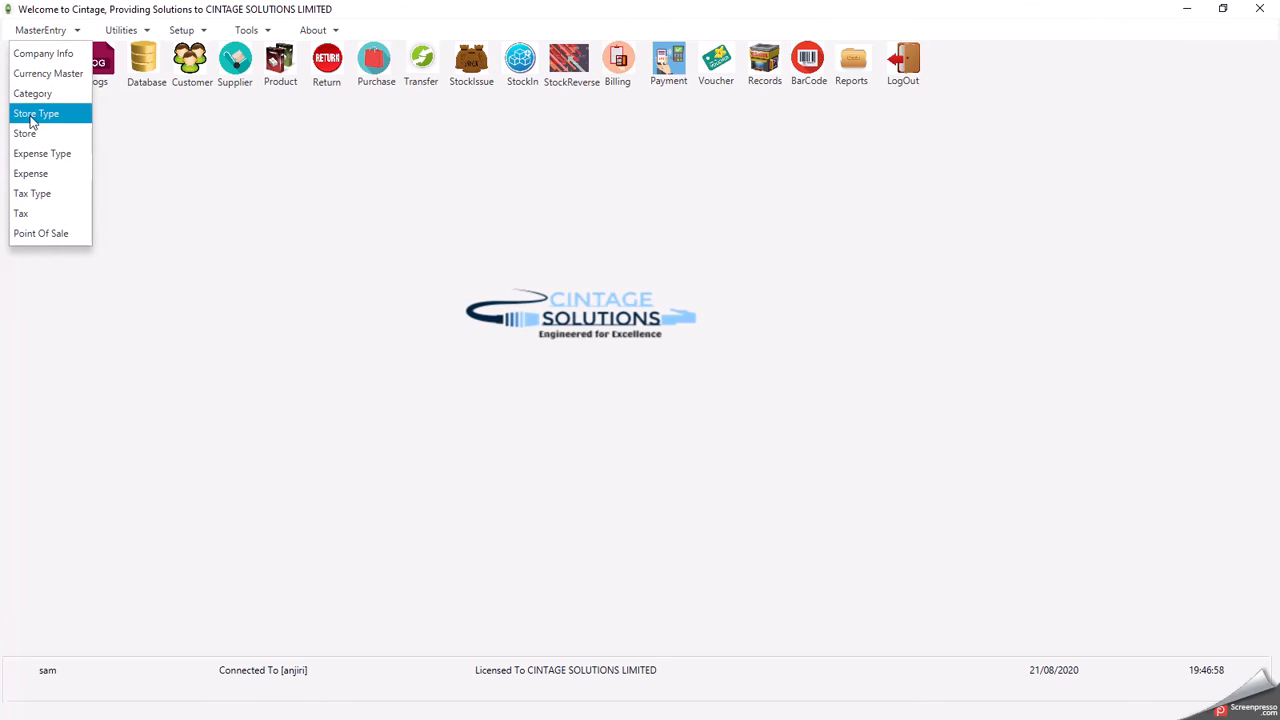
click(27, 174)
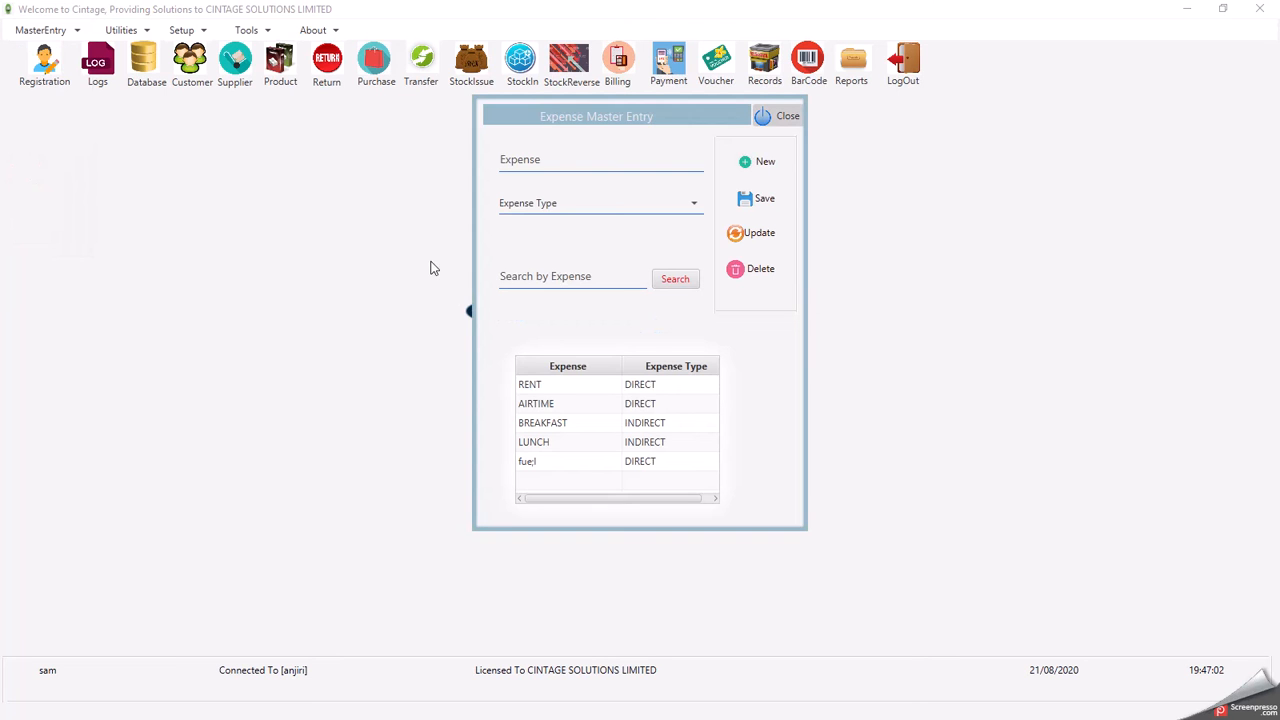
click(533, 388)
key(Down)
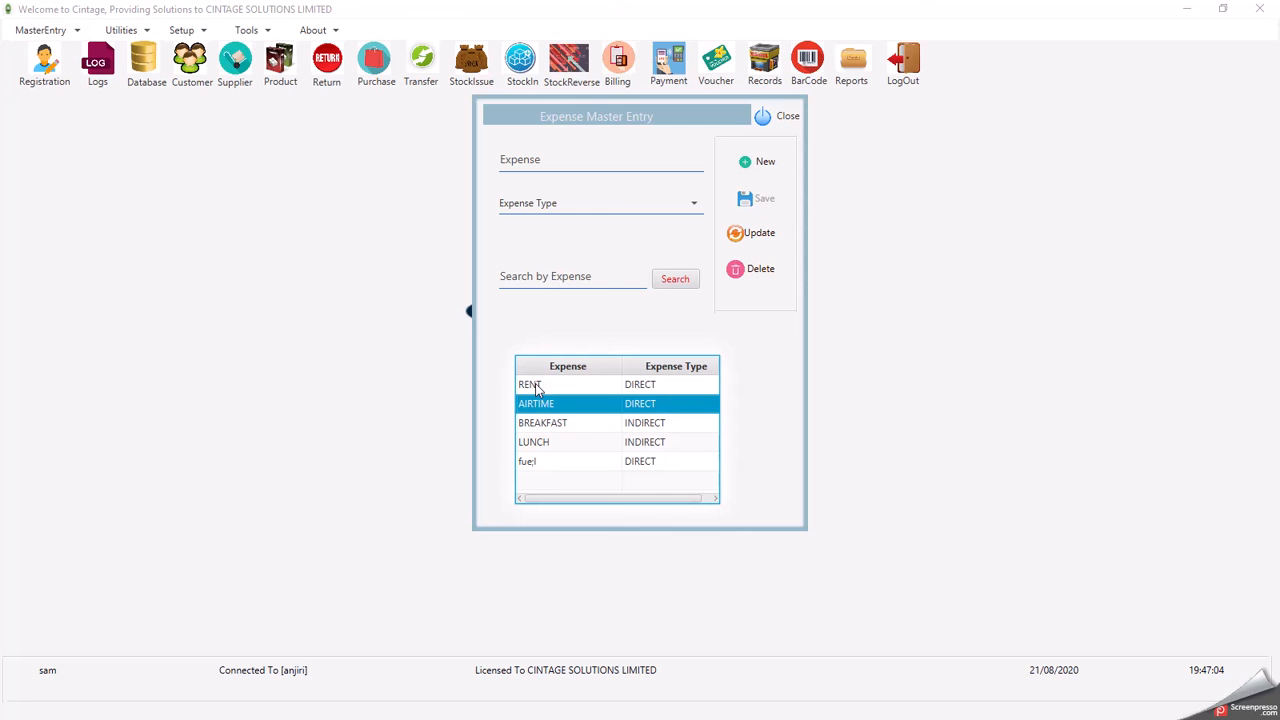
key(Down)
key(Down)
key(Down)
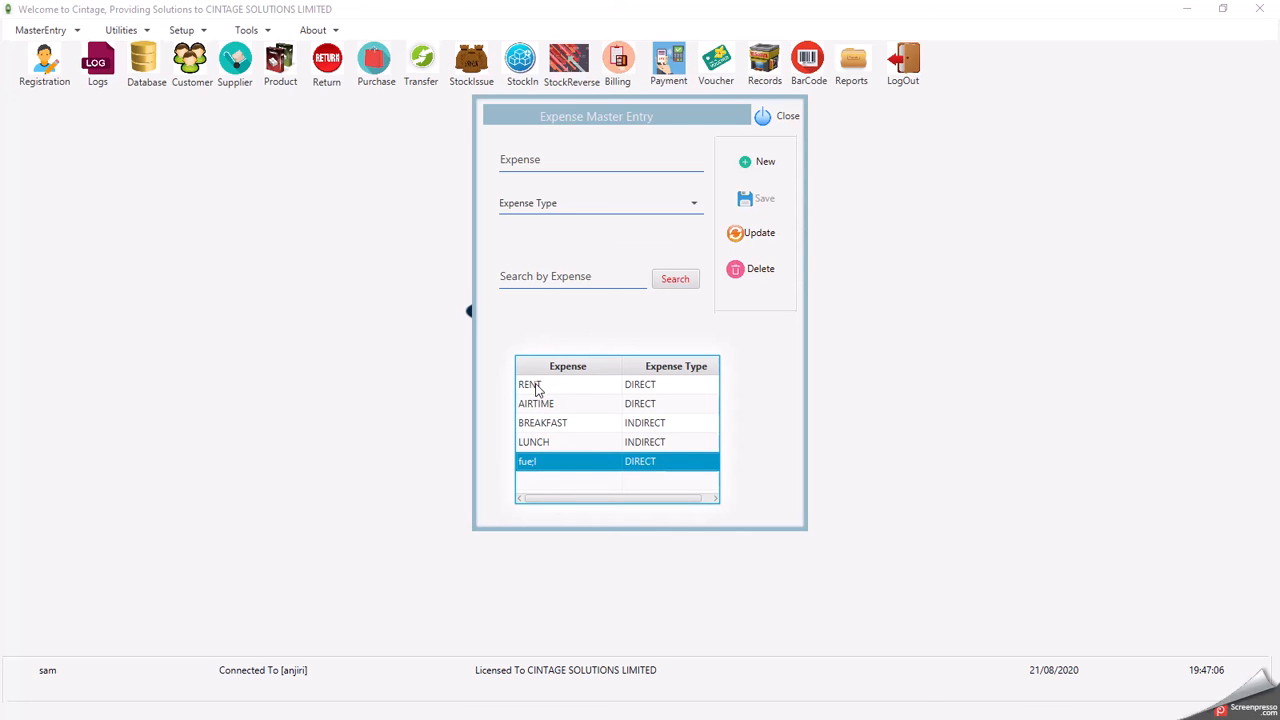
click(567, 158)
click(550, 200)
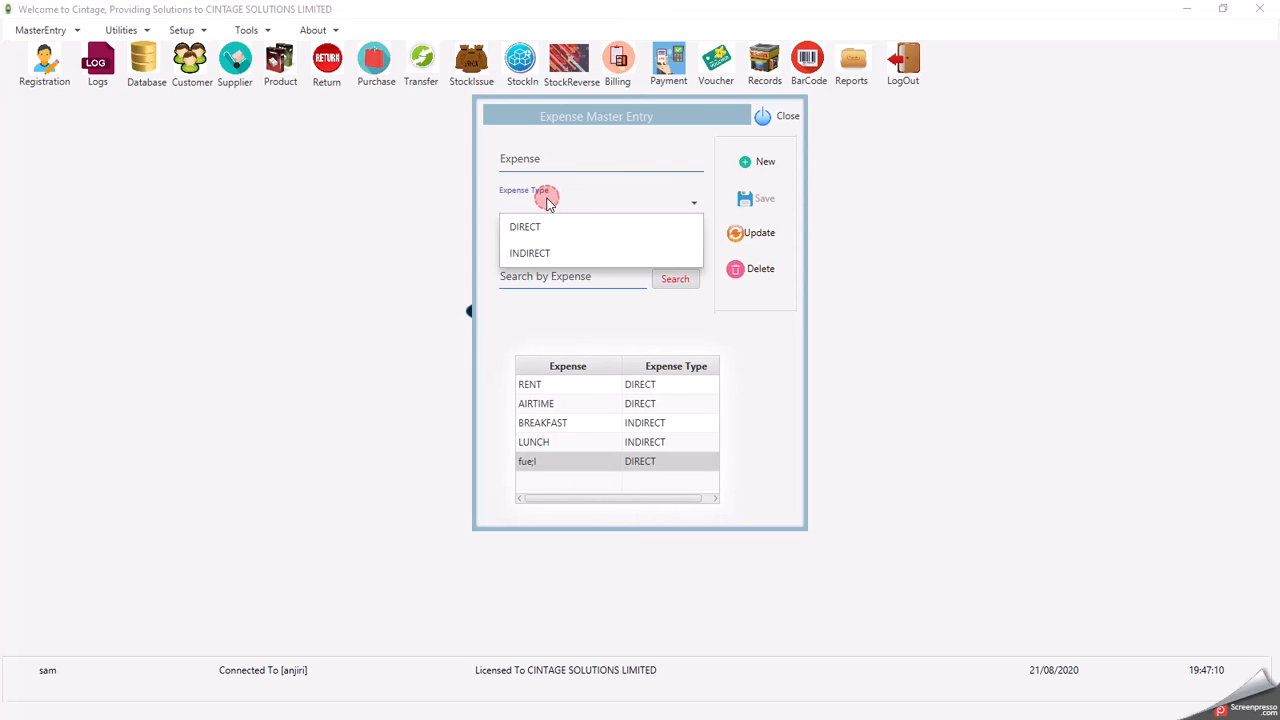
click(621, 148)
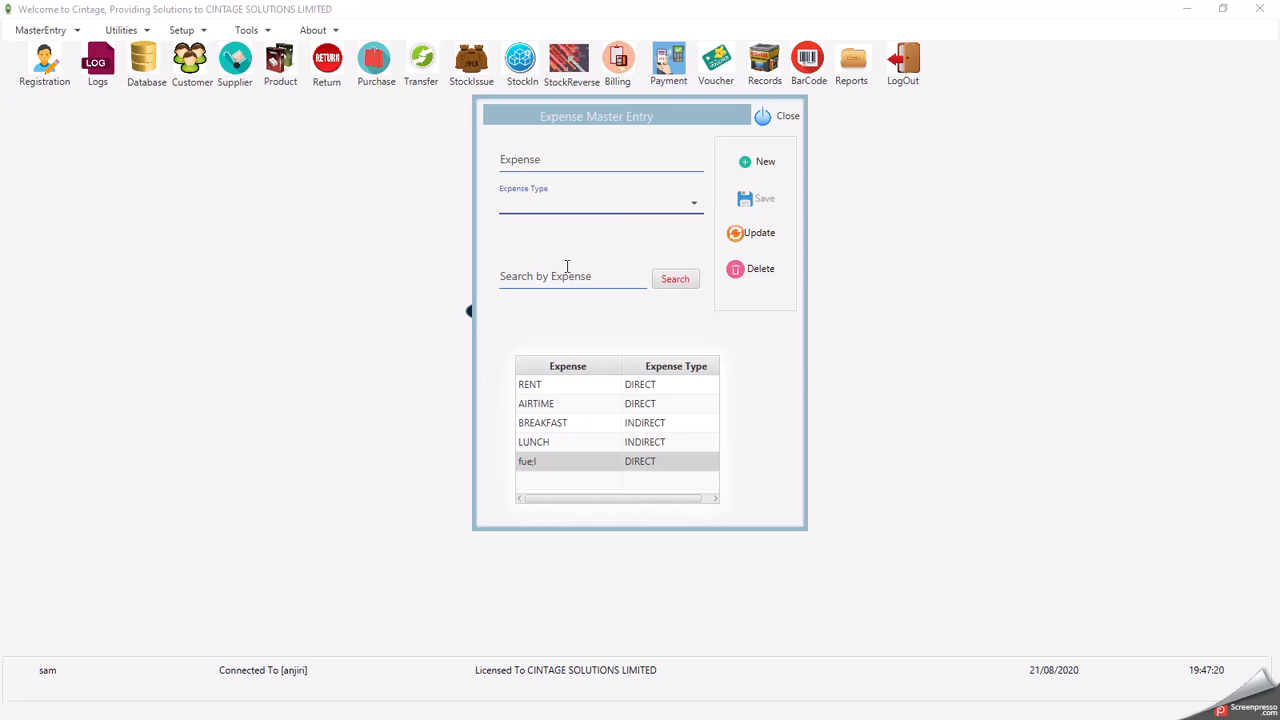
click(767, 118)
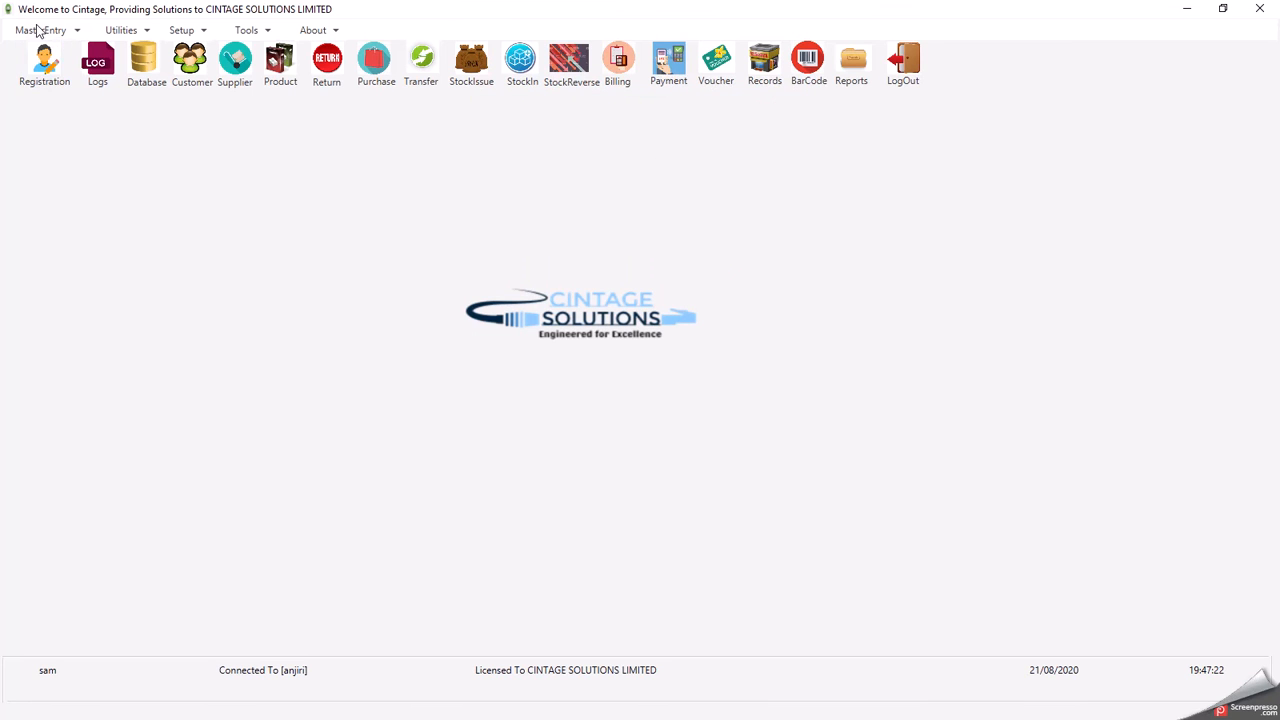
- Load GUSHER POINT POS (KIAMBU) from MasterEntry > Point Of Sale into the form
click(38, 30)
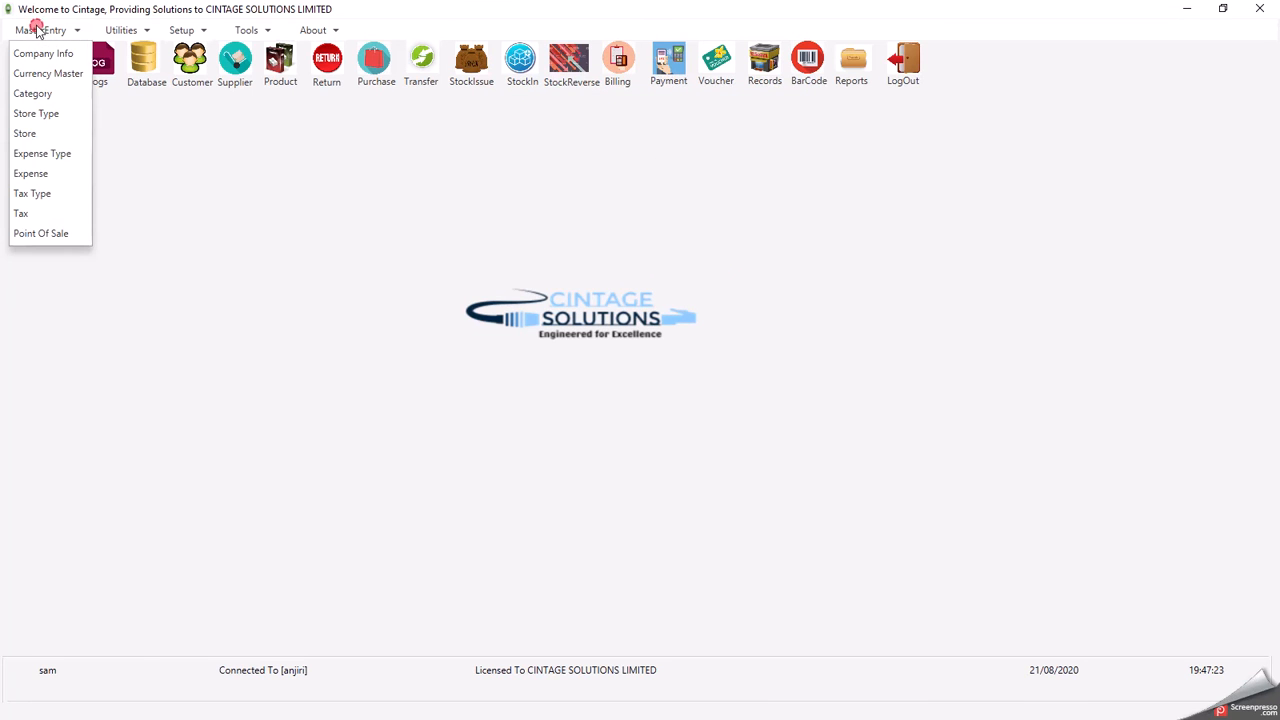
click(28, 233)
click(552, 433)
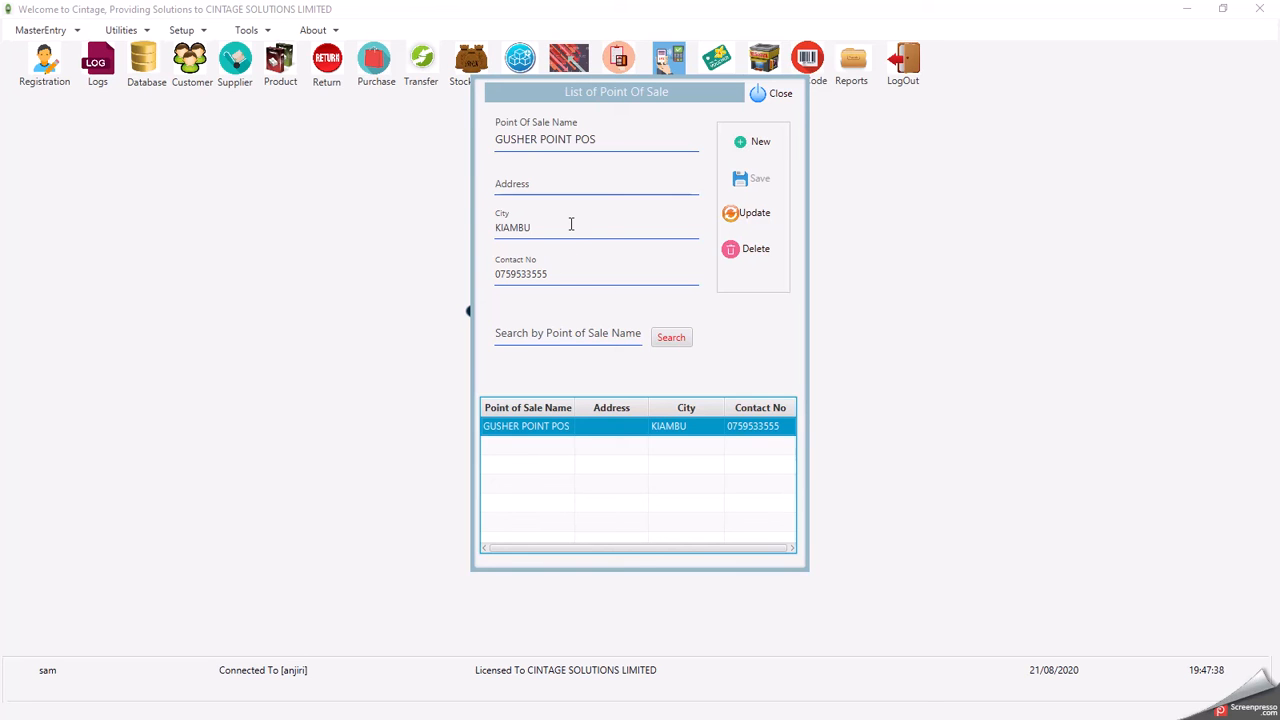
- Create a new point of sale NAIROBI OUTLET with address 456, city NAIROBI and a contact number, then save
click(759, 146)
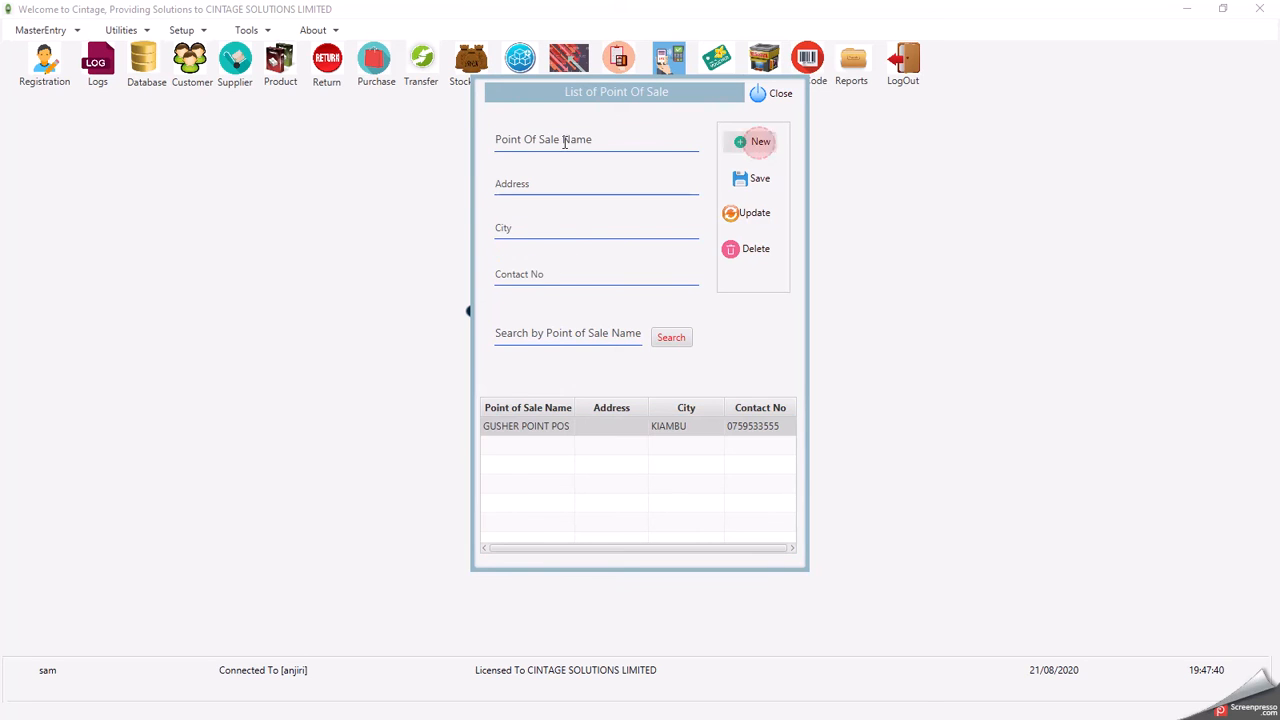
click(557, 146)
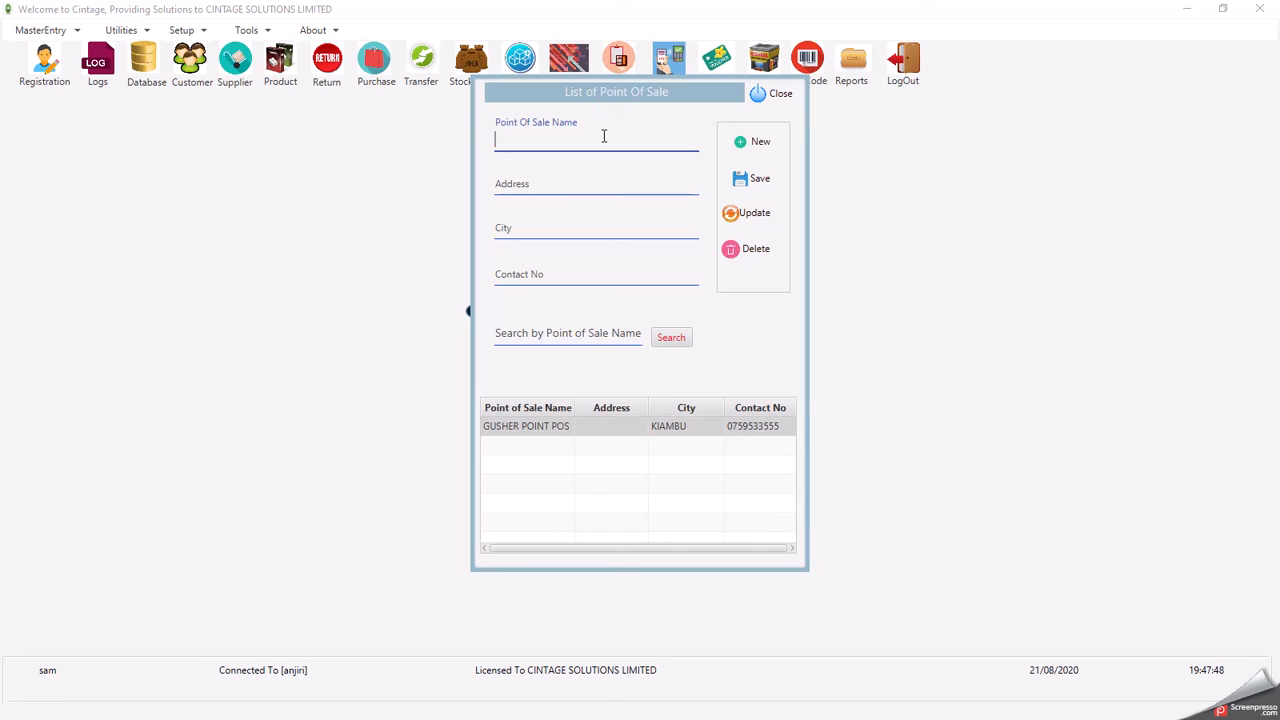
text(NAIROBI OUTLET)
click(555, 180)
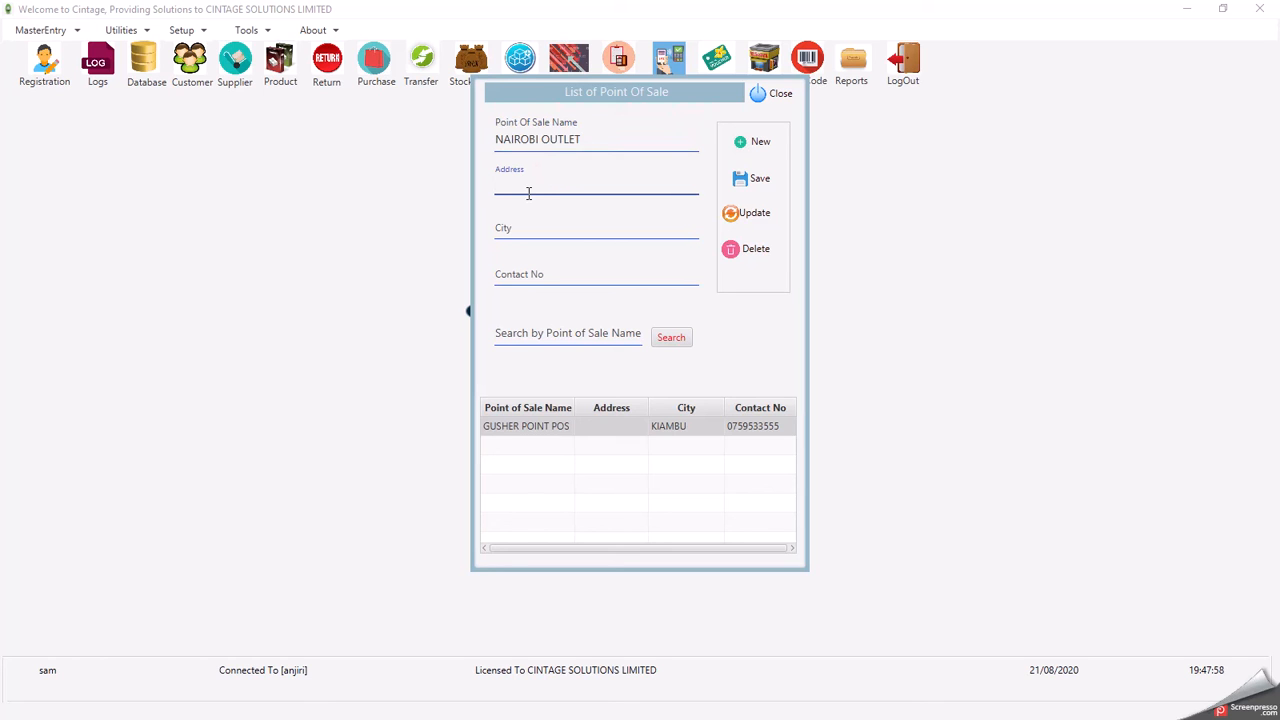
text(456)
click(529, 228)
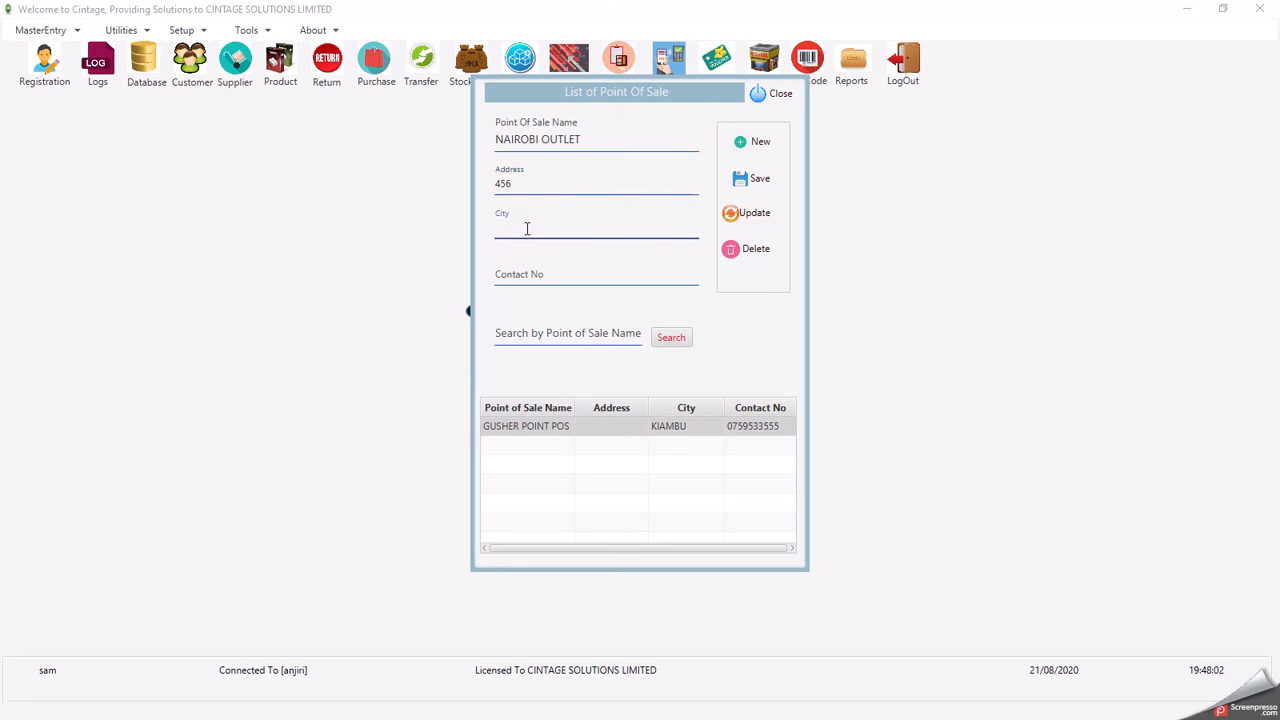
text(NAIROBI)
click(513, 275)
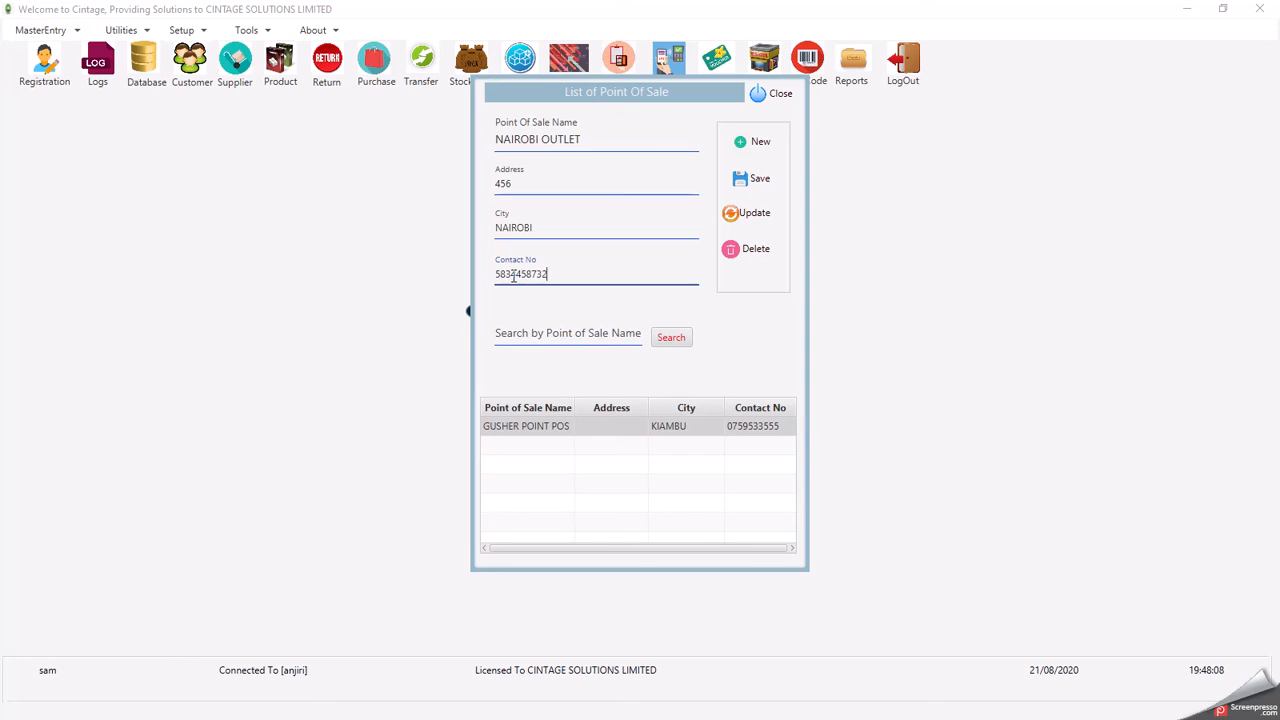
click(760, 180)
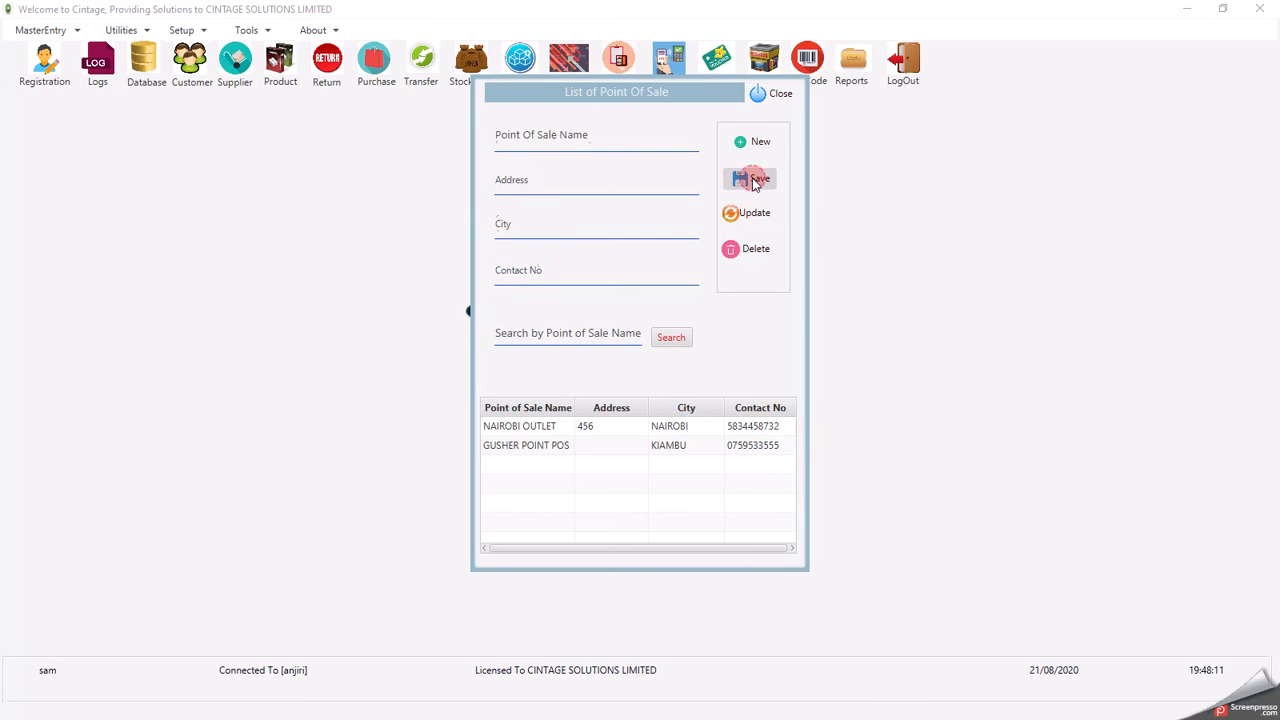
- Change NAIROBI OUTLET's address from 456 to 457 and update the record
click(606, 428)
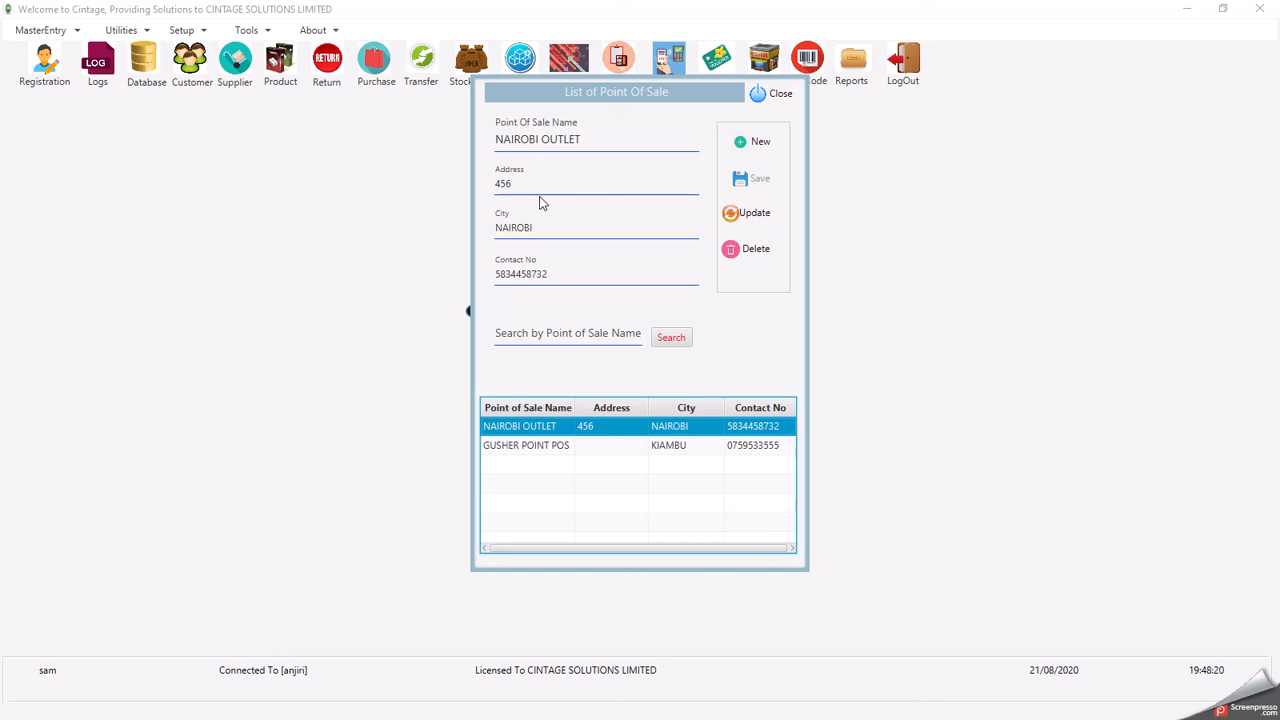
drag(521, 184, 507, 184)
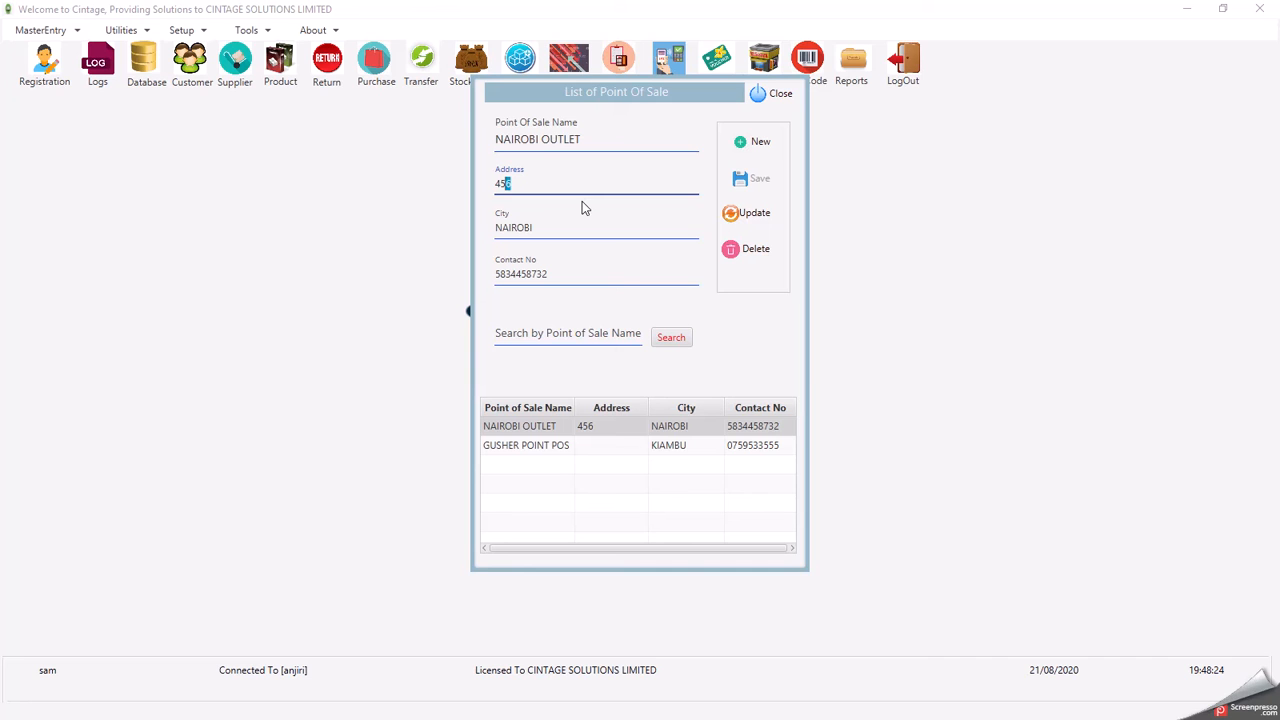
text(7)
click(752, 216)
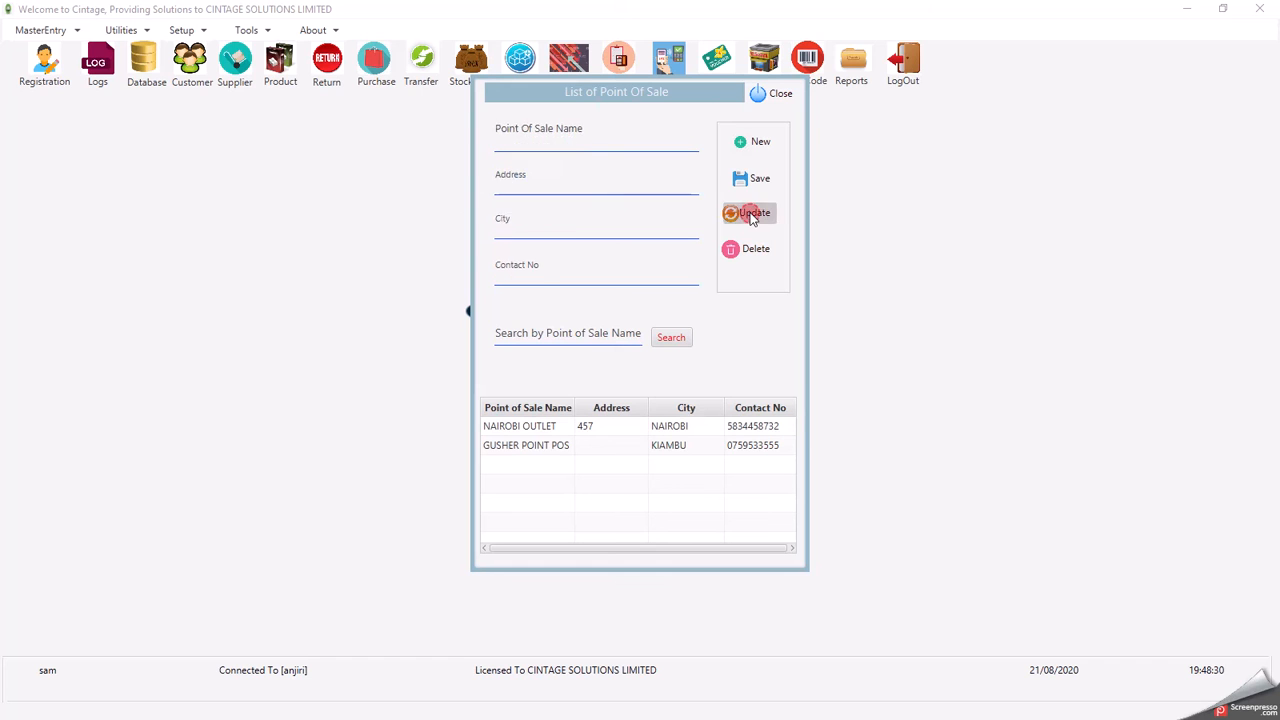
- Delete the NAIROBI OUTLET point of sale and close the list
click(592, 430)
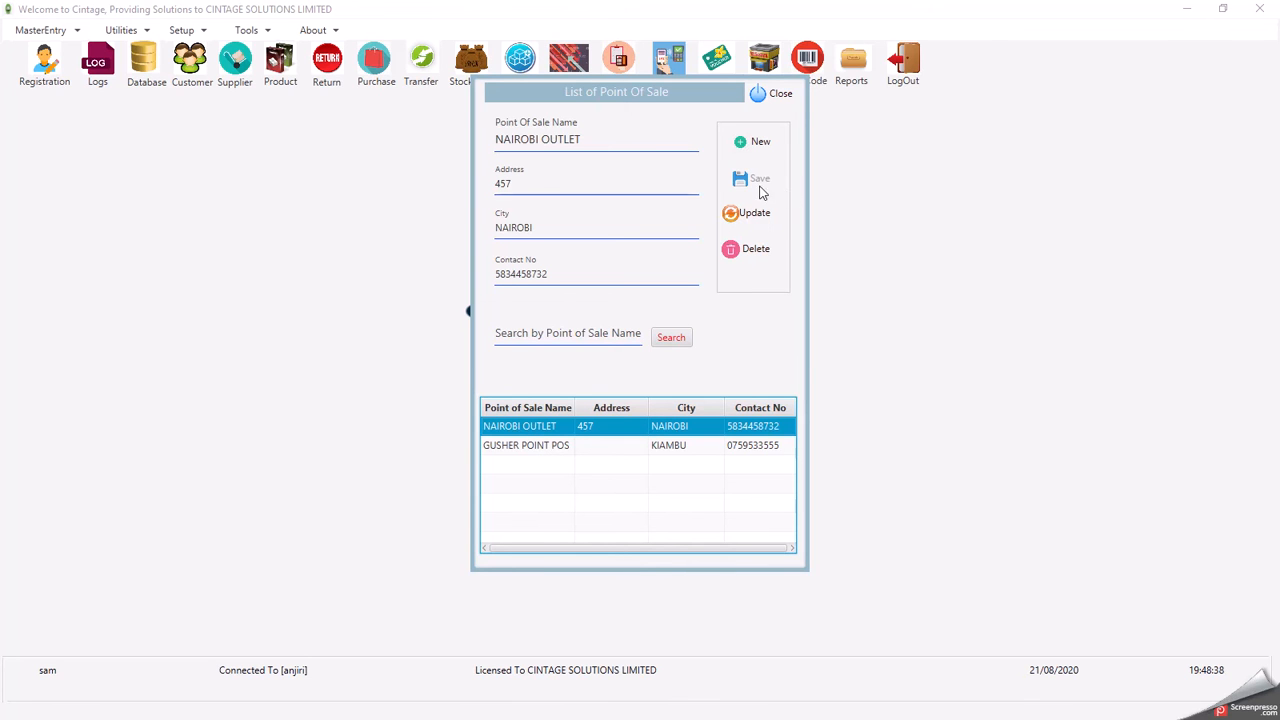
click(757, 250)
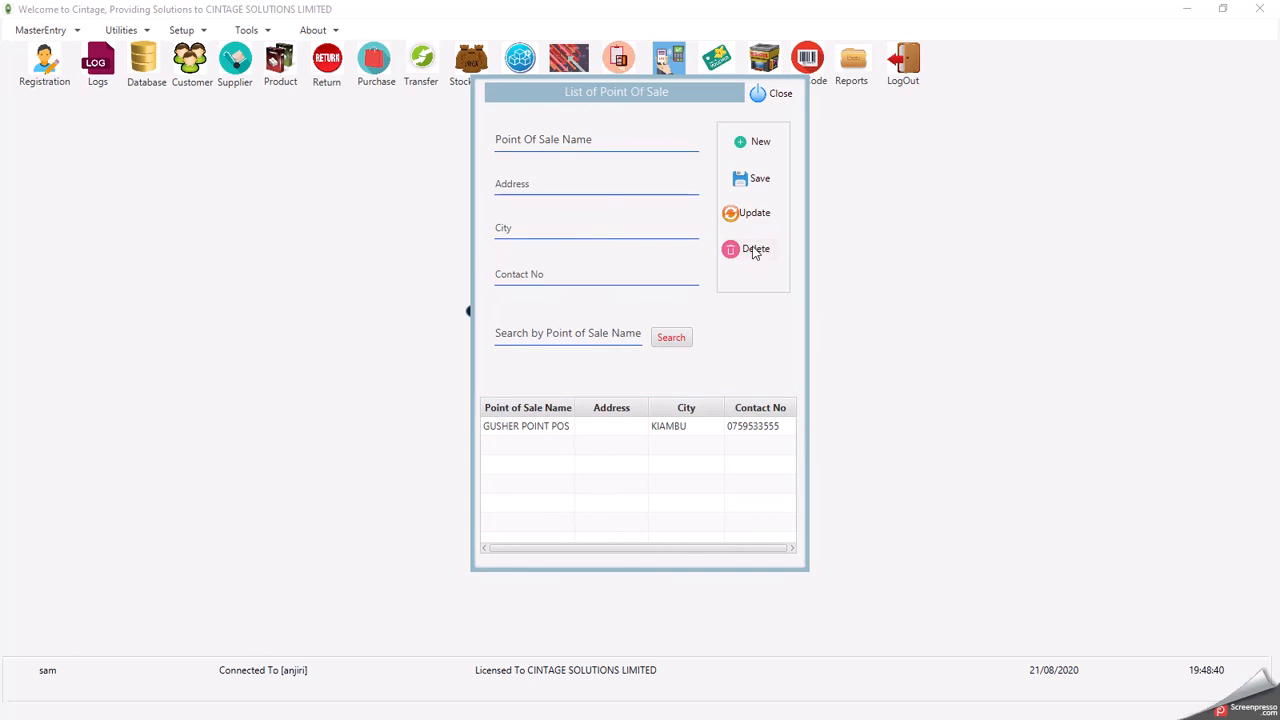
click(772, 96)
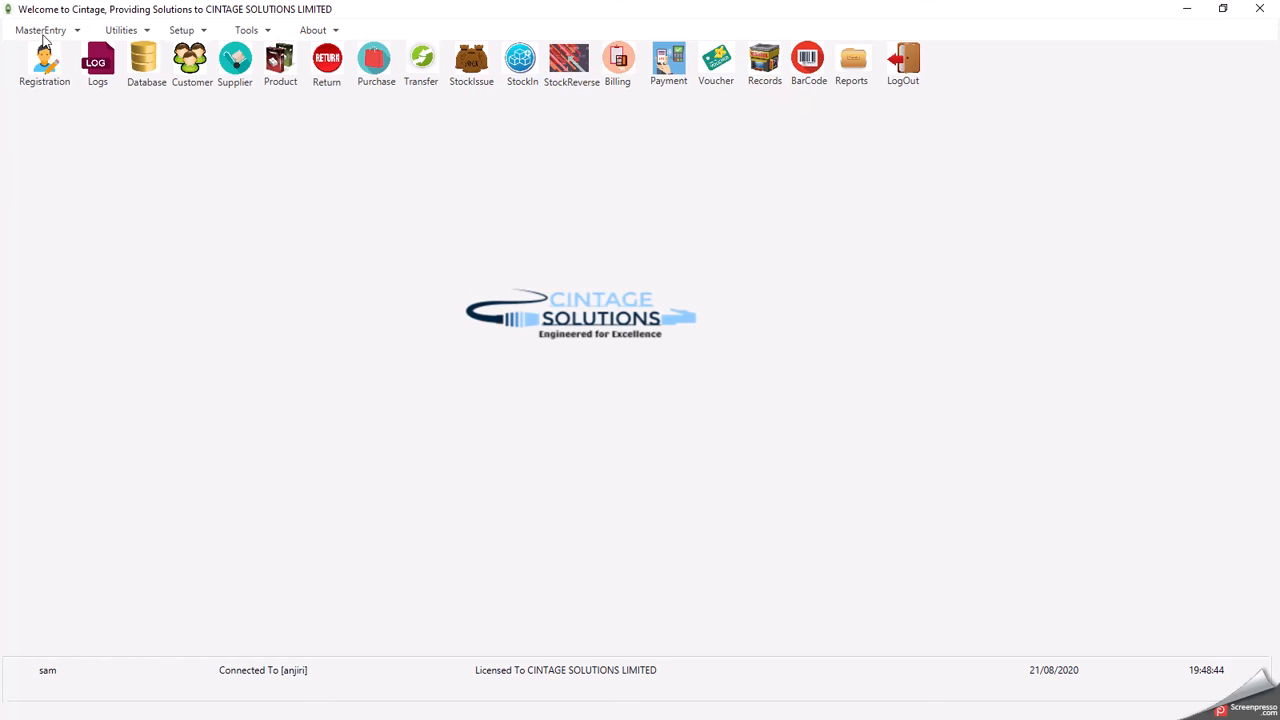
- Open Quick Inventory Adjustments from Utilities and glance at the POS Inventory tab before returning to Store Inventory
click(126, 34)
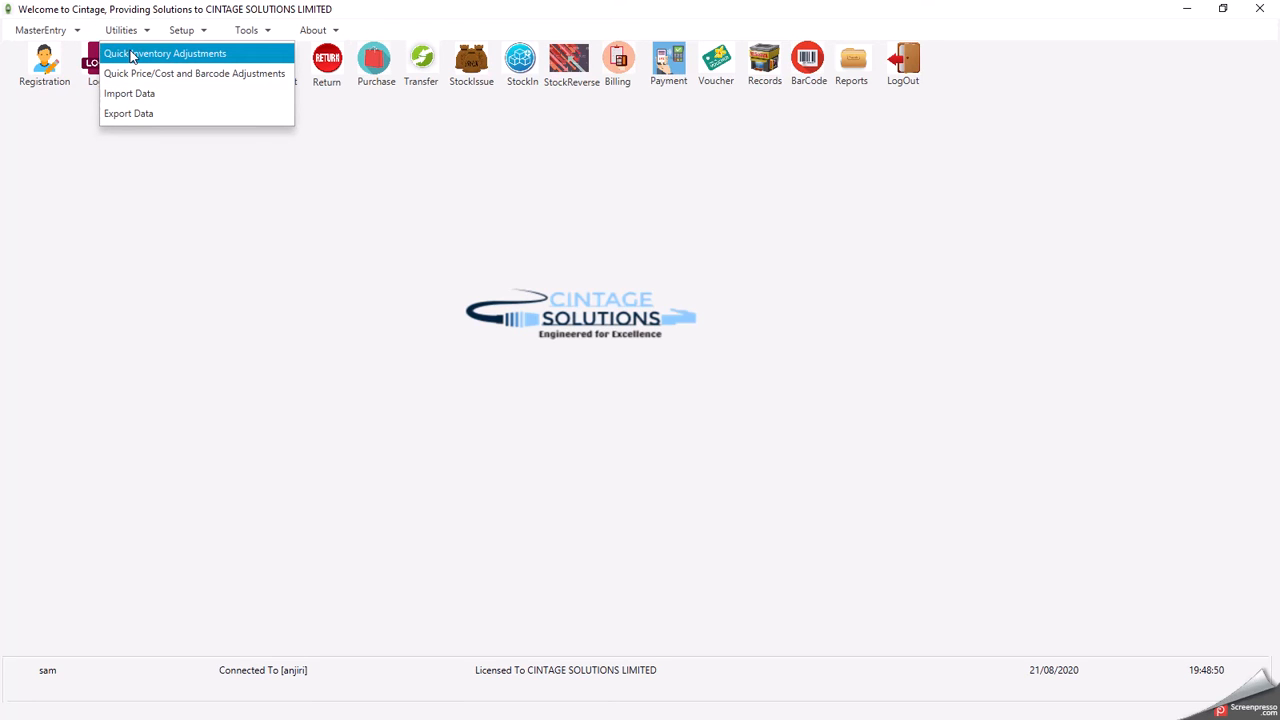
click(131, 57)
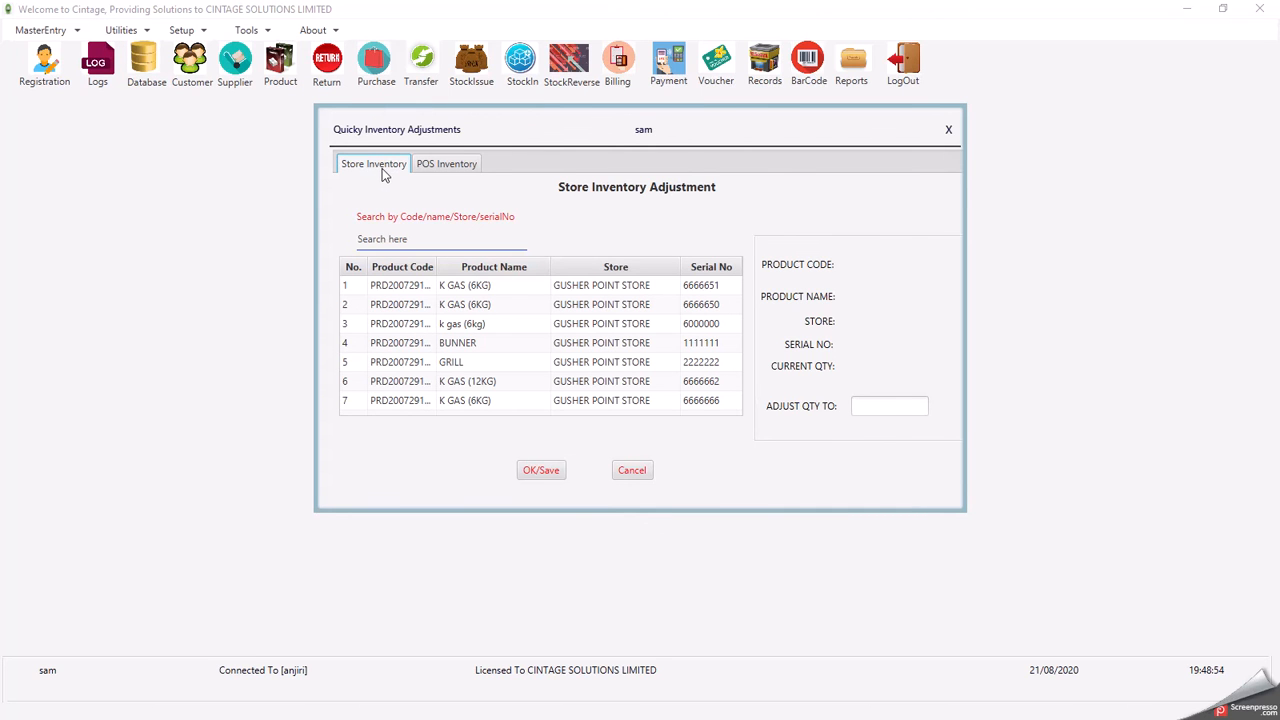
click(445, 168)
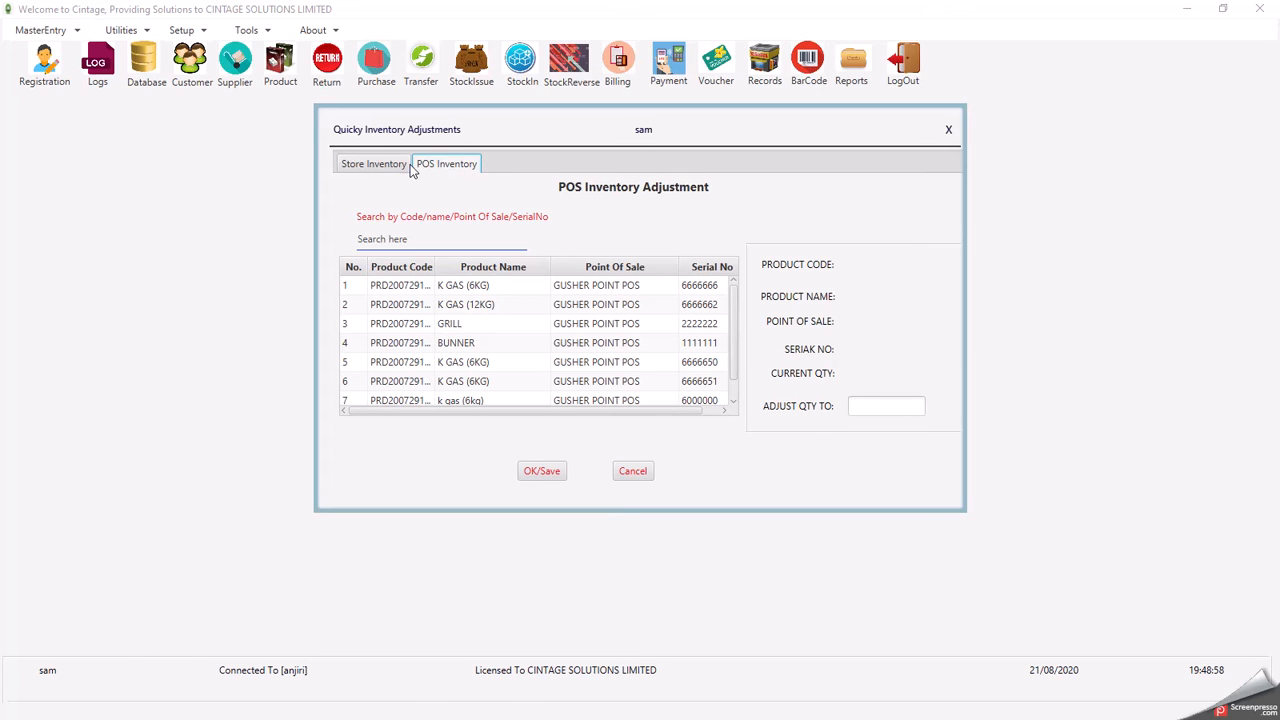
click(370, 167)
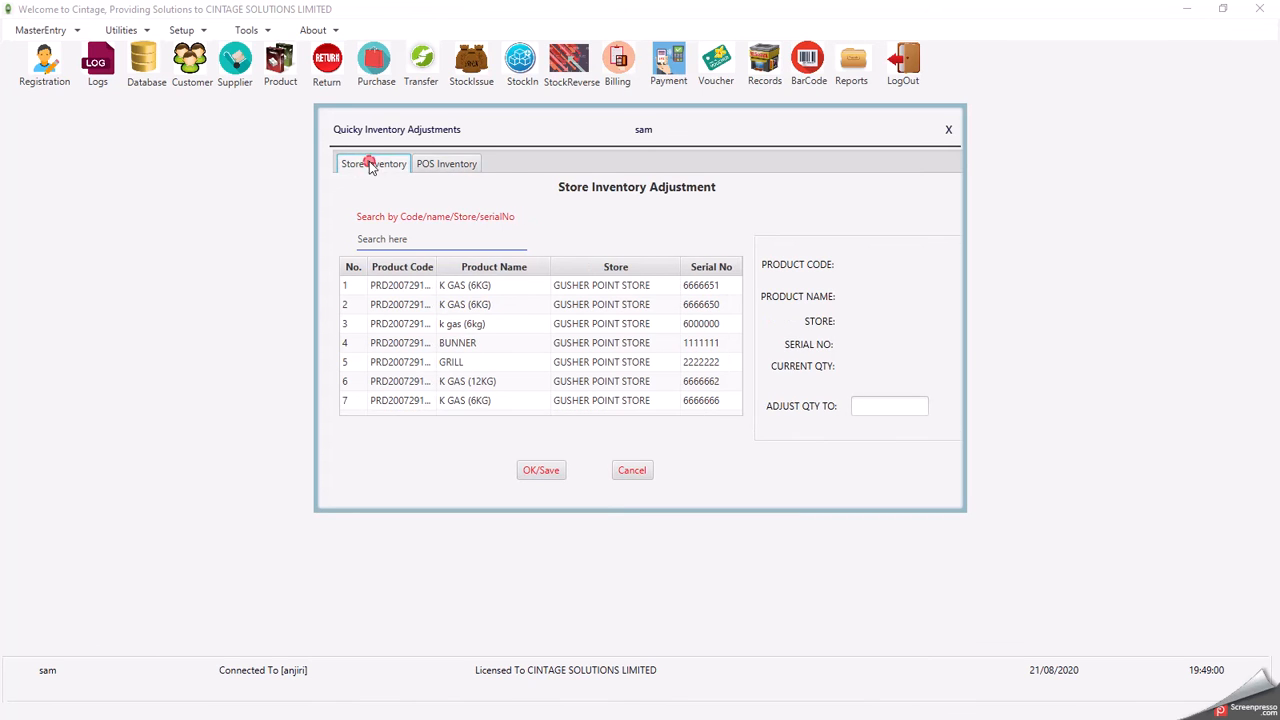
- Browse the store inventory products, starting from K GAS (6KG), with the arrow keys
click(457, 289)
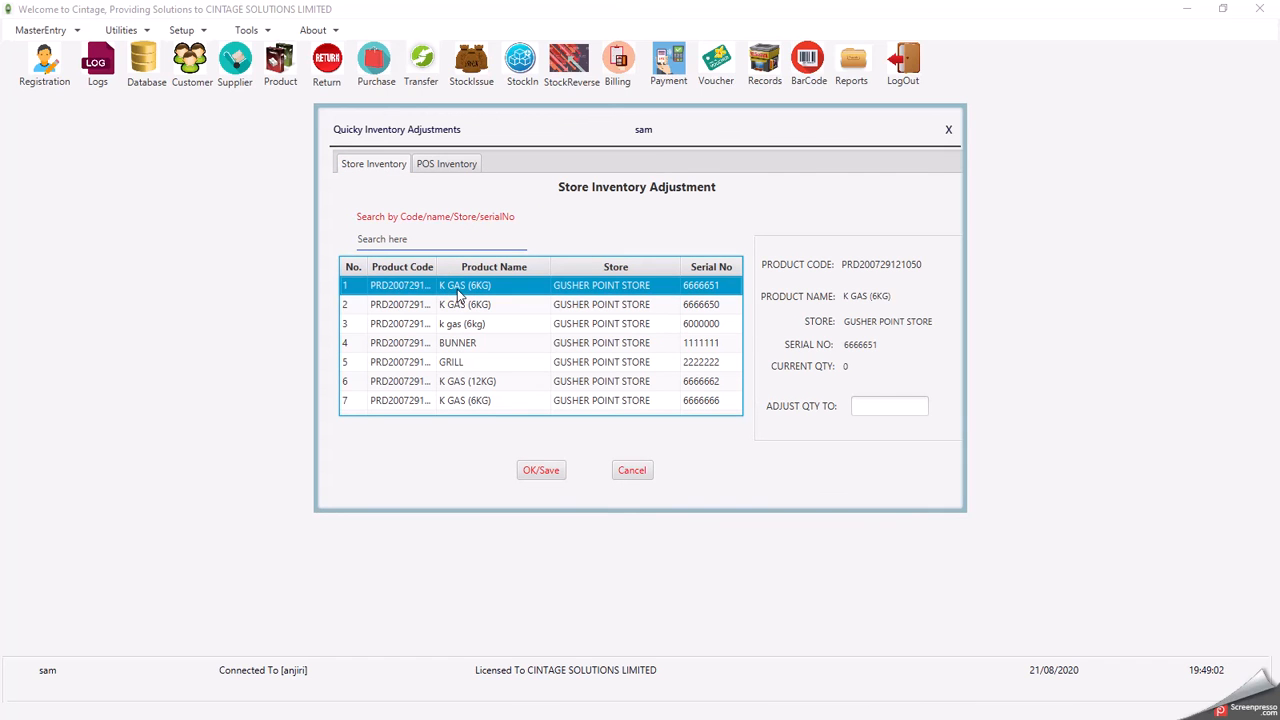
key(Down)
key(Down)
key(Down)
key(Down)
key(Down)
key(Down)
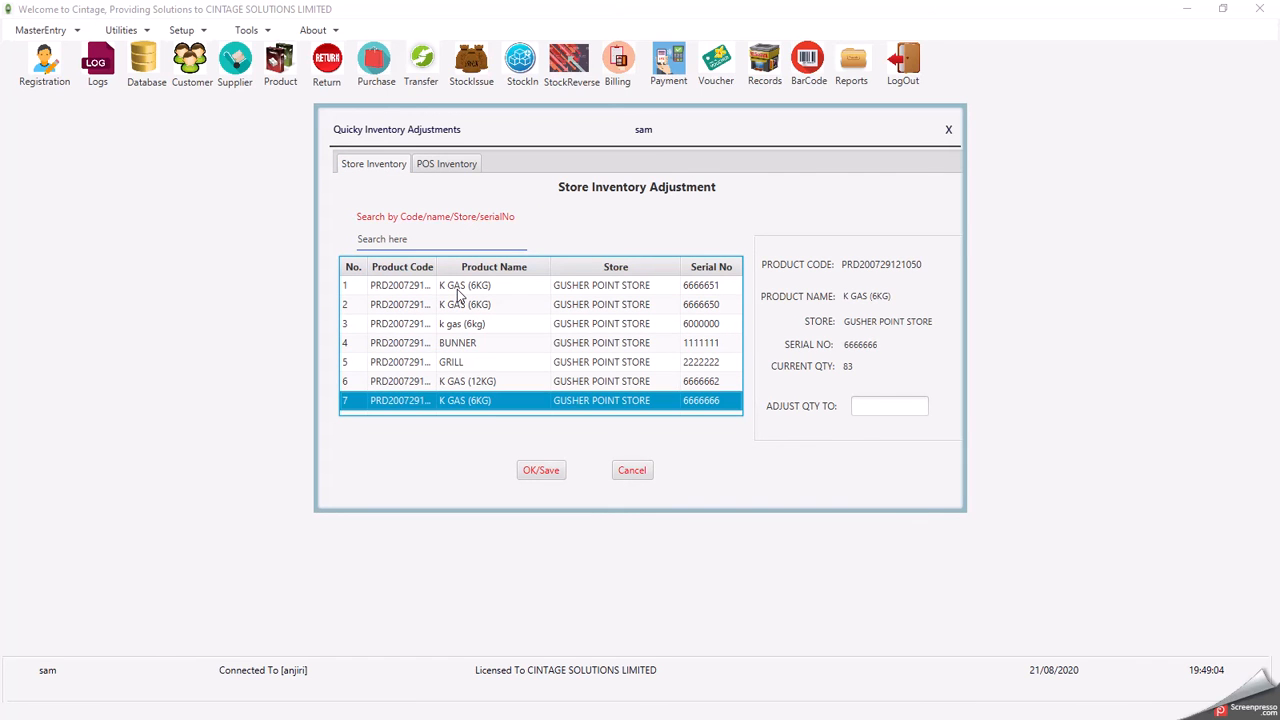
key(Up)
key(Up)
key(Up)
key(Up)
key(Up)
key(Up)
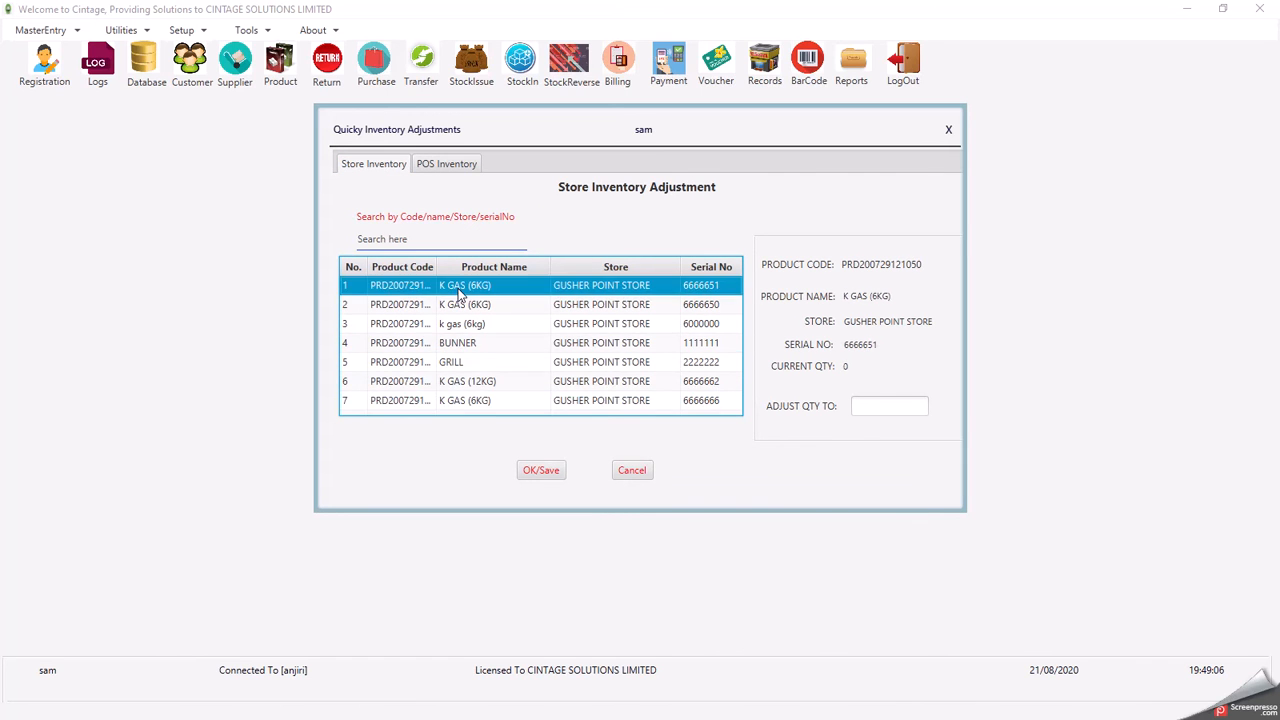
key(Down)
key(Down)
key(Down)
key(Down)
key(Down)
key(Down)
key(Up)
key(Up)
key(Up)
key(Up)
key(Up)
key(Up)
- Adjust BUNNER's store quantity from 324 to 300, confirm it, then load GRILL's details
click(490, 345)
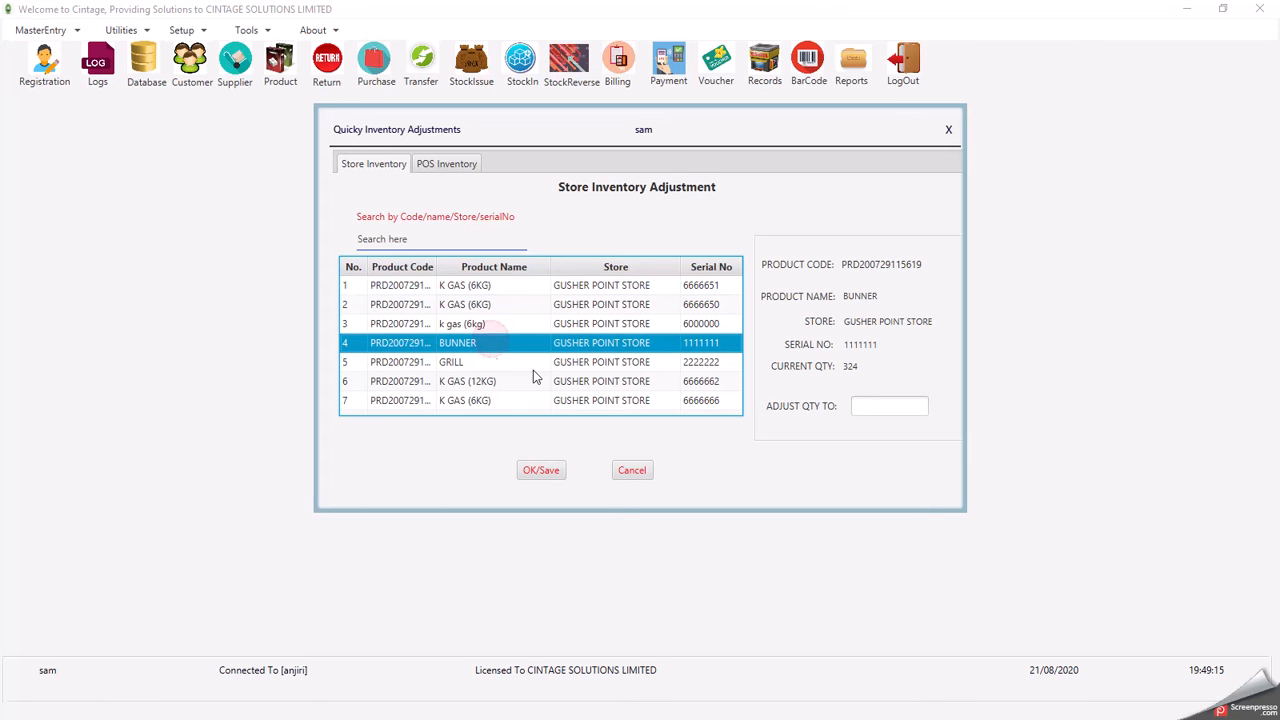
click(868, 407)
text(300)
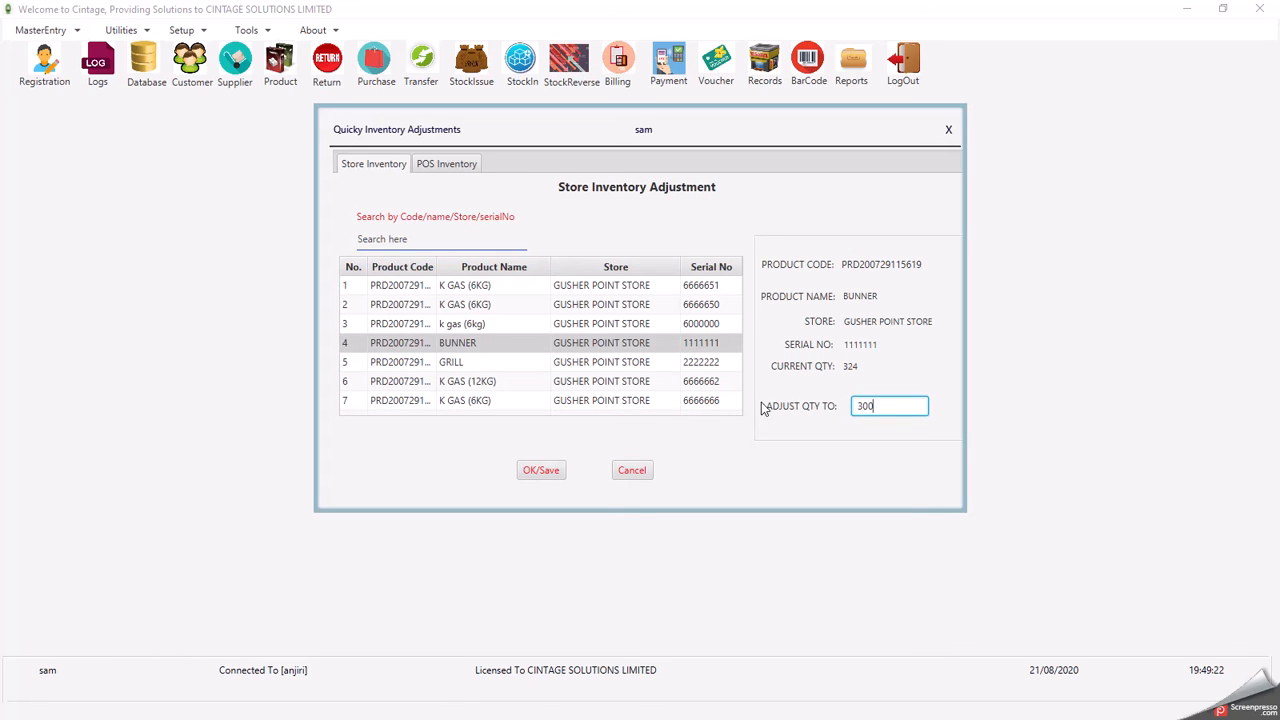
click(538, 472)
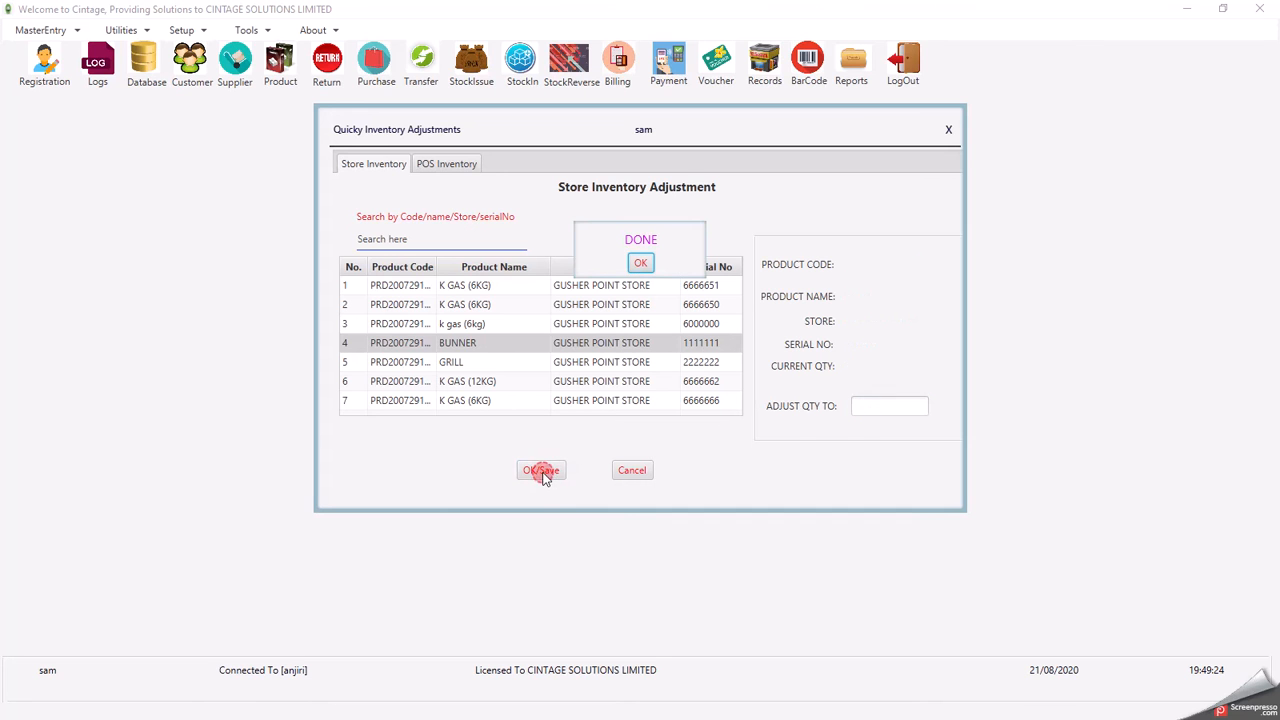
click(640, 265)
click(525, 343)
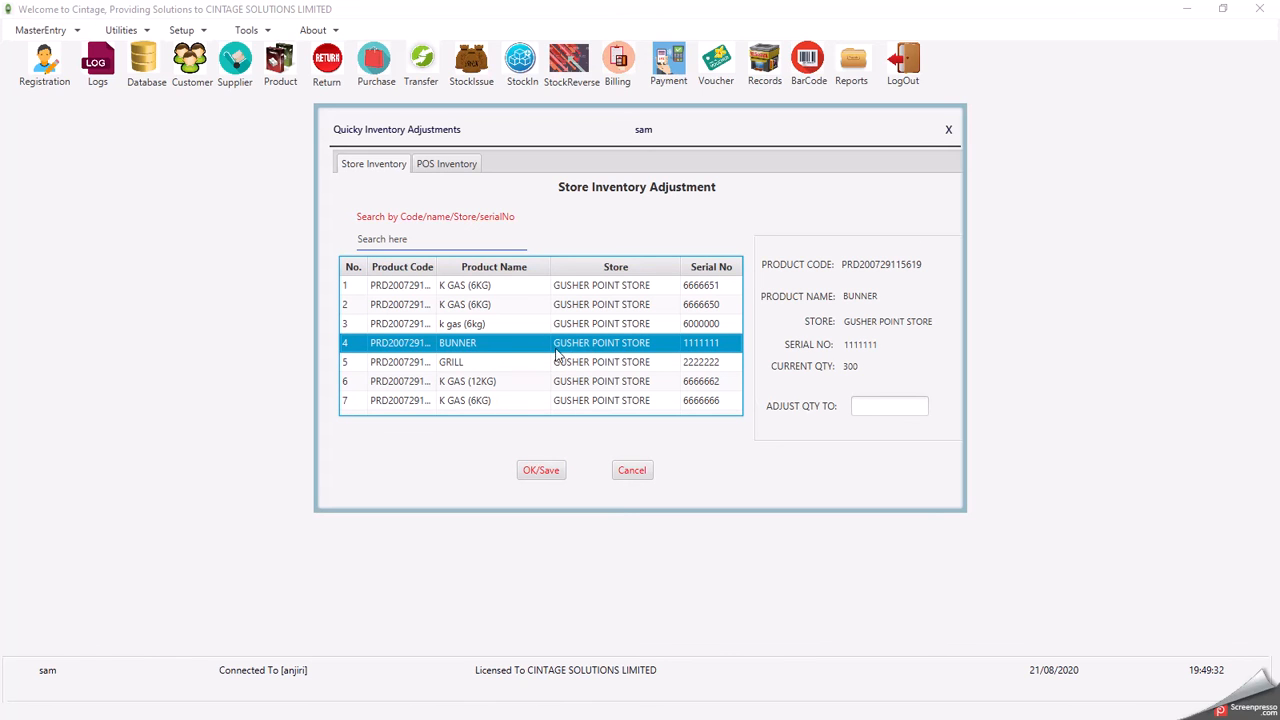
click(463, 366)
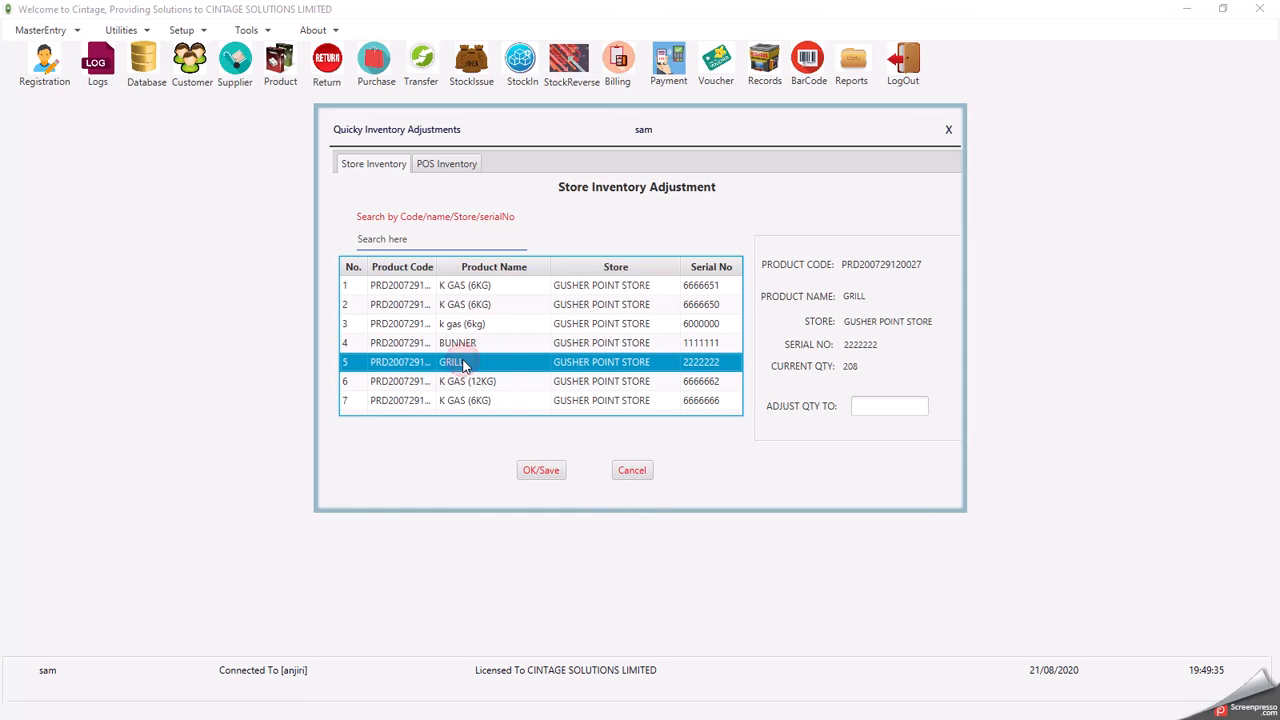
- Set GRILL's POS Inventory quantity at Gusher Point from 27 to 30, then close the adjustments window
click(449, 166)
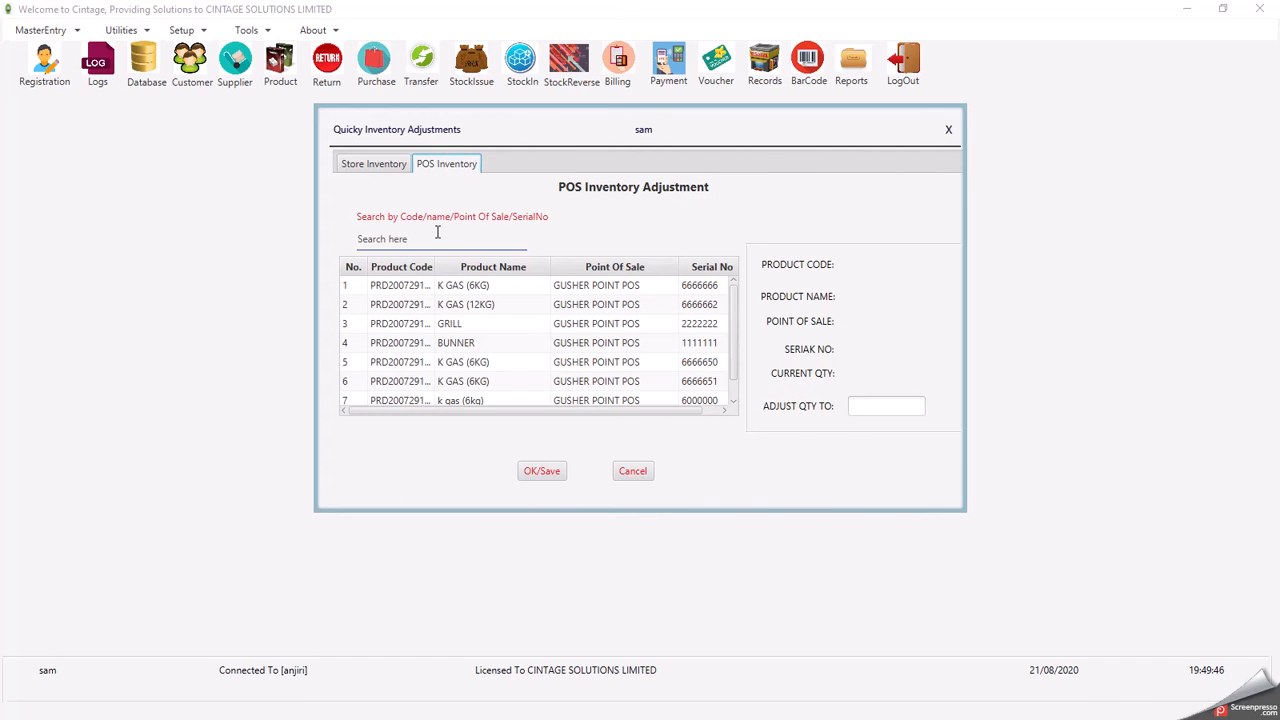
click(463, 328)
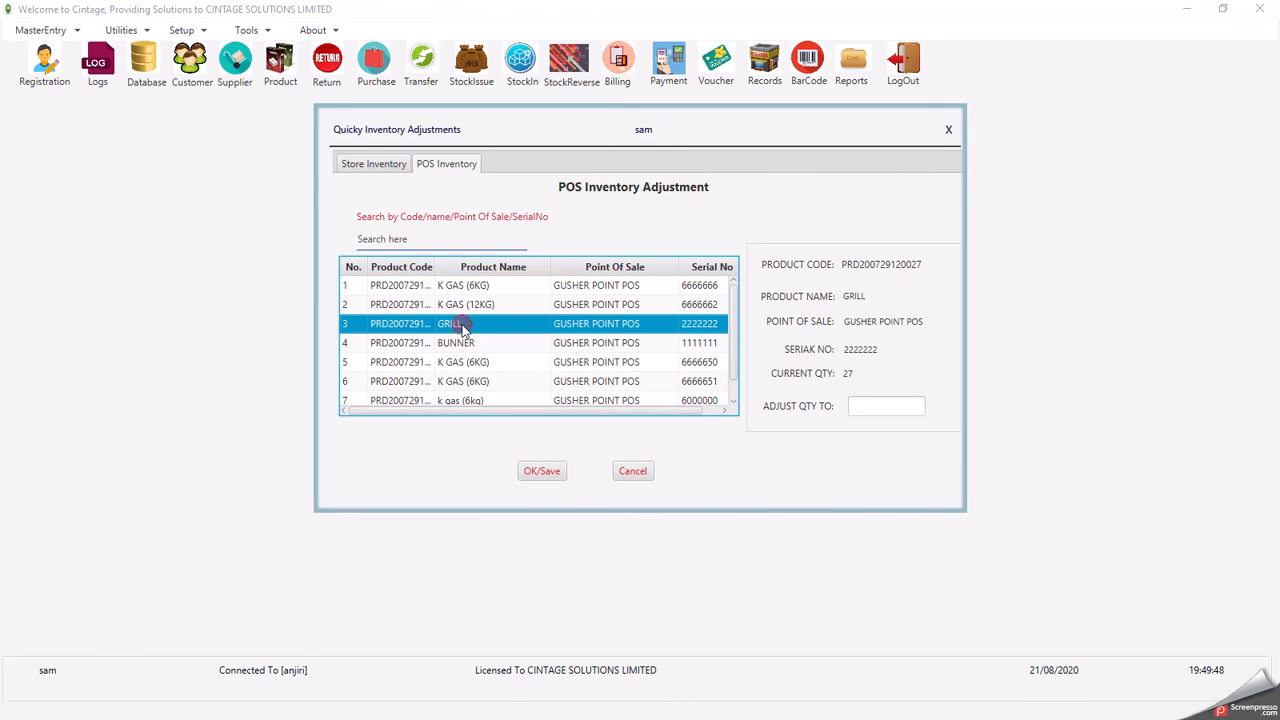
click(890, 408)
text(30)
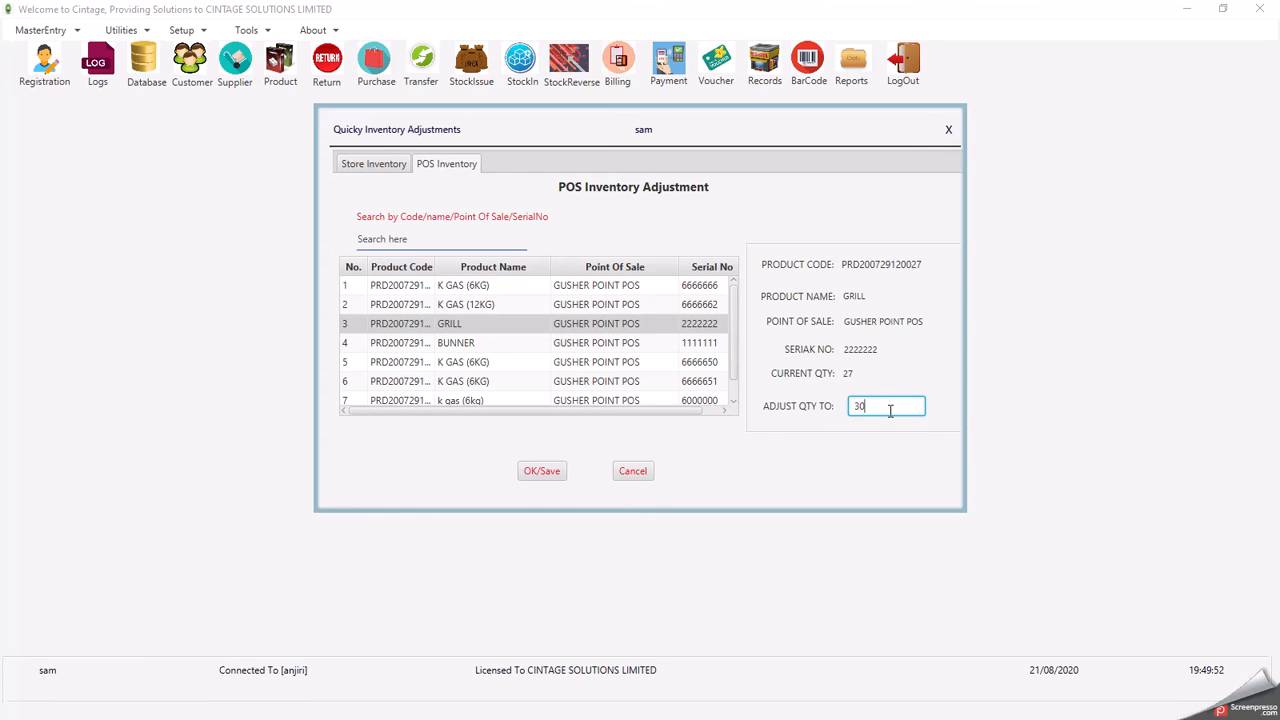
click(533, 474)
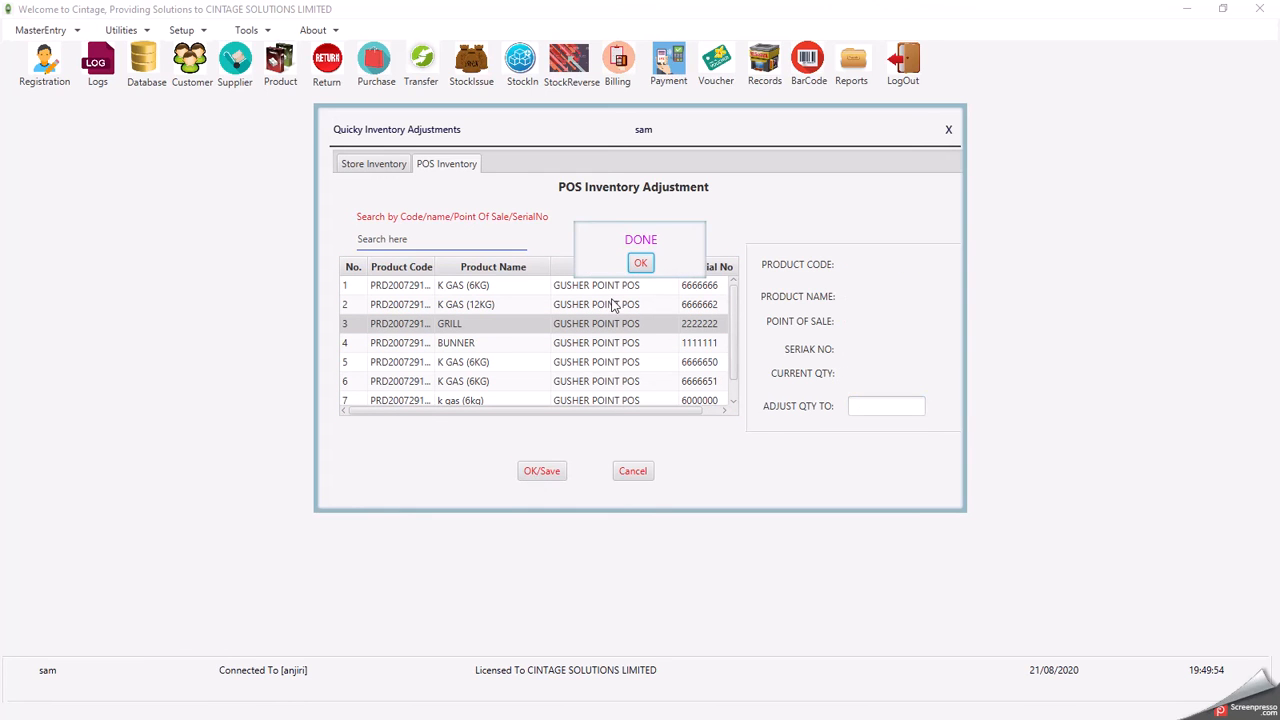
click(640, 262)
click(560, 323)
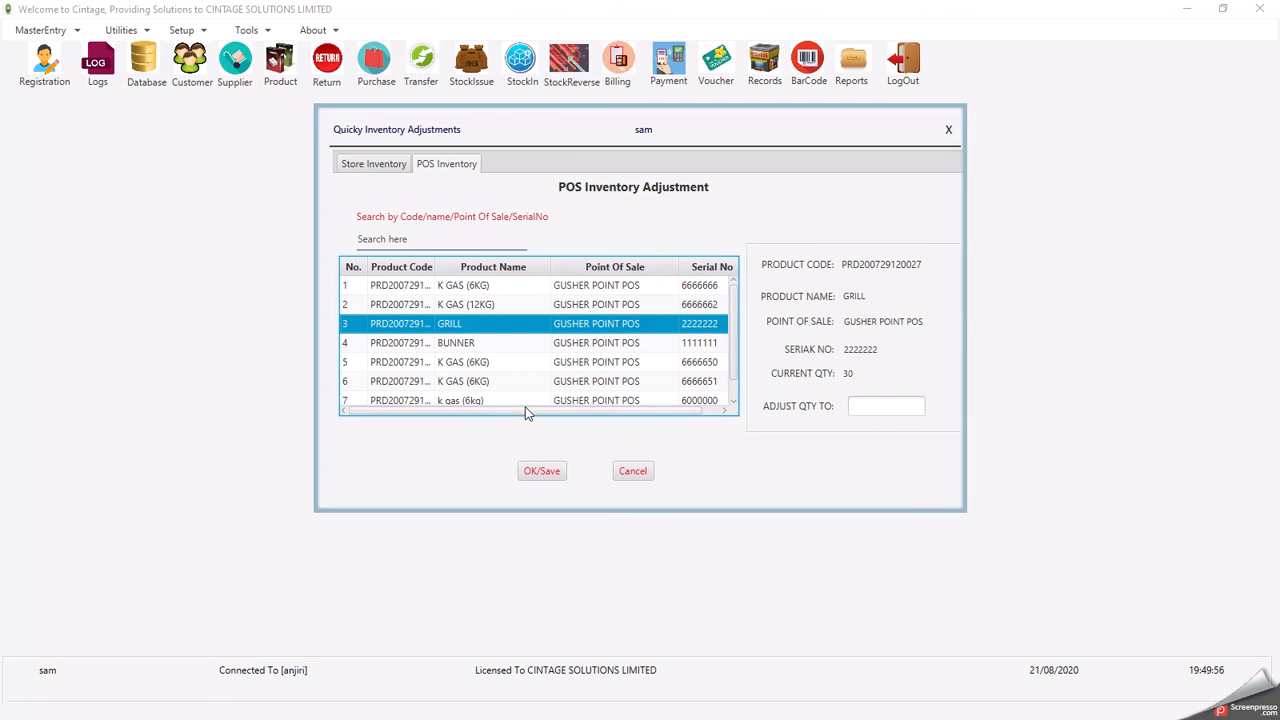
click(632, 478)
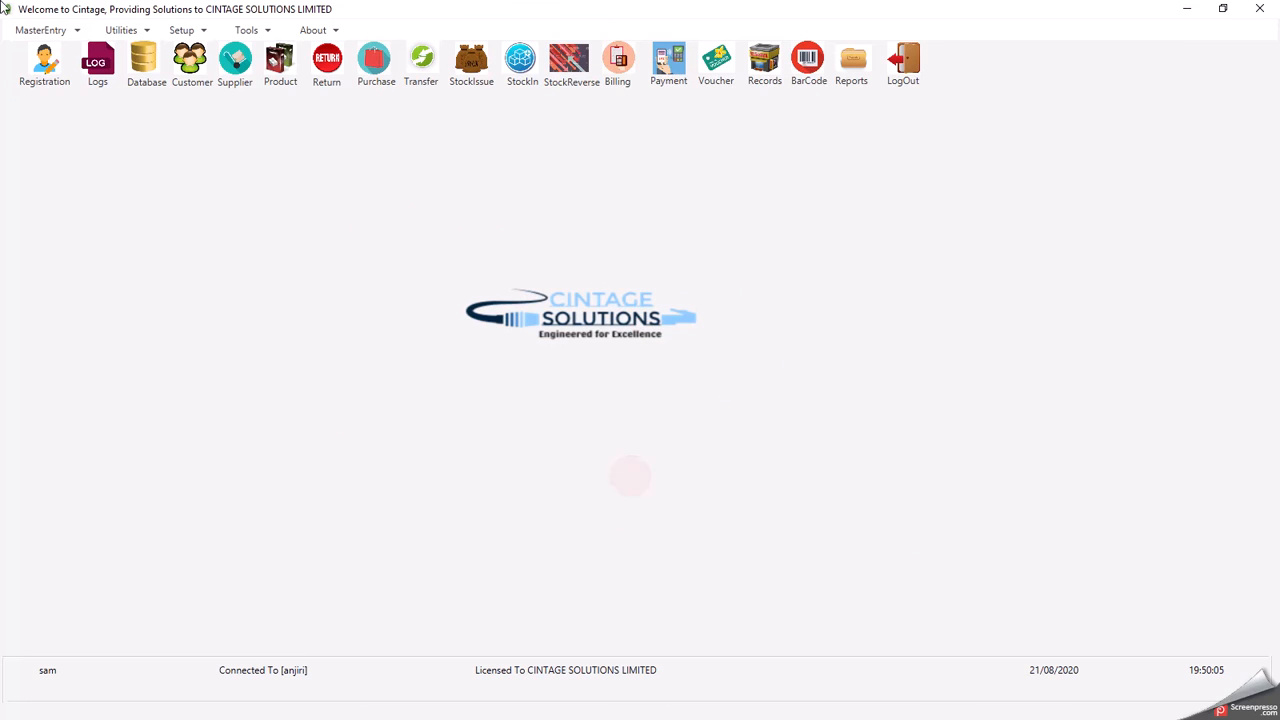
- Open Quick Price/Cost and Barcode Adjustments, check BUNNER, then view Purchase Price/Cost and Sales Discount(%) tabs
click(124, 30)
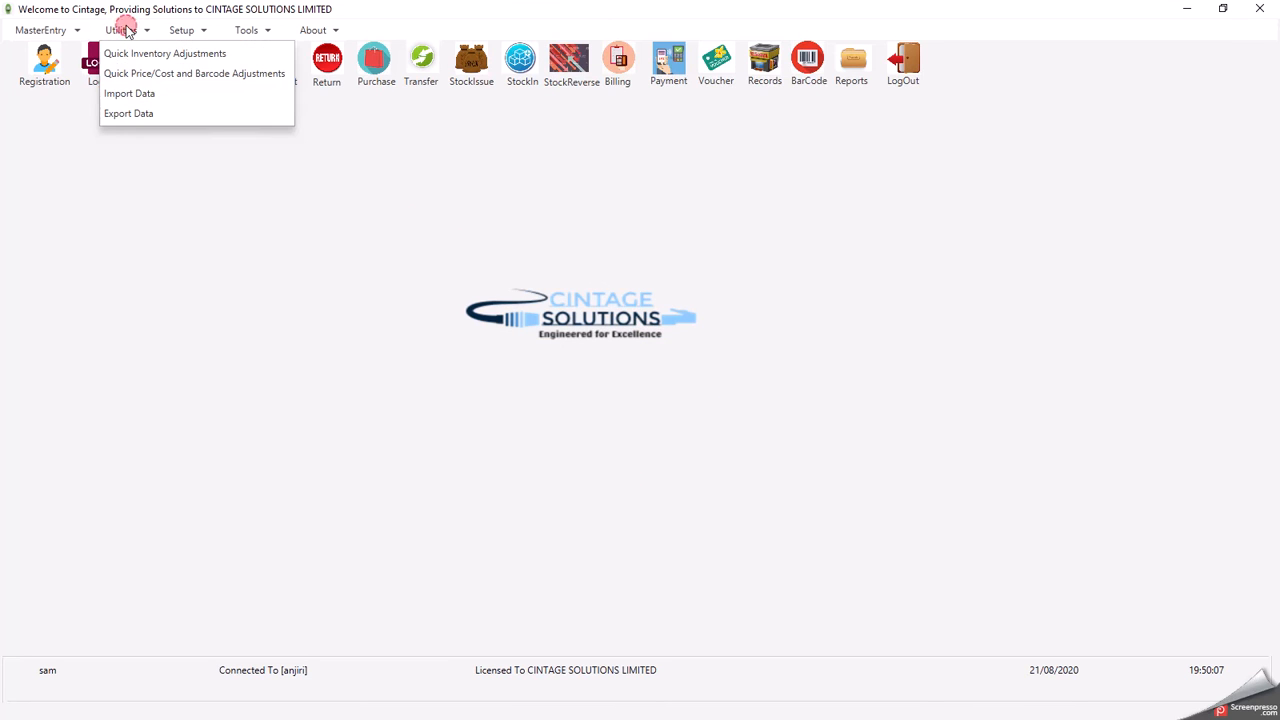
click(148, 74)
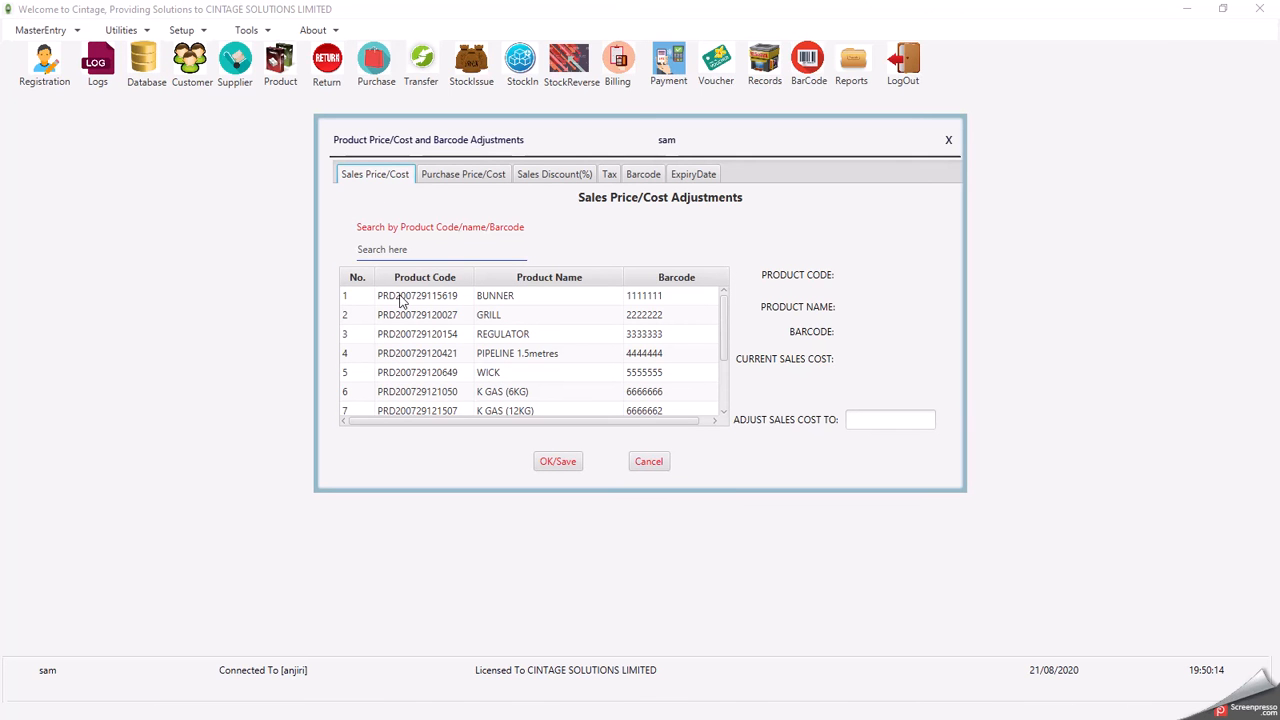
click(382, 296)
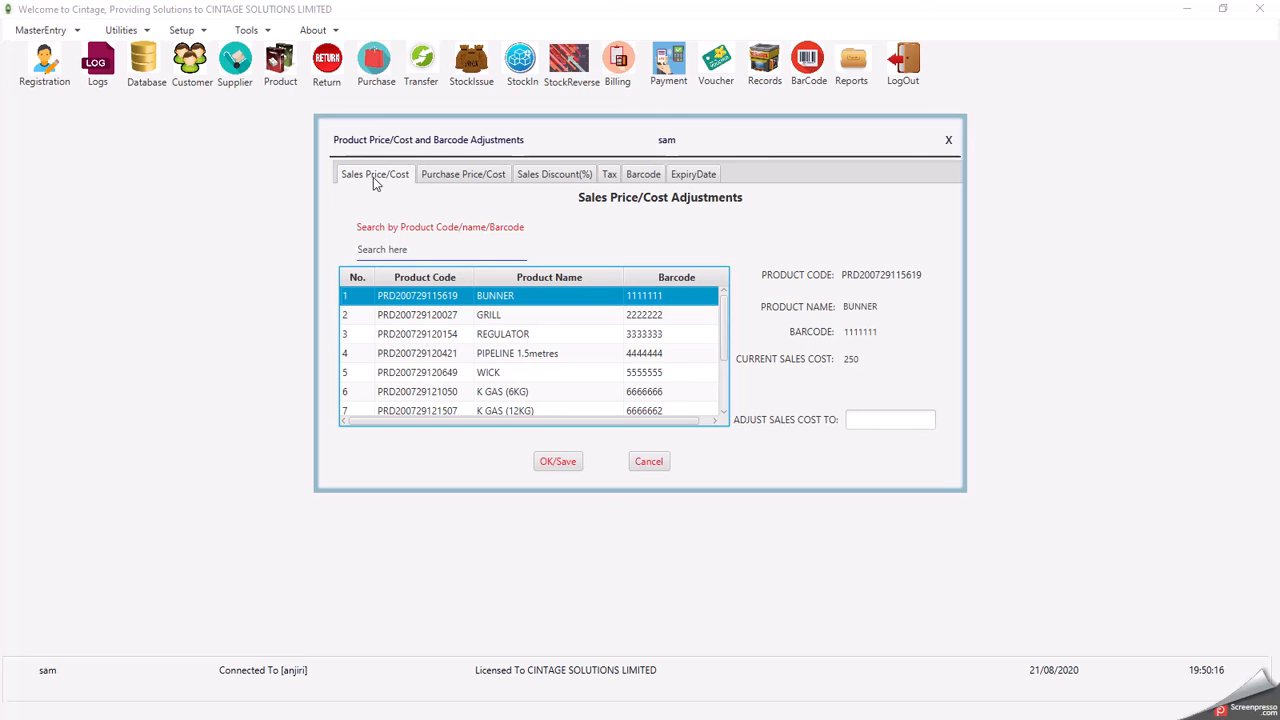
click(466, 176)
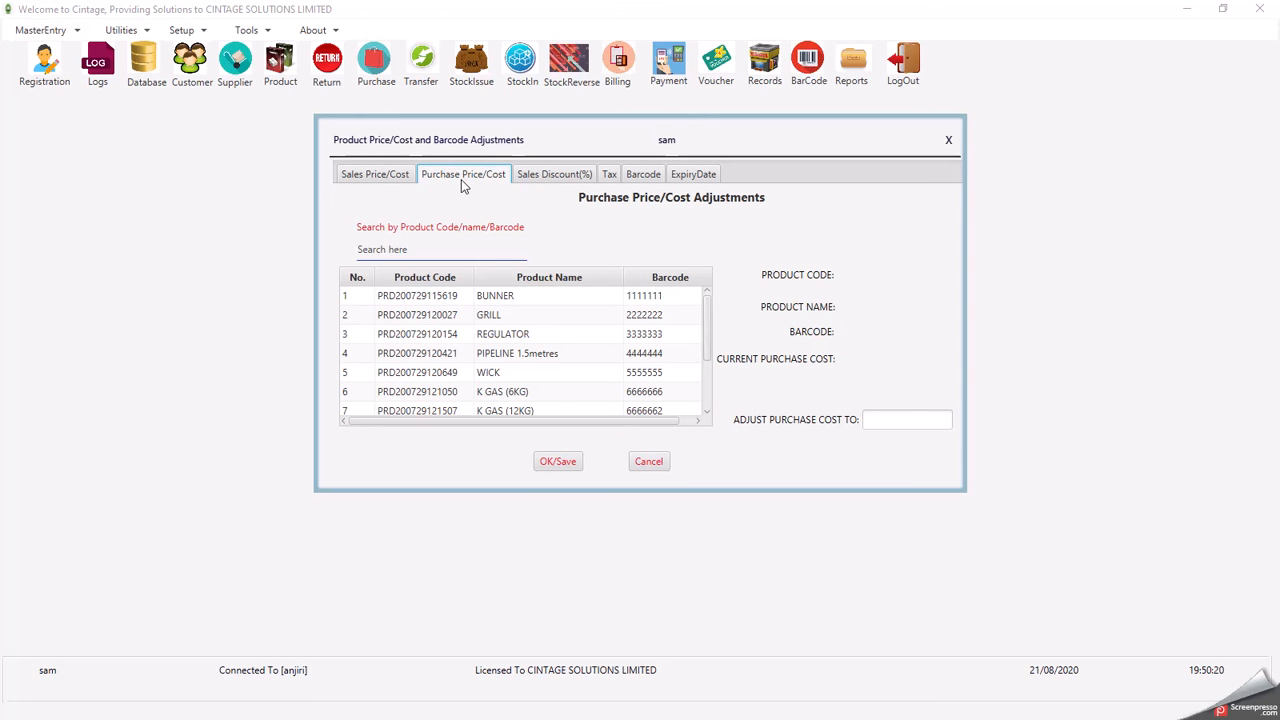
click(545, 176)
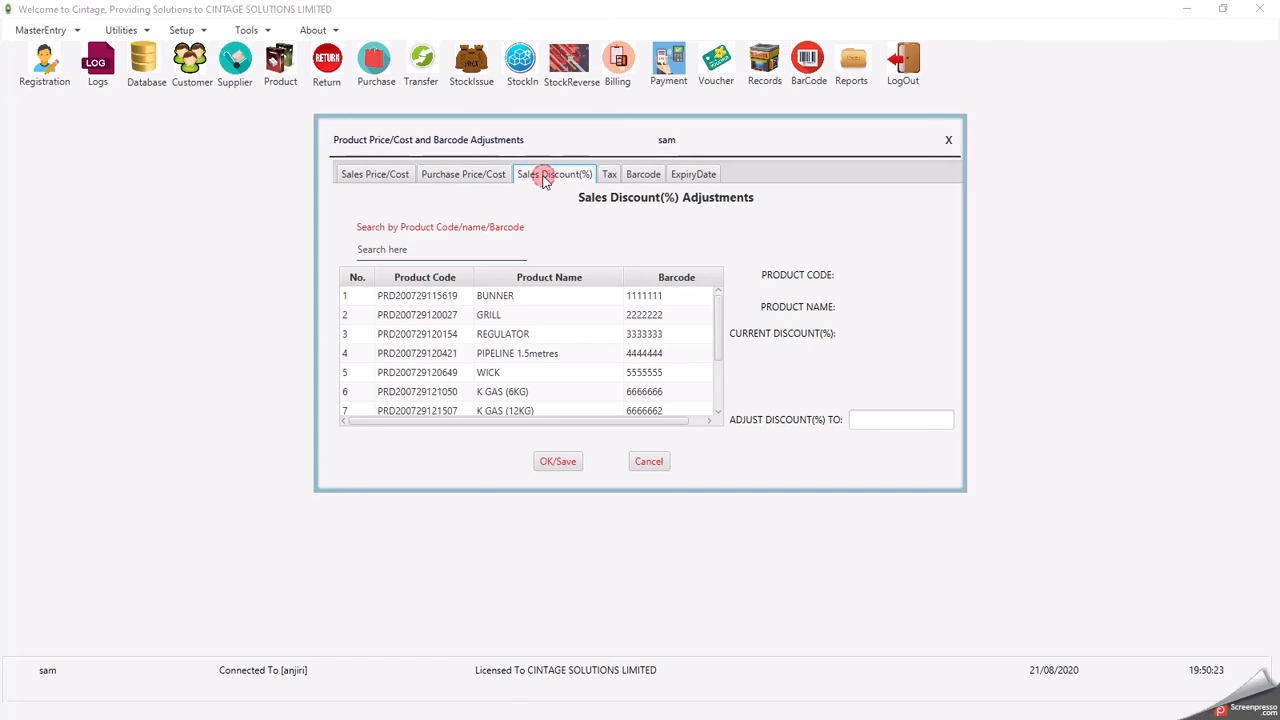
- Review the current tax of GRILL, REGULATOR and BUNNER and the Adjust Tax To choices, changing nothing
click(608, 176)
click(484, 318)
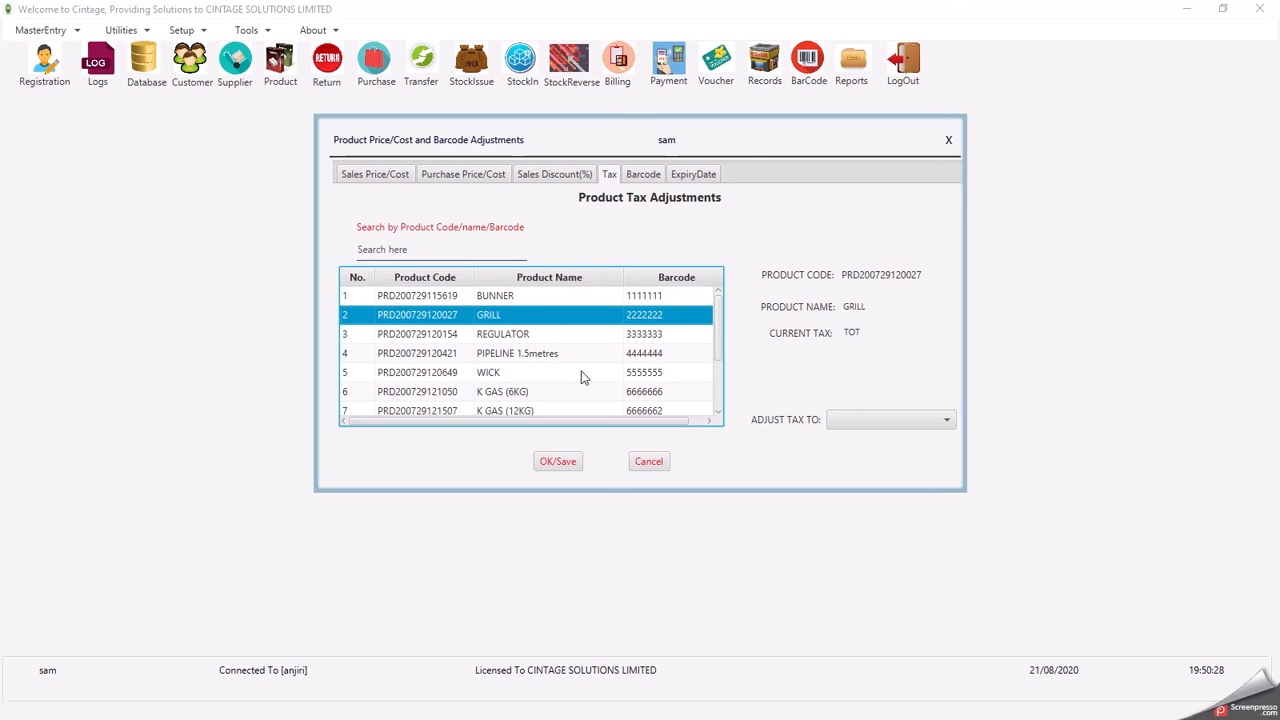
click(503, 340)
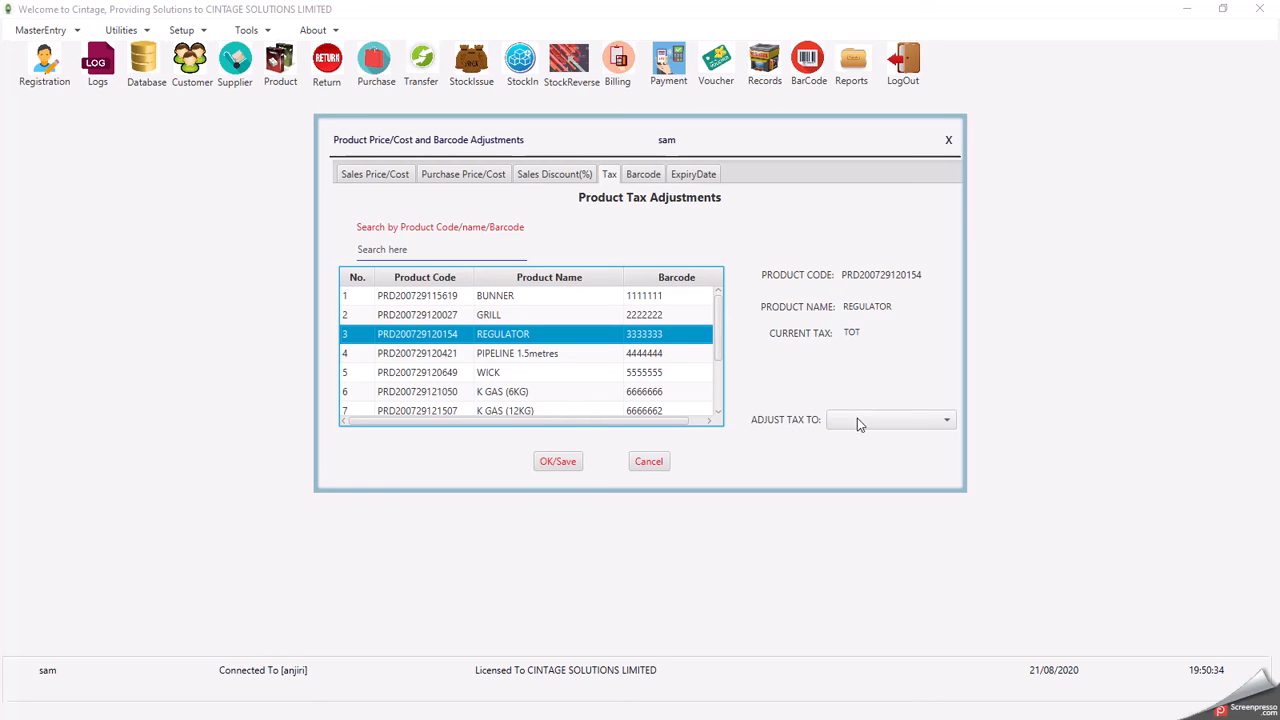
click(489, 296)
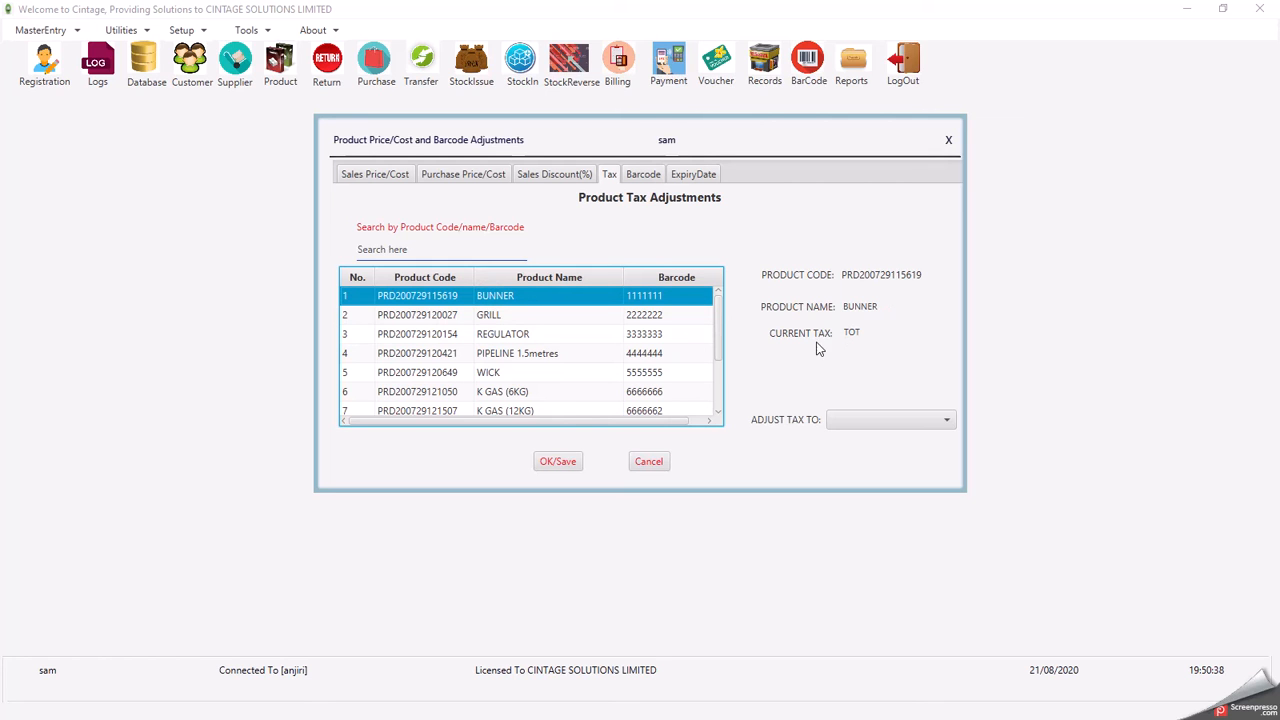
click(846, 421)
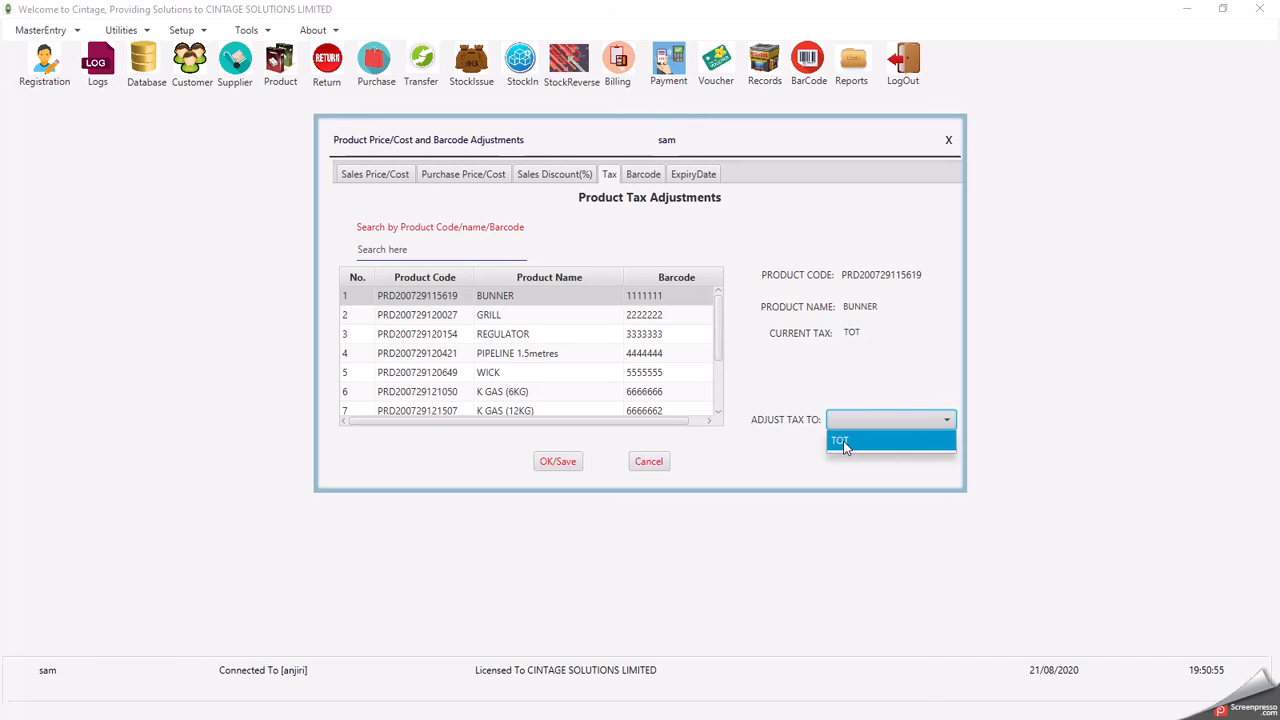
click(891, 342)
click(868, 421)
- Browse product barcodes for BUNNER, GRILL, REGULATOR and PIPELINE 1.5metres on the Barcode tab
click(642, 174)
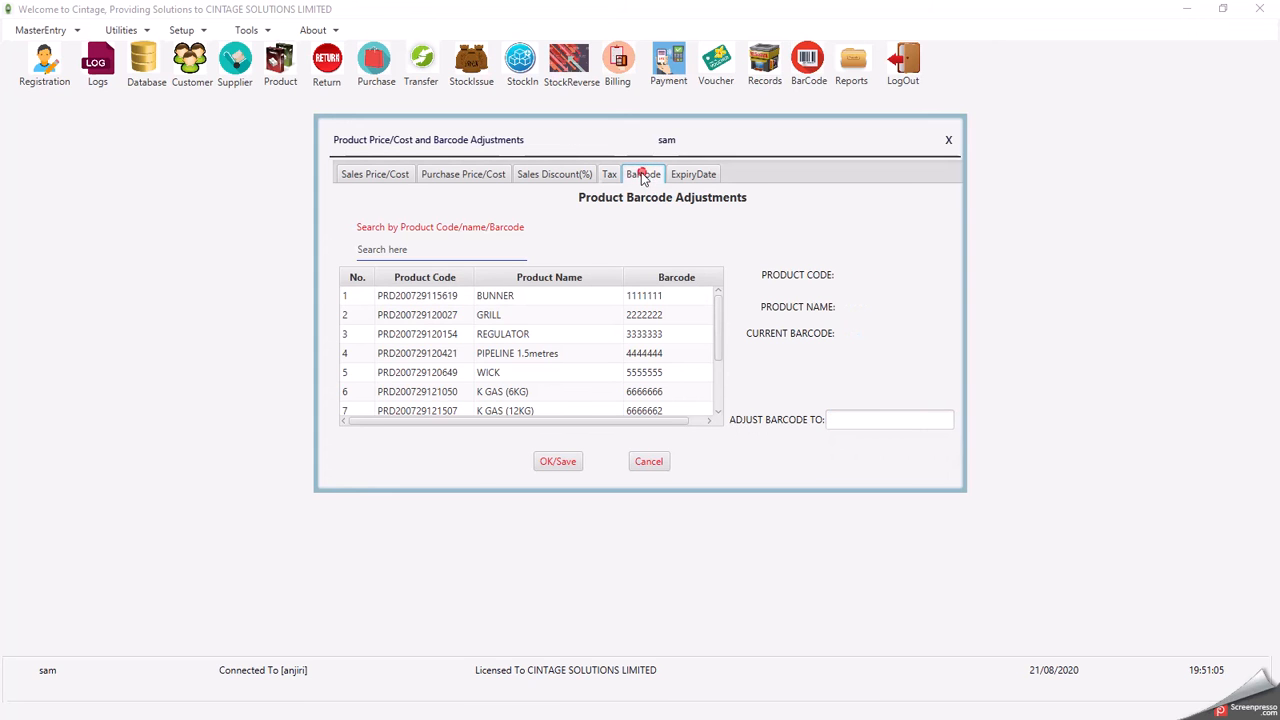
click(455, 298)
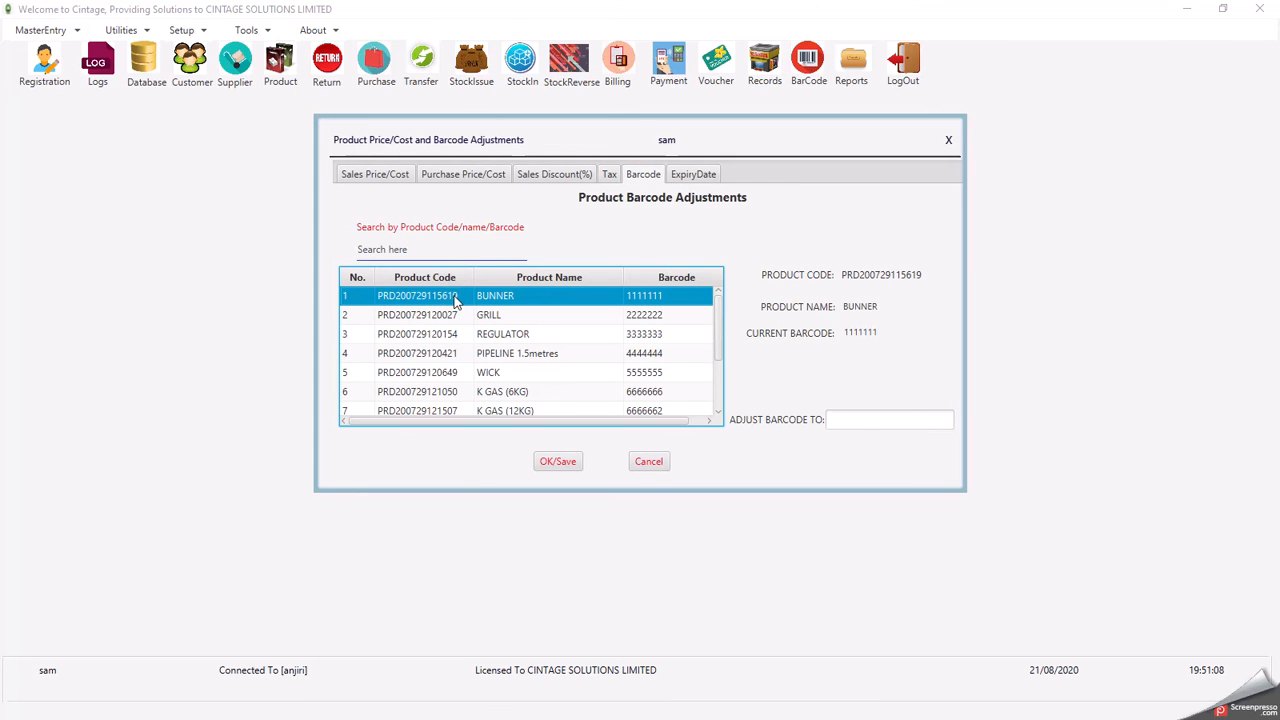
click(469, 315)
key(Down)
key(Down)
key(Down)
key(Down)
key(Down)
key(Down)
key(Down)
key(Up)
key(Up)
key(Up)
key(Up)
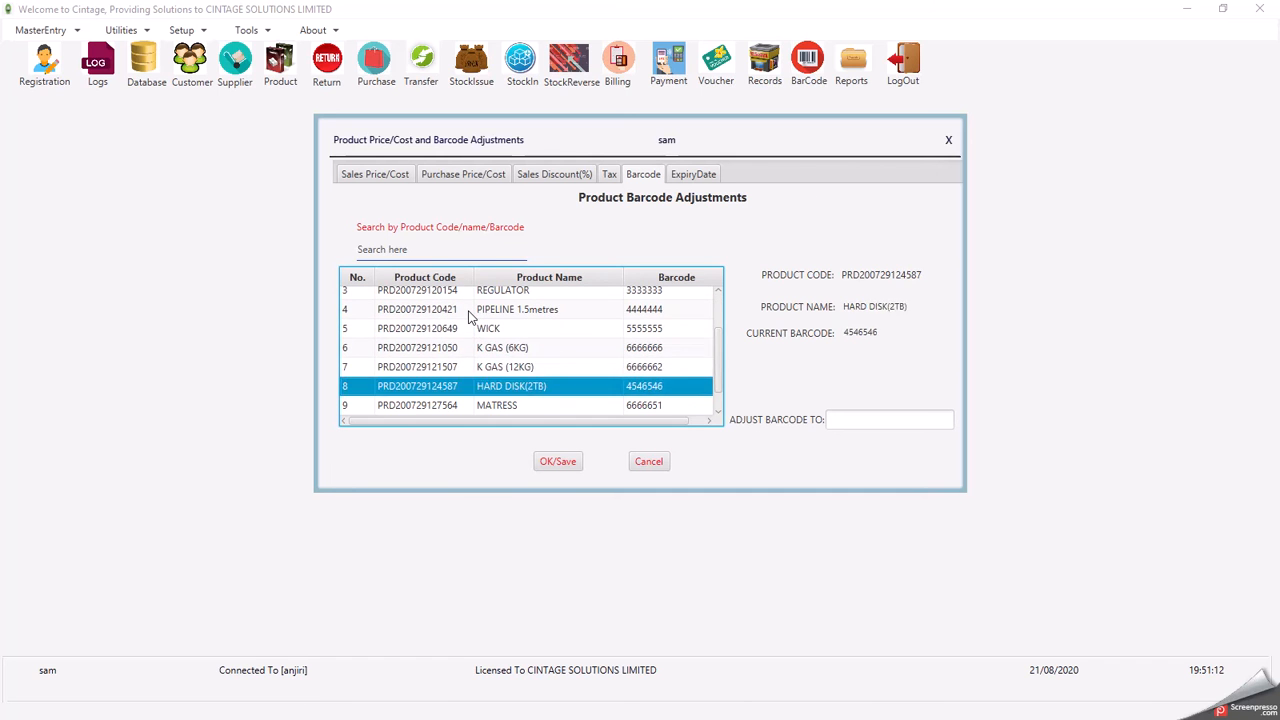
key(Up)
key(Up)
key(Up)
key(Up)
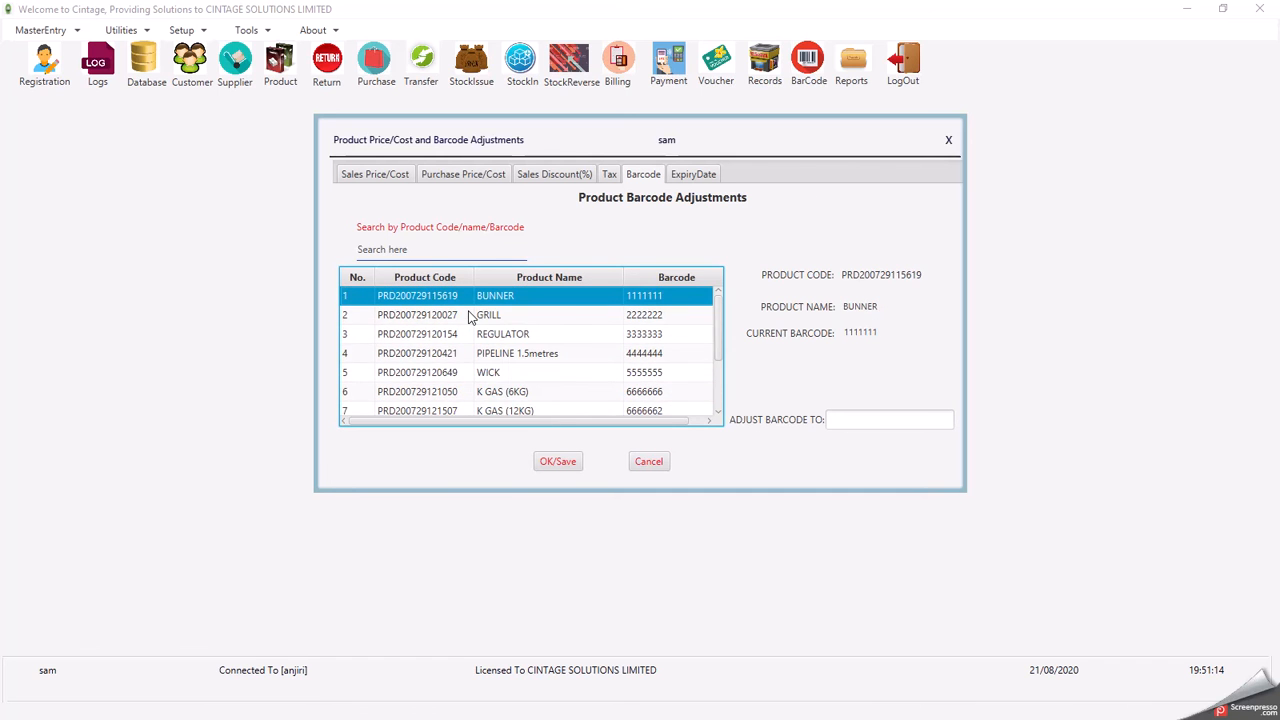
click(490, 318)
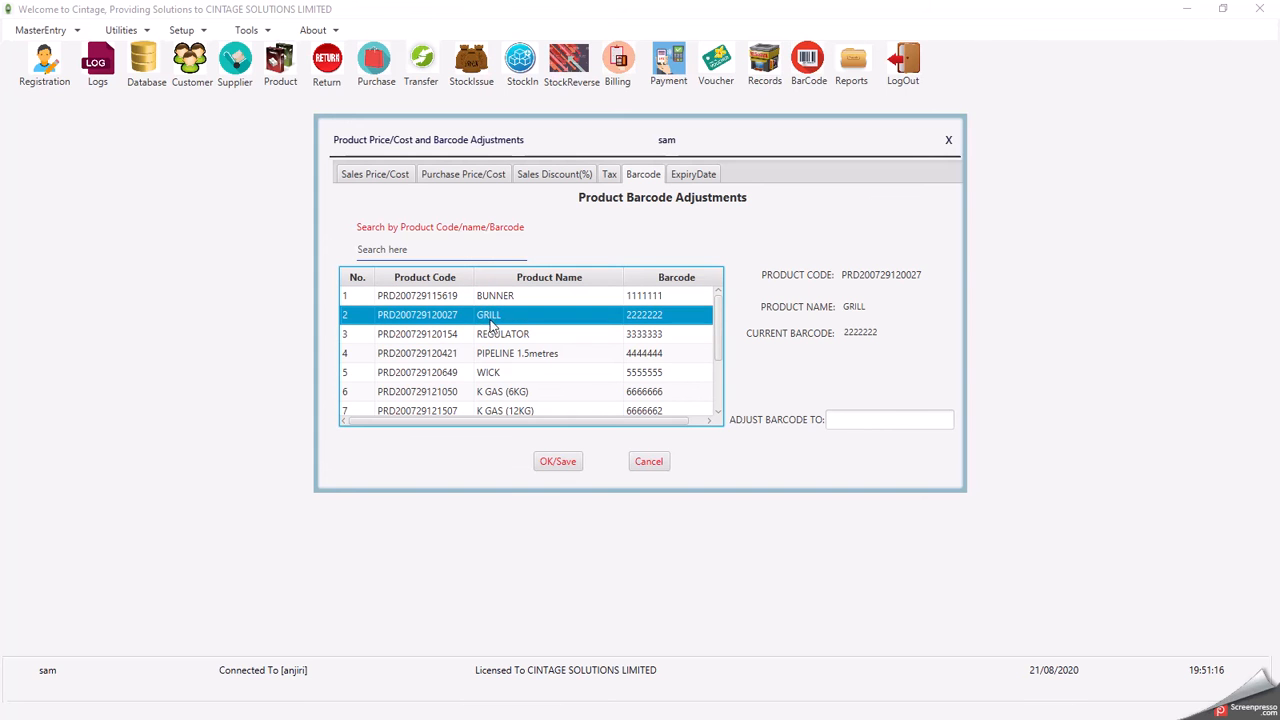
click(491, 338)
click(493, 355)
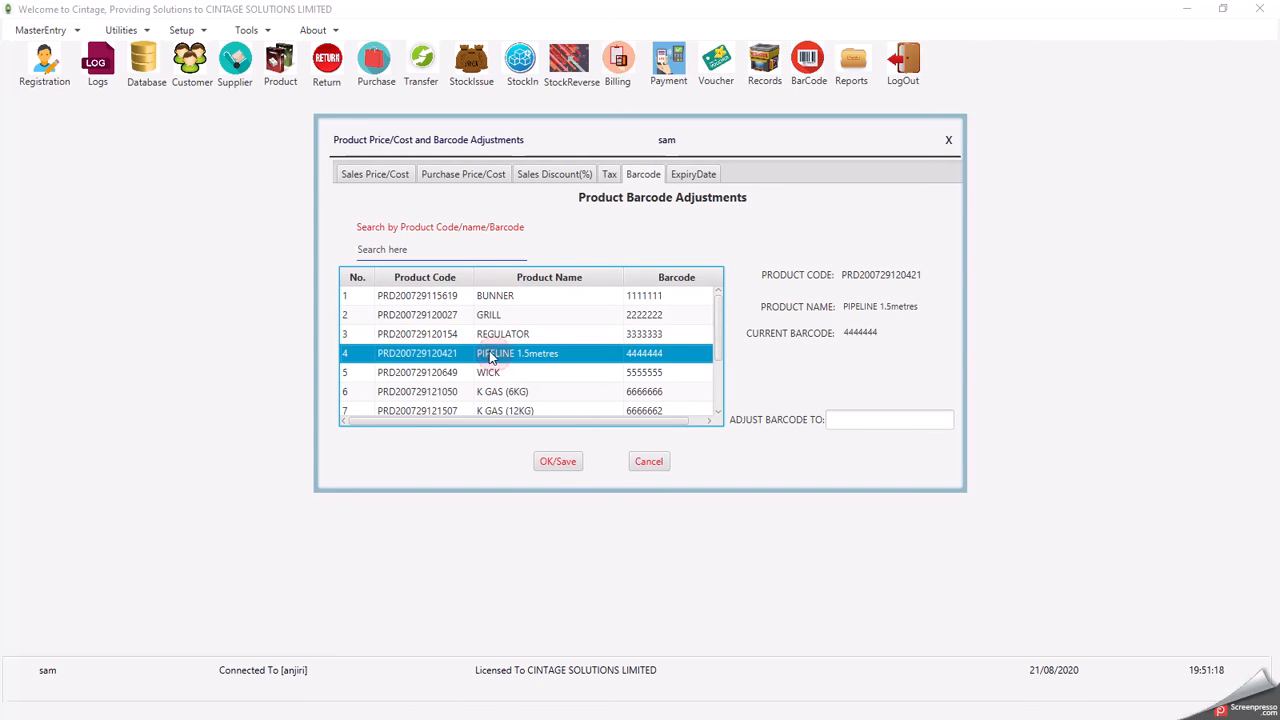
- Close the price adjustments and save Setup's transaction mode as 'Billing to affect Stock/Inventory'
click(949, 142)
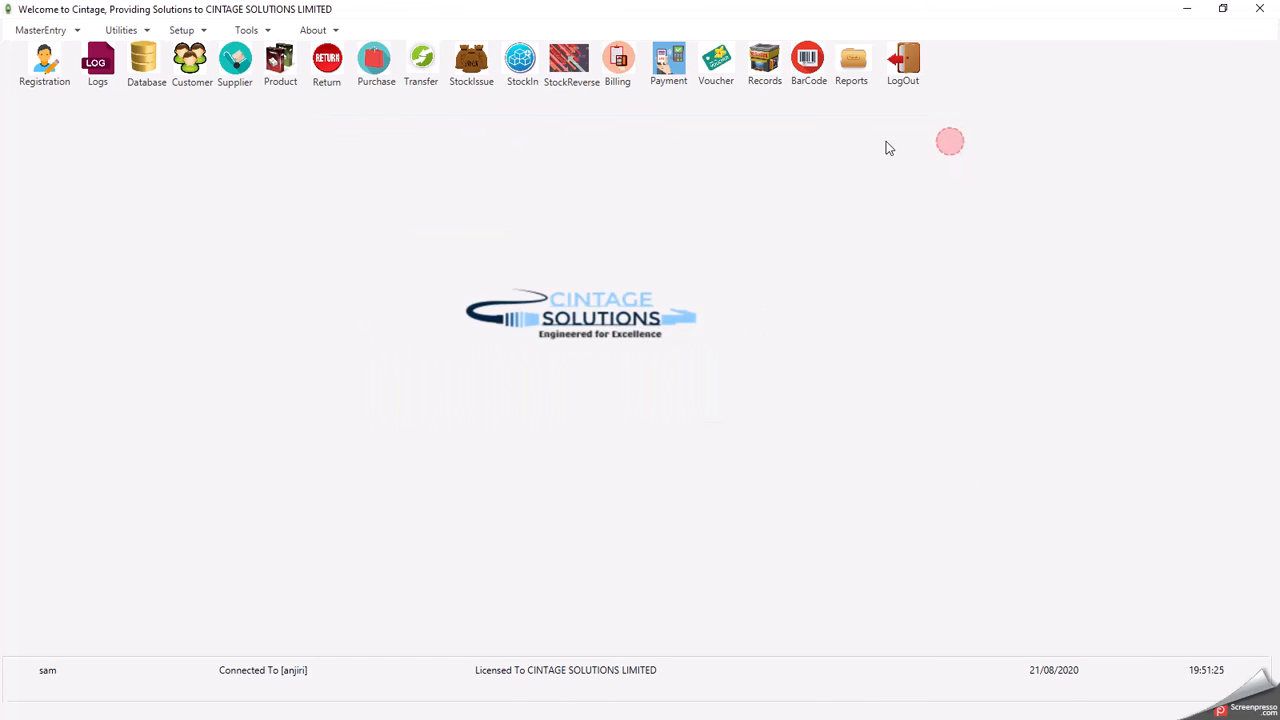
click(124, 35)
click(181, 35)
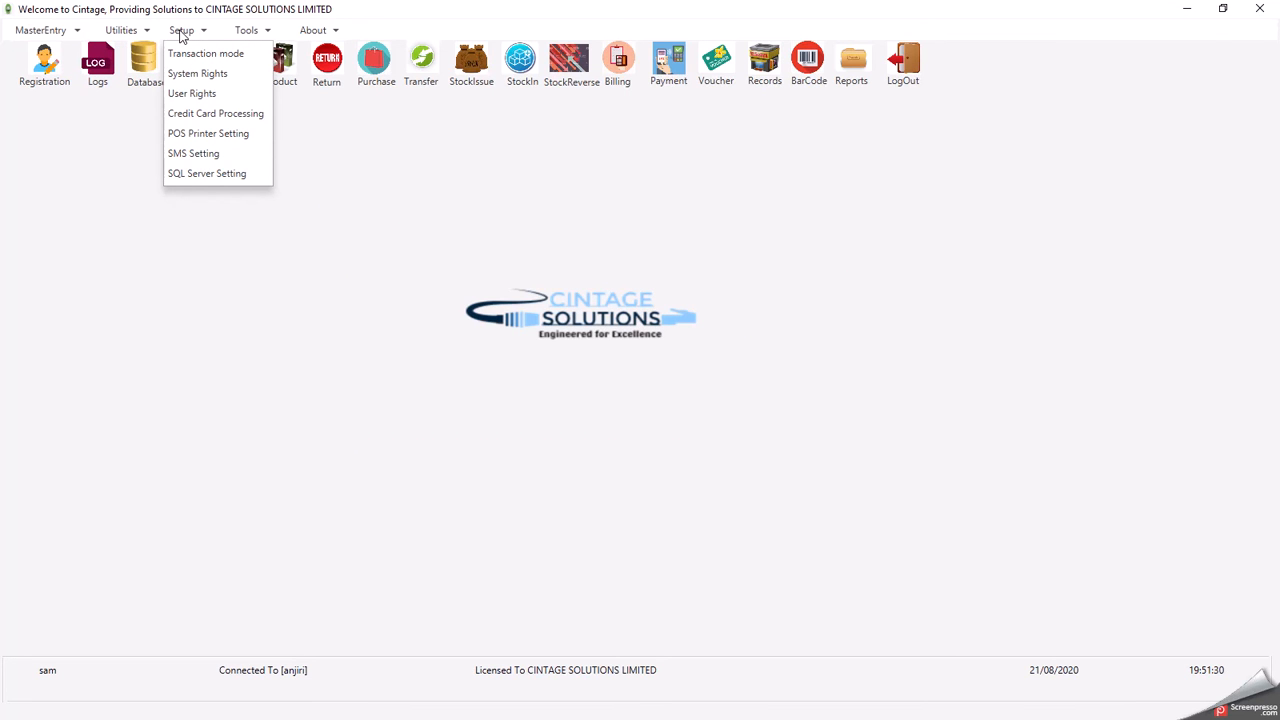
click(188, 54)
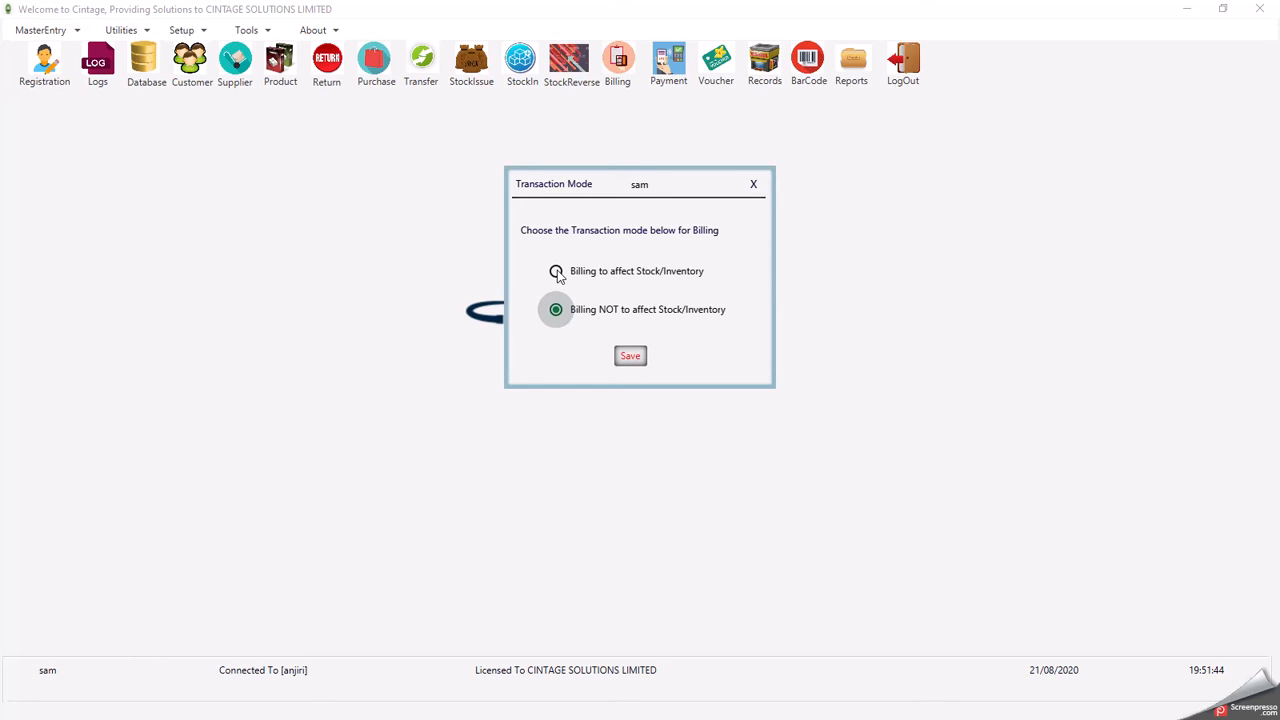
click(556, 271)
click(556, 311)
click(556, 271)
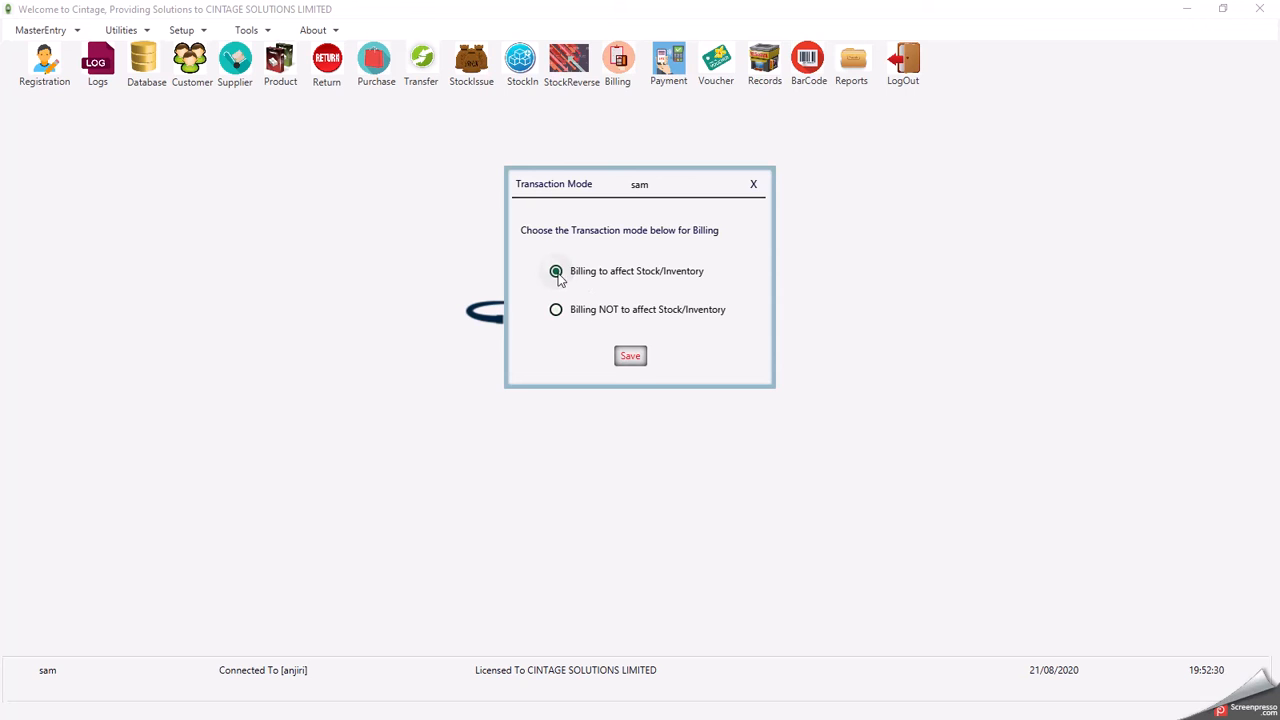
click(632, 356)
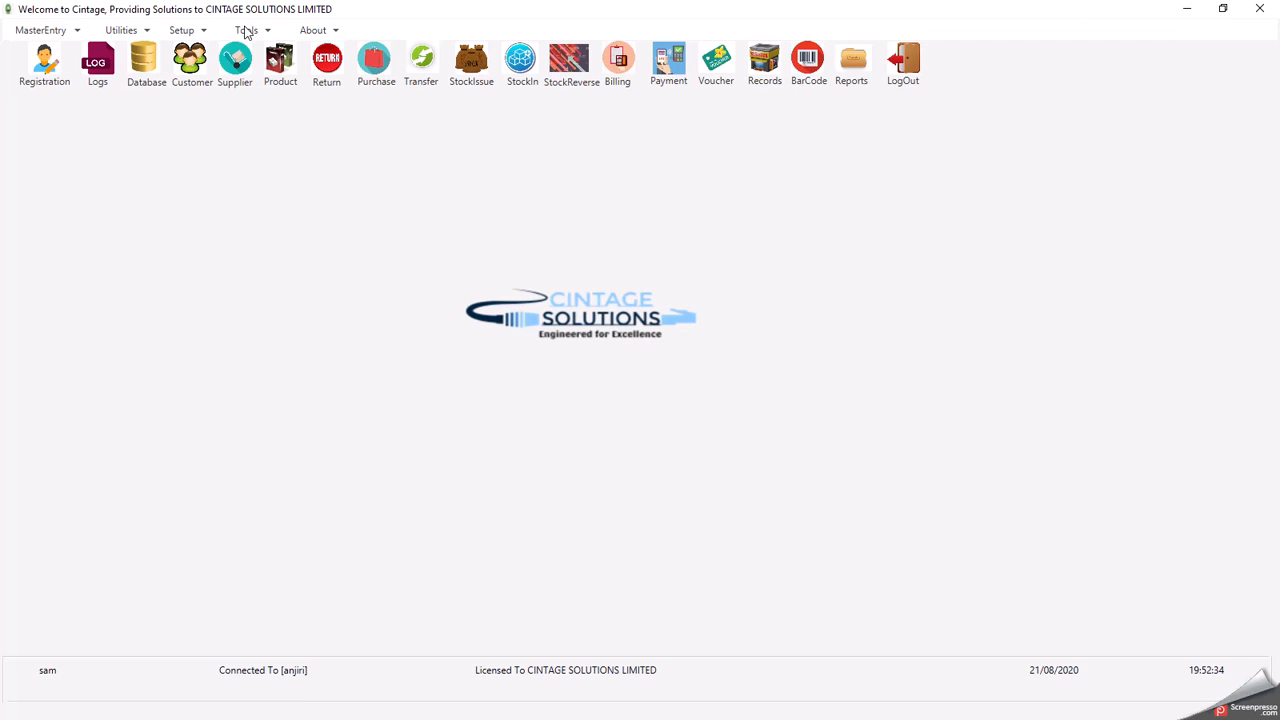
- Open System Rights and look through the BackOffice, Receipt and Secondary BackUp tabs
click(188, 33)
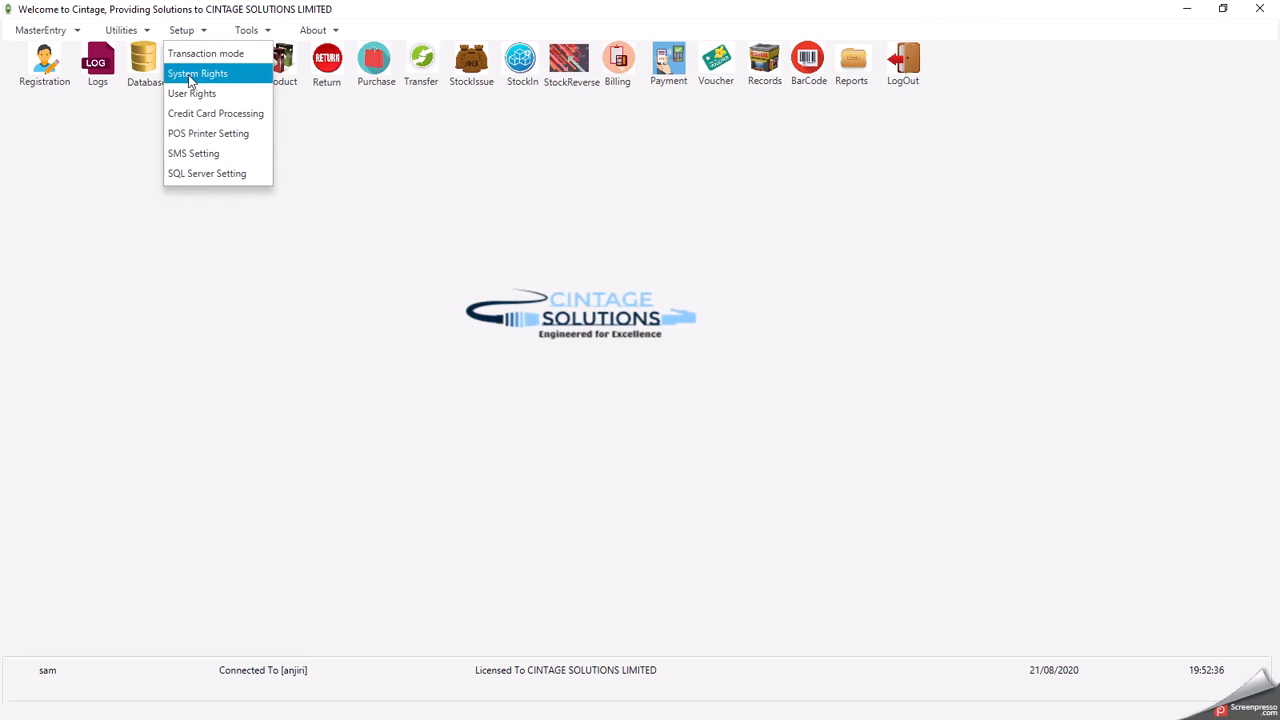
click(190, 76)
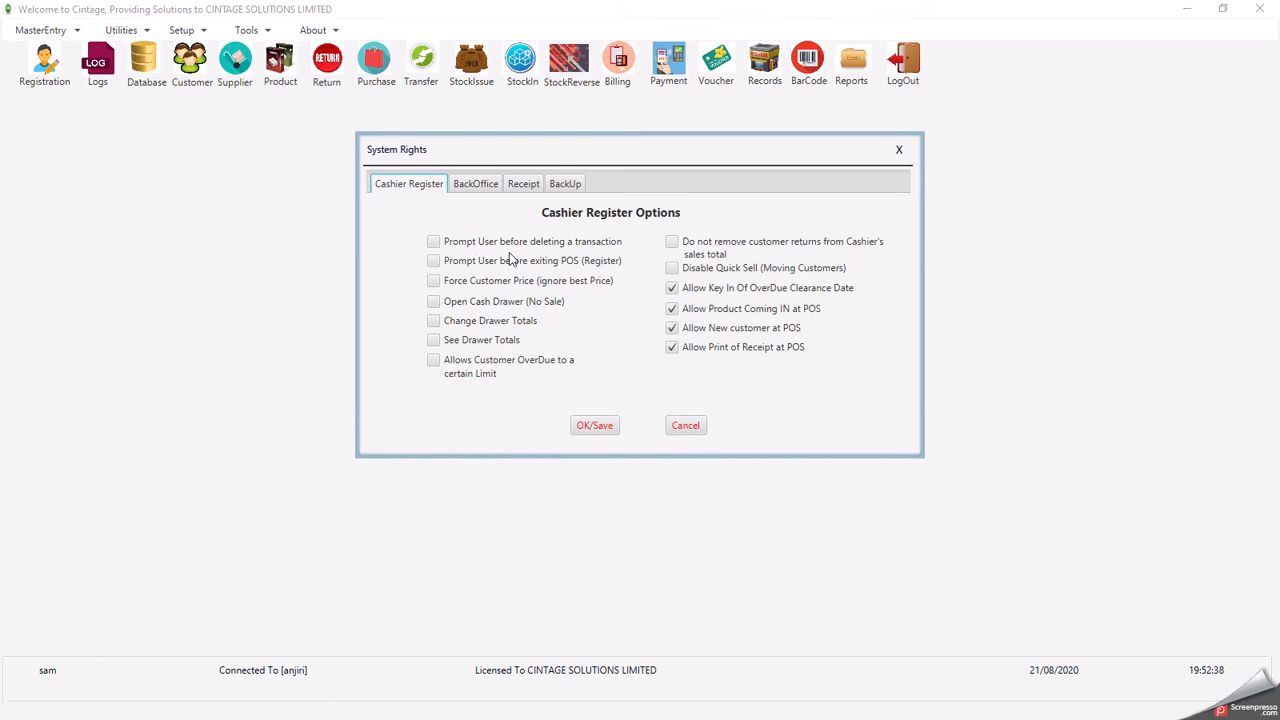
click(402, 189)
click(475, 188)
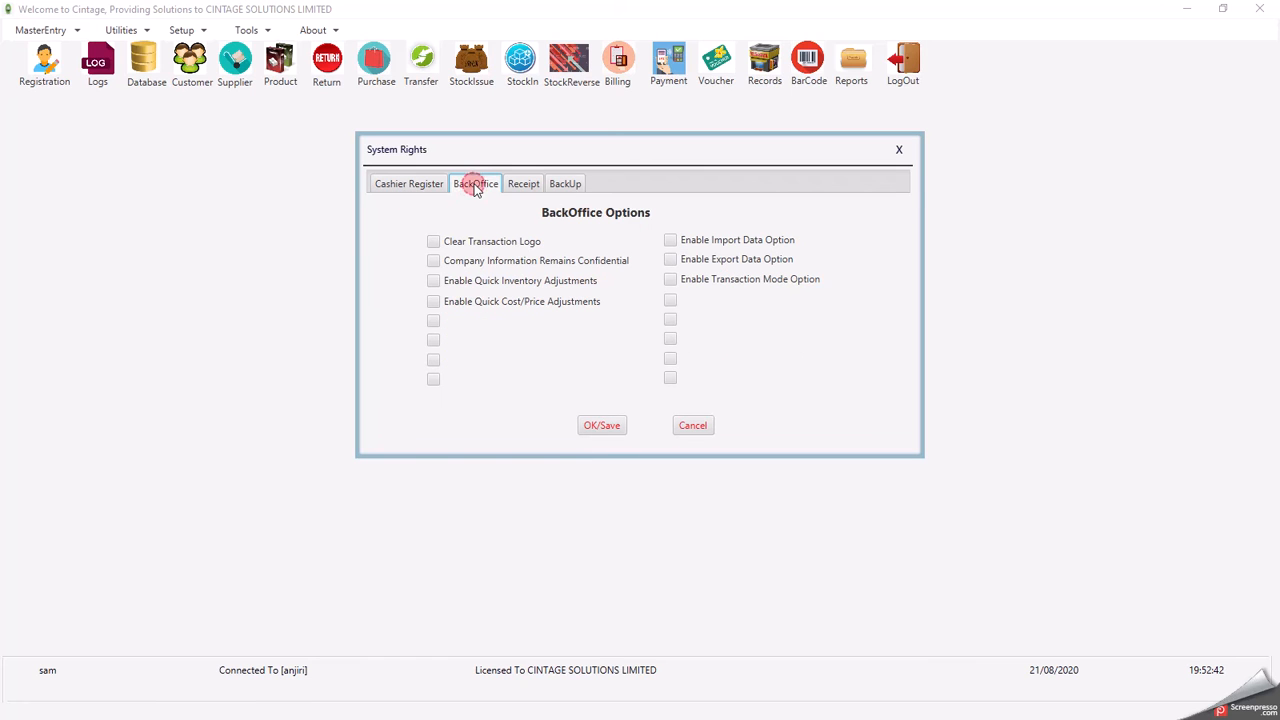
click(524, 185)
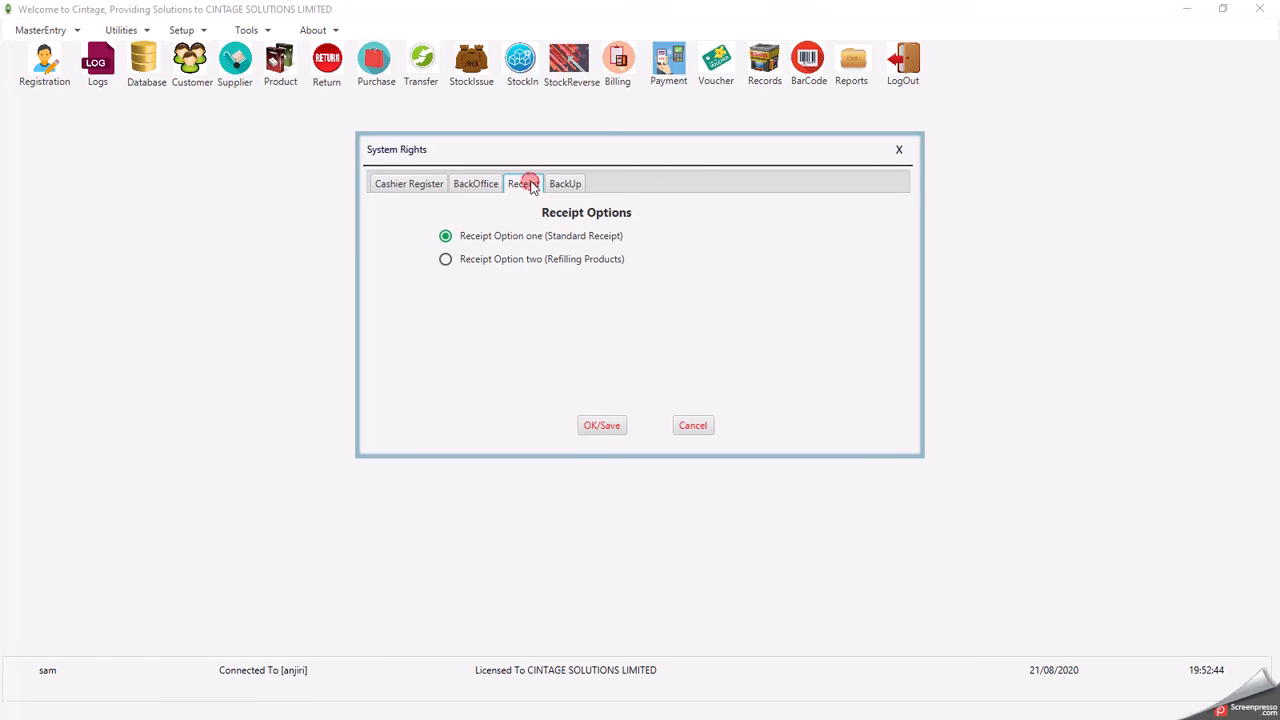
click(565, 185)
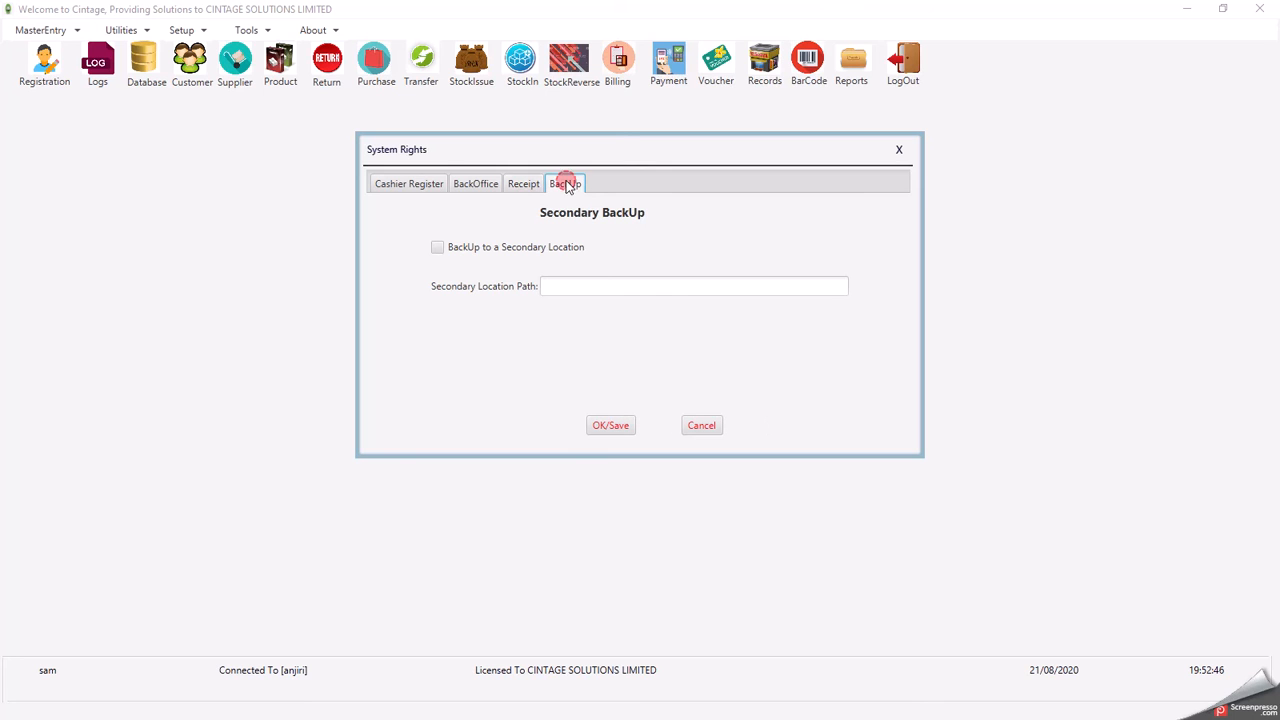
- On the Cashier Register tab, untick and re-tick 'Allow Key In Of OverDue Clearance Date'
click(406, 184)
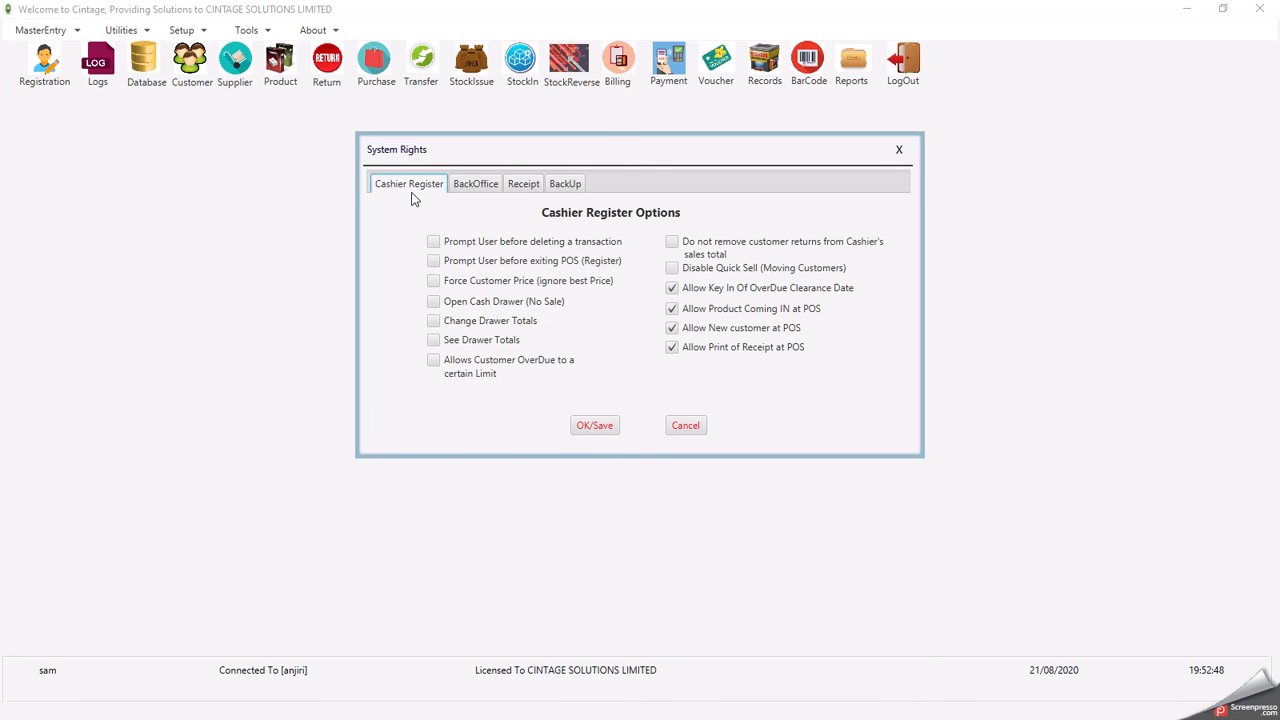
click(672, 288)
click(672, 288)
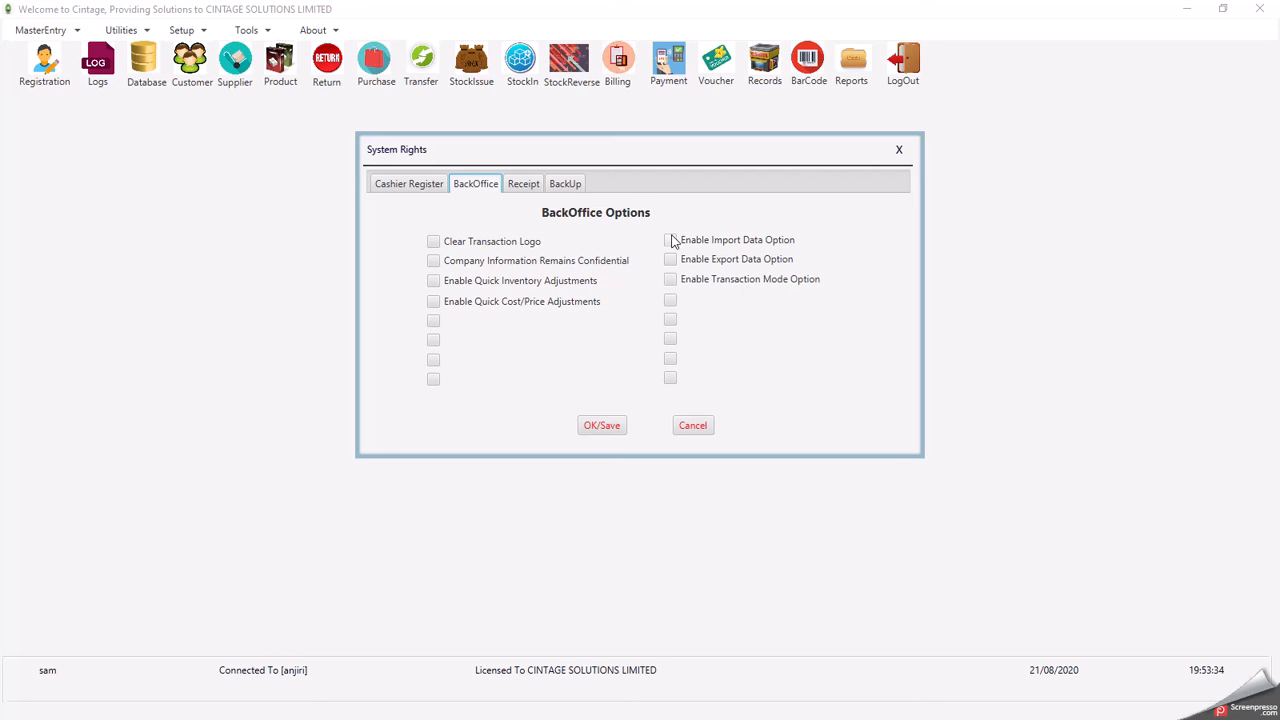
- View the Receipt and Secondary BackUp tabs, then close System Rights
click(523, 184)
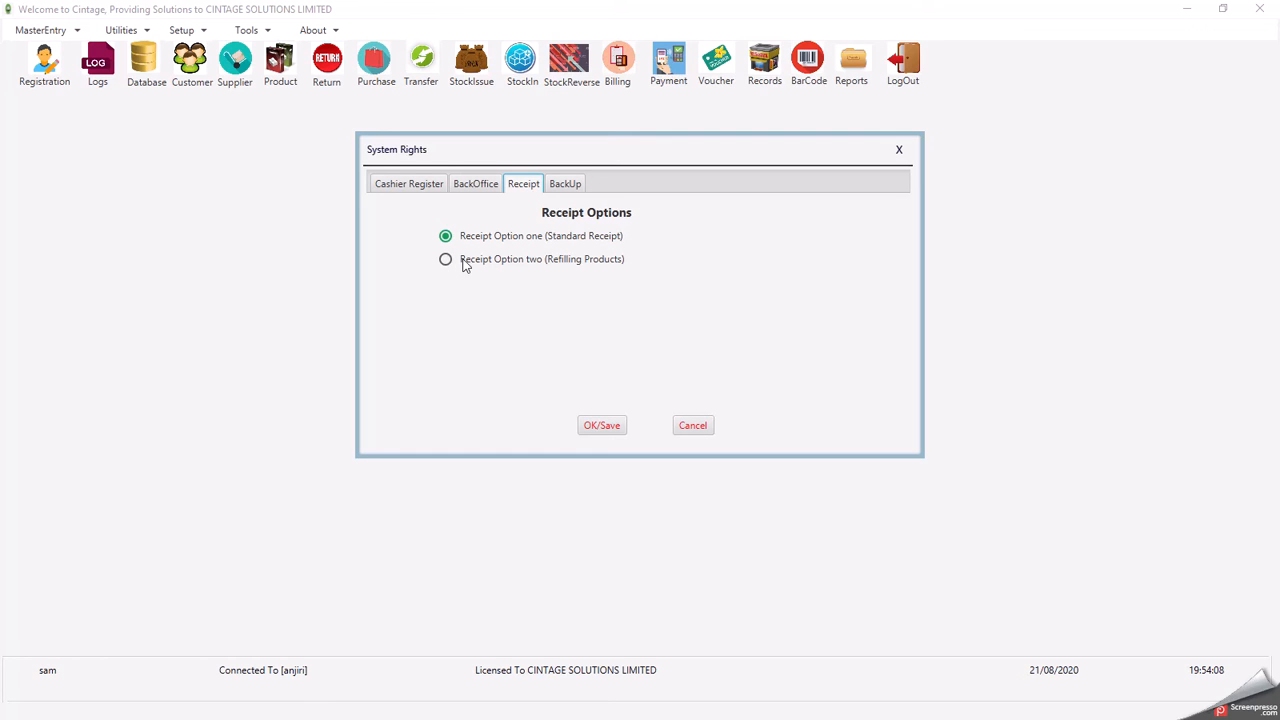
click(568, 185)
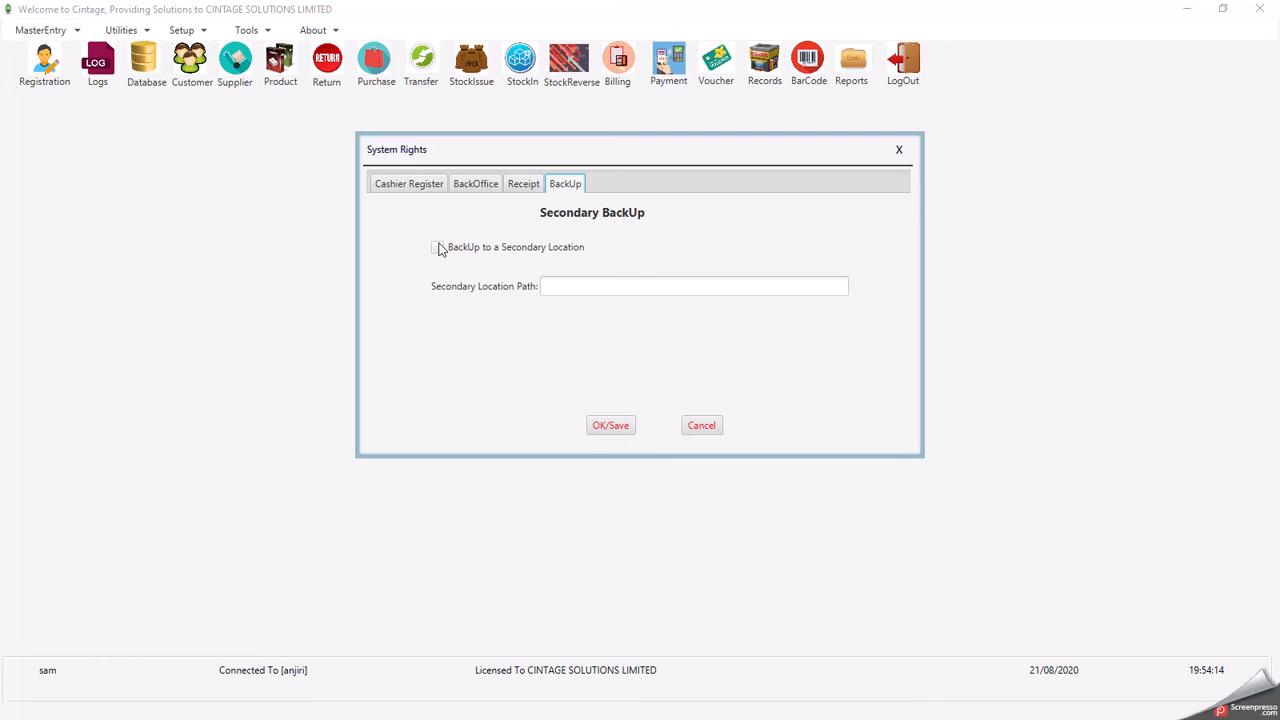
click(899, 150)
- Open Setup > User Rights and select the admin user to review
click(185, 31)
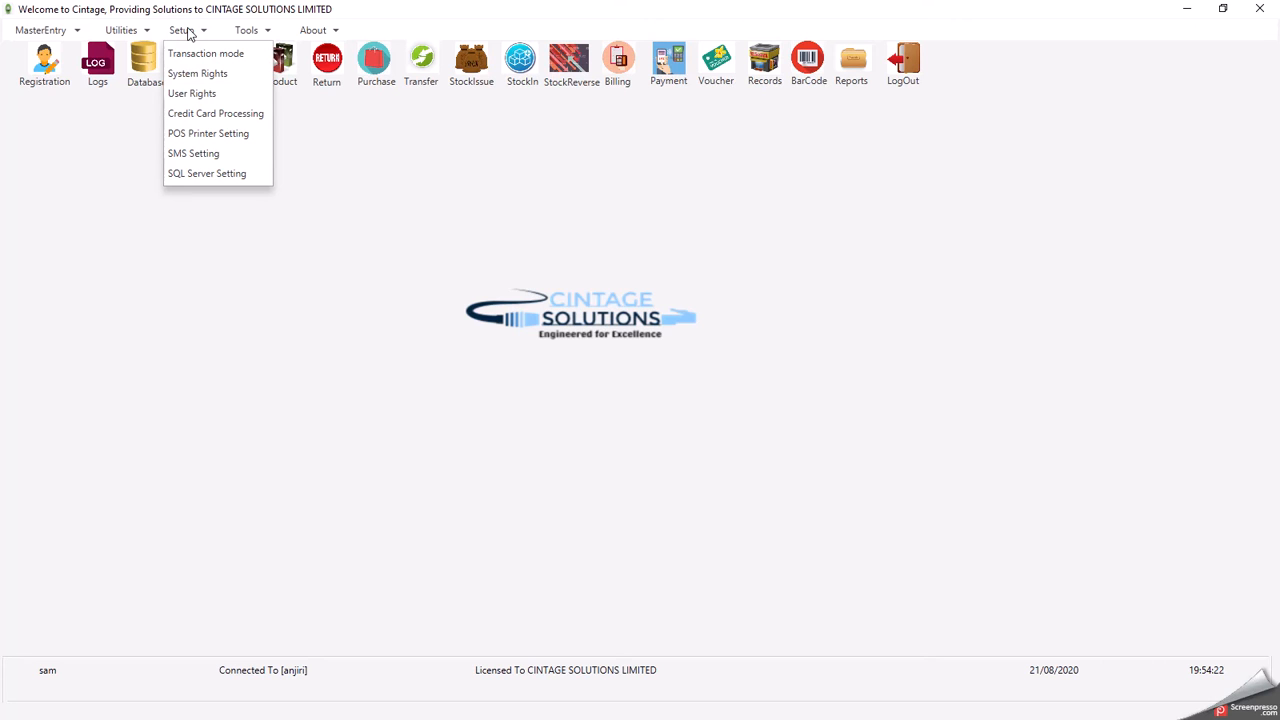
click(190, 93)
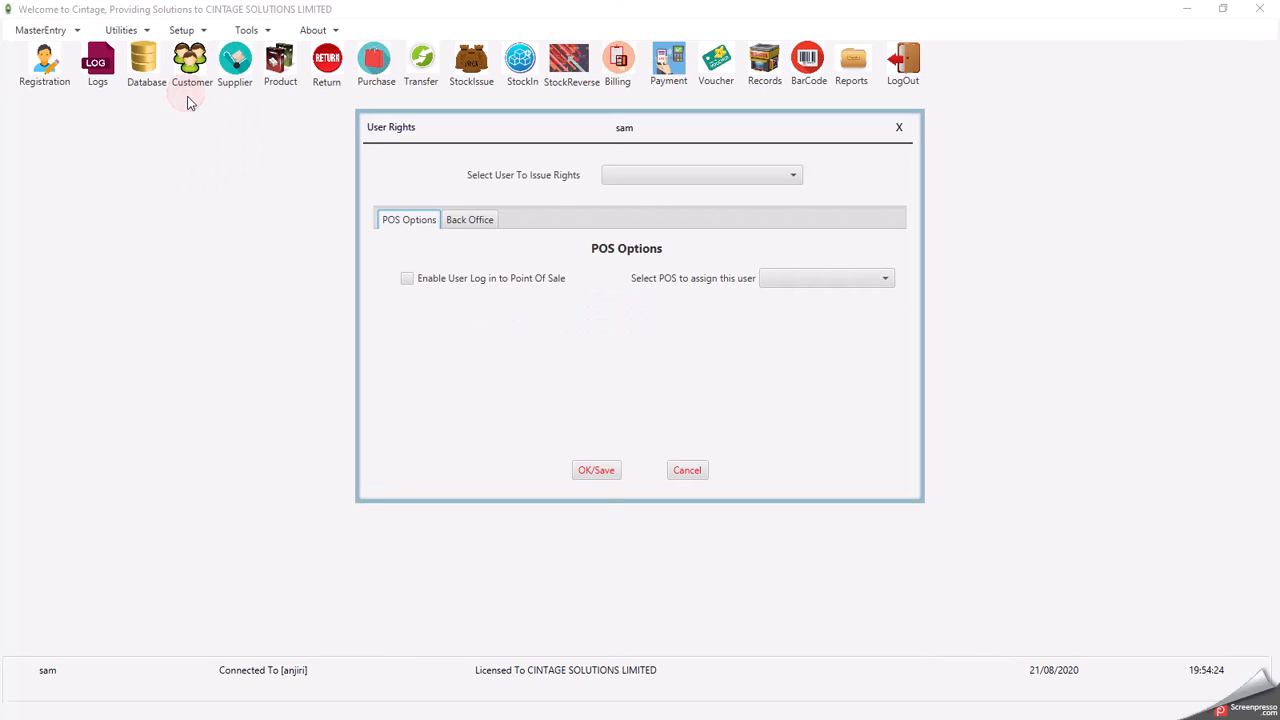
click(677, 175)
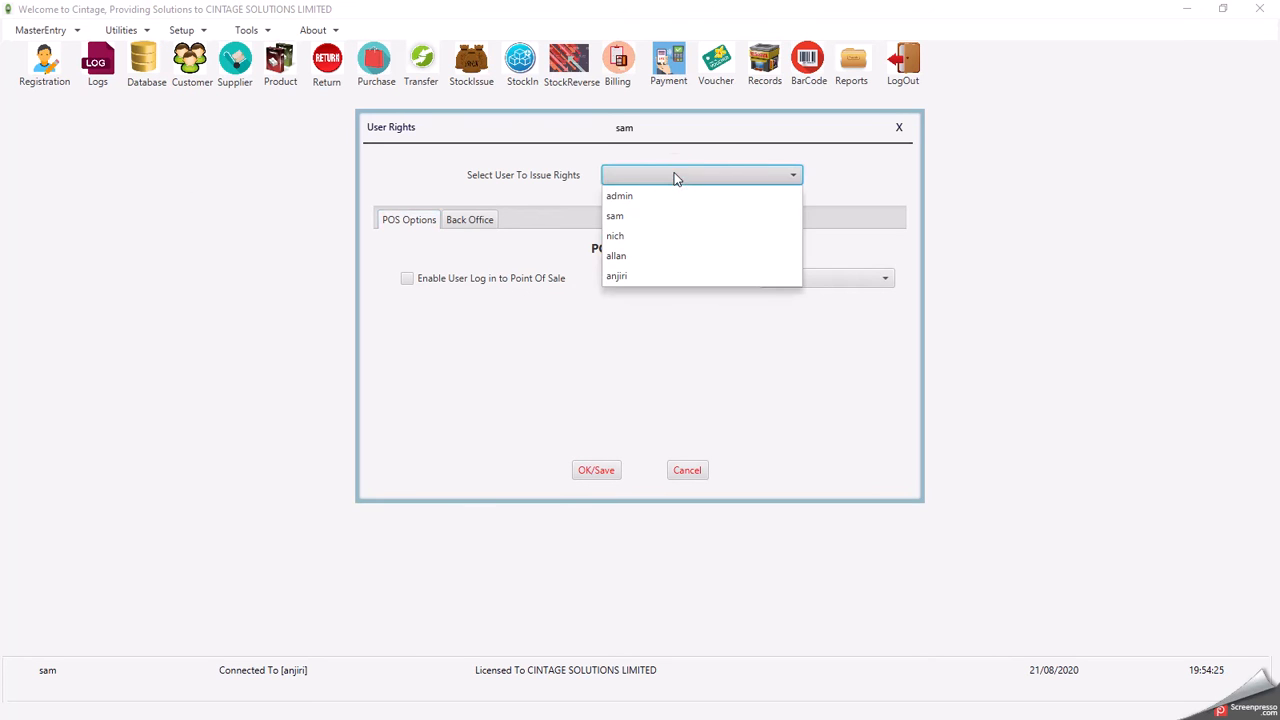
click(620, 197)
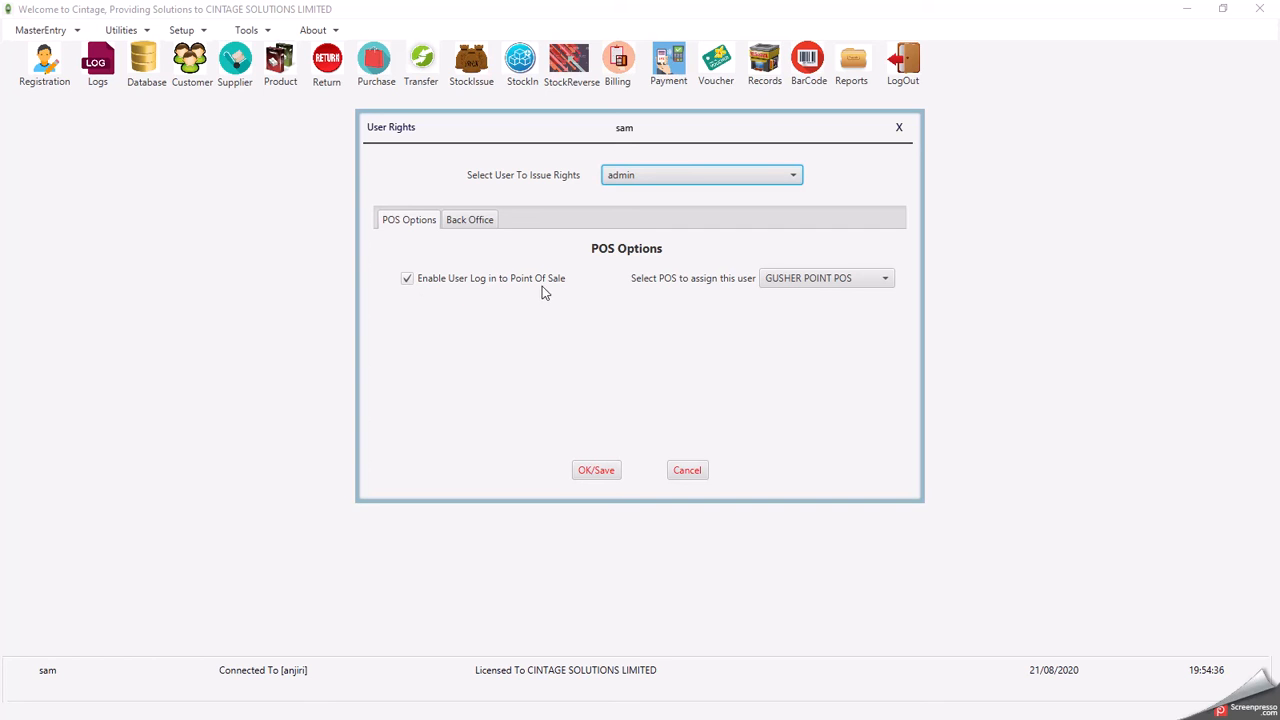
- Toggle the admin's Point Of Sale login off and back on, keeping GUSHER POINT POS assigned
click(407, 280)
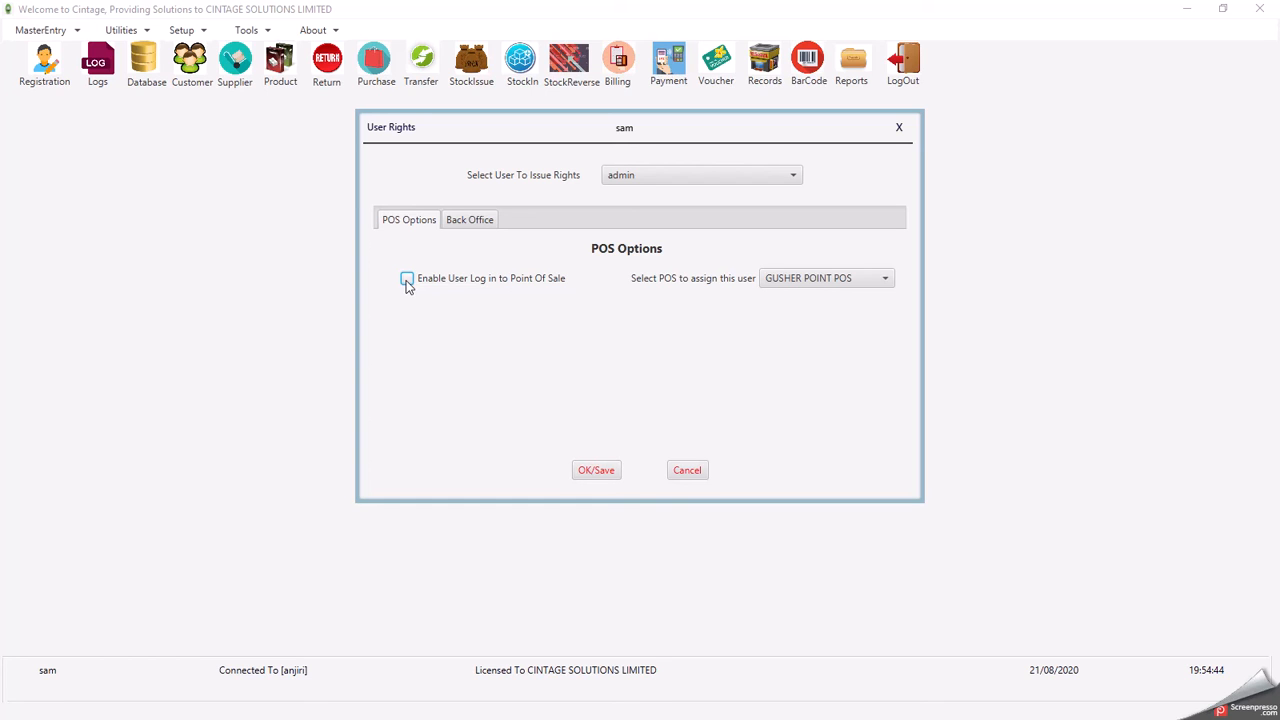
click(407, 280)
click(808, 280)
click(714, 340)
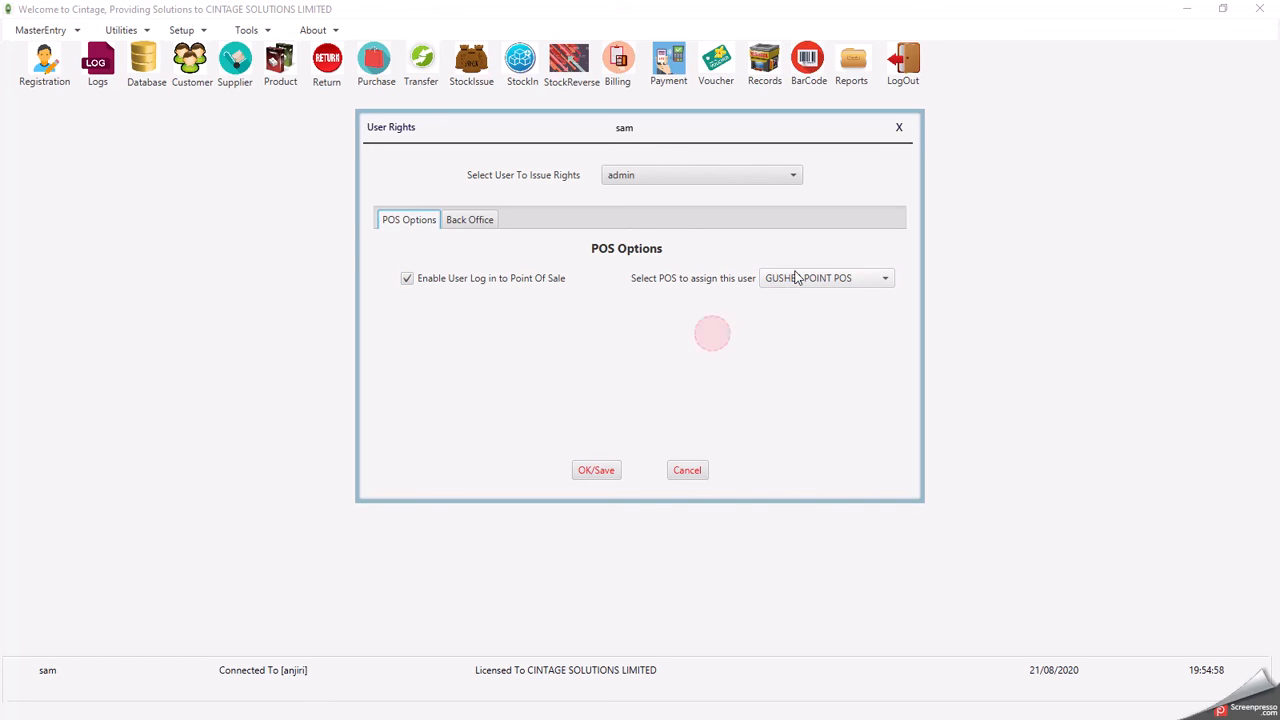
click(800, 280)
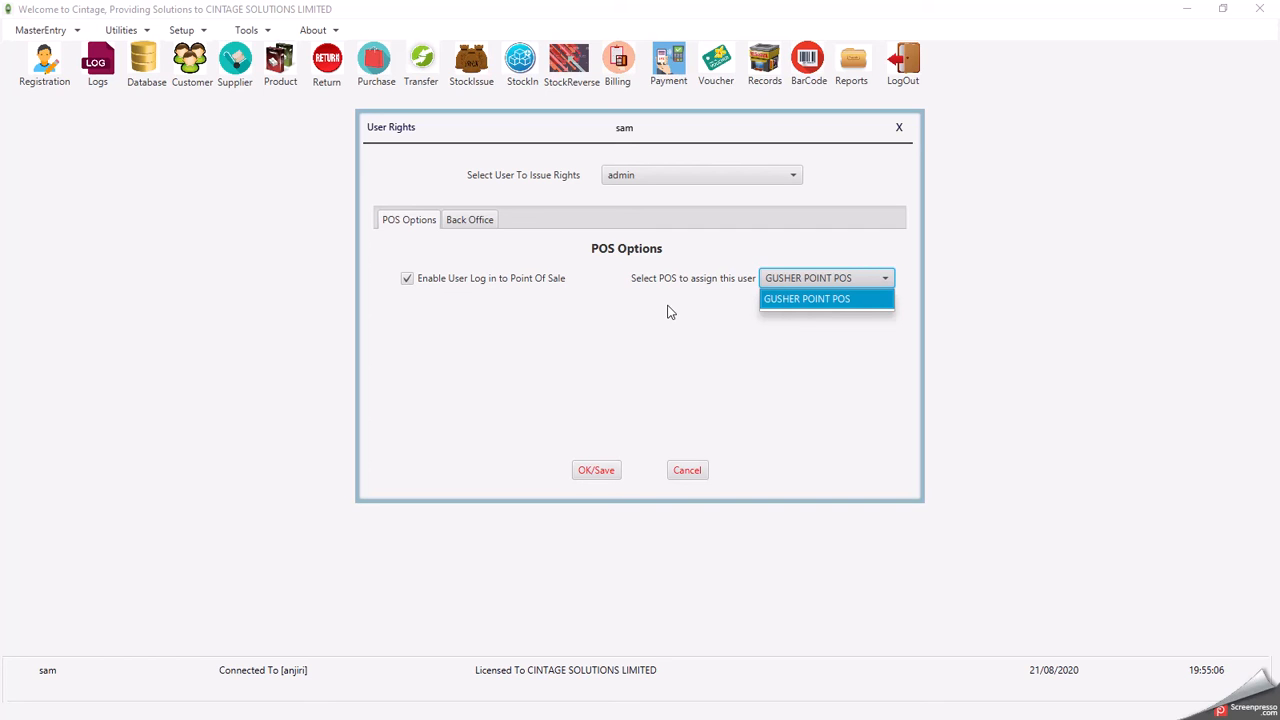
click(707, 290)
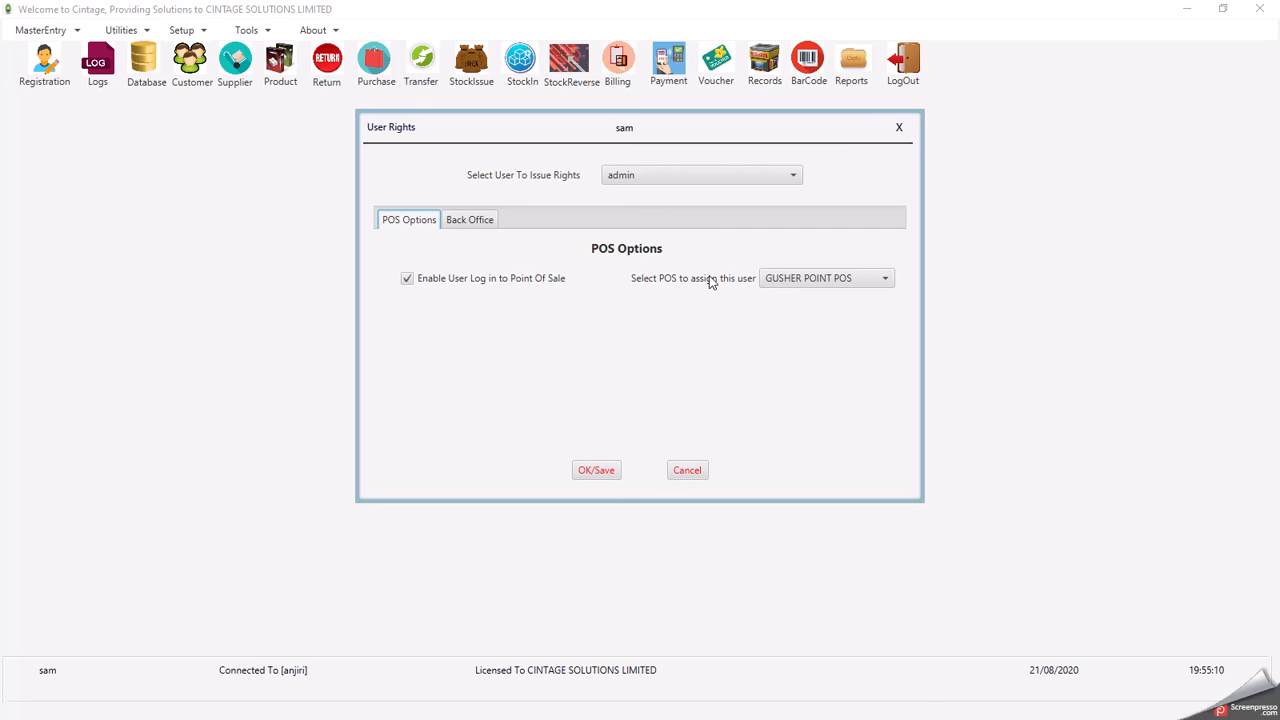
- Switch through other users, ending on one without Point Of Sale access
click(649, 175)
click(641, 217)
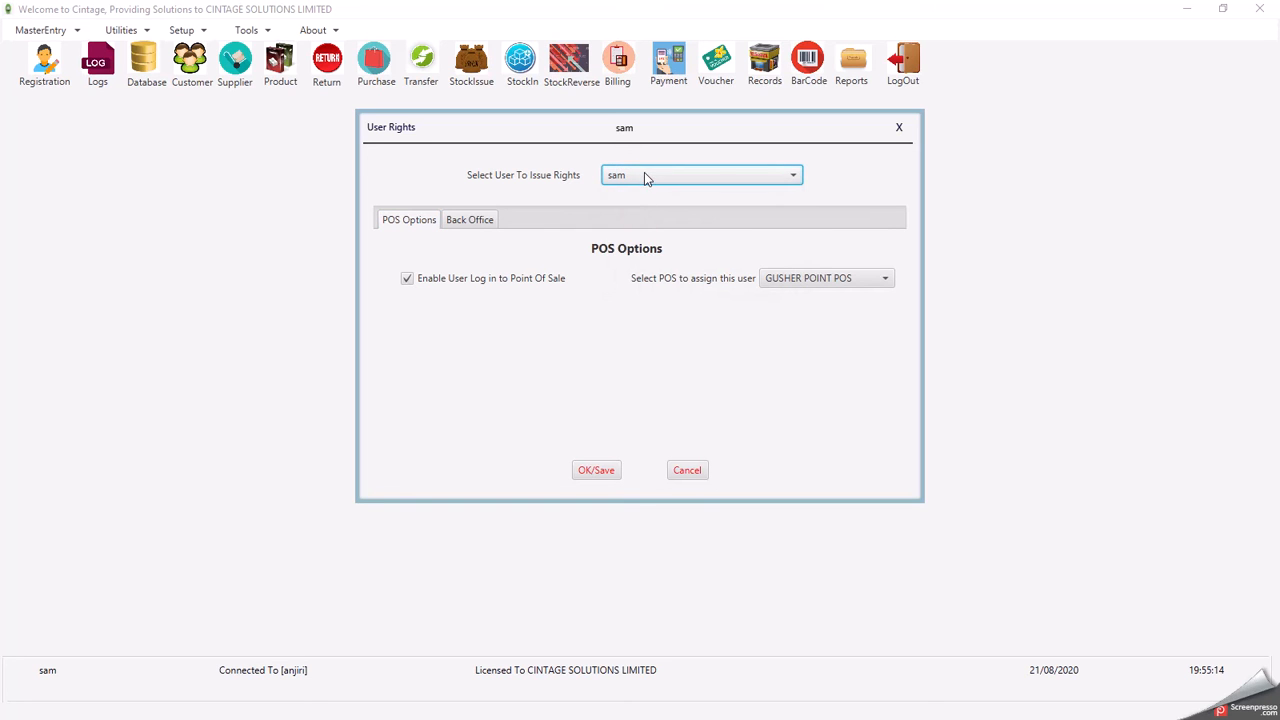
click(689, 177)
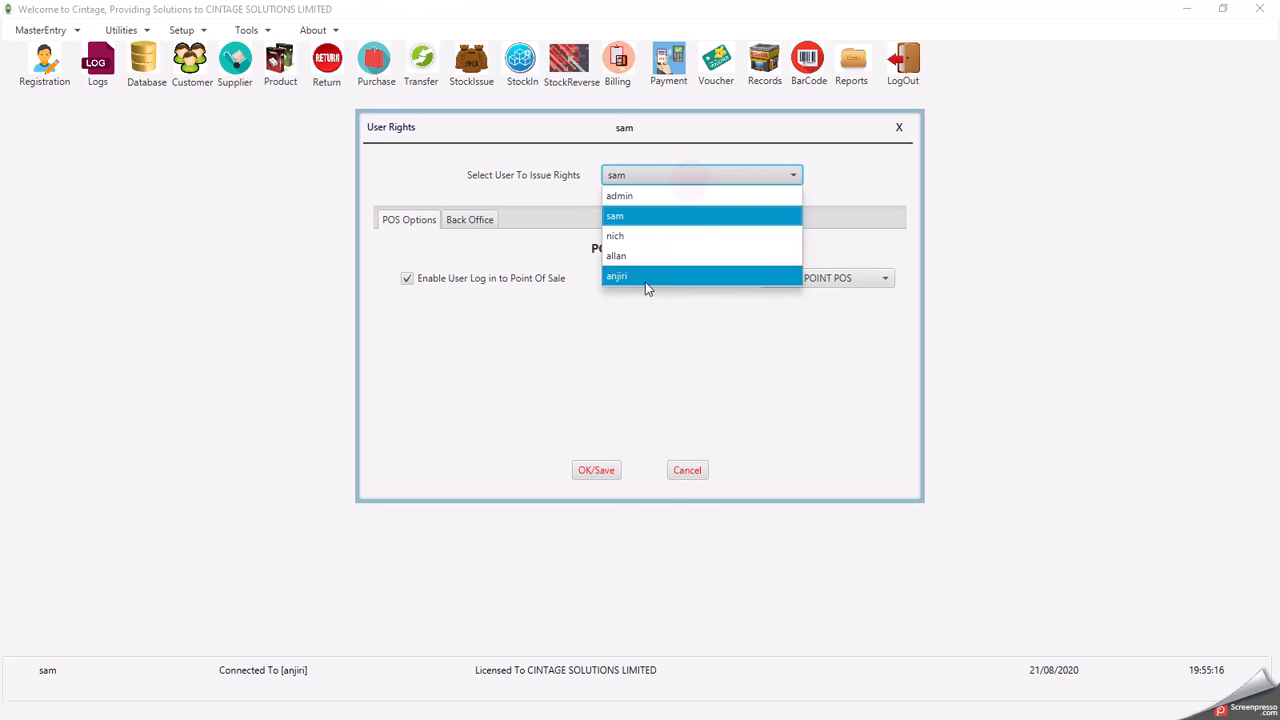
click(641, 242)
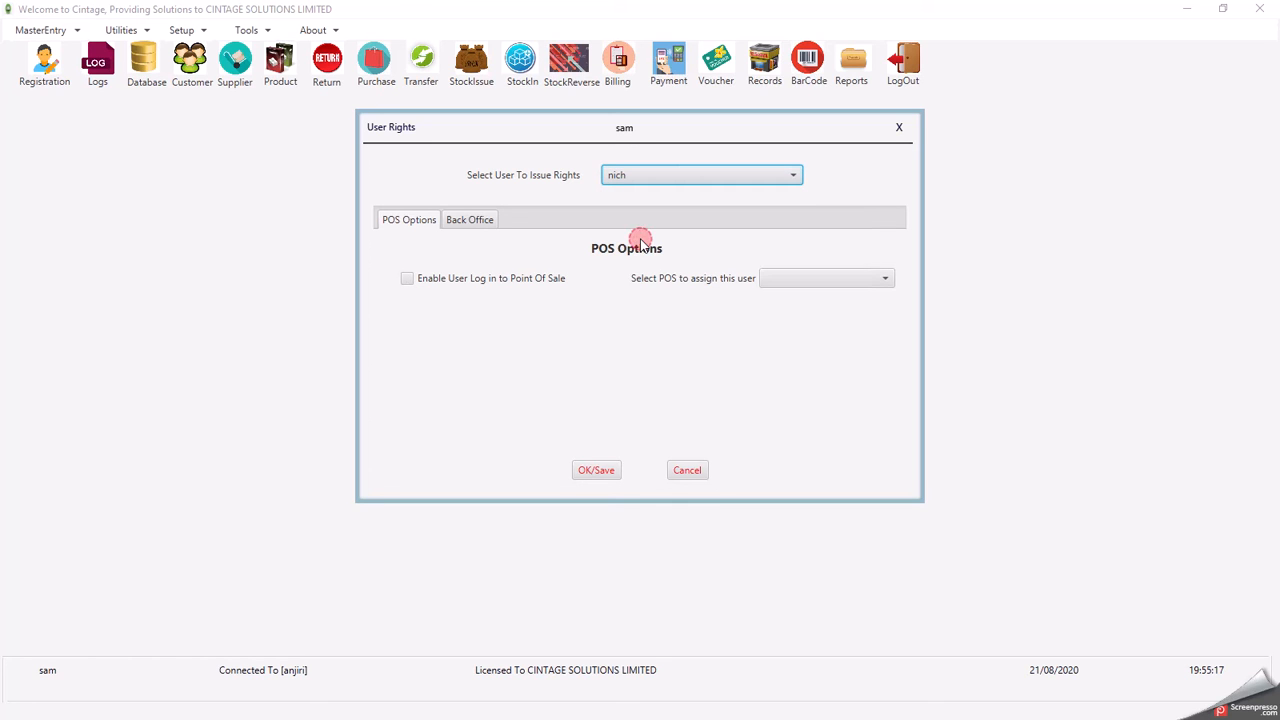
- Leave this user's POS unassigned, check the all-unchecked Back Office permissions, and close User Rights
click(800, 279)
click(677, 315)
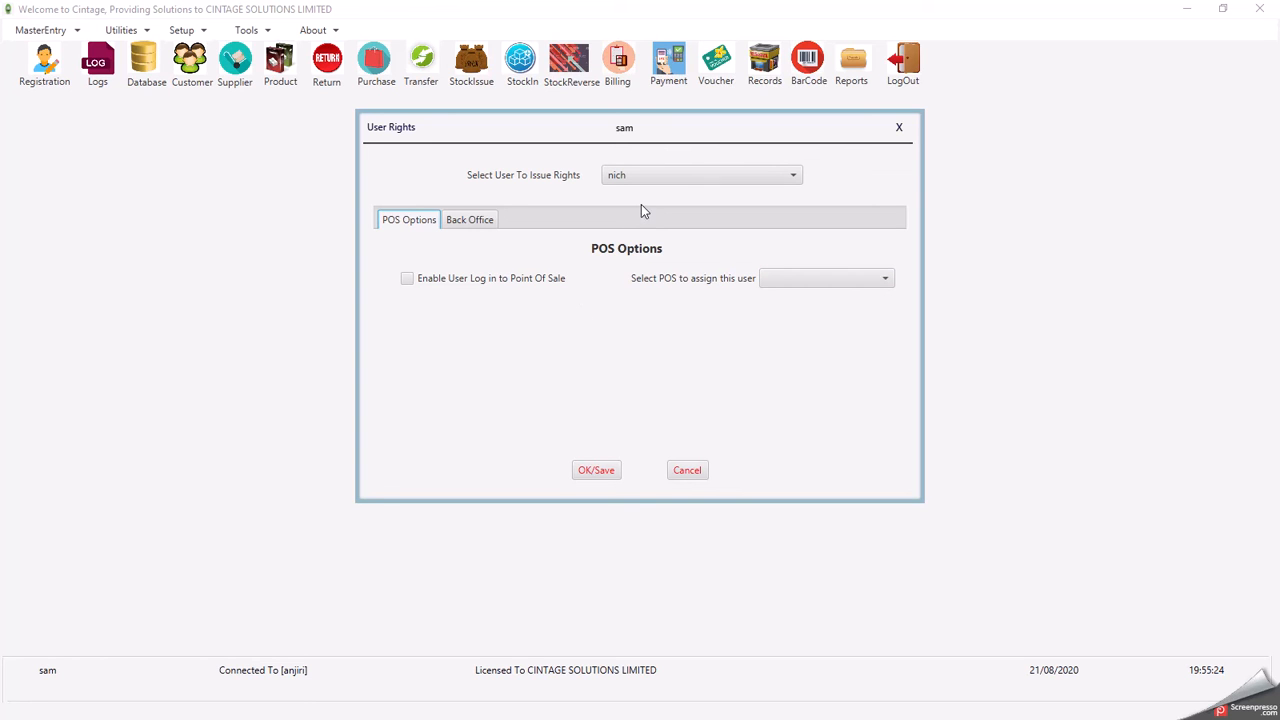
click(474, 226)
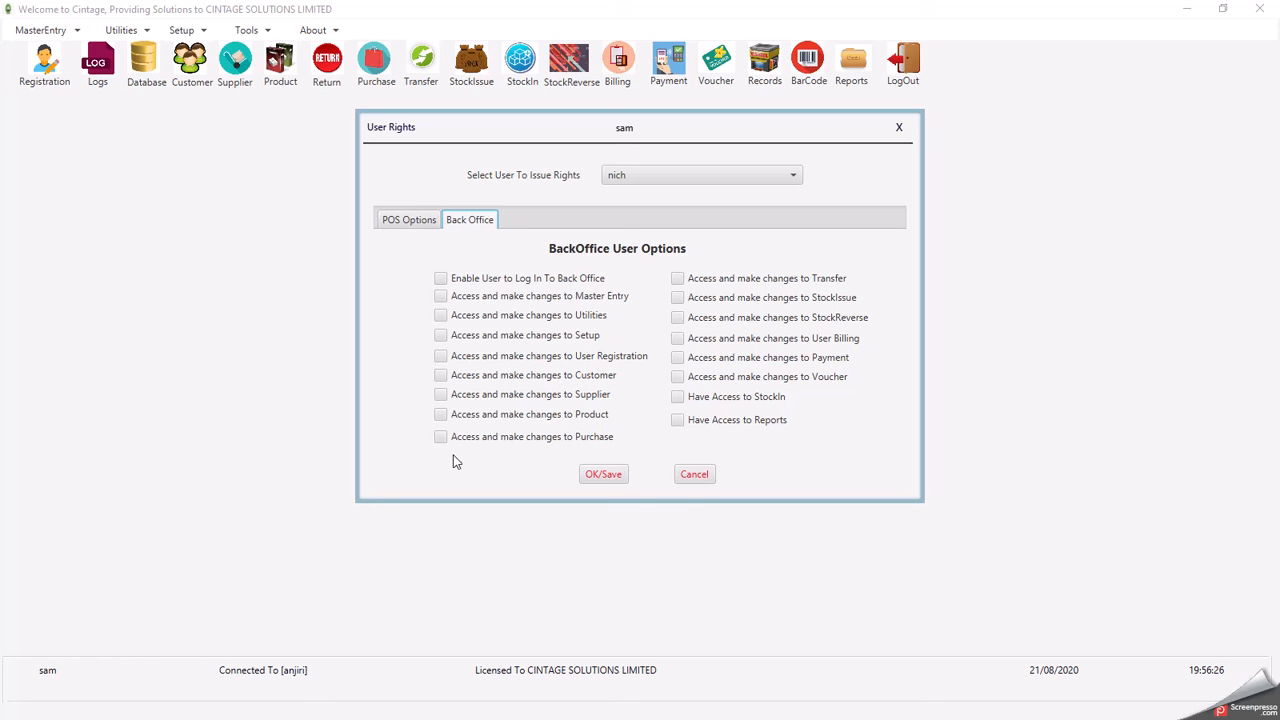
click(900, 130)
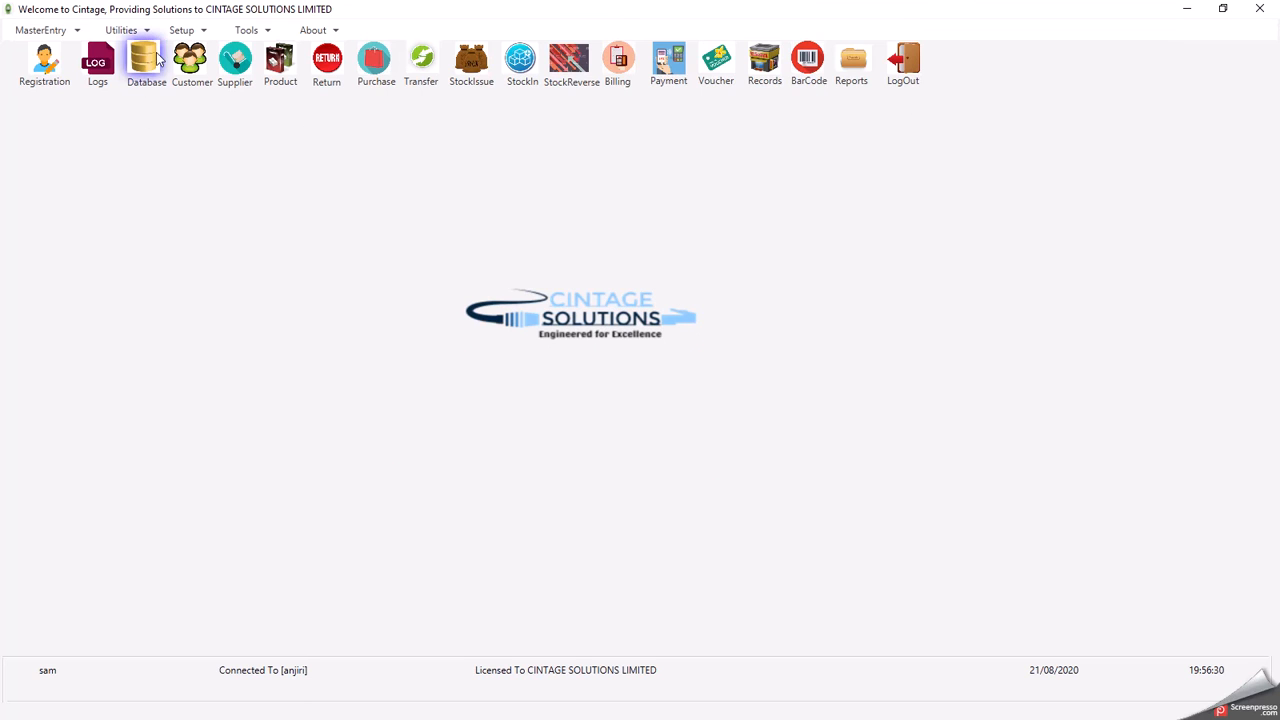
- Minimise Cintage to the desktop and bring up the 'cintage contacts' WordPad document
click(185, 31)
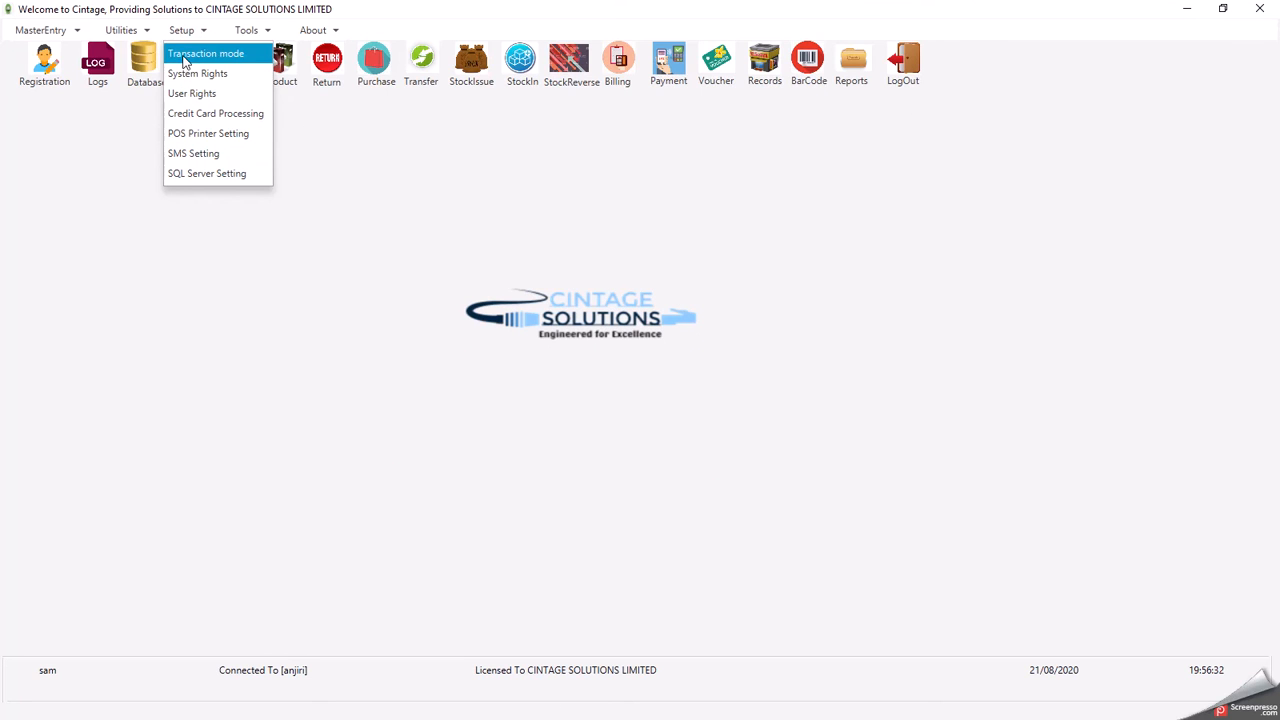
click(373, 148)
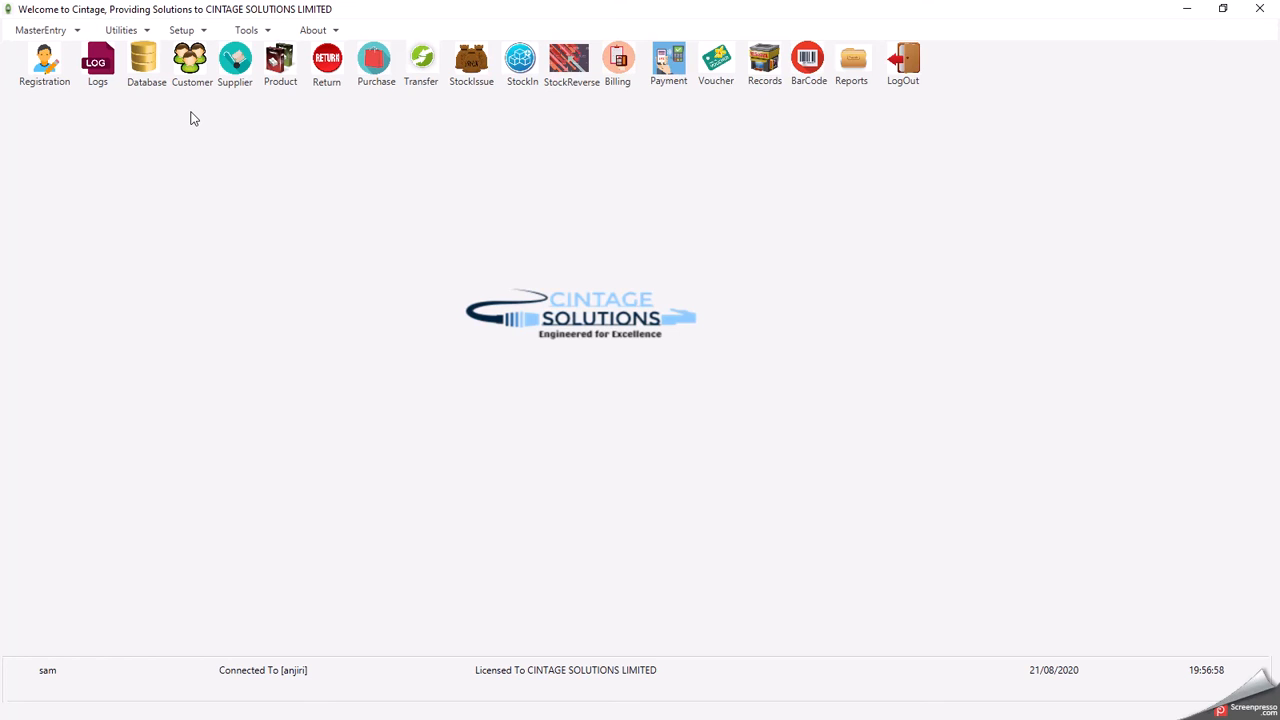
click(1190, 9)
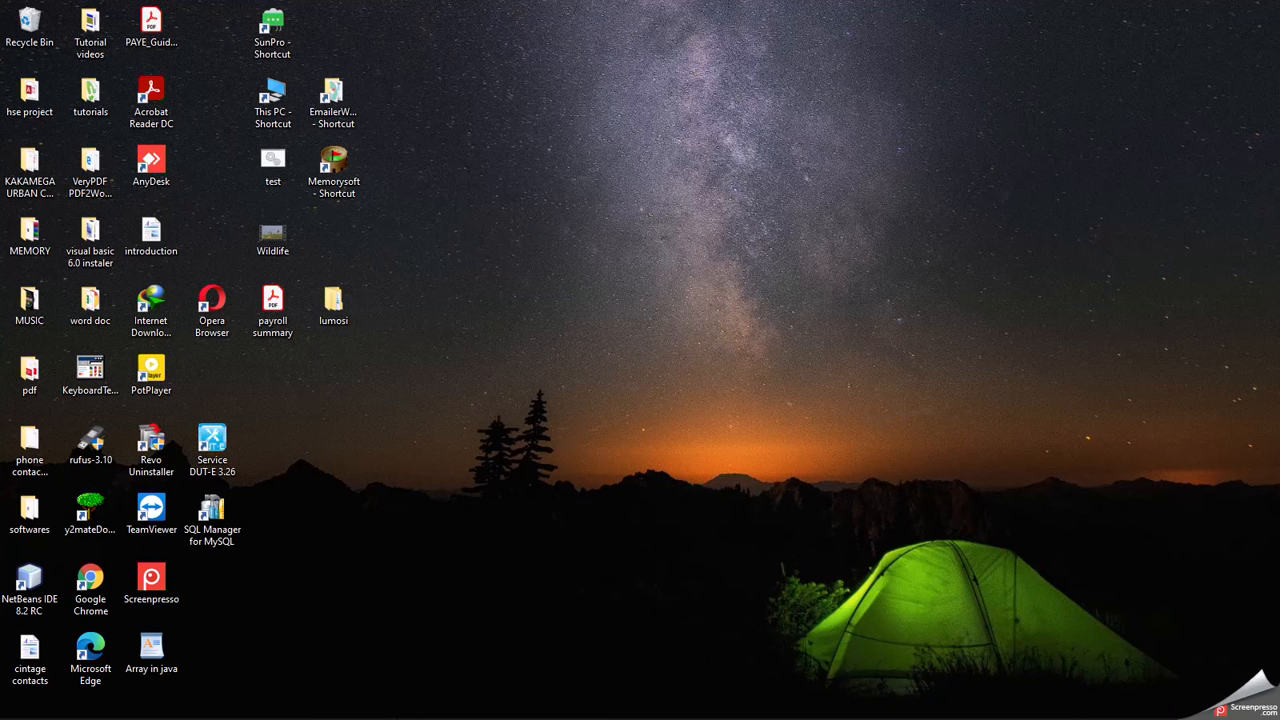
mouse_move(368, 706)
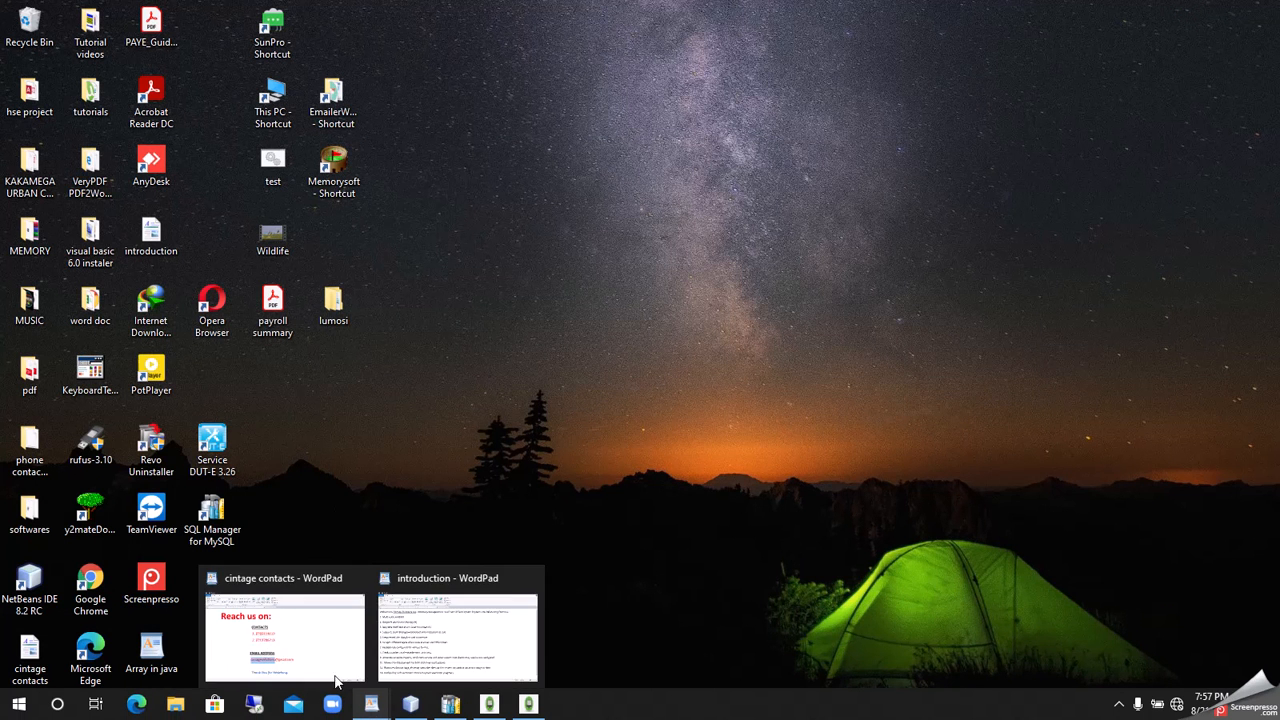
click(328, 655)
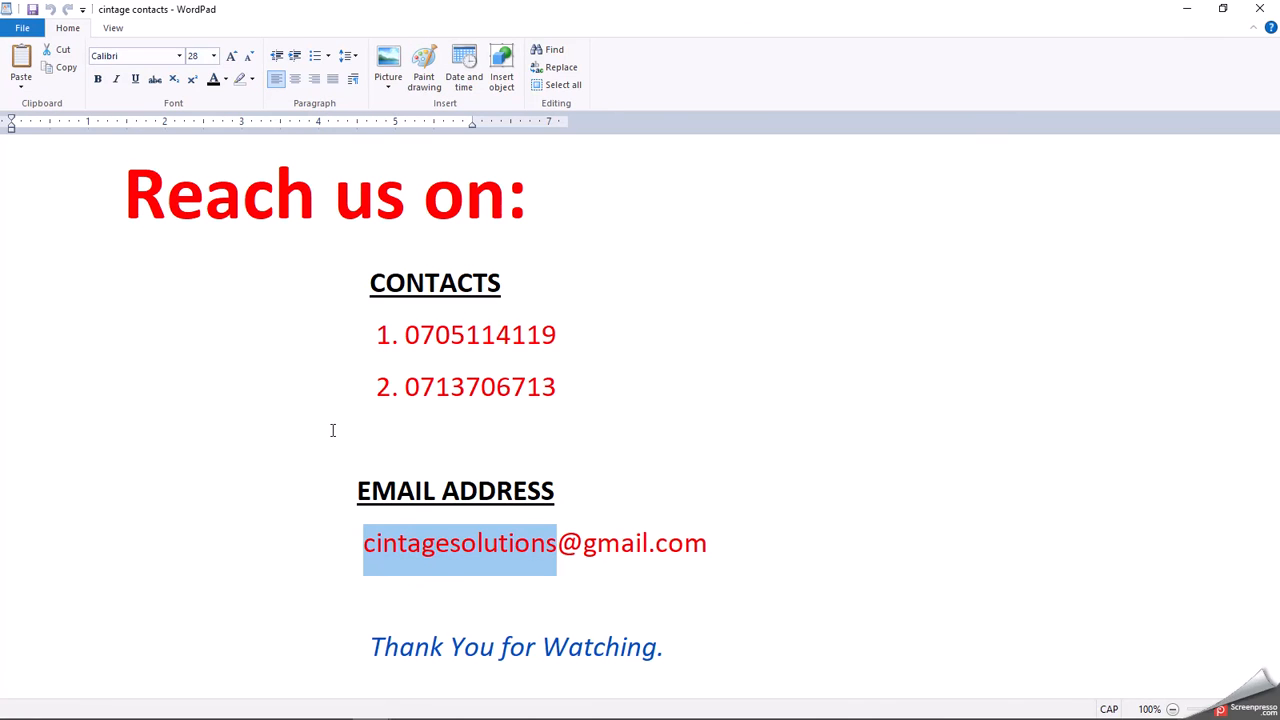